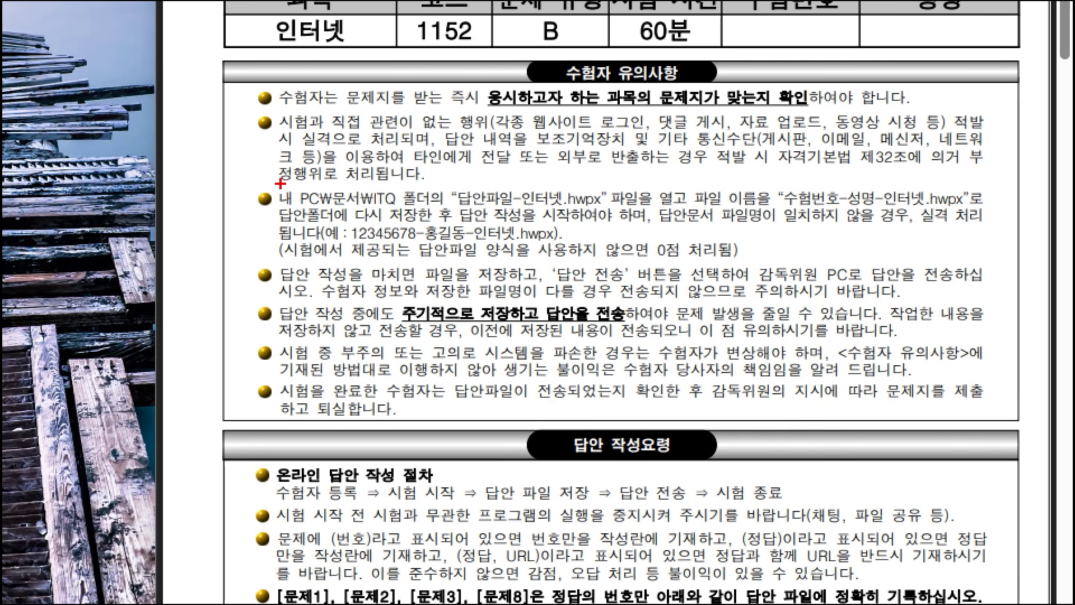
- Highlight the ITQ answer-folder location and the required answer file-naming pattern on the exam paper
{"action": "mouse_move", "coordinate": [276, 182]}
{"action": "left_mouse_down"}
{"action": "mouse_move", "coordinate": [415, 209]}
{"action": "mouse_move", "coordinate": [608, 209]}
{"action": "left_mouse_up"}
{"action": "left_click_drag", "start_coordinate": [773, 179], "coordinate": [967, 208]}
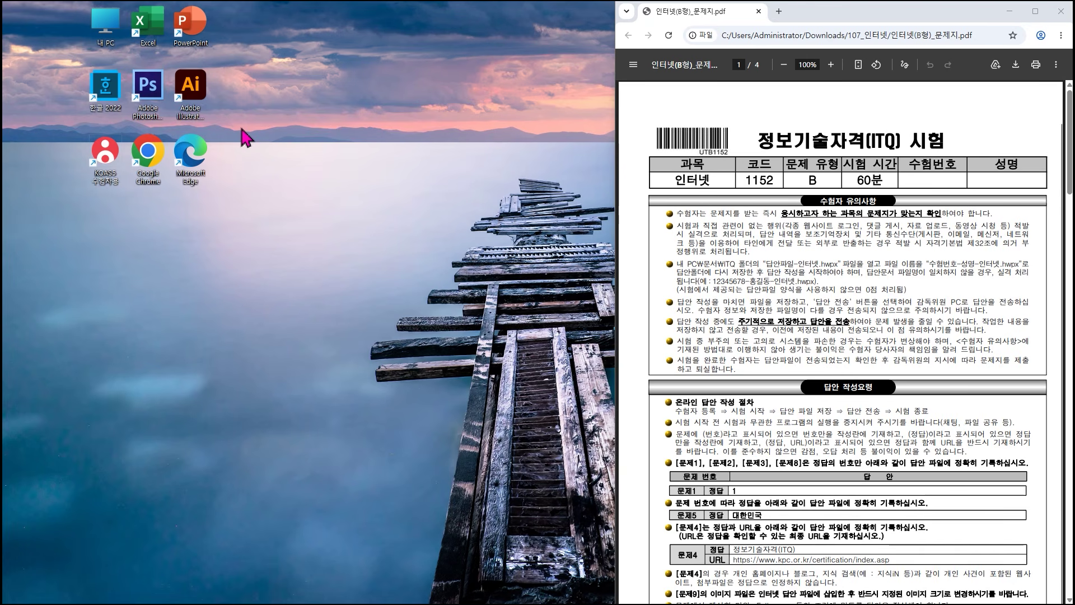
- Open 답안파일-인터넷.hwpx from This PC > Documents > ITQ in Hangul
{"action": "double_click", "coordinate": [107, 41]}
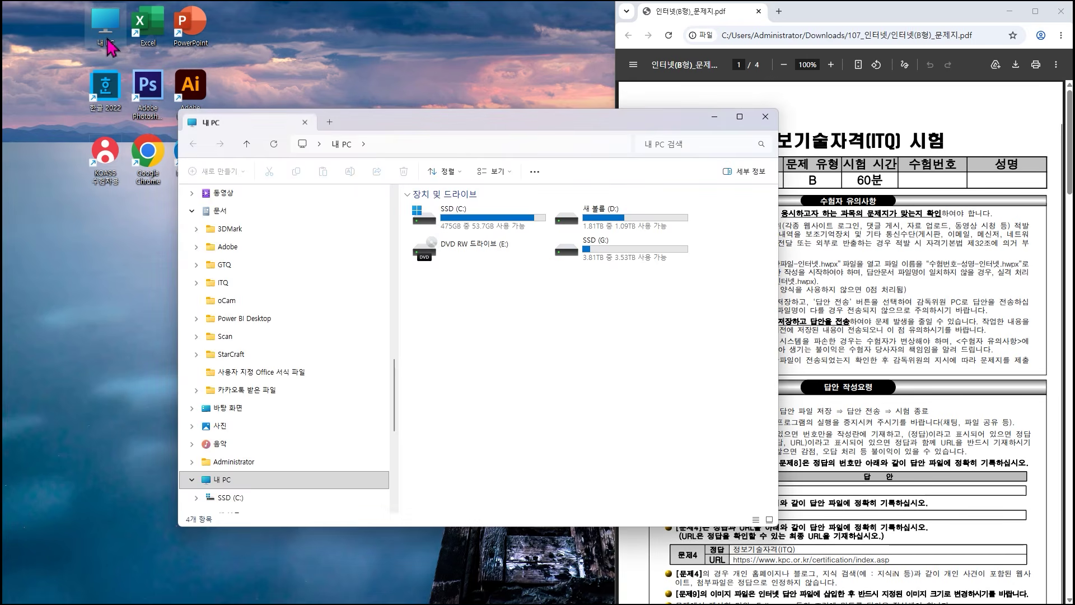
{"action": "left_click", "coordinate": [232, 214]}
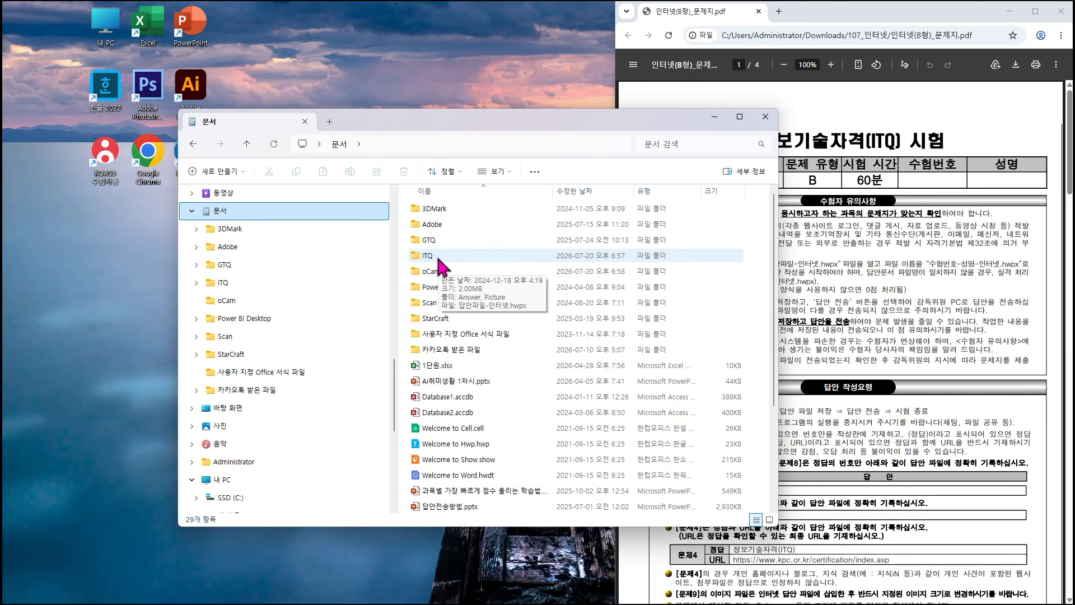
{"action": "double_click", "coordinate": [439, 259]}
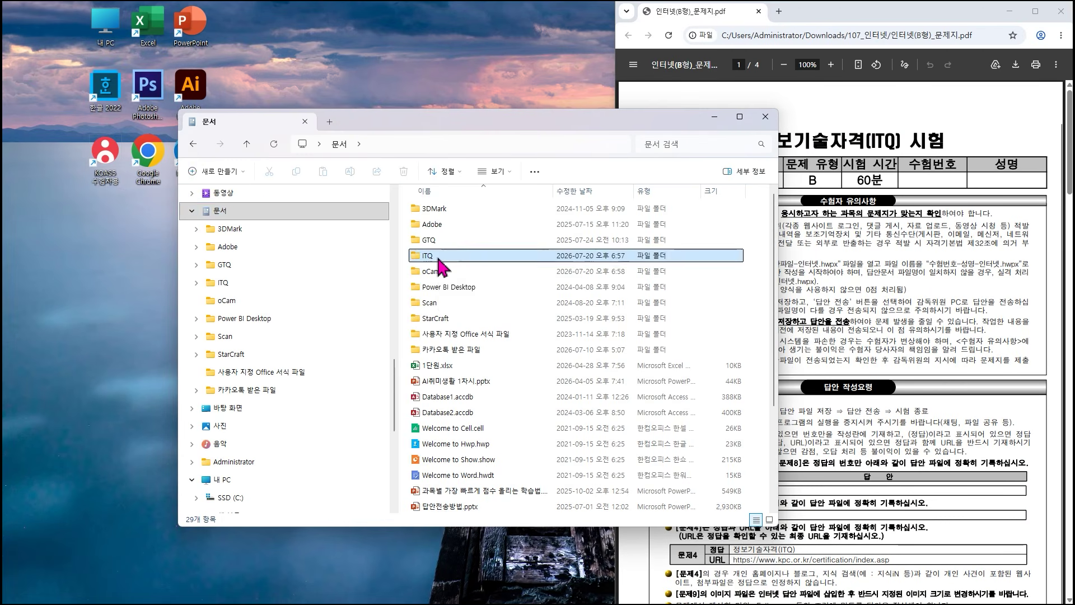
{"action": "left_click", "coordinate": [454, 242]}
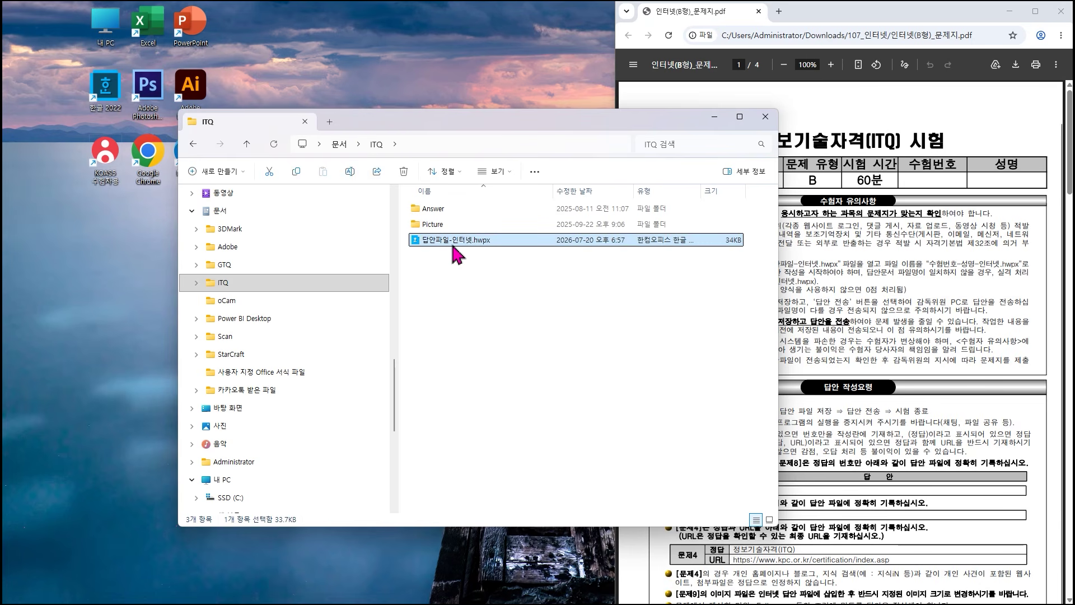
{"action": "double_click", "coordinate": [460, 251]}
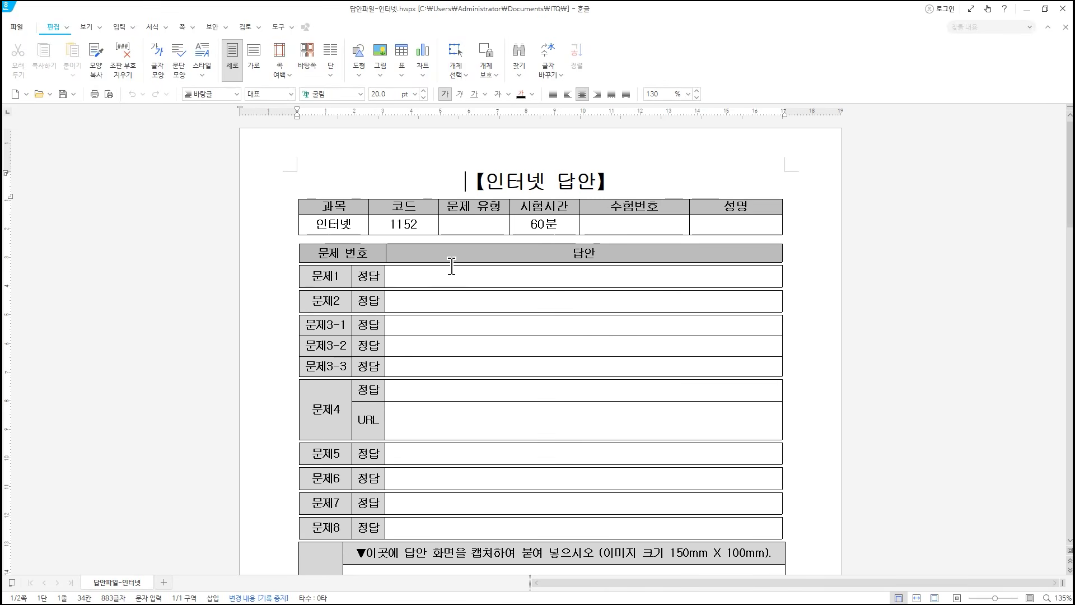
- Start 다른 이름으로 저장하기 from the File menu and centre the save window
{"action": "left_click", "coordinate": [17, 26]}
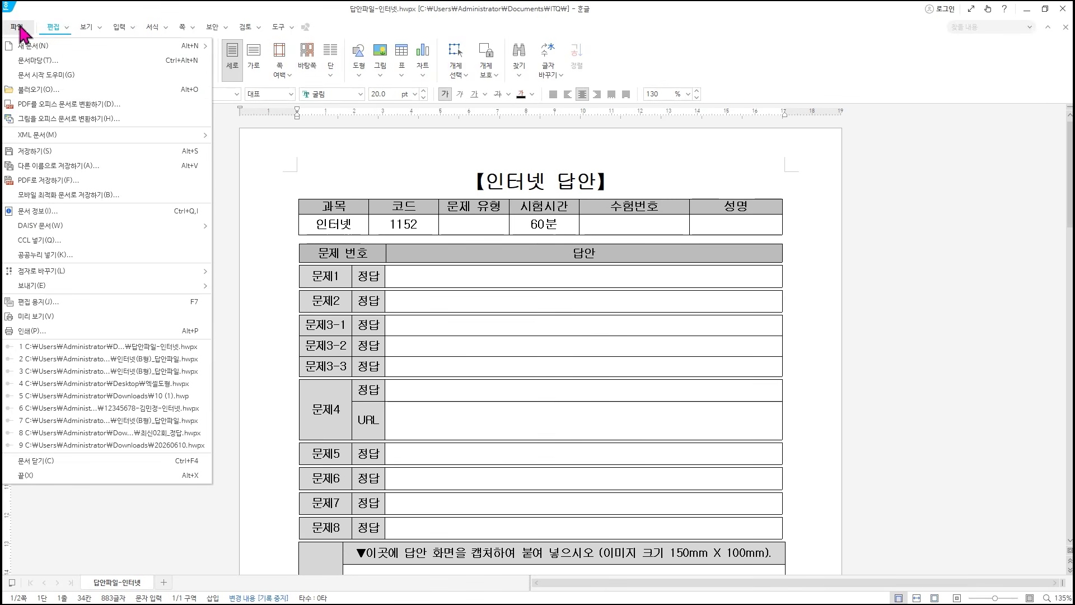
{"action": "left_click", "coordinate": [57, 167]}
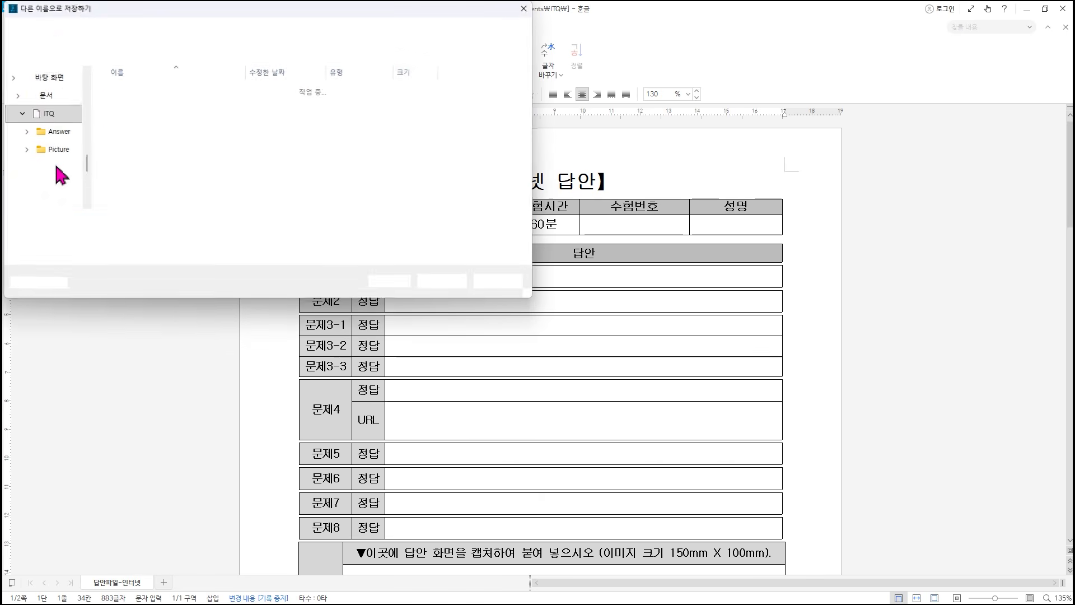
{"action": "left_click_drag", "start_coordinate": [136, 10], "coordinate": [311, 118]}
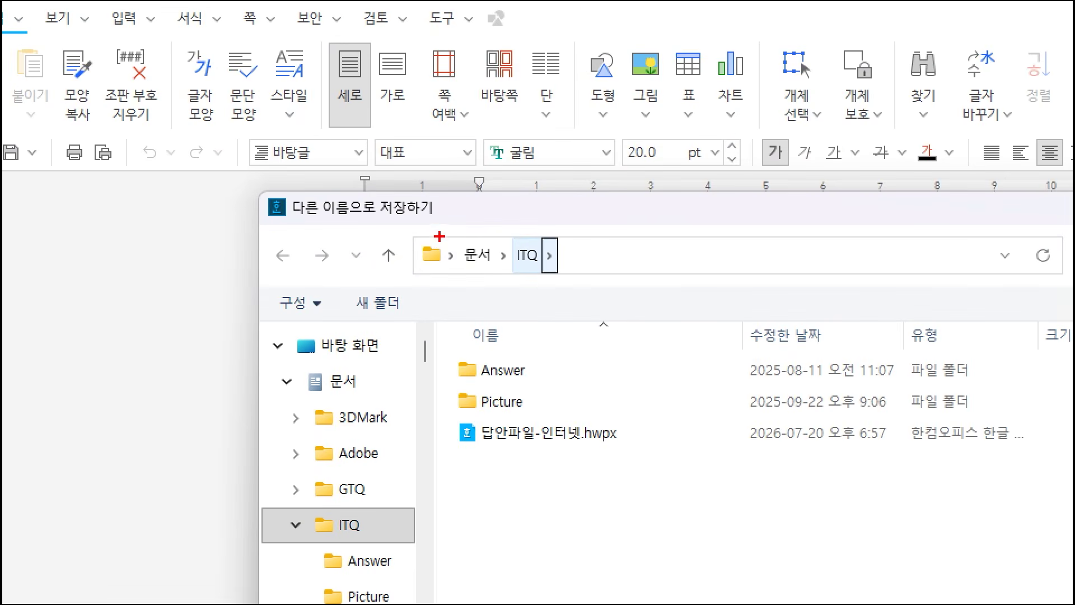
- Mark 문서 > ITQ as the save location, crossing out the Answer folder
{"action": "left_click_drag", "start_coordinate": [365, 178], "coordinate": [449, 208]}
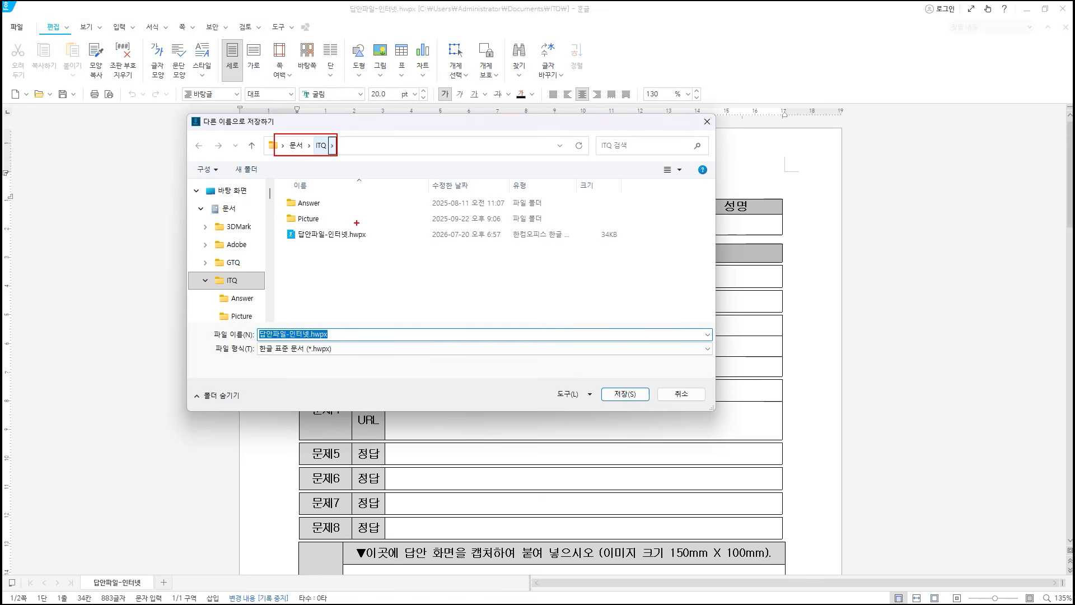
{"action": "left_click_drag", "start_coordinate": [324, 195], "coordinate": [311, 207]}
{"action": "mouse_move", "coordinate": [340, 154]}
{"action": "left_mouse_down"}
{"action": "mouse_move", "coordinate": [323, 164]}
{"action": "mouse_move", "coordinate": [341, 137]}
{"action": "mouse_move", "coordinate": [338, 156]}
{"action": "left_mouse_up"}
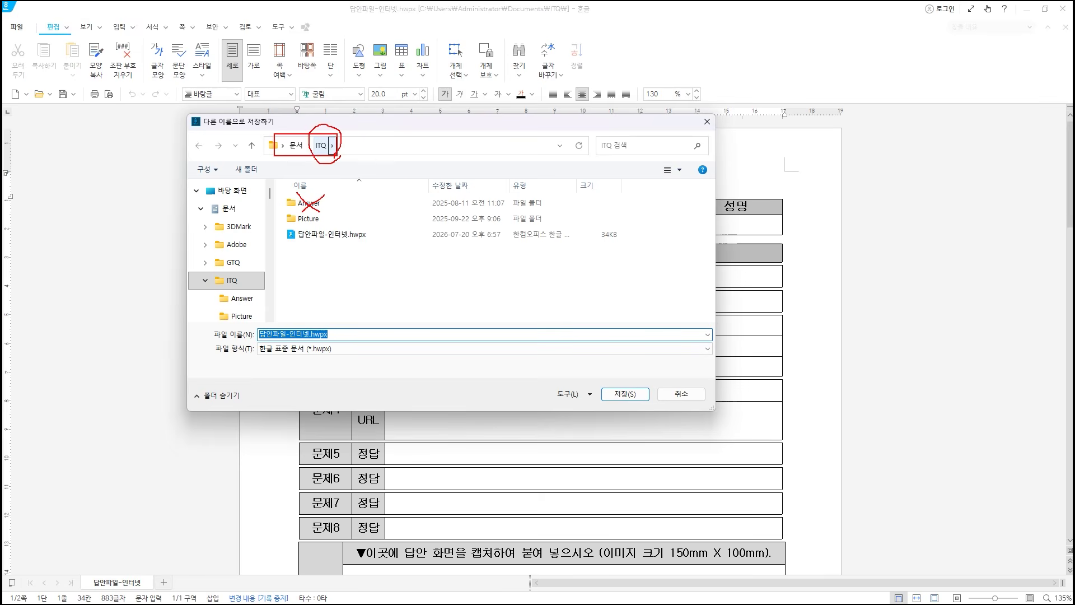
{"action": "key", "text": "Escape"}
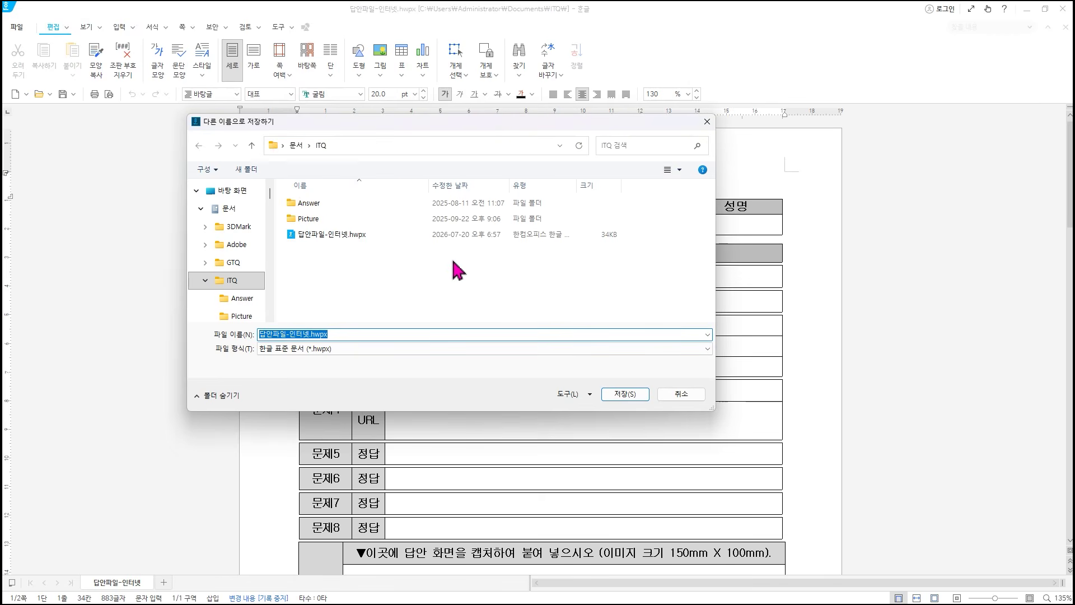
- Enter the file name as the candidate number, candidate's name and 인터넷, hyphen-separated
{"action": "type", "text": "12345678-"}
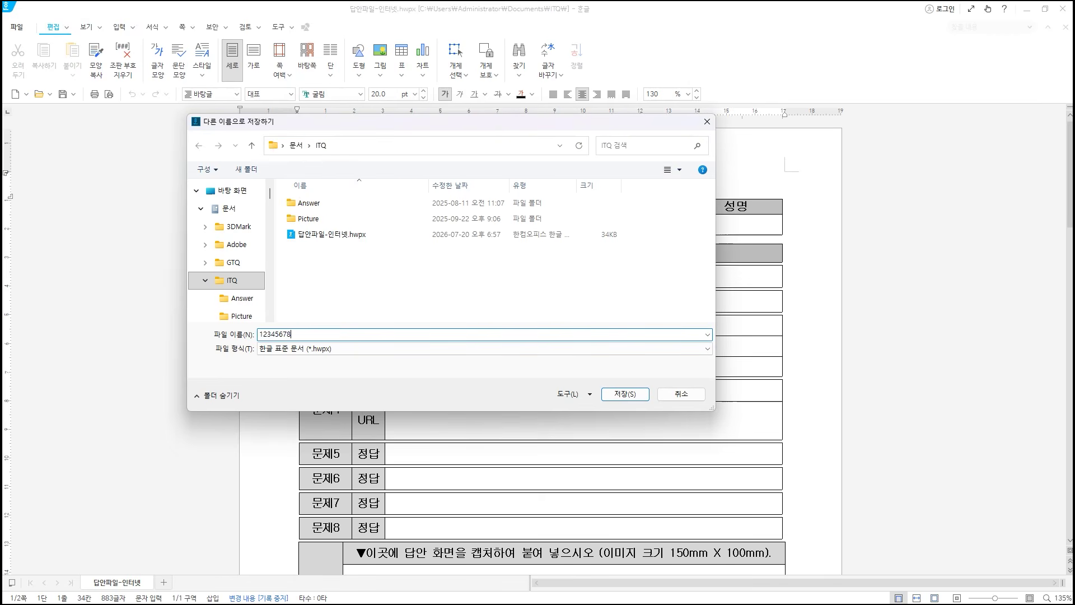
{"action": "type", "text": "김민정"}
{"action": "type", "text": "*-"}
{"action": "key", "text": "BackSpace"}
{"action": "key", "text": "BackSpace"}
{"action": "type", "text": "-인터넷"}
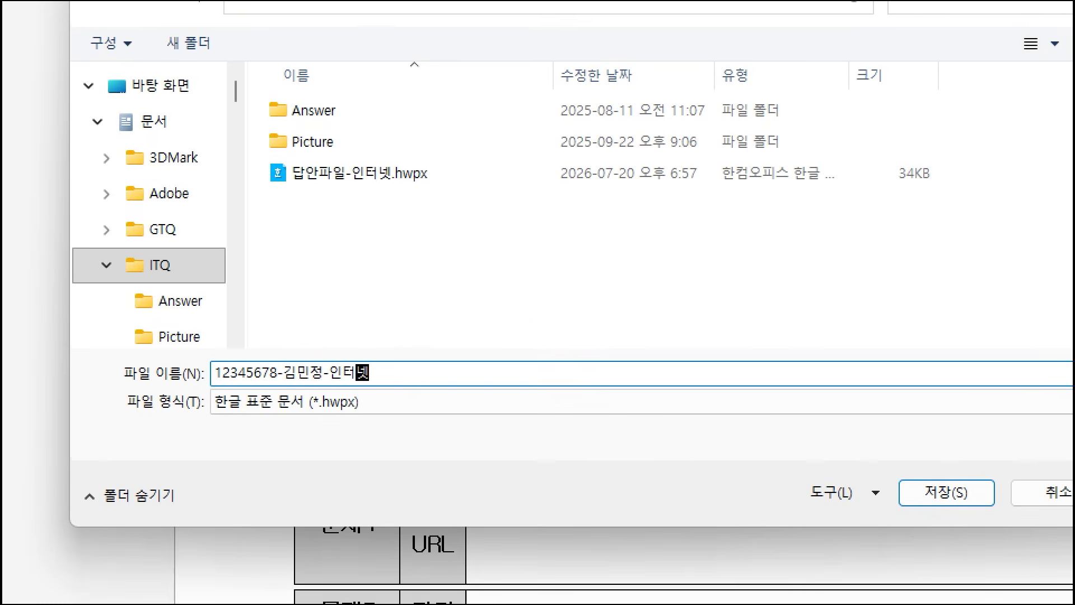
- Confirm the 한글 표준 문서 (*.hwpx) type is kept and save under the new name
{"action": "left_click_drag", "start_coordinate": [208, 388], "coordinate": [263, 406]}
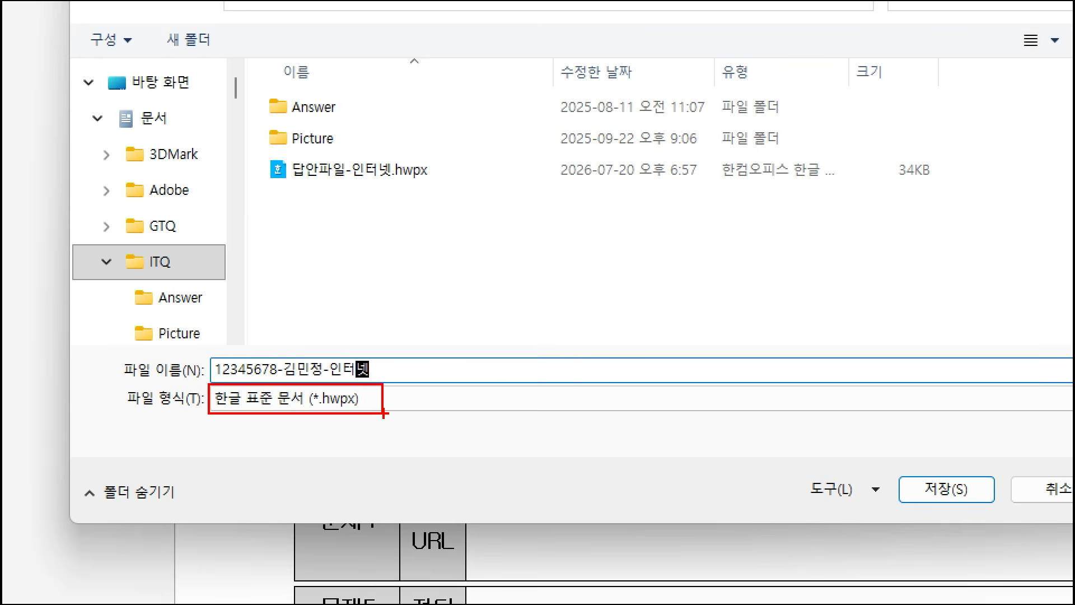
{"action": "left_click_drag", "start_coordinate": [375, 348], "coordinate": [430, 325]}
{"action": "key", "text": "Escape"}
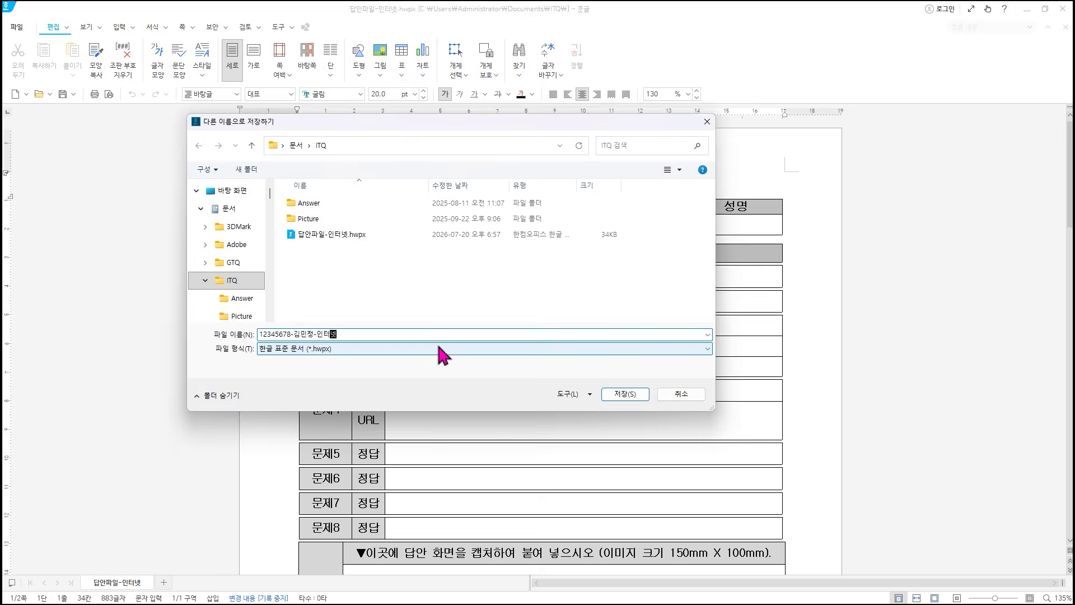
{"action": "key", "text": "Return"}
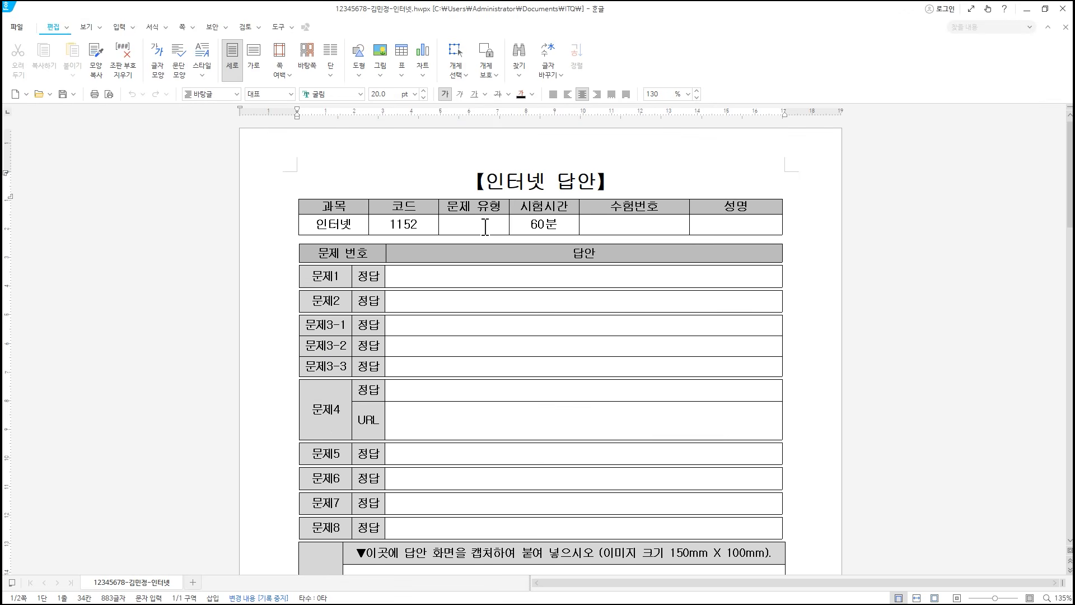
- Enter B under 문제 유형, then the candidate number and the candidate's name
{"action": "left_click", "coordinate": [485, 226]}
{"action": "type", "text": "ㅠ"}
{"action": "key", "text": "BackSpace"}
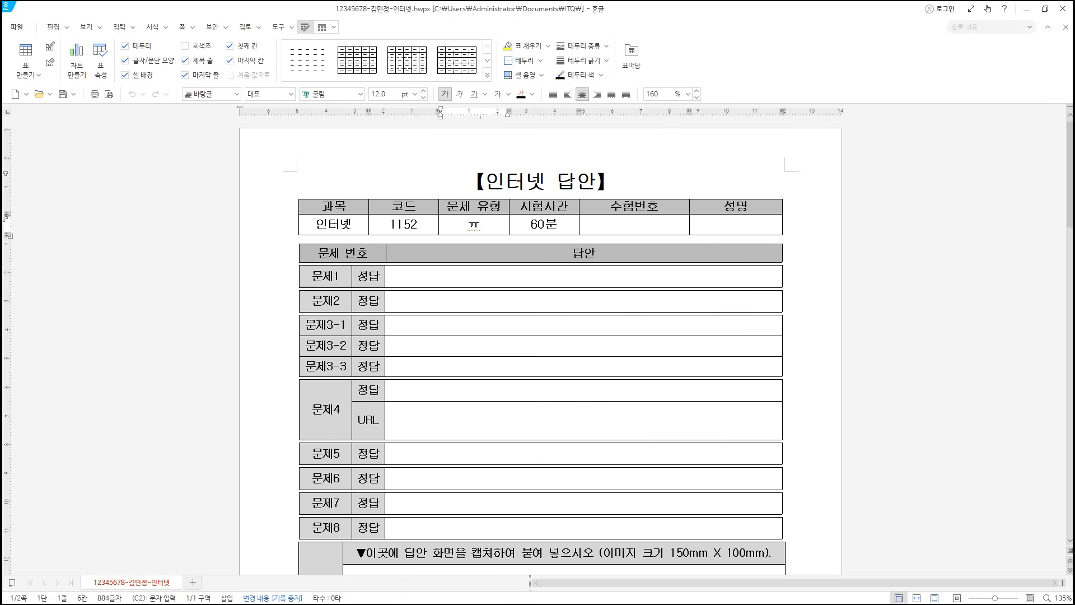
{"action": "type", "text": "B"}
{"action": "left_click", "coordinate": [632, 227]}
{"action": "type", "text": "12345678"}
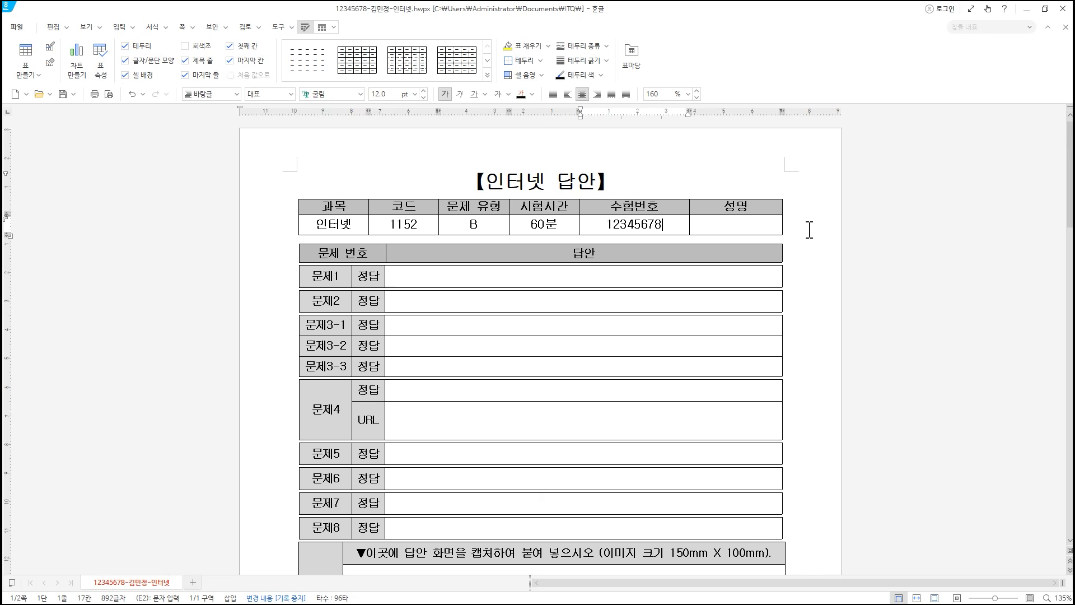
{"action": "left_click", "coordinate": [753, 227]}
{"action": "type", "text": "김민지"}
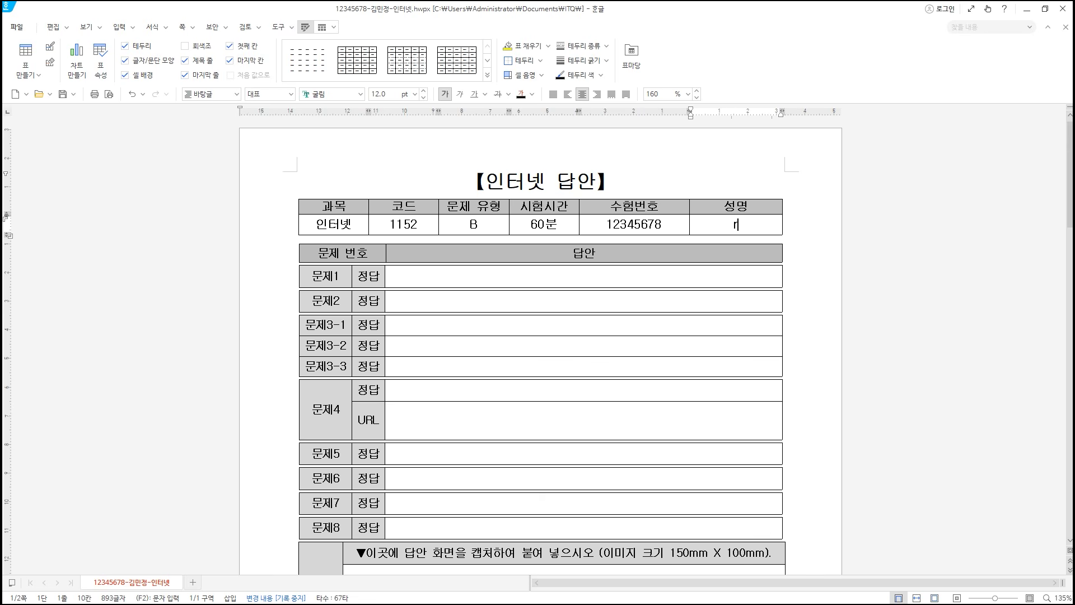
{"action": "type", "text": "ㅇ"}
- Minimise Hangul, close the ITQ folder window, and scroll the exam PDF to its questions
{"action": "left_click", "coordinate": [1026, 9]}
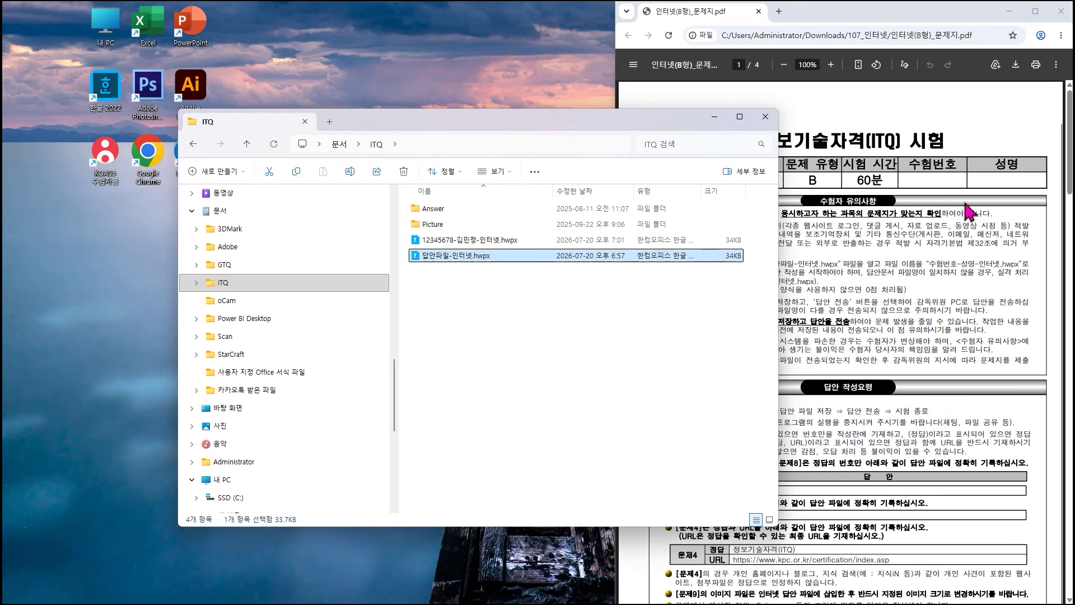
{"action": "left_click", "coordinate": [765, 125]}
{"action": "scroll", "coordinate": [862, 306], "scroll_direction": "down", "scroll_amount": 10}
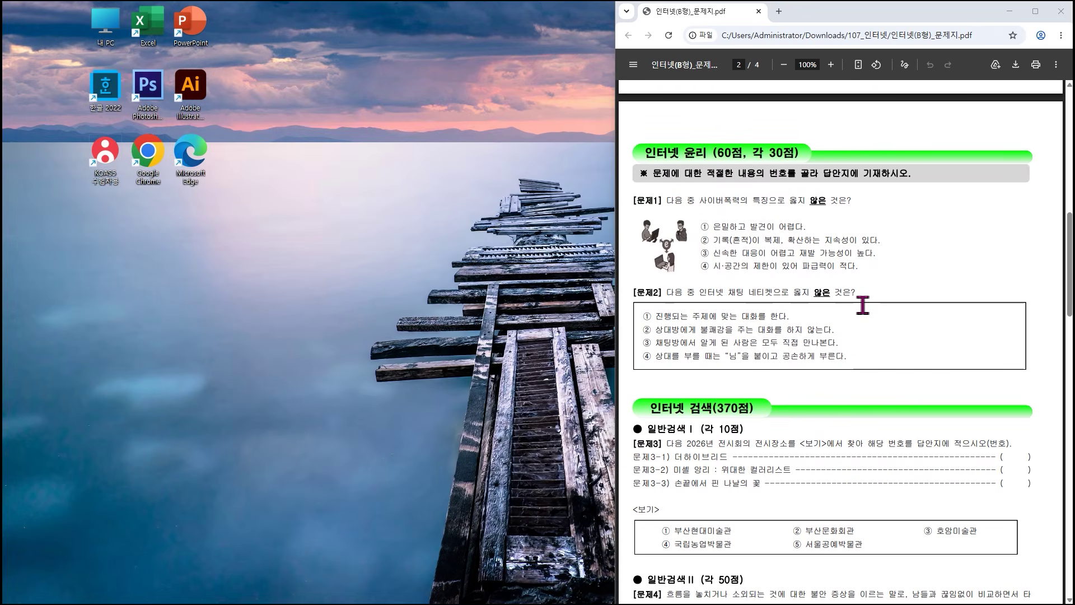
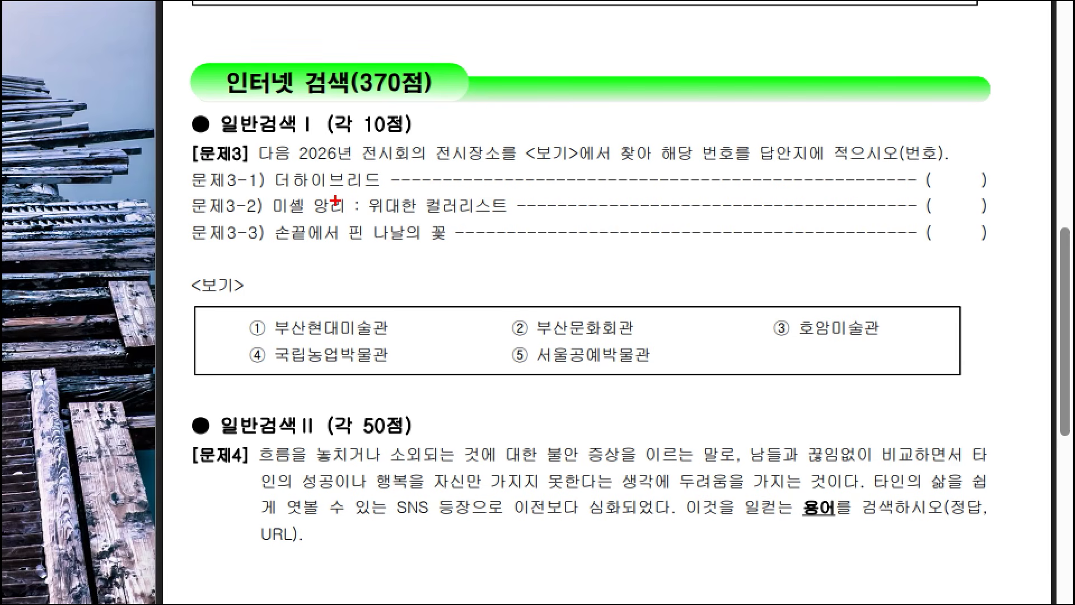
- Launch Chrome, search Google for 네이버, open naver.com and snap that window to the left half
{"action": "mouse_move", "coordinate": [295, 136]}
{"action": "left_mouse_down"}
{"action": "mouse_move", "coordinate": [420, 166]}
{"action": "mouse_move", "coordinate": [504, 166]}
{"action": "left_mouse_up"}
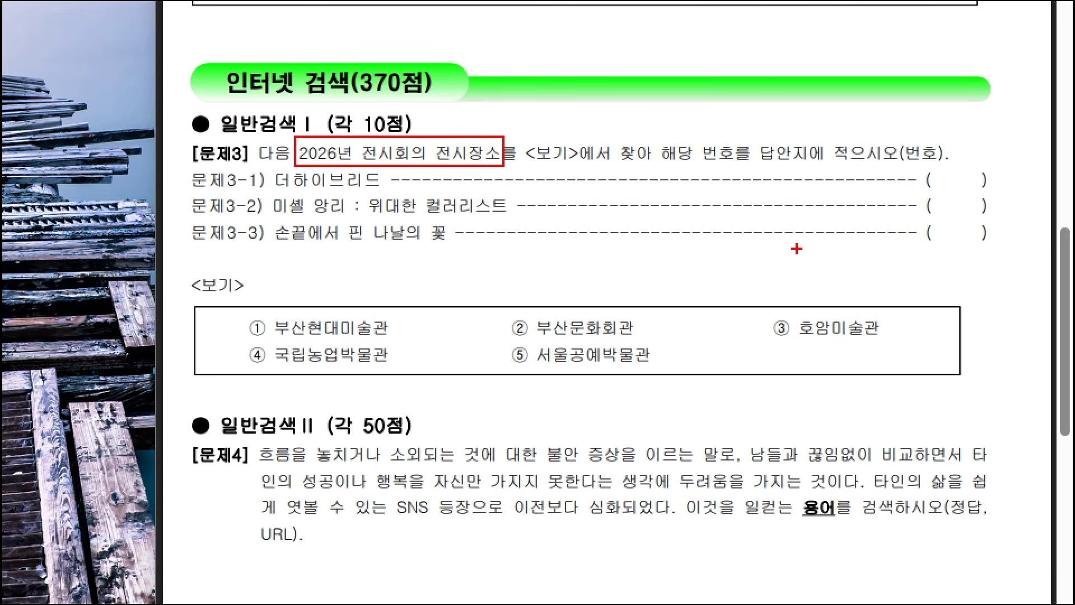
{"action": "key", "text": "Escape"}
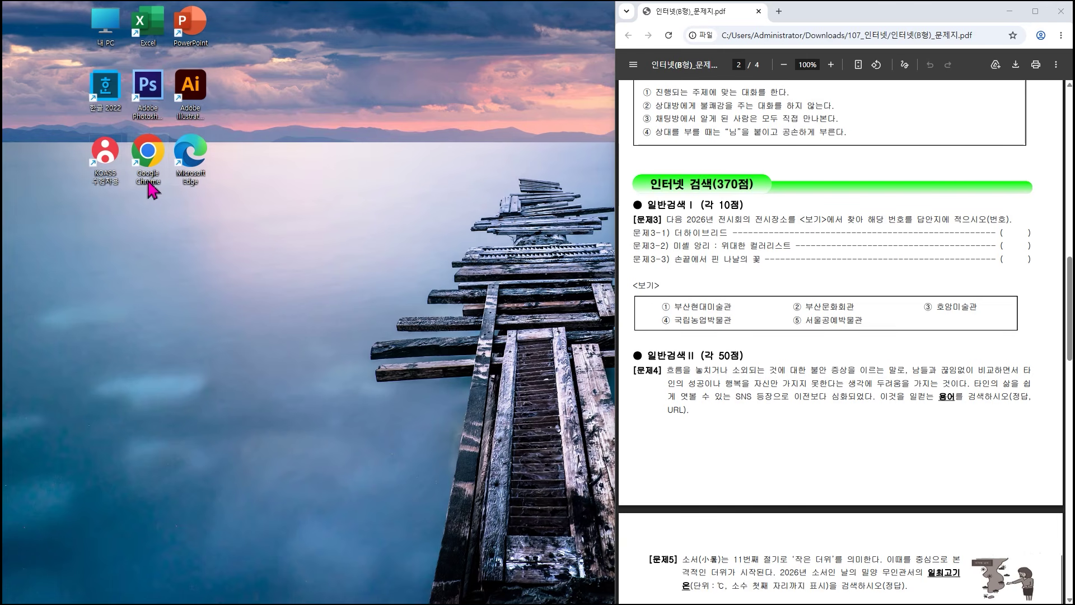
{"action": "double_click", "coordinate": [149, 182]}
{"action": "left_click", "coordinate": [238, 275]}
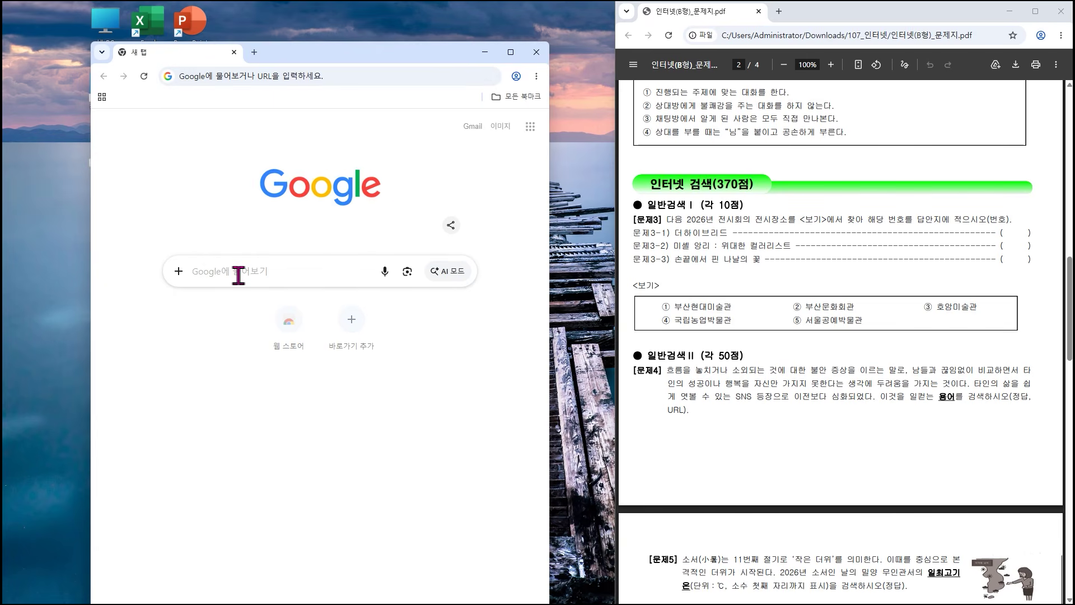
{"action": "type", "text": "s"}
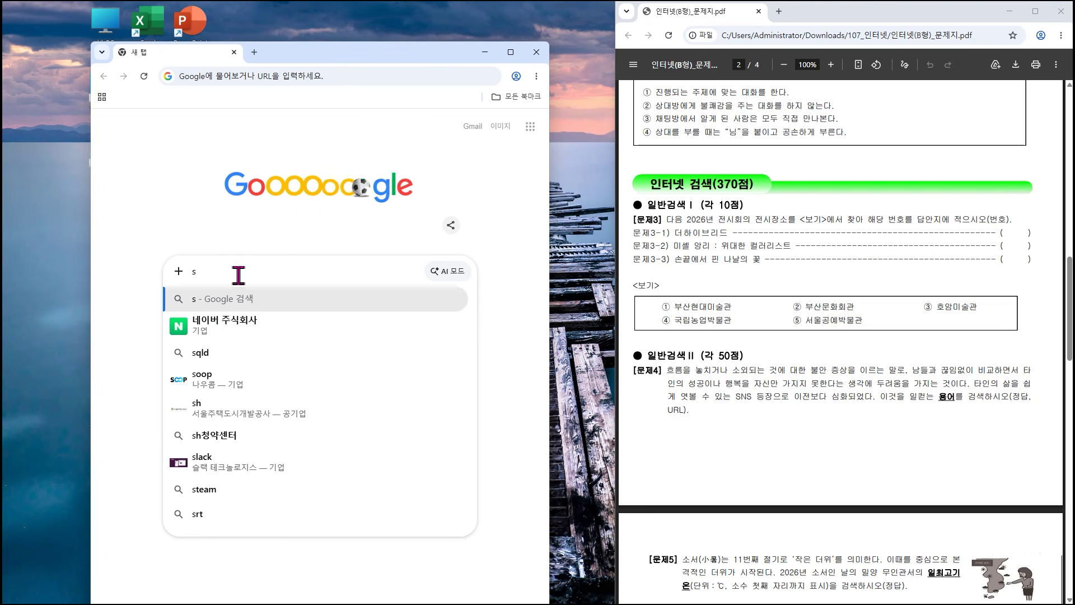
{"action": "left_click", "coordinate": [216, 323]}
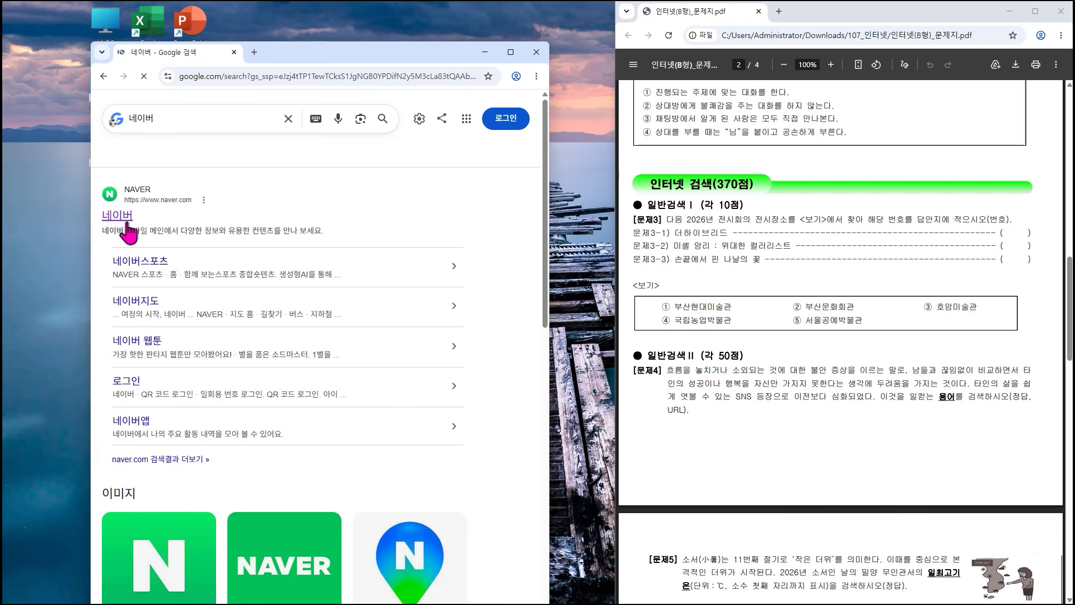
{"action": "left_click", "coordinate": [128, 225]}
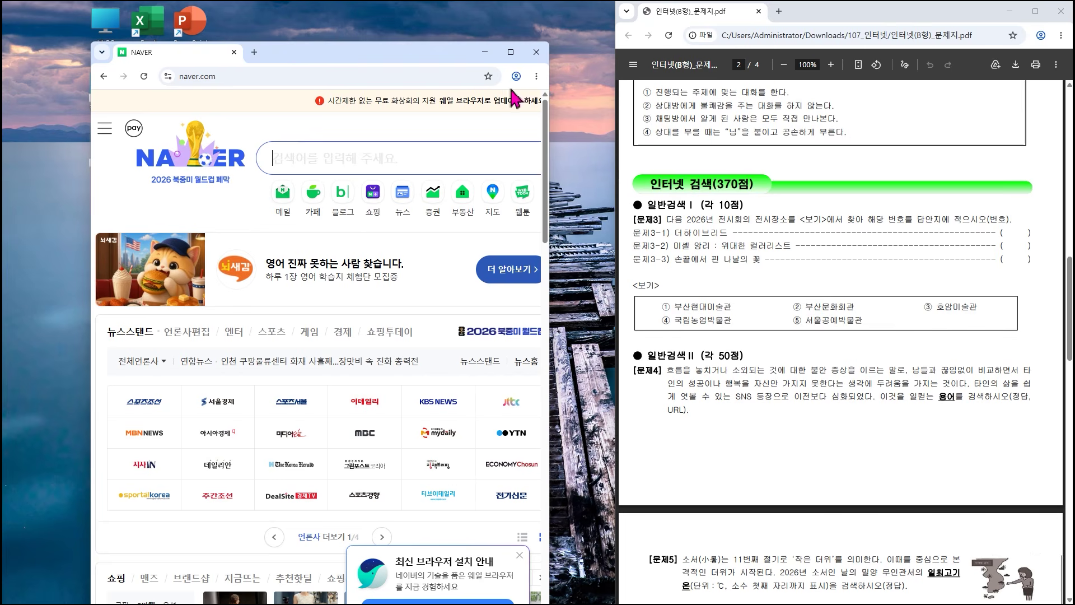
{"action": "left_click_drag", "start_coordinate": [325, 56], "coordinate": [1, 157]}
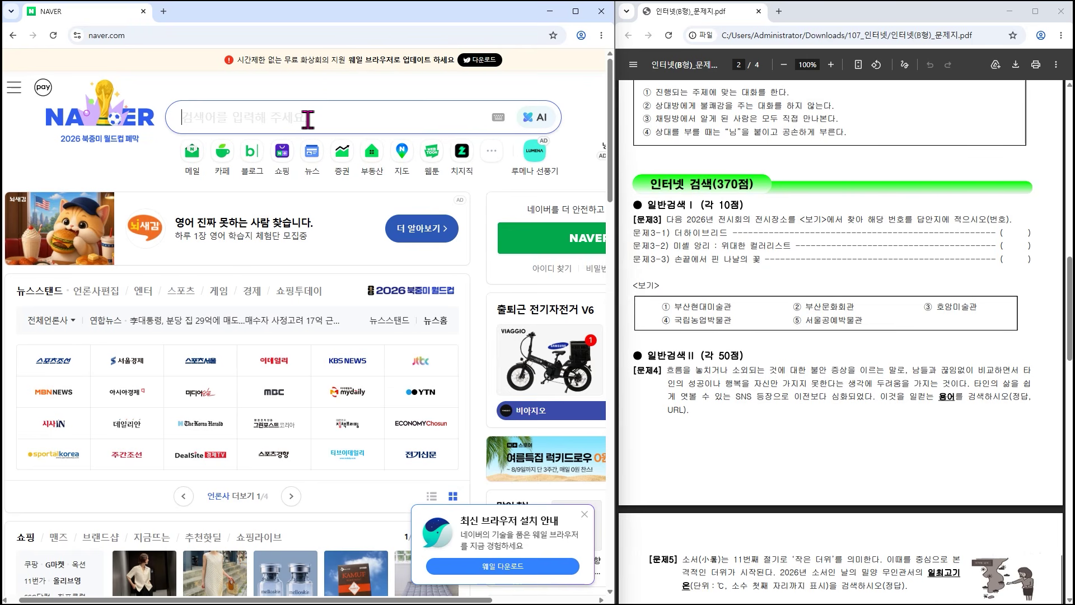
- Search Naver for 더하이브리드 전시 to find its venue
{"action": "type", "text": "ej"}
{"action": "key", "text": "BackSpace"}
{"action": "key", "text": "BackSpace"}
{"action": "type", "text": "더ㅗ하이"}
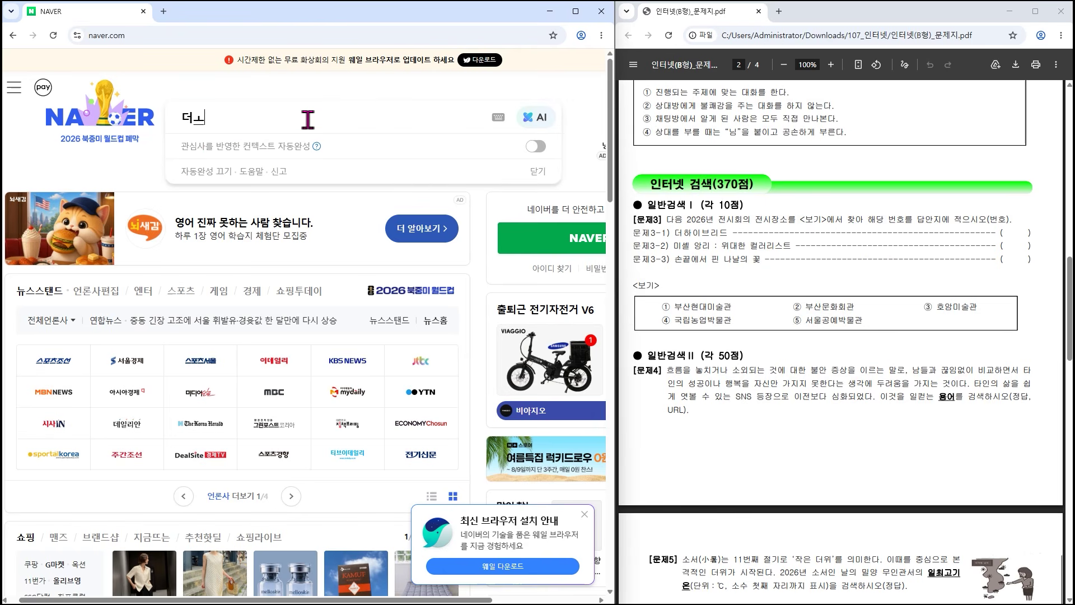
{"action": "key", "text": "BackSpace"}
{"action": "key", "text": "BackSpace"}
{"action": "key", "text": "BackSpace"}
{"action": "key", "text": "BackSpace"}
{"action": "type", "text": "하이브리드"}
{"action": "type", "text": " 전시"}
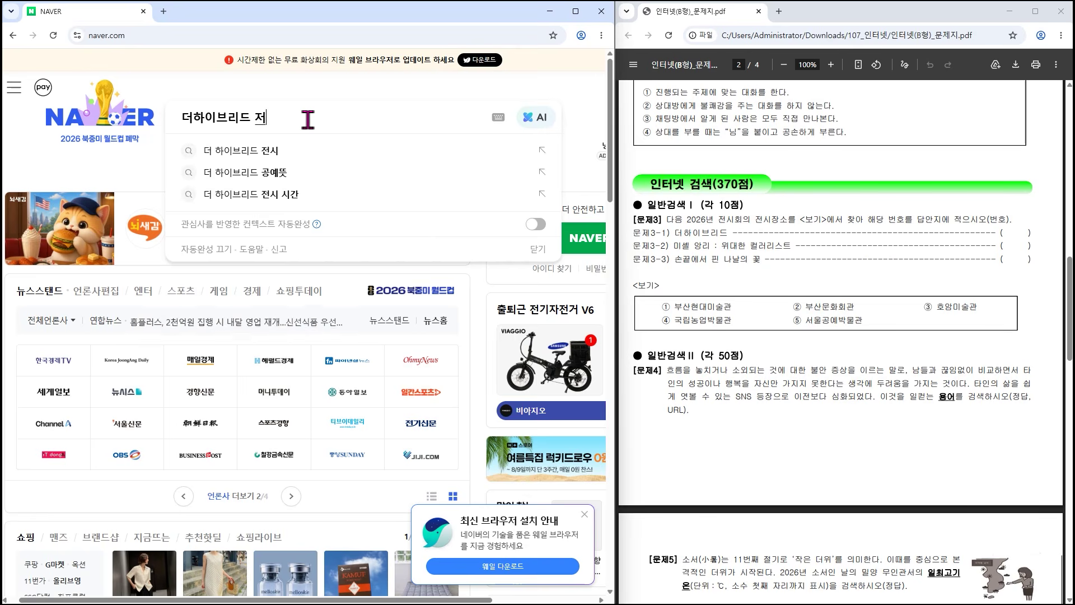
{"action": "key", "text": "Return"}
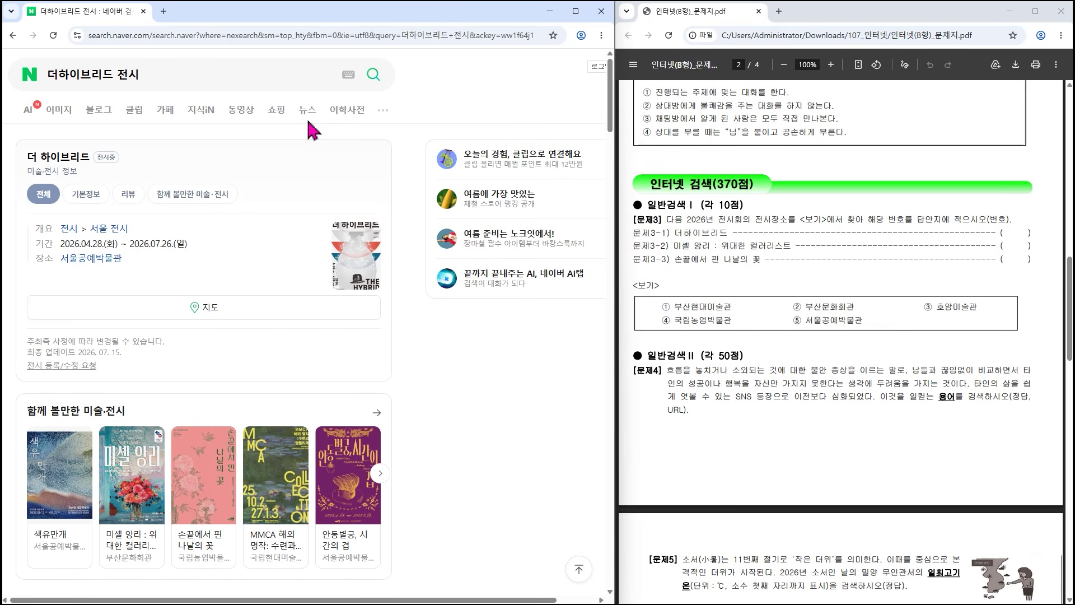
- Search 미셸 앙리 위대한 컬러리스트 and 손끝에서 핀 나날의 꽃 for their venues, then return to Hangul
{"action": "left_click_drag", "start_coordinate": [147, 74], "coordinate": [3, 87]}
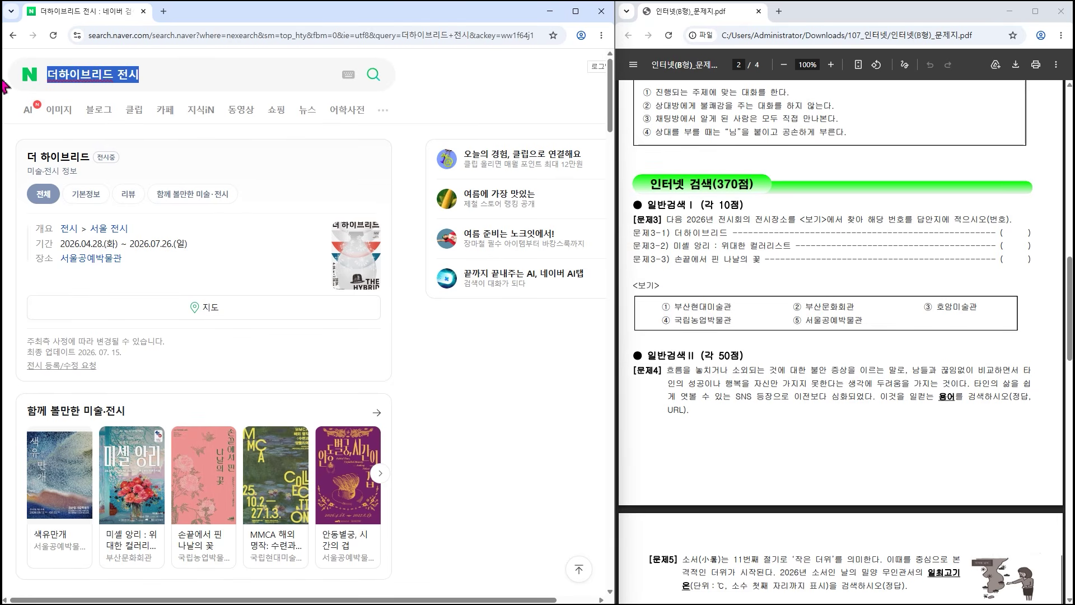
{"action": "type", "text": "미셸 "}
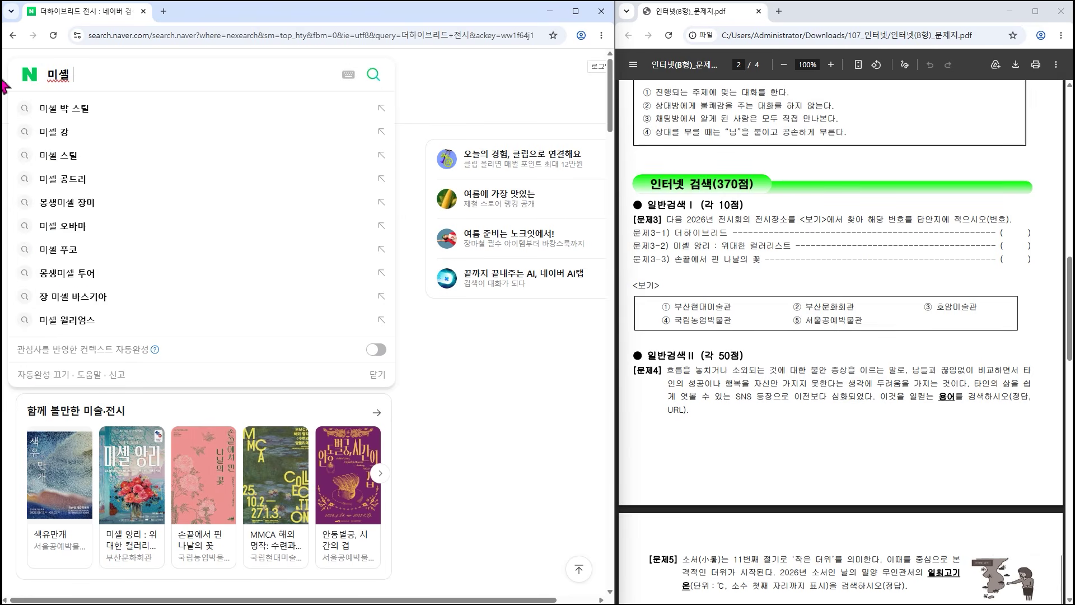
{"action": "type", "text": "아ㅇ리 위대한 컬ㄹ"}
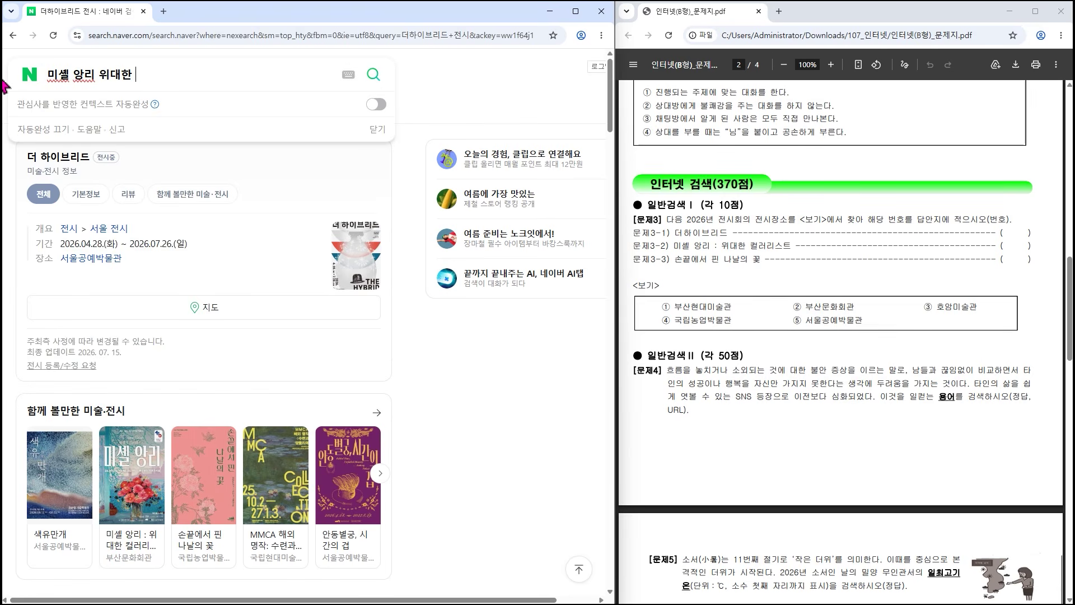
{"action": "type", "text": "ㅓ리스트"}
{"action": "key", "text": "Return"}
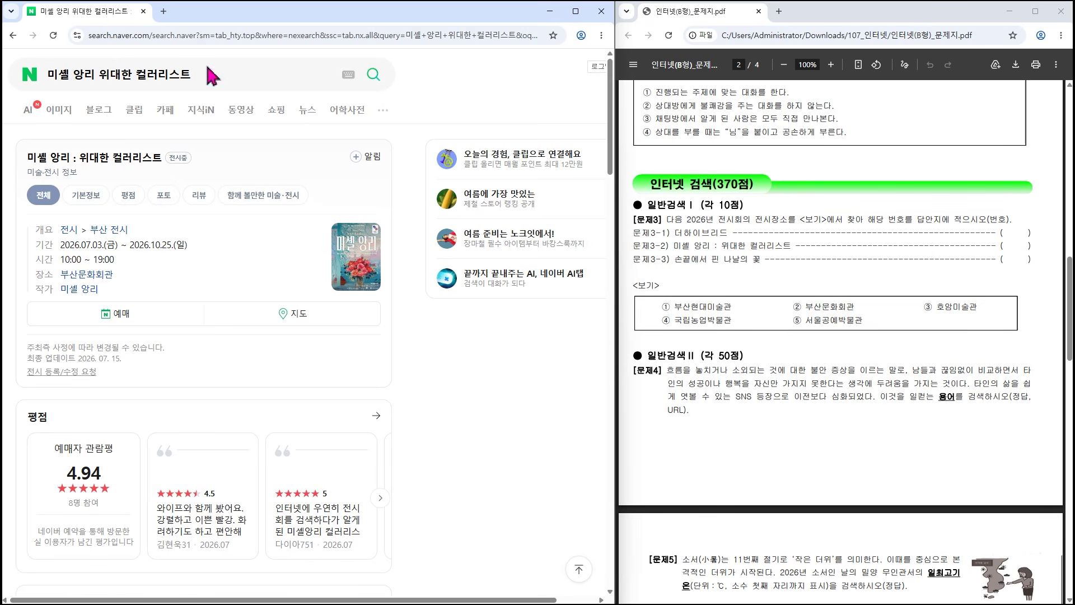
{"action": "left_click_drag", "start_coordinate": [213, 73], "coordinate": [31, 75]}
{"action": "type", "text": "손"}
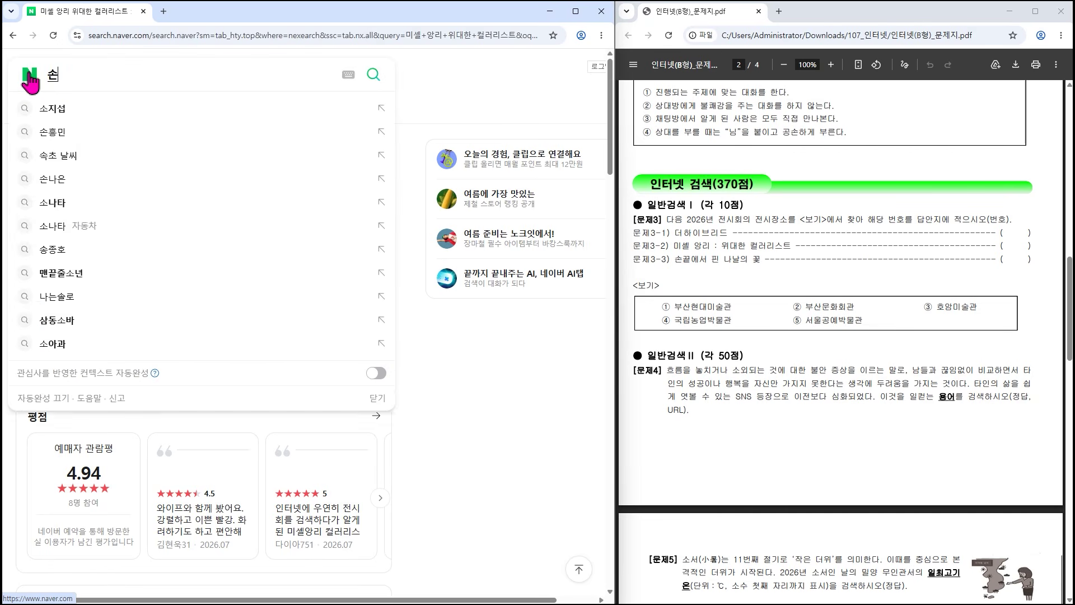
{"action": "type", "text": "끝에서 핀 난날의 꽃"}
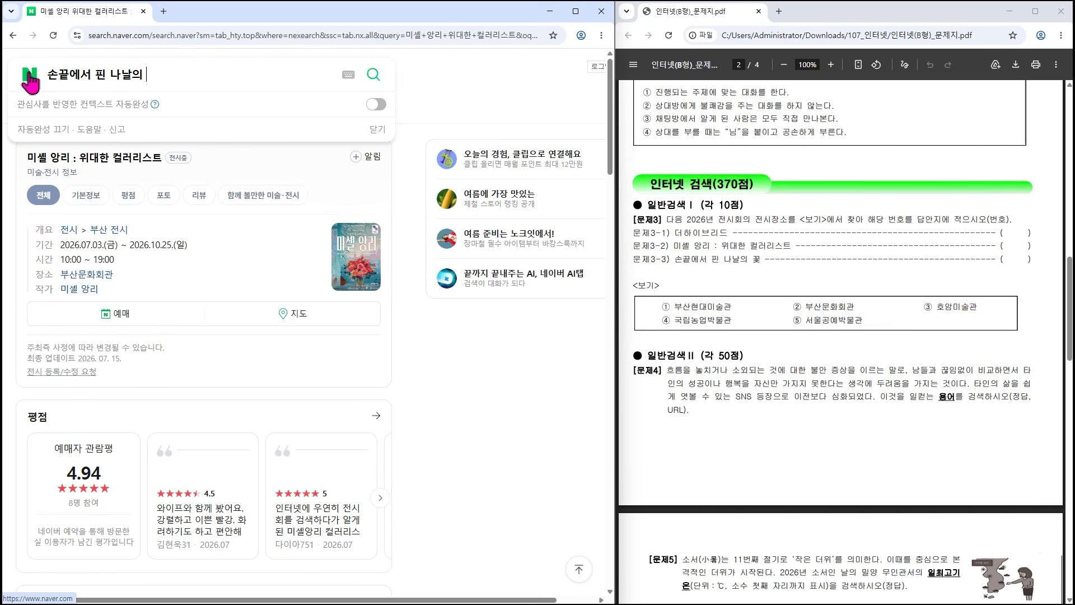
{"action": "key", "text": "Return"}
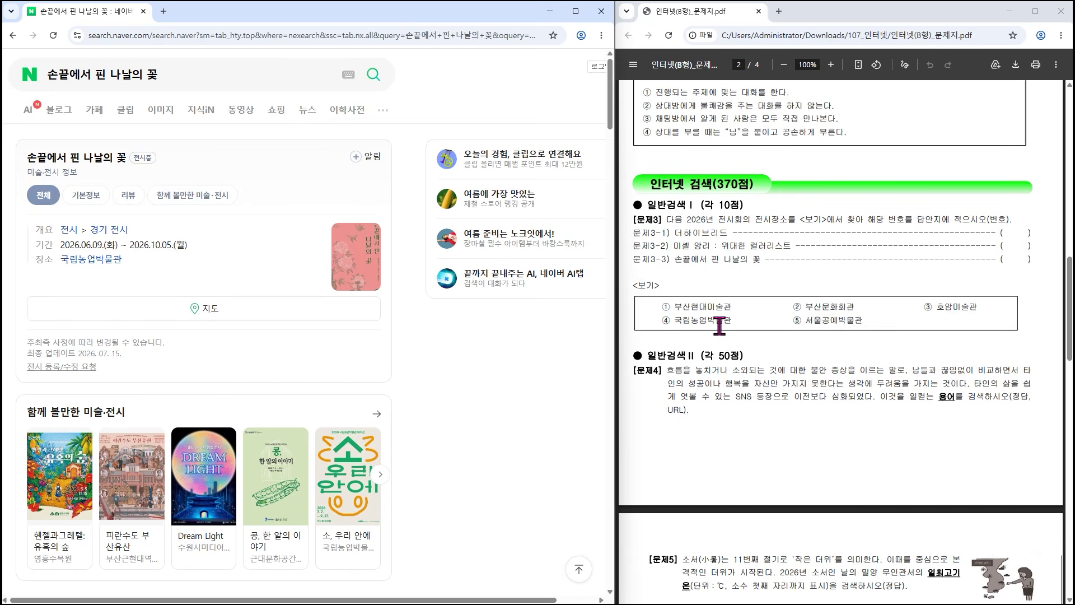
{"action": "key", "text": "alt+Tab"}
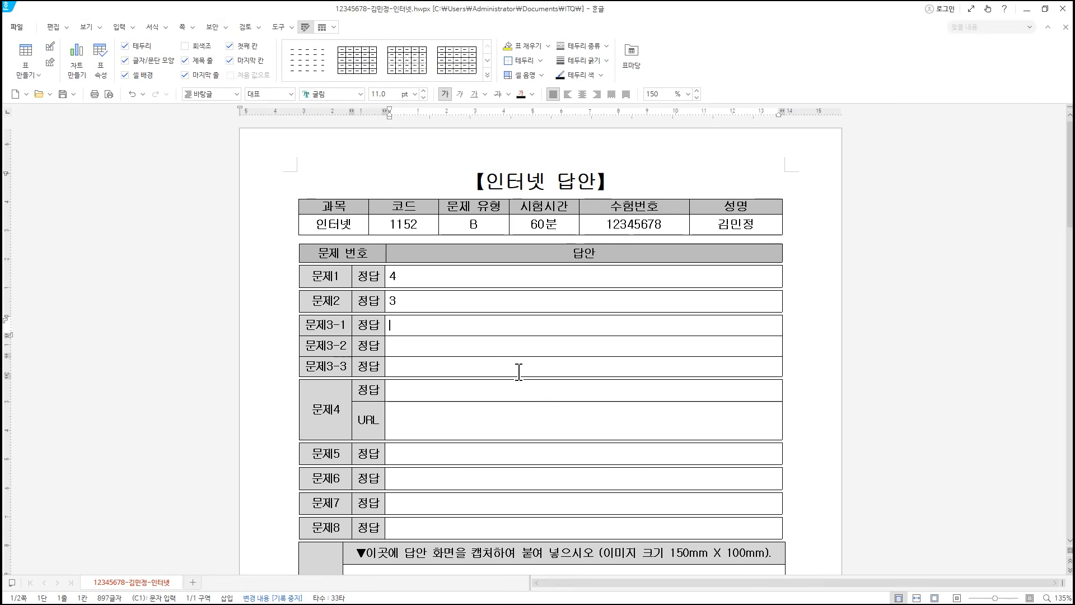
- Enter 5, 2 and 4 as the 문제3-1 to 3-3 answers, then minimise the answer sheet
{"action": "type", "text": "5"}
{"action": "left_click", "coordinate": [459, 347]}
{"action": "type", "text": "2"}
{"action": "left_click", "coordinate": [423, 367]}
{"action": "type", "text": "4"}
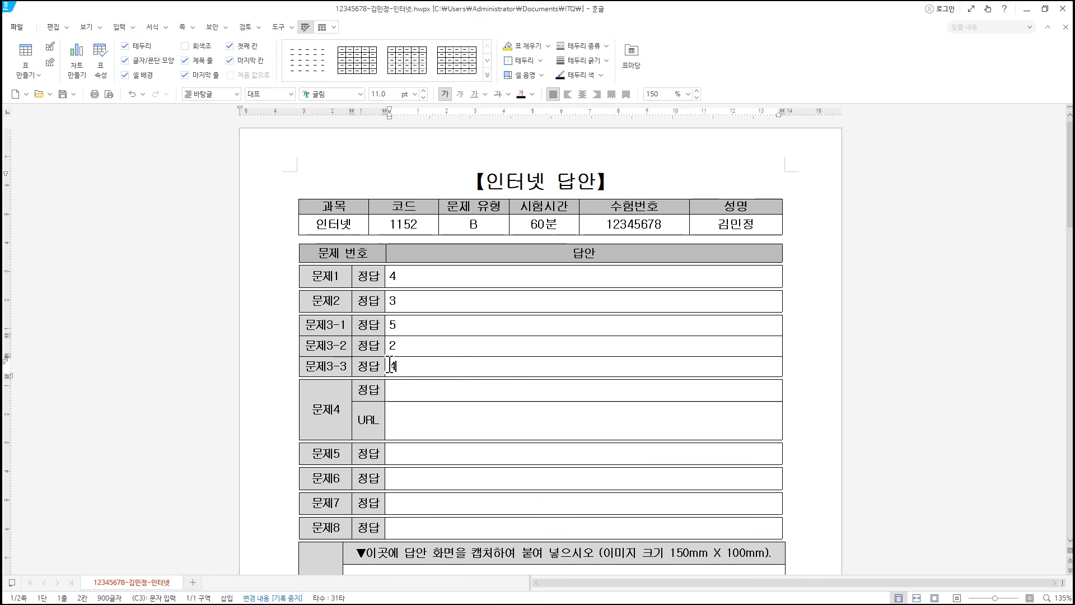
{"action": "key", "text": "Hangul"}
{"action": "left_click", "coordinate": [432, 390]}
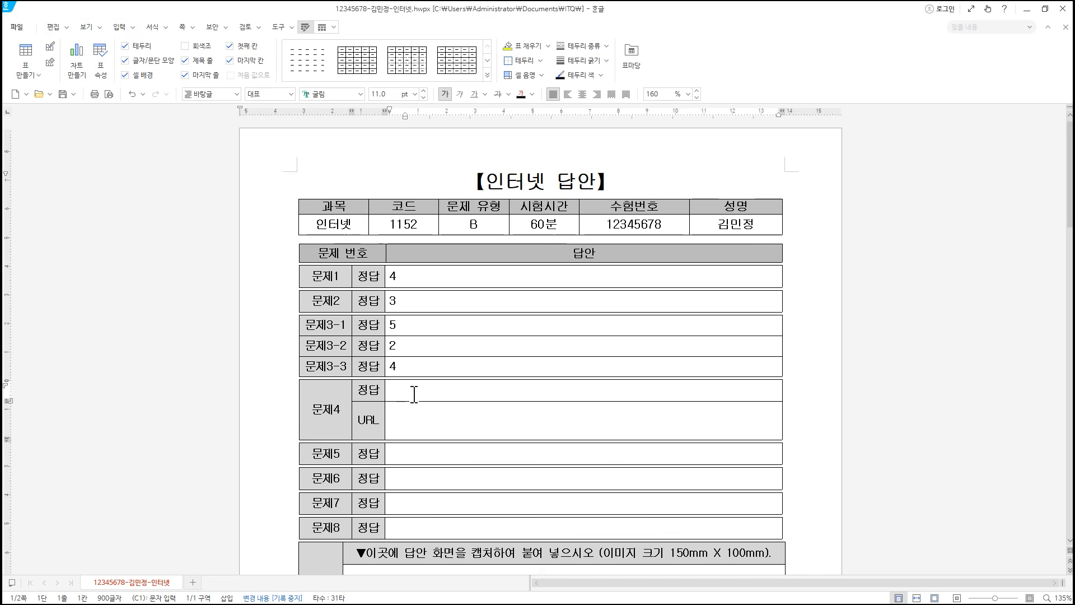
{"action": "left_click", "coordinate": [410, 419]}
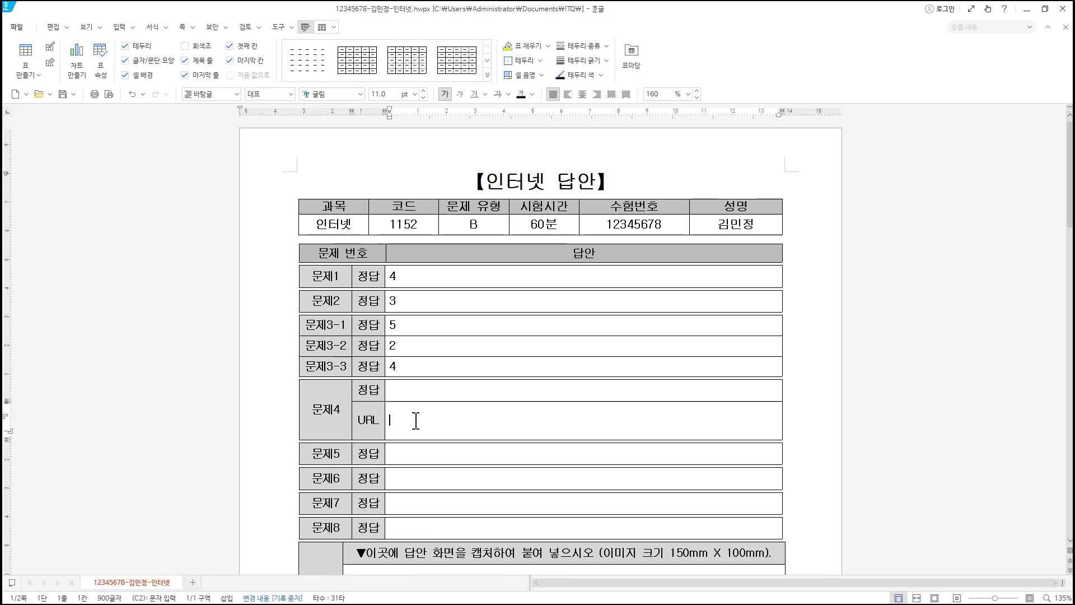
{"action": "left_click", "coordinate": [1025, 10]}
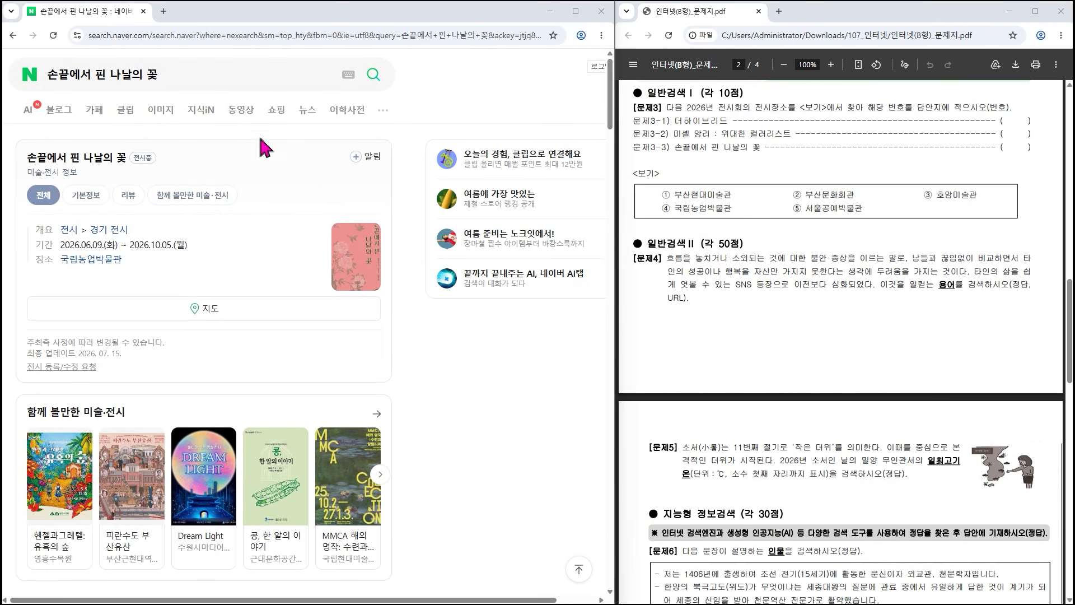
- Search Naver for the 문제4 description about anxiety over missing the flow or being left out
{"action": "left_click_drag", "start_coordinate": [161, 75], "coordinate": [3, 90]}
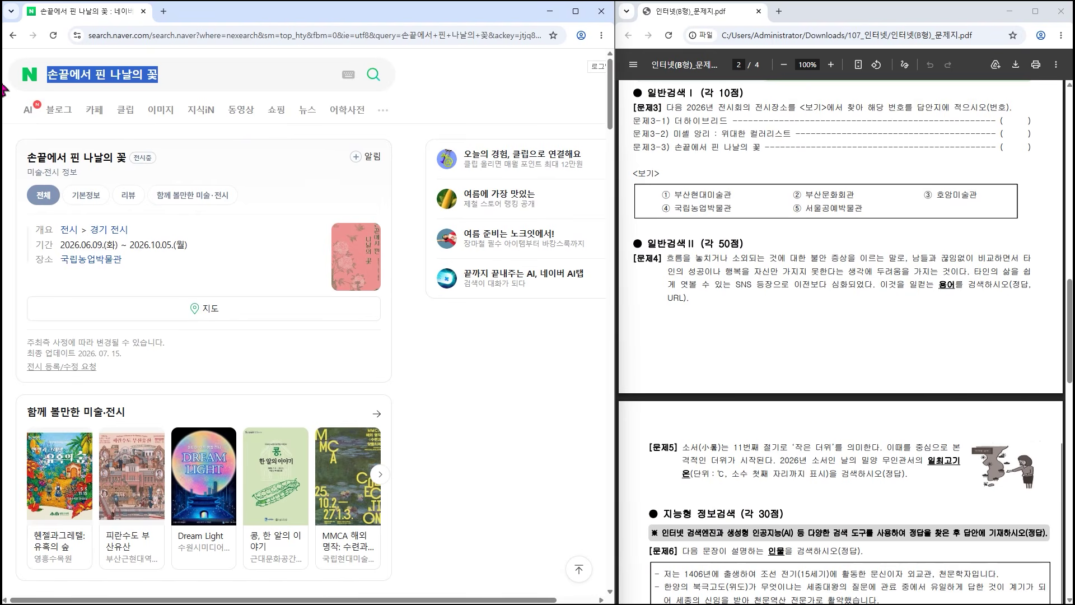
{"action": "type", "text": "흐름을 놓"}
{"action": "type", "text": "치거나 소외"}
{"action": "type", "text": "되는 것에 대한 불"}
{"action": "type", "text": "안 증상을 일"}
{"action": "type", "text": "르느"}
{"action": "type", "text": "ㄴ"}
{"action": "key", "text": "Return"}
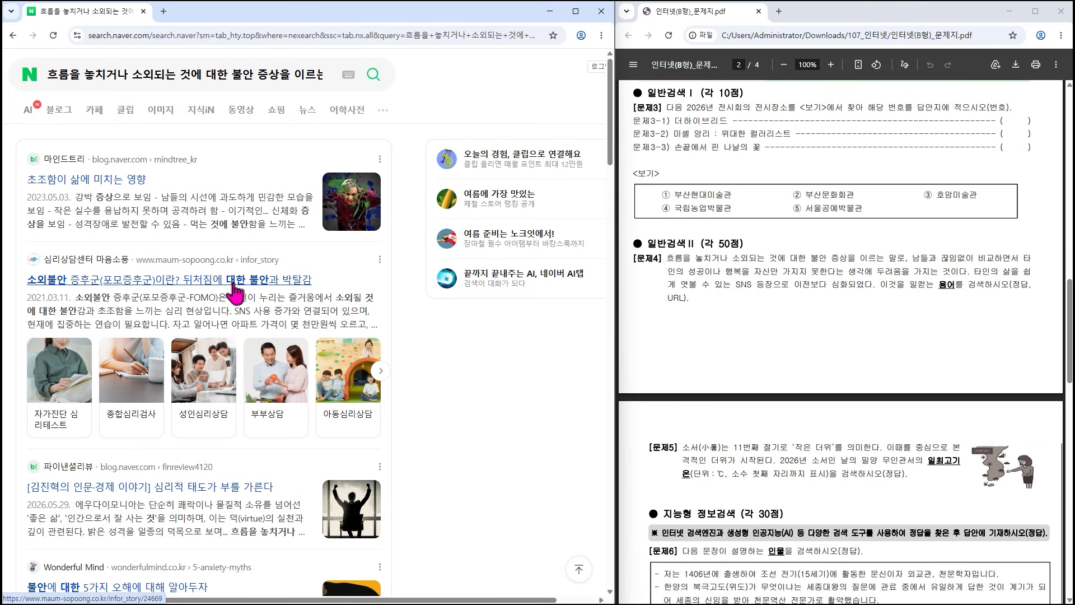
{"action": "scroll", "coordinate": [235, 291], "scroll_direction": "down", "scroll_amount": 8}
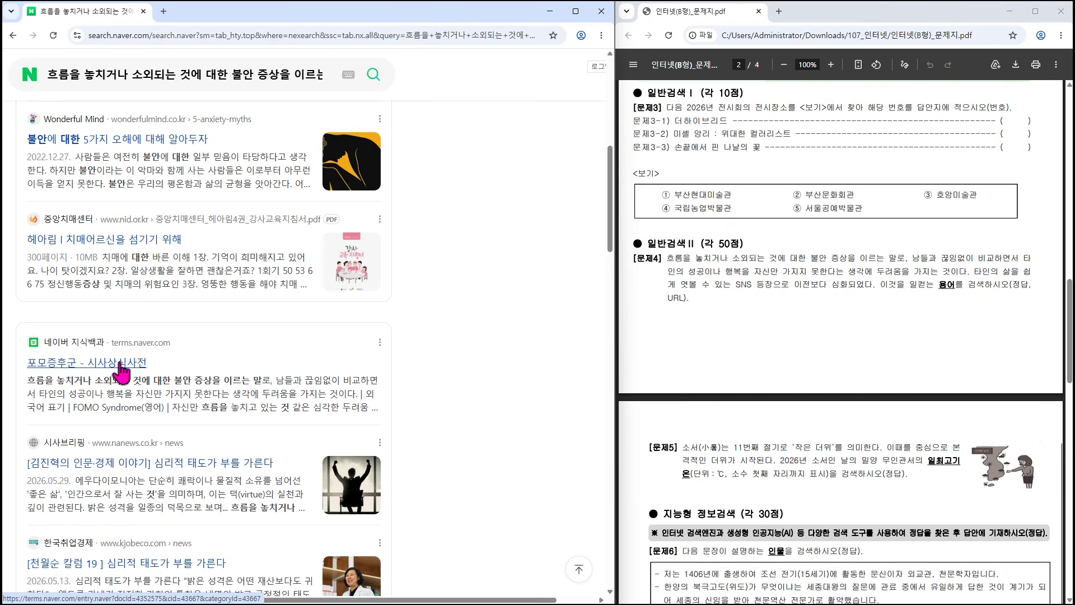
{"action": "scroll", "coordinate": [304, 355], "scroll_direction": "up", "scroll_amount": 5}
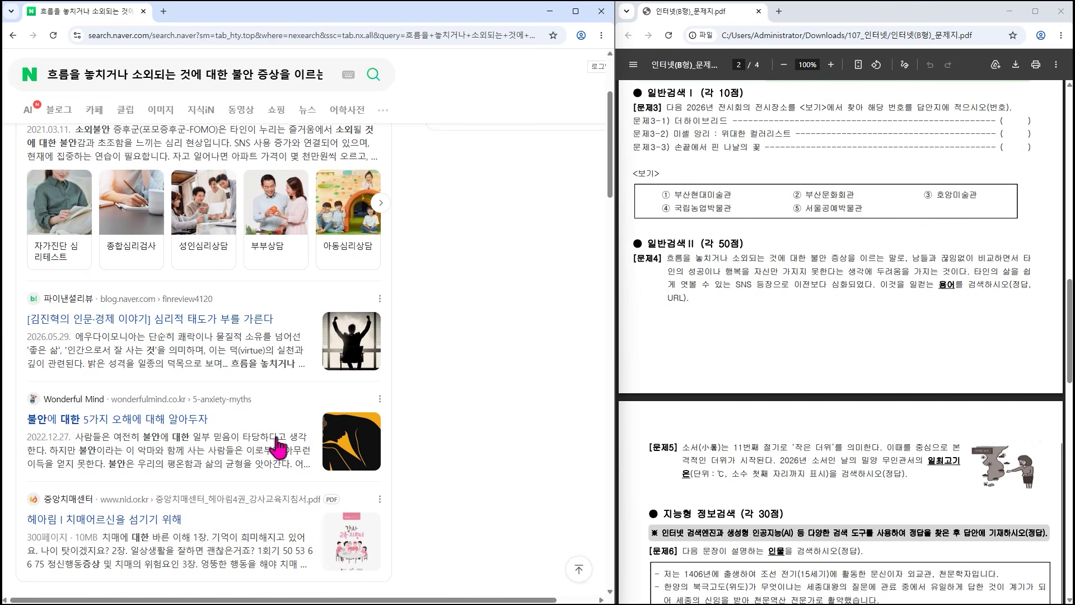
{"action": "scroll", "coordinate": [304, 280], "scroll_direction": "up", "scroll_amount": 3}
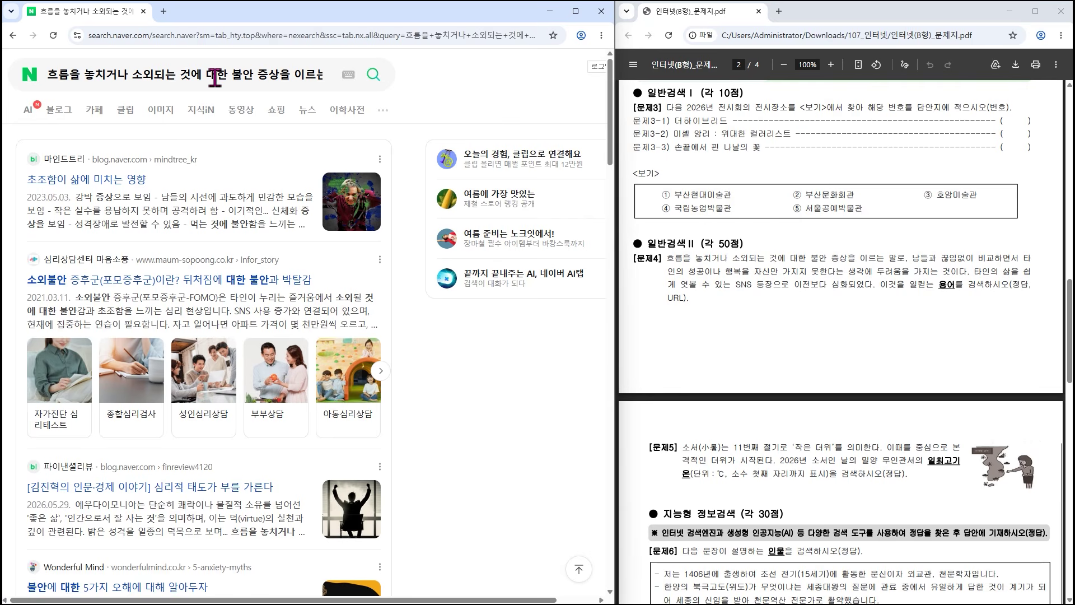
{"action": "scroll", "coordinate": [214, 79], "scroll_direction": "down", "scroll_amount": 9}
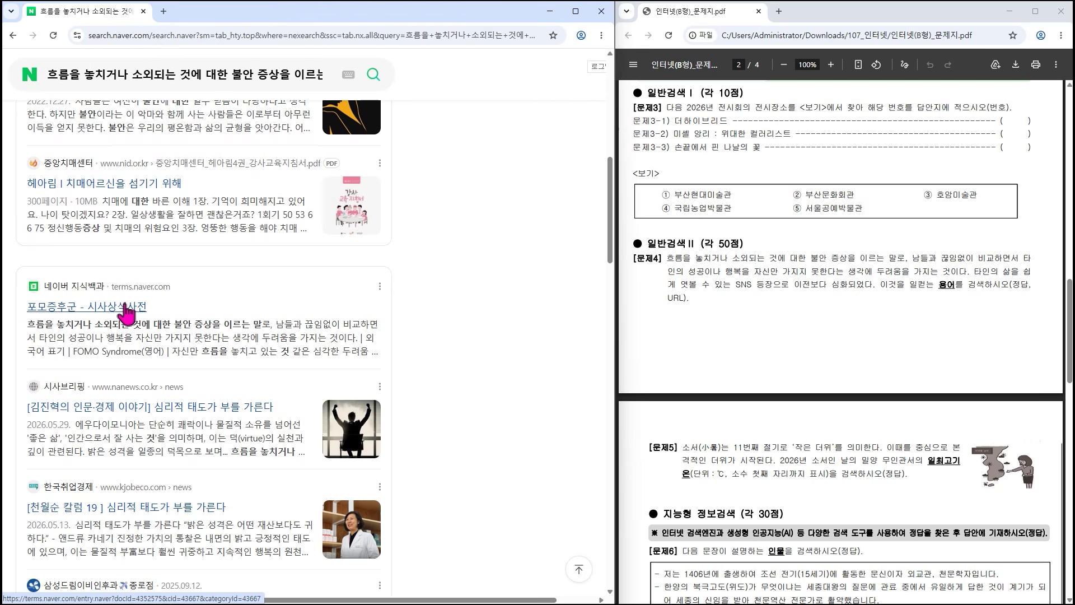
- Open the 포모증후군 지식백과 entry and copy its page address
{"action": "left_click", "coordinate": [126, 307]}
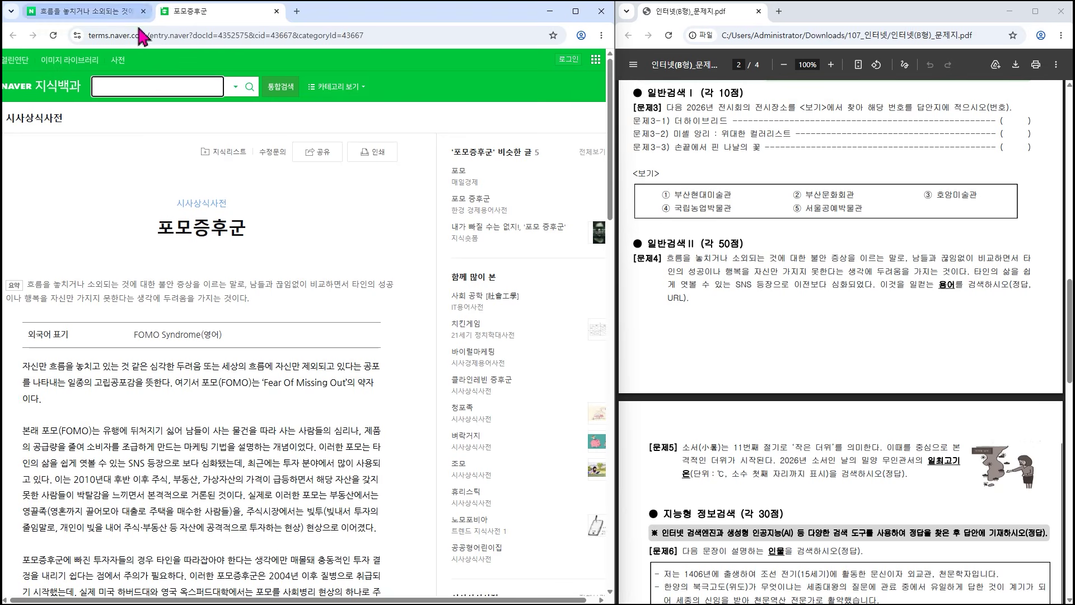
{"action": "left_click", "coordinate": [186, 37]}
{"action": "key", "text": "ctrl+c"}
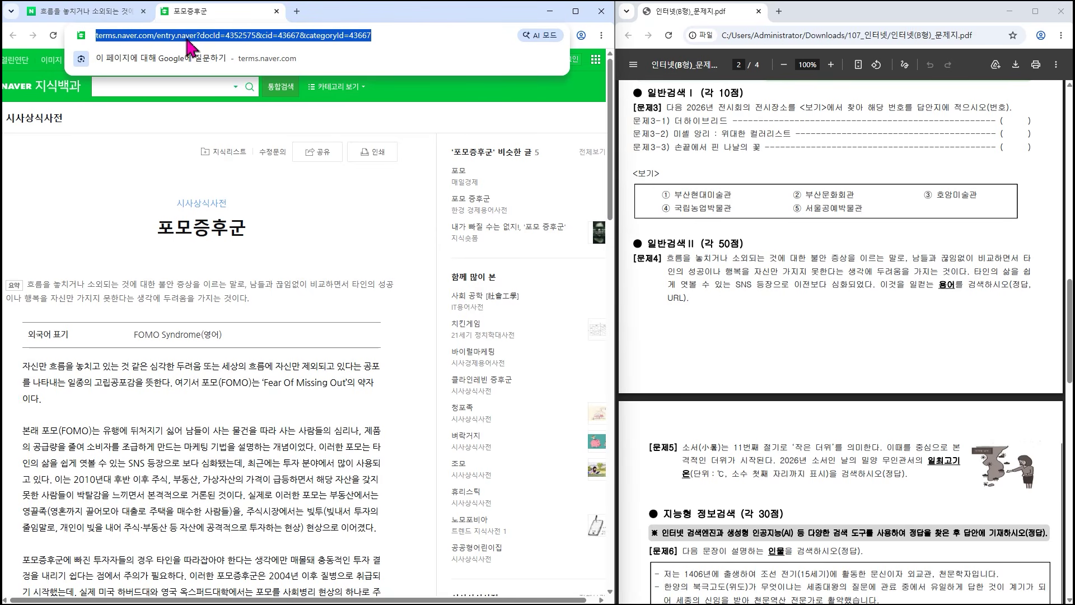
{"action": "key", "text": "alt+Tab"}
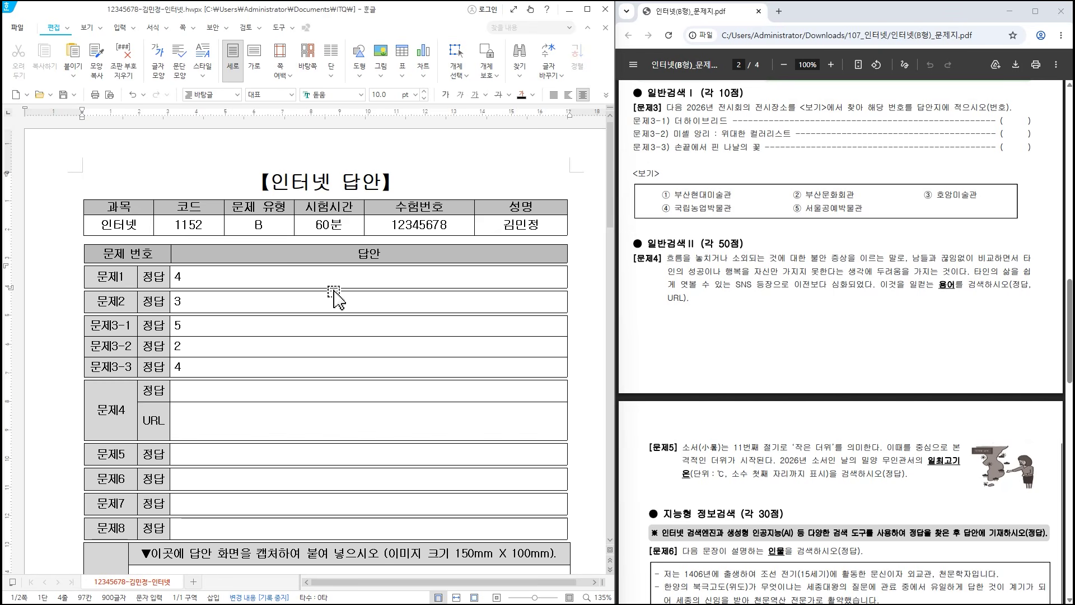
- Enter 포모증후군 as answer 4 and paste the Naver entry URL into its URL row
{"action": "left_click", "coordinate": [201, 390]}
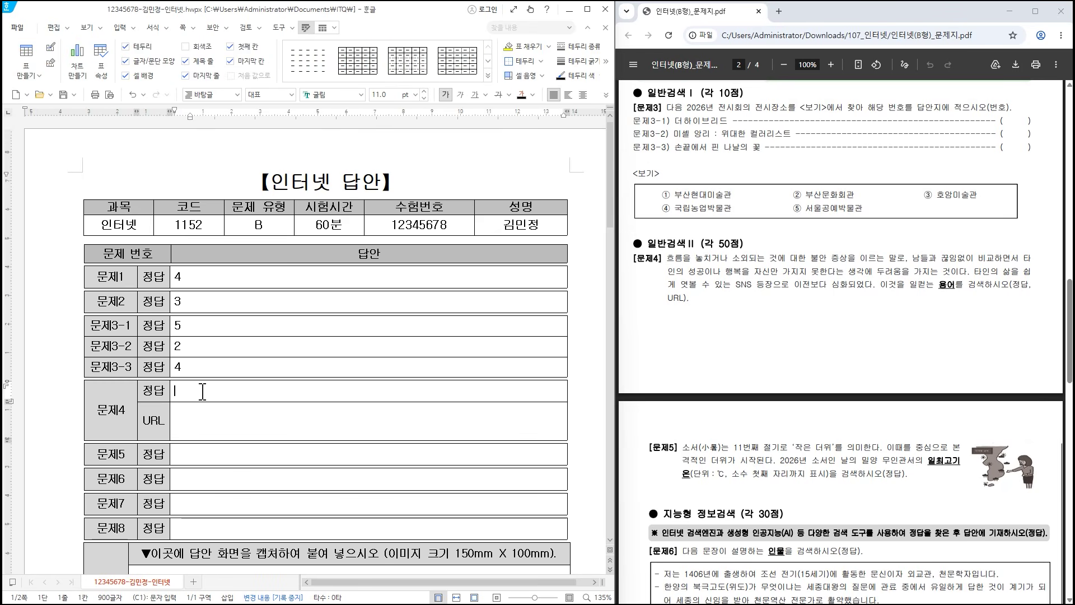
{"action": "type", "text": "ㅍ모증후군"}
{"action": "left_click", "coordinate": [231, 426]}
{"action": "key", "text": "ctrl+v"}
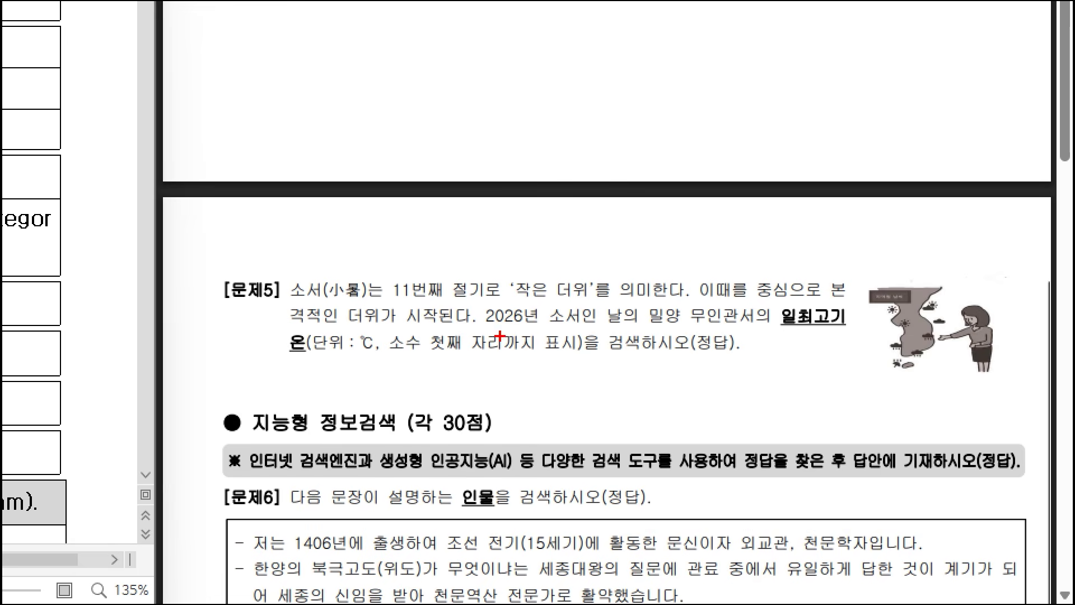
- Mark 문제5's °C unit and one-decimal-place requirements on the PDF, then clear the marks
{"action": "left_click_drag", "start_coordinate": [384, 355], "coordinate": [534, 354]}
{"action": "mouse_move", "coordinate": [361, 355]}
{"action": "left_mouse_down"}
{"action": "mouse_move", "coordinate": [392, 340]}
{"action": "mouse_move", "coordinate": [385, 361]}
{"action": "left_mouse_up"}
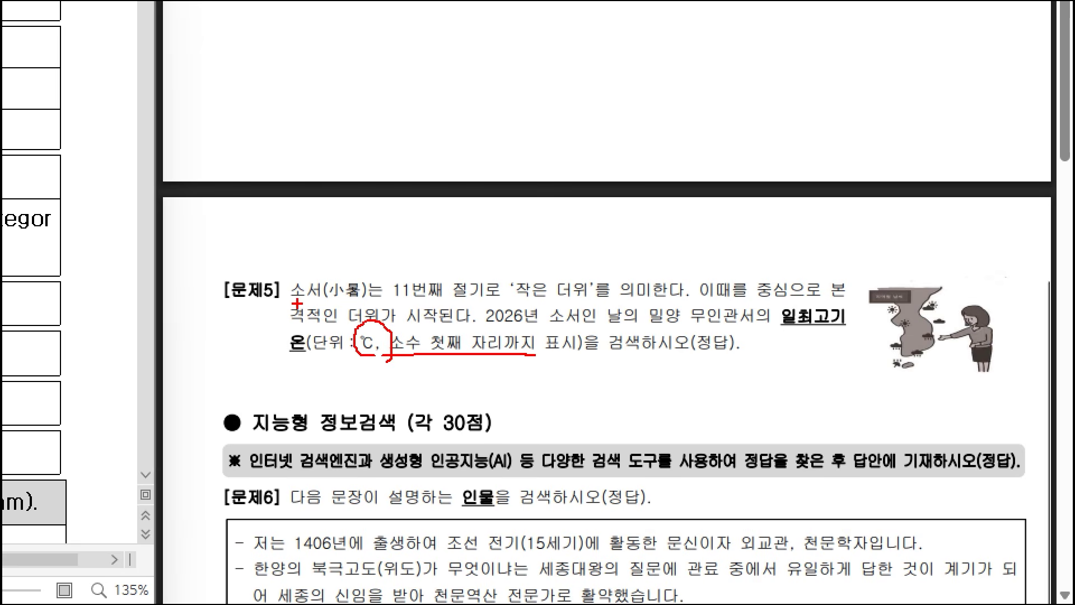
{"action": "left_click_drag", "start_coordinate": [280, 299], "coordinate": [402, 299]}
{"action": "key", "text": "Escape"}
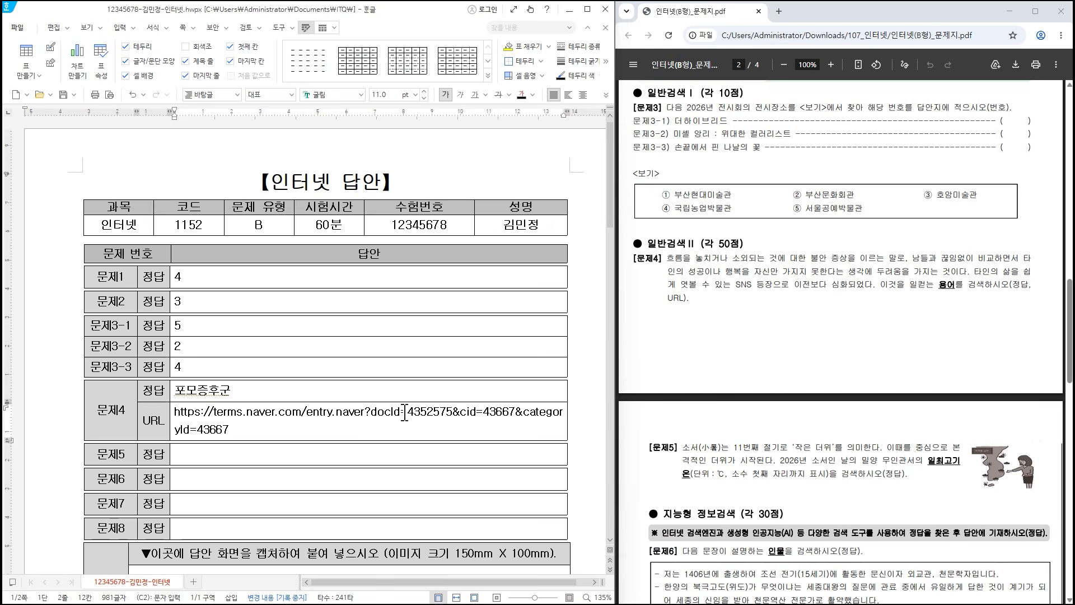
{"action": "key", "text": "alt+Tab"}
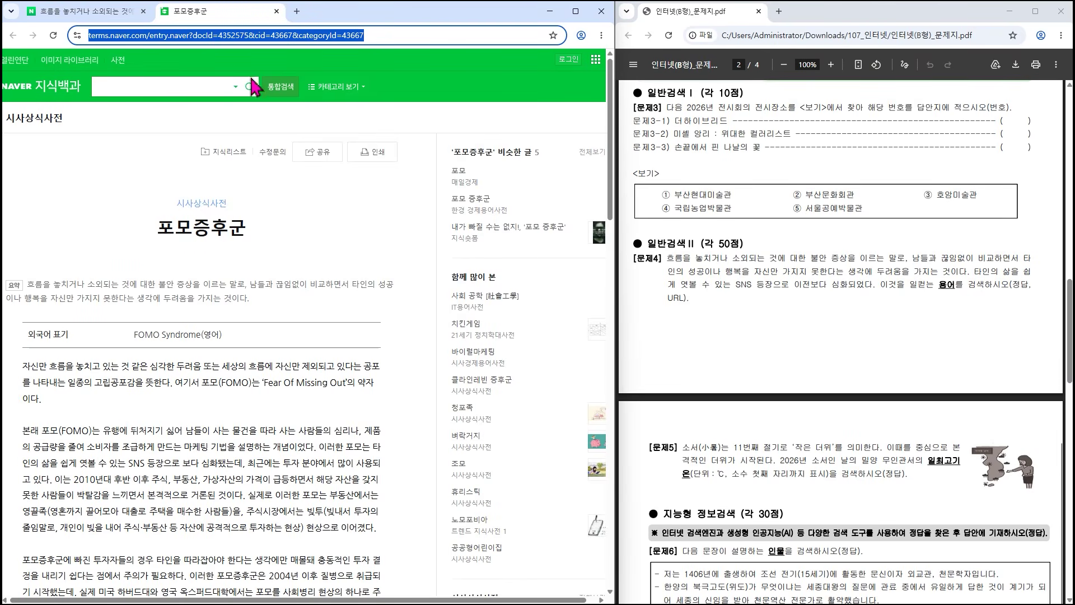
- Close the 포모증후군 tab and search Naver for 2026년 소서, which falls on 7월 7일
{"action": "left_click", "coordinate": [276, 11]}
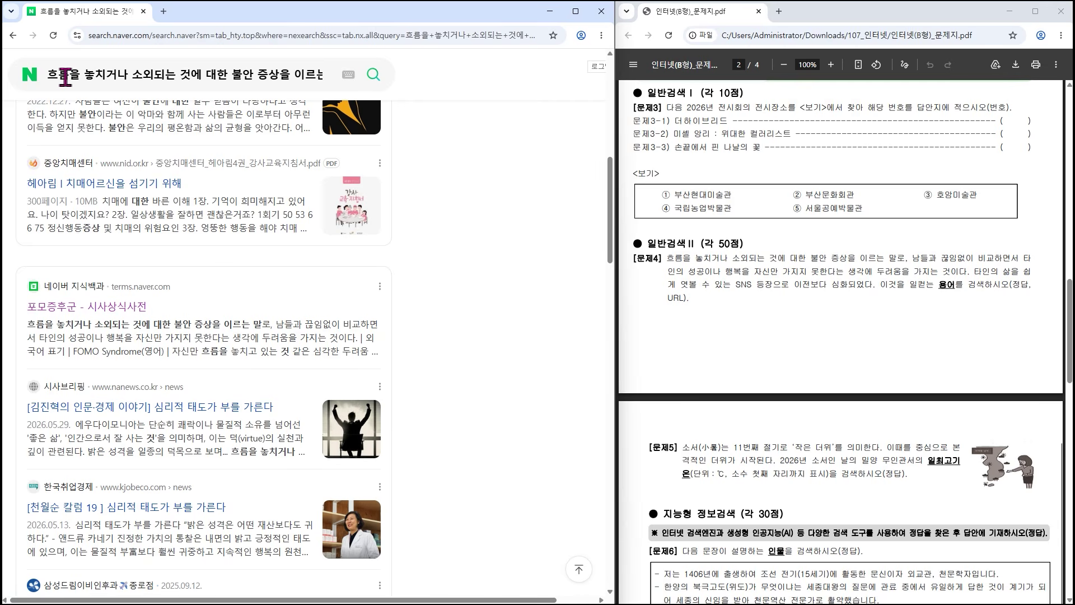
{"action": "triple_click", "coordinate": [65, 76]}
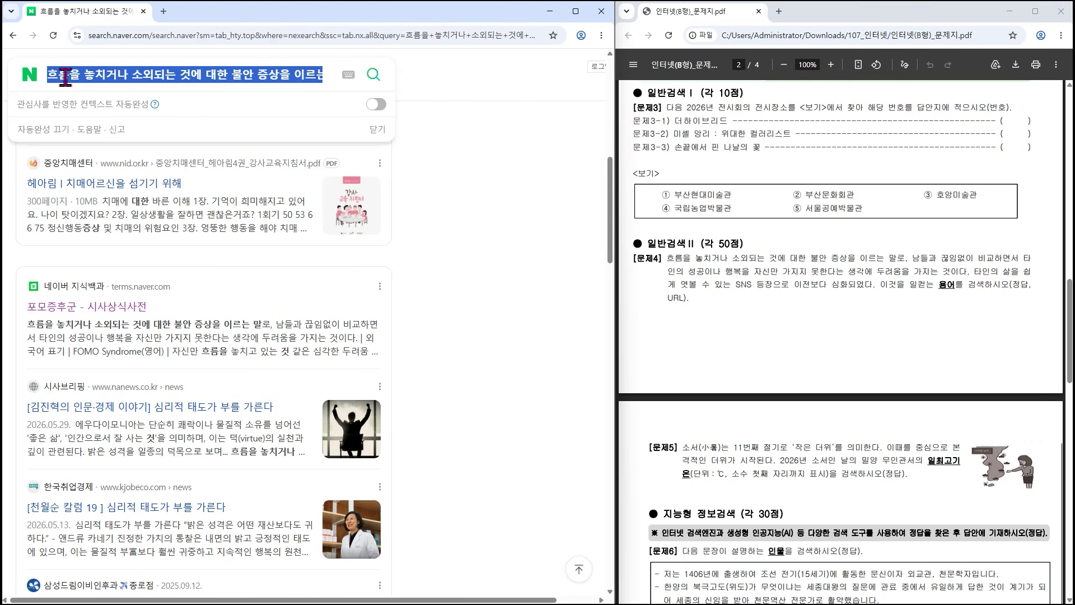
{"action": "type", "text": "20"}
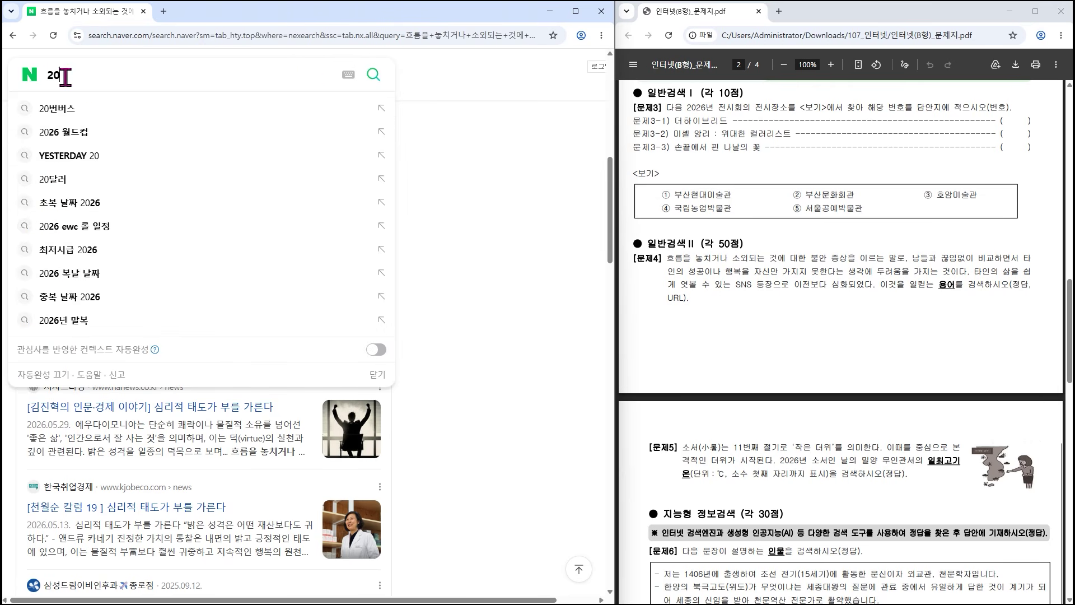
{"action": "type", "text": "26년 소서"}
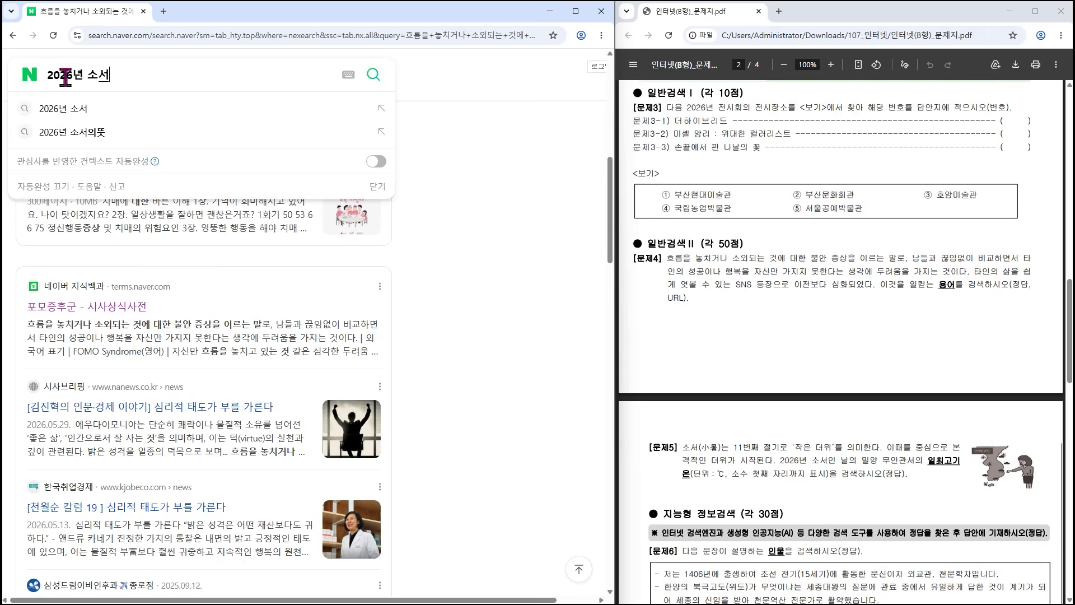
{"action": "key", "text": "Return"}
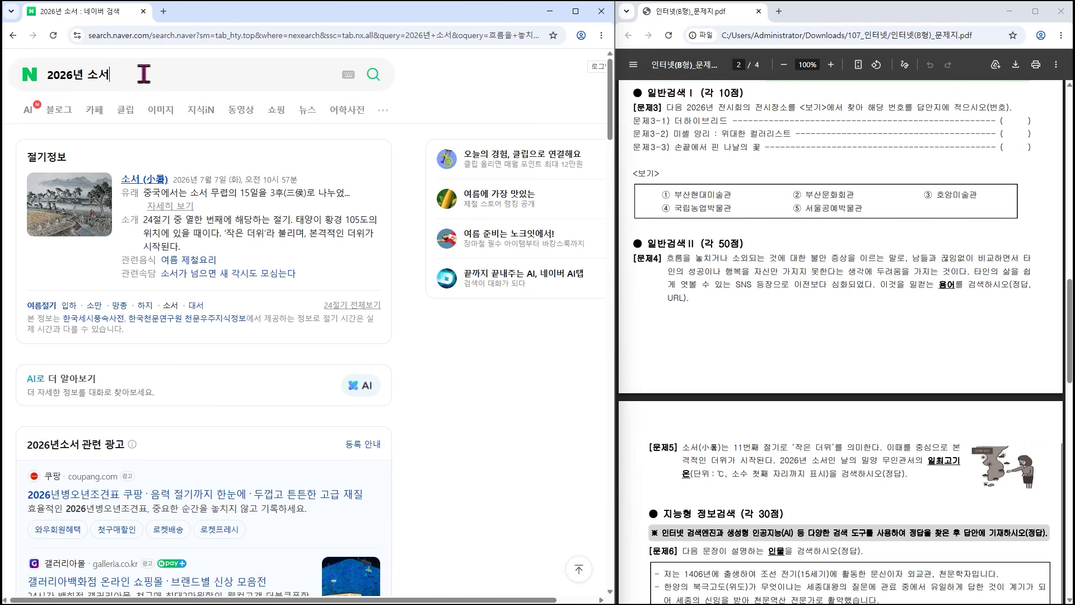
{"action": "left_click_drag", "start_coordinate": [146, 73], "coordinate": [7, 89]}
{"action": "type", "text": "기"}
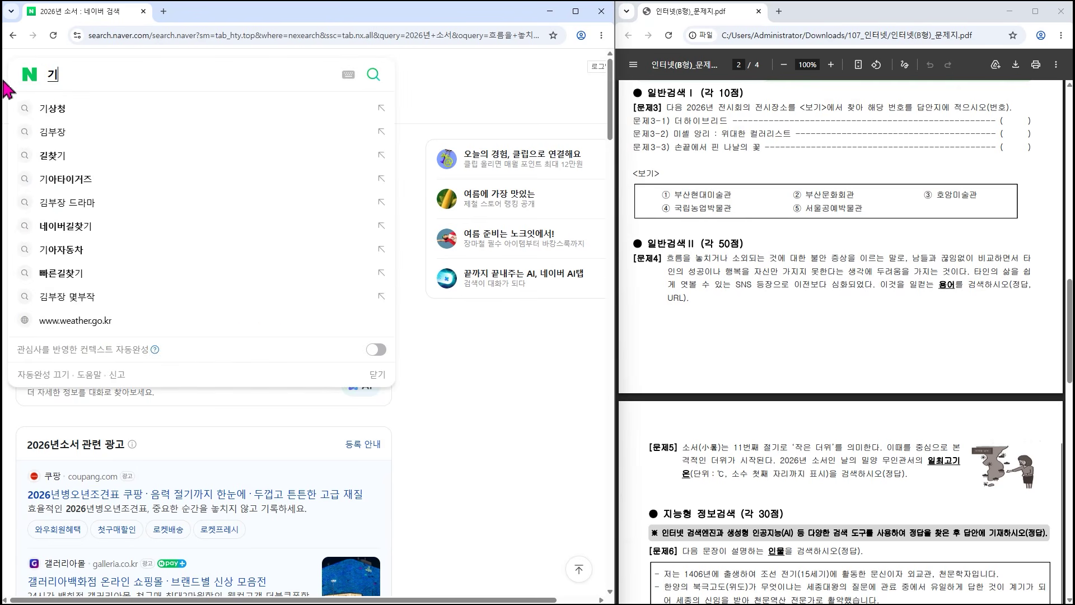
{"action": "type", "text": "상청"}
- Search 기상청, open 기상청 날씨누리 and follow its 기상자료개방포털 link at the bottom
{"action": "key", "text": "Return"}
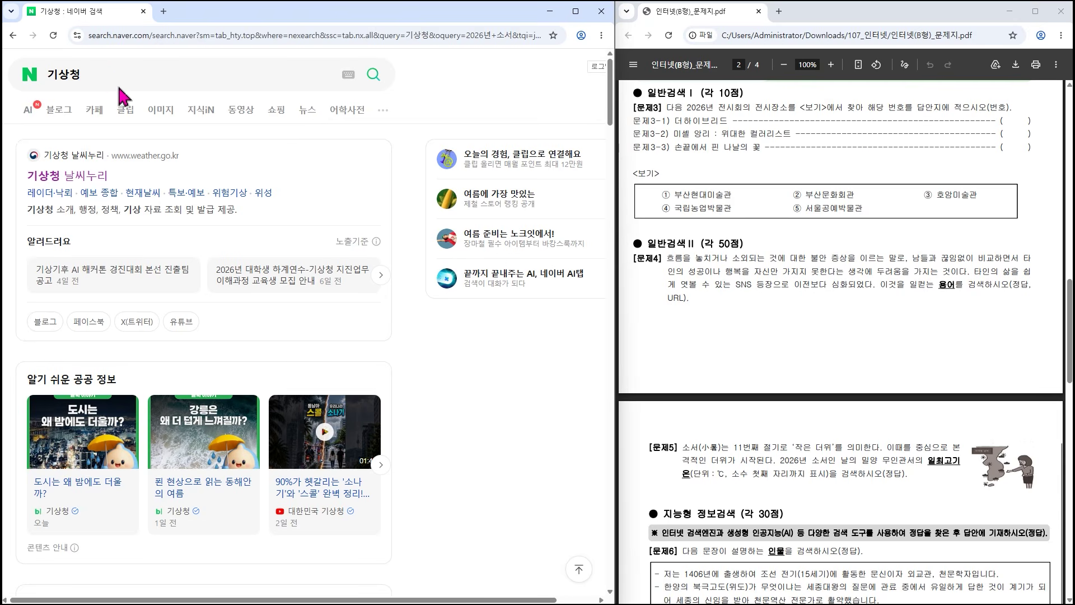
{"action": "left_click", "coordinate": [63, 177]}
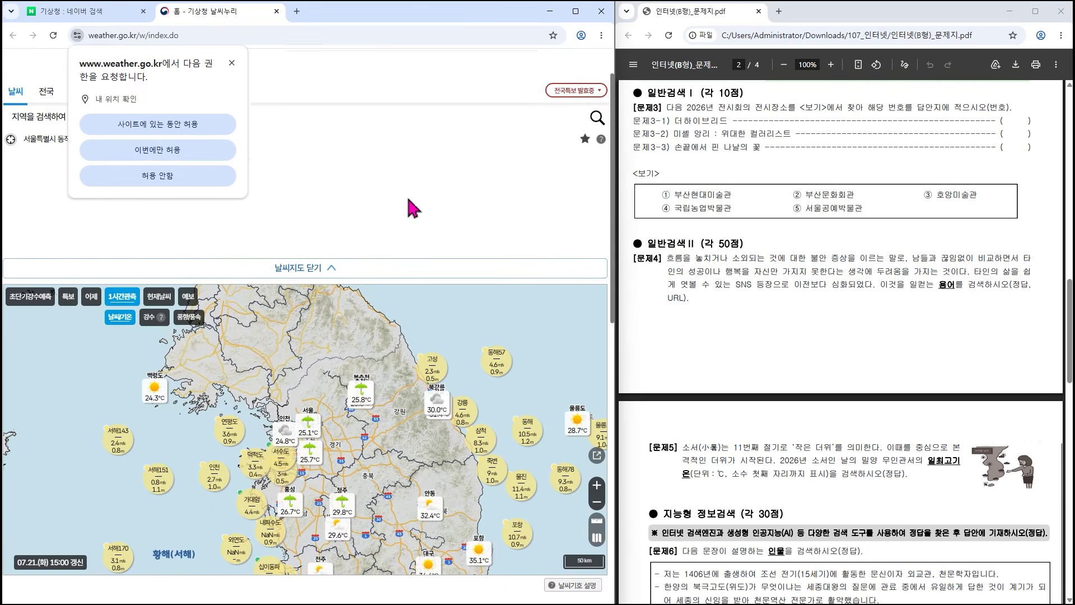
{"action": "scroll", "coordinate": [413, 208], "scroll_direction": "down", "scroll_amount": 10}
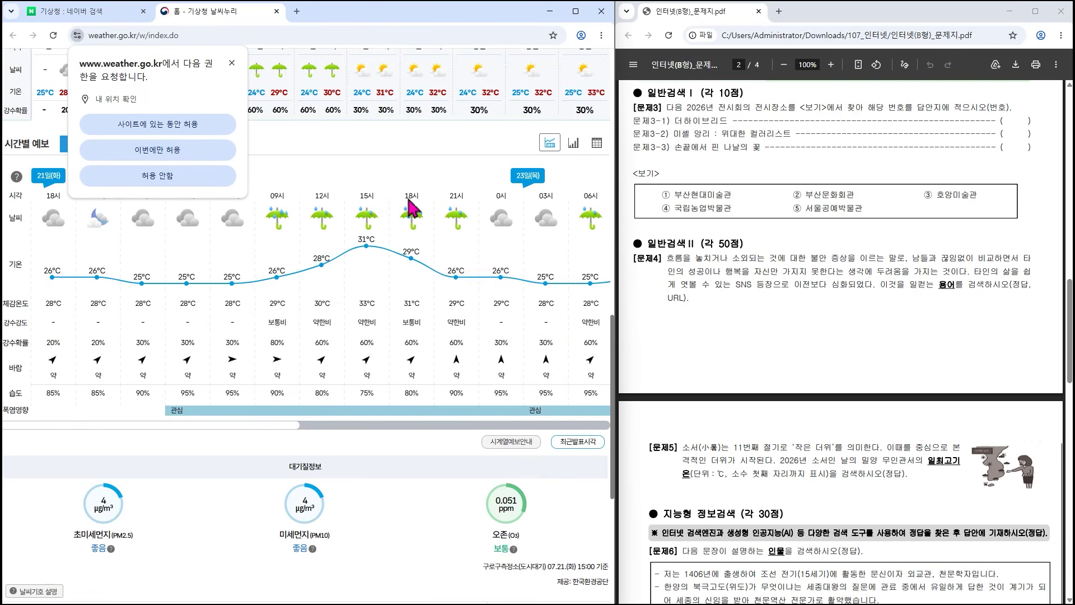
{"action": "scroll", "coordinate": [408, 210], "scroll_direction": "down", "scroll_amount": 5}
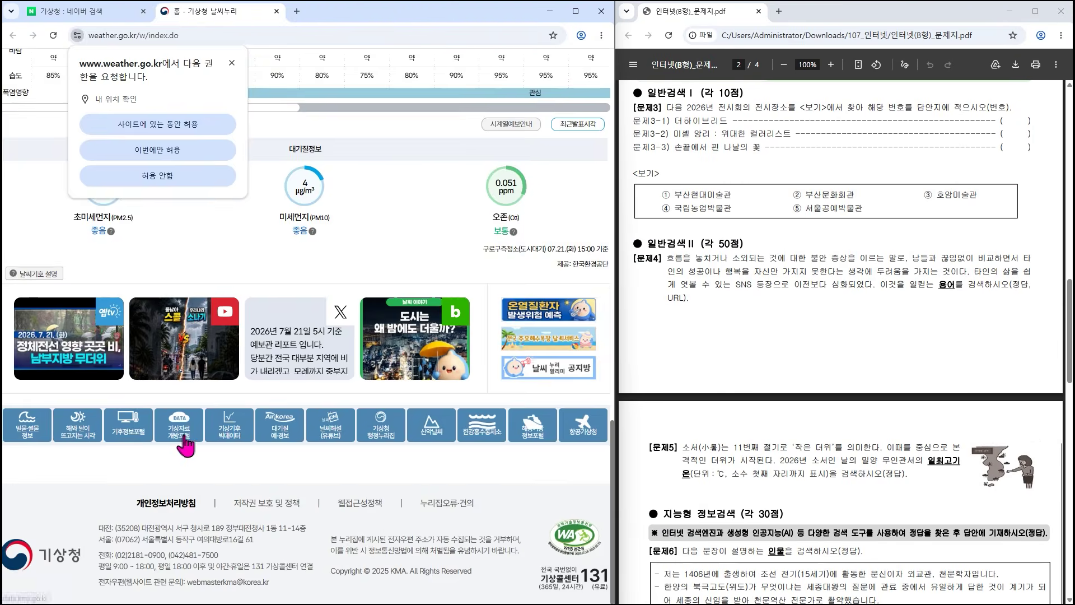
{"action": "left_click", "coordinate": [182, 434]}
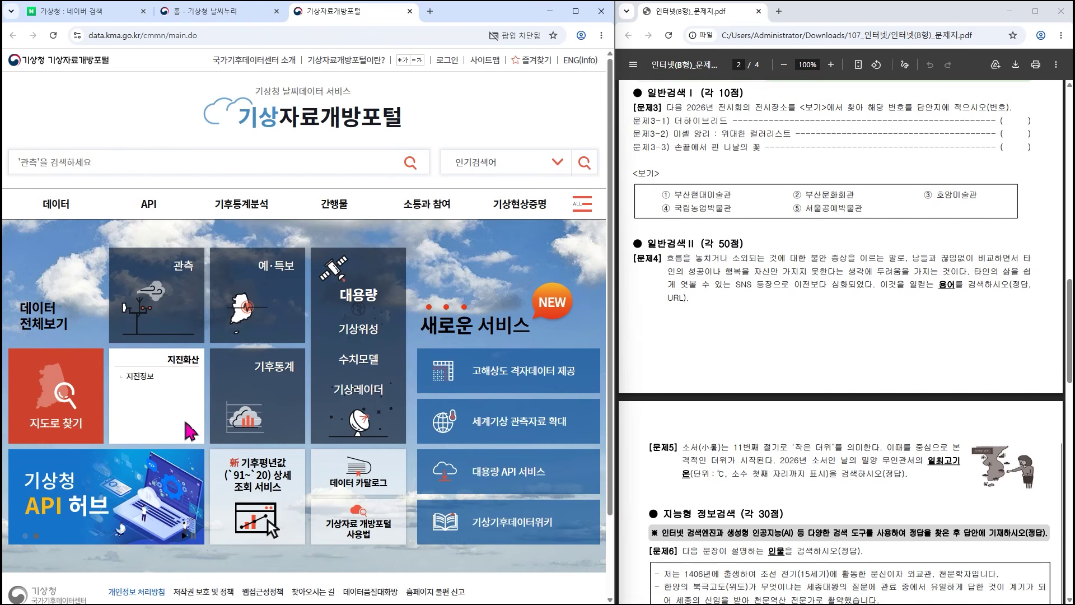
- Open the 기후통계 기온분석 page and bring up the 지역/지점 station picker
{"action": "mouse_move", "coordinate": [252, 391]}
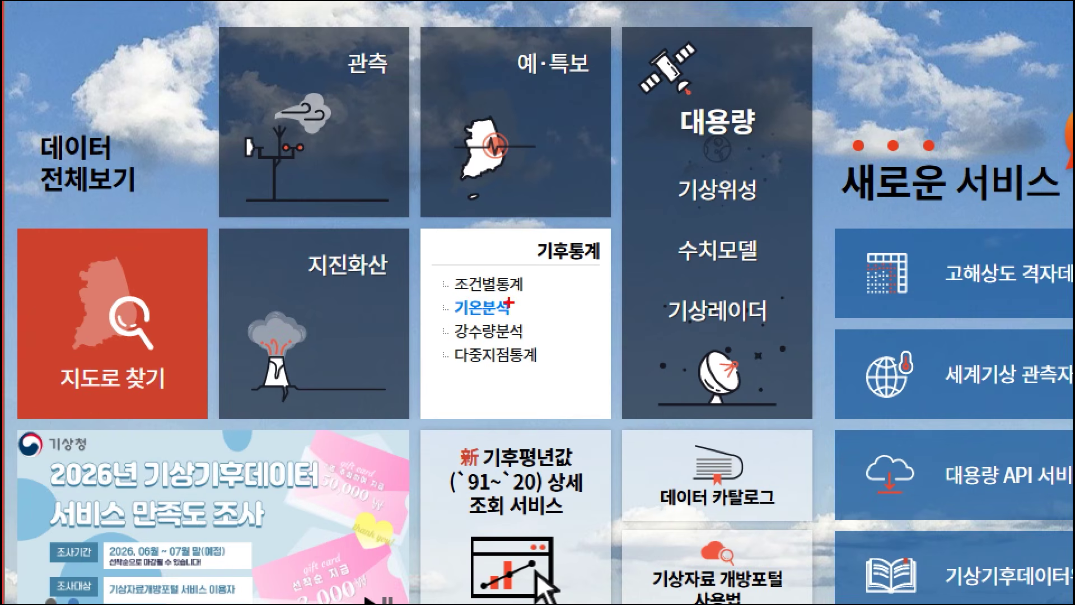
{"action": "mouse_move", "coordinate": [442, 292]}
{"action": "left_mouse_down"}
{"action": "mouse_move", "coordinate": [482, 314]}
{"action": "mouse_move", "coordinate": [525, 318]}
{"action": "left_mouse_up"}
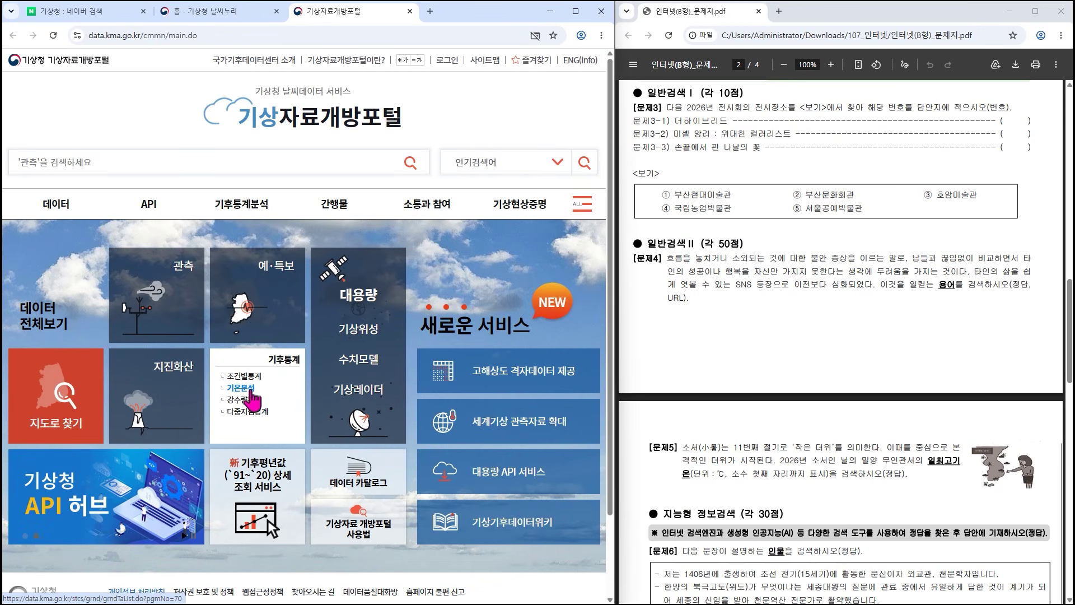
{"action": "left_click", "coordinate": [248, 383]}
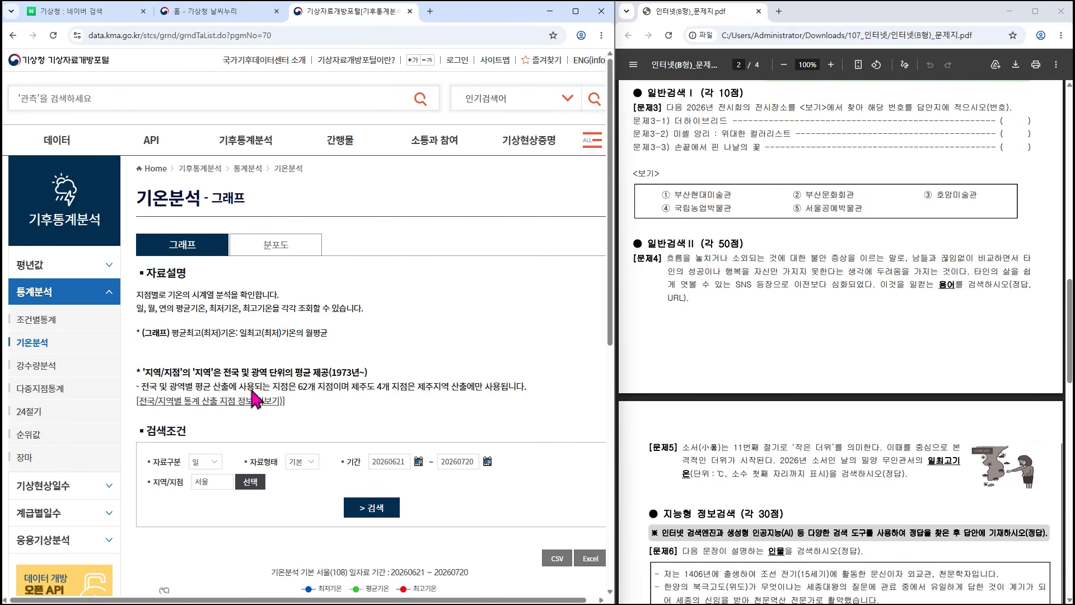
{"action": "scroll", "coordinate": [255, 399], "scroll_direction": "down", "scroll_amount": 3}
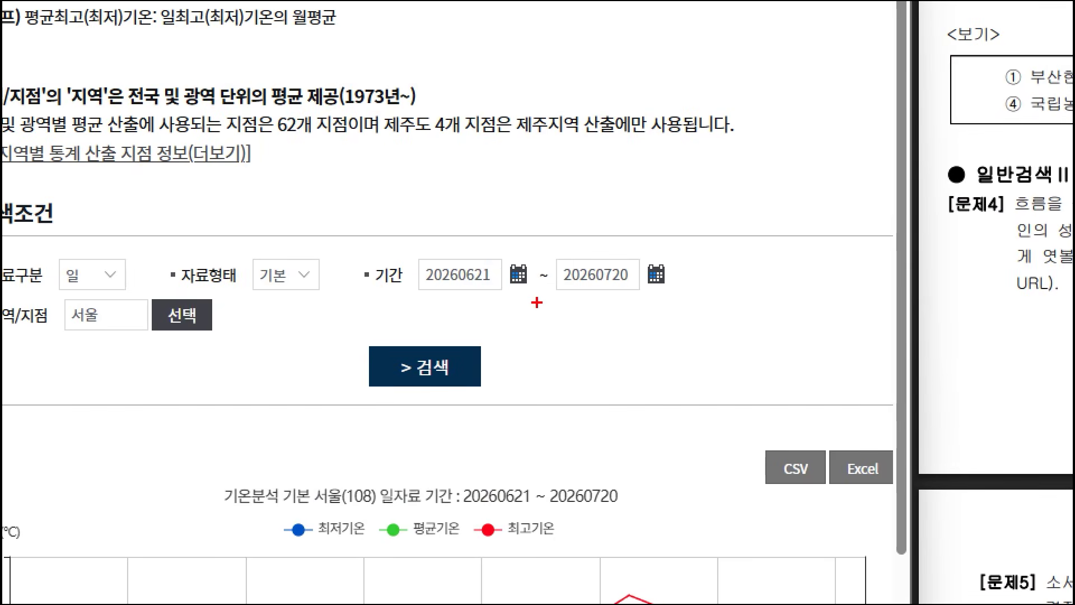
{"action": "left_click_drag", "start_coordinate": [377, 242], "coordinate": [663, 299]}
{"action": "mouse_move", "coordinate": [563, 309]}
{"action": "left_mouse_down"}
{"action": "mouse_move", "coordinate": [558, 322]}
{"action": "mouse_move", "coordinate": [589, 309]}
{"action": "mouse_move", "coordinate": [577, 336]}
{"action": "left_mouse_up"}
{"action": "mouse_move", "coordinate": [615, 298]}
{"action": "left_mouse_down"}
{"action": "mouse_move", "coordinate": [594, 352]}
{"action": "mouse_move", "coordinate": [613, 336]}
{"action": "mouse_move", "coordinate": [613, 363]}
{"action": "left_mouse_up"}
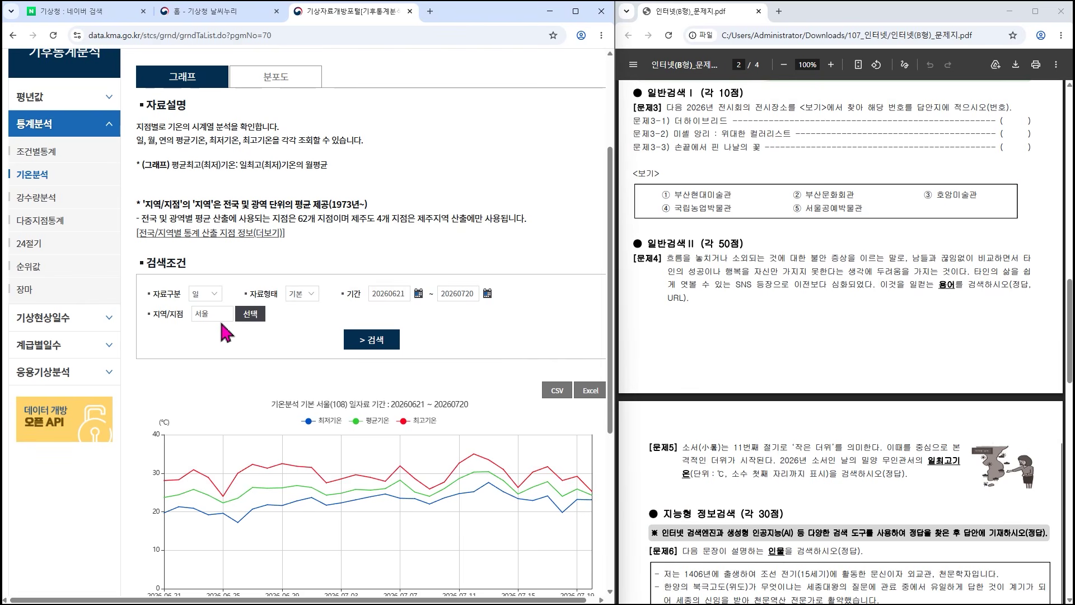
{"action": "left_click", "coordinate": [252, 315]}
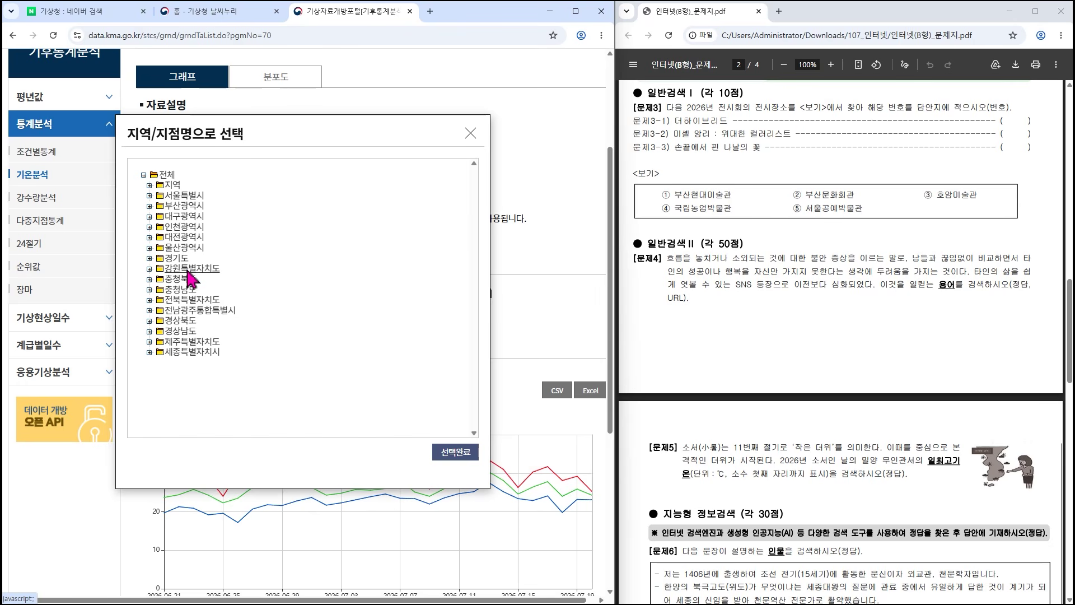
- Expand 경상남도 in the station list, pick 밀양 (288) and confirm with 선택완료
{"action": "left_click", "coordinate": [149, 300]}
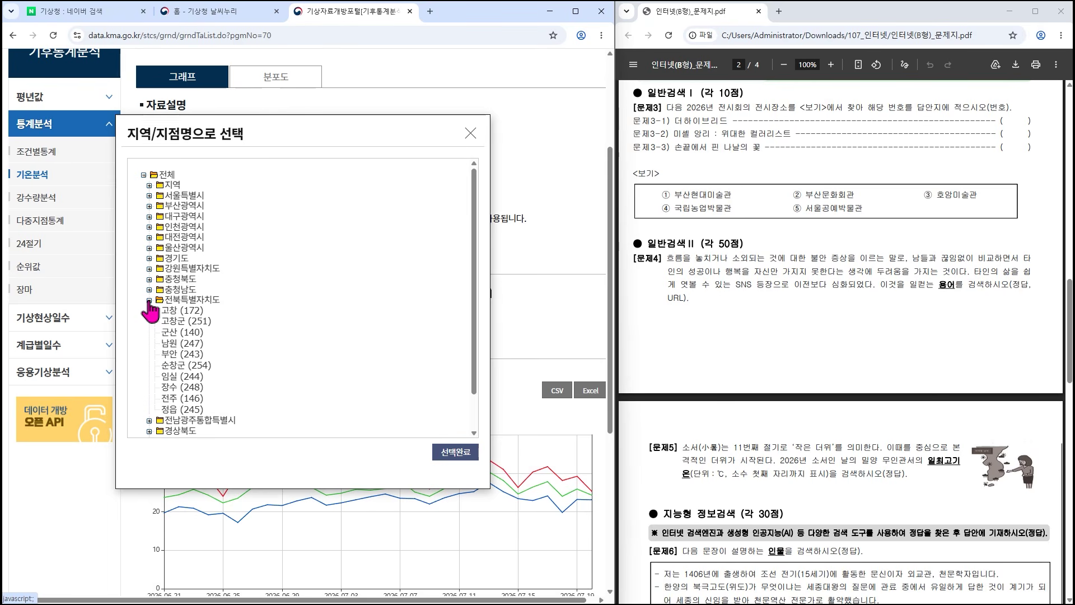
{"action": "scroll", "coordinate": [149, 308], "scroll_direction": "down", "scroll_amount": 1}
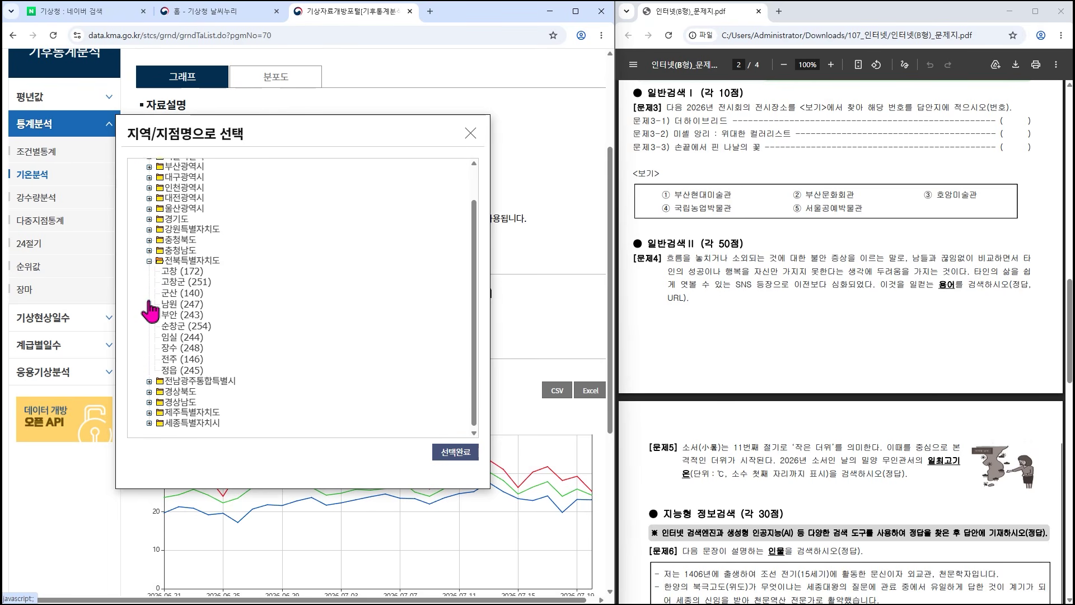
{"action": "left_click", "coordinate": [149, 380]}
{"action": "scroll", "coordinate": [150, 383], "scroll_direction": "down", "scroll_amount": 1}
{"action": "scroll", "coordinate": [150, 390], "scroll_direction": "down", "scroll_amount": 2}
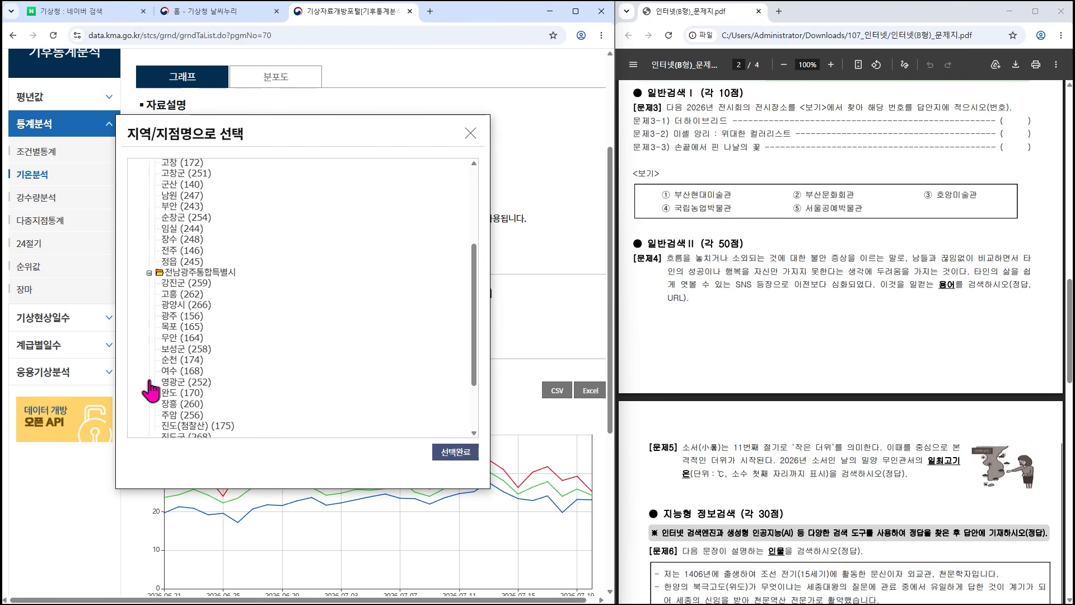
{"action": "scroll", "coordinate": [149, 379], "scroll_direction": "down", "scroll_amount": 1}
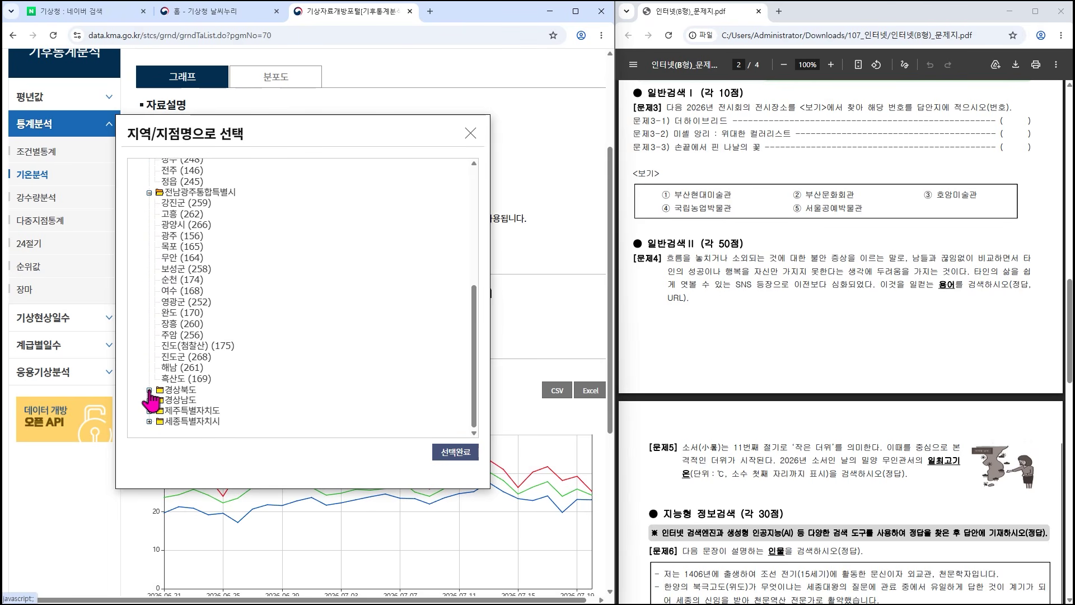
{"action": "left_click", "coordinate": [149, 388]}
{"action": "scroll", "coordinate": [150, 390], "scroll_direction": "down", "scroll_amount": 2}
{"action": "scroll", "coordinate": [150, 400], "scroll_direction": "down", "scroll_amount": 1}
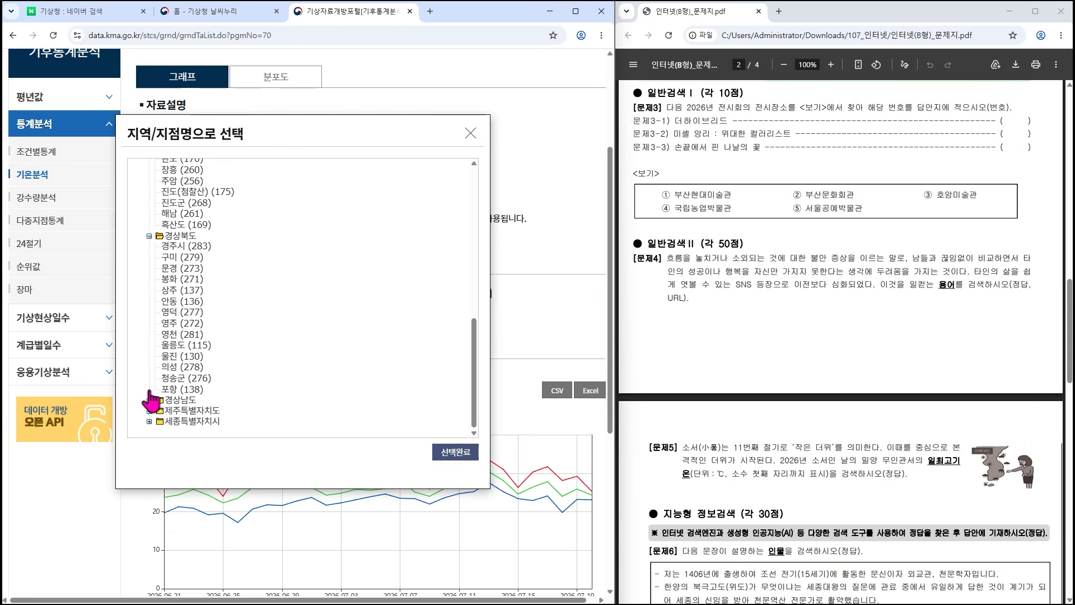
{"action": "left_click", "coordinate": [149, 399]}
{"action": "scroll", "coordinate": [151, 406], "scroll_direction": "down", "scroll_amount": 3}
{"action": "scroll", "coordinate": [150, 403], "scroll_direction": "down", "scroll_amount": 1}
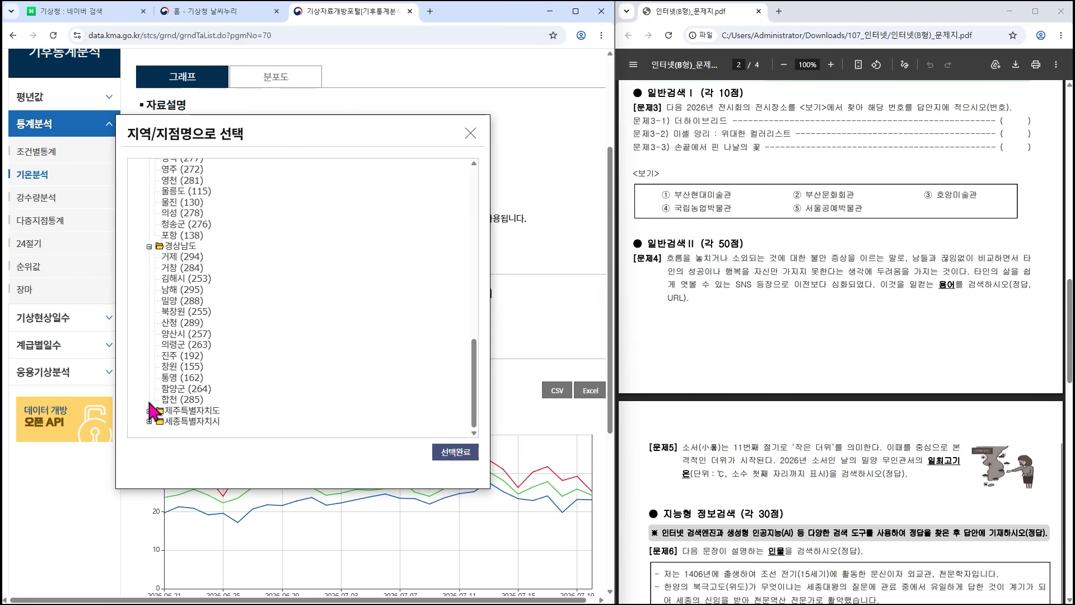
{"action": "left_click", "coordinate": [175, 303]}
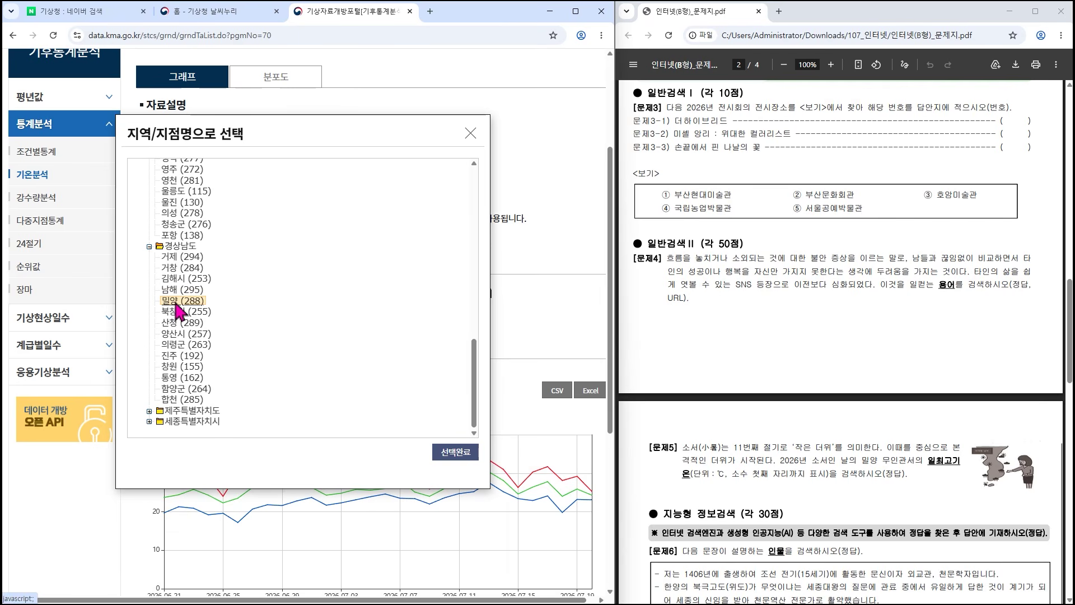
{"action": "left_click", "coordinate": [463, 458]}
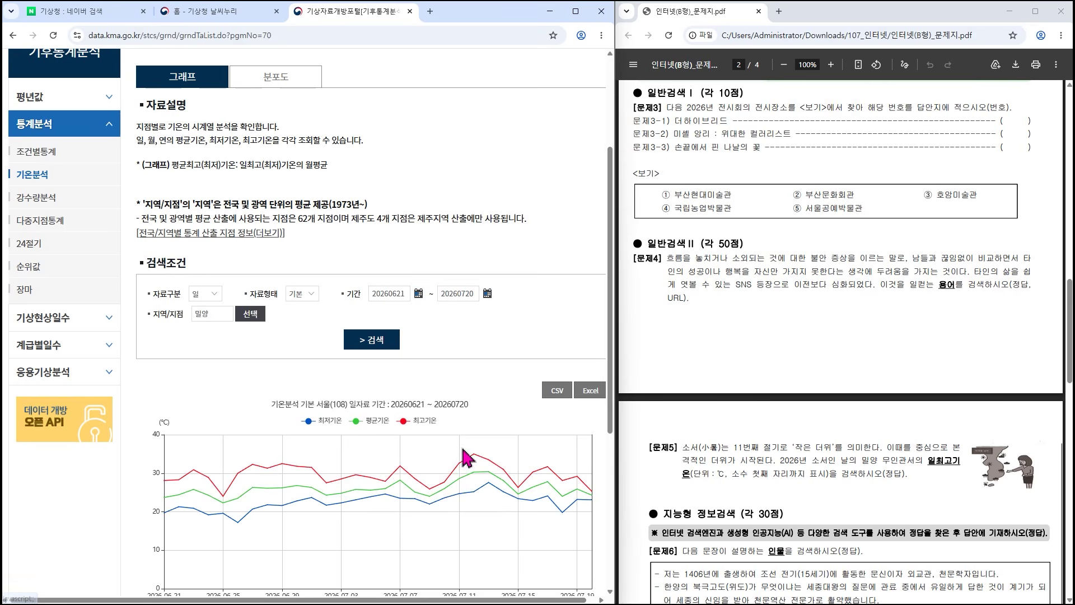
- Load 밀양's 20260621–20260720 daily temperature chart and read the 2026-07-07 high of 32
{"action": "left_click", "coordinate": [379, 353]}
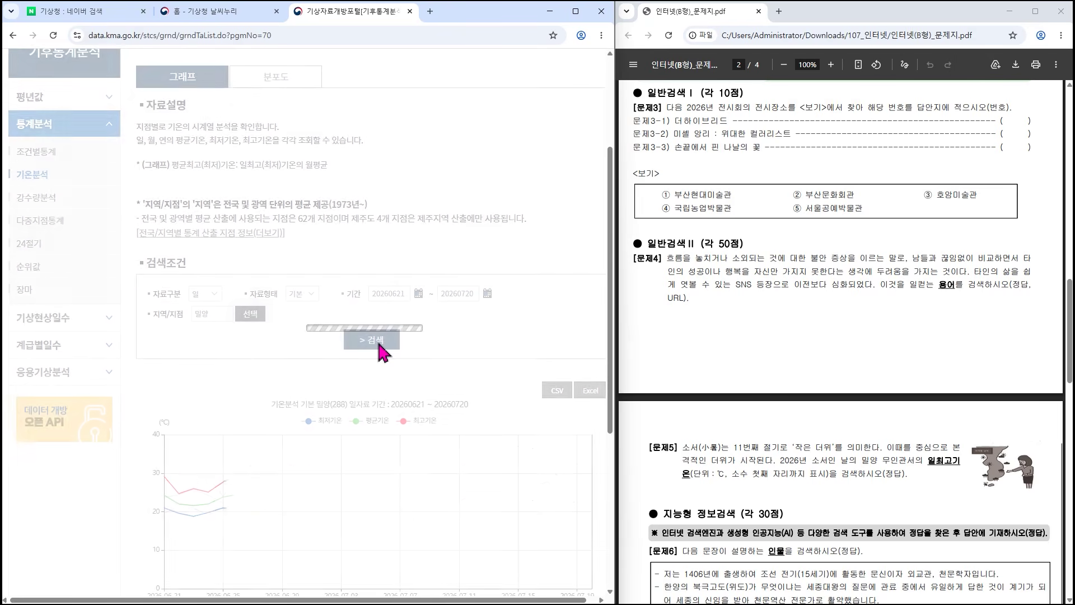
{"action": "scroll", "coordinate": [455, 336], "scroll_direction": "down", "scroll_amount": 2}
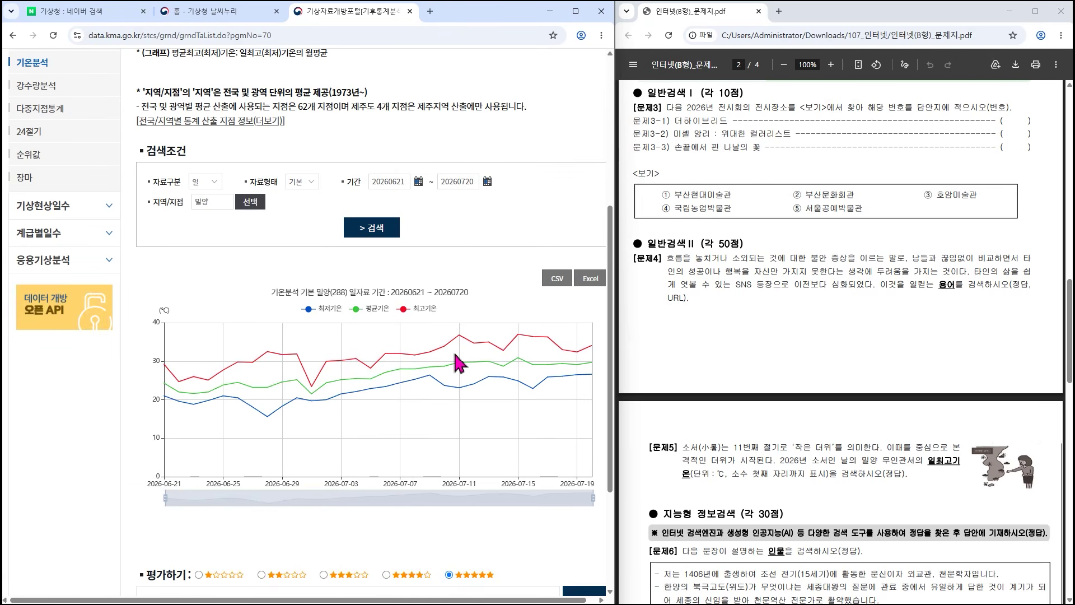
{"action": "mouse_move", "coordinate": [456, 358]}
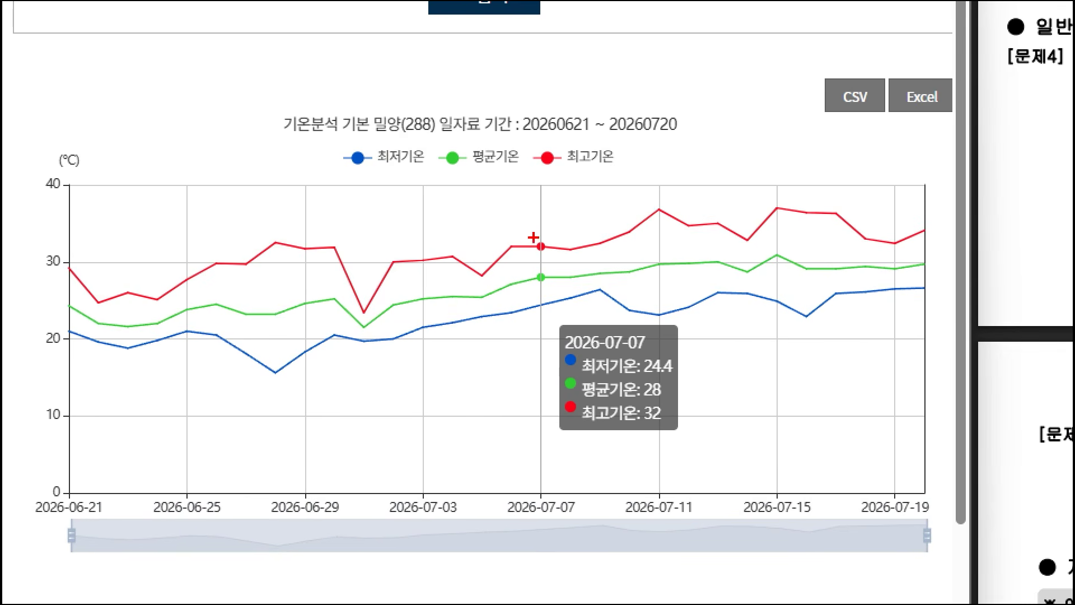
{"action": "left_click_drag", "start_coordinate": [490, 487], "coordinate": [603, 524]}
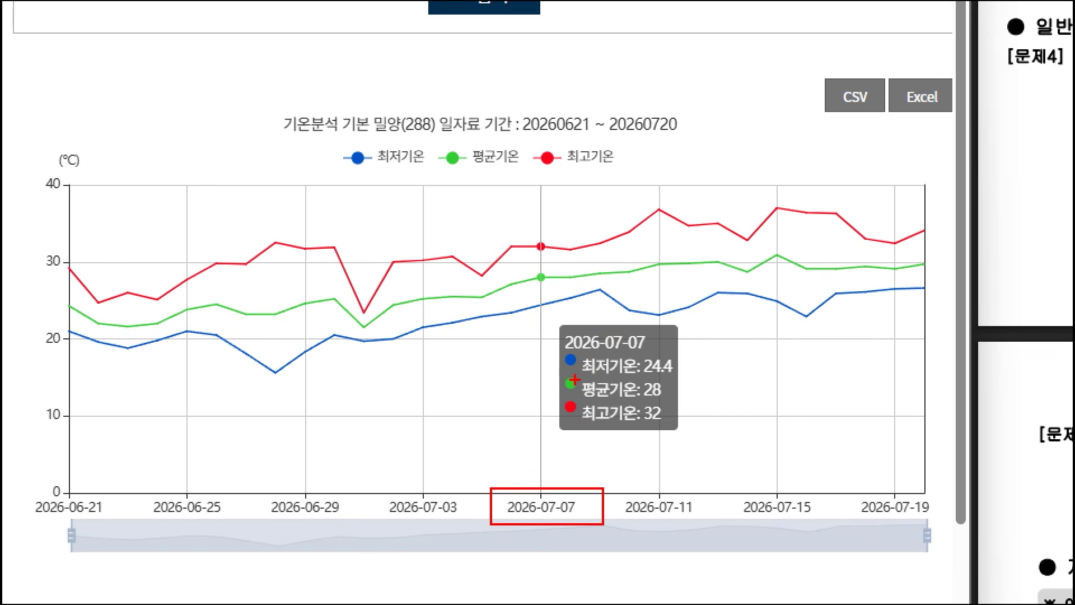
{"action": "left_click_drag", "start_coordinate": [560, 399], "coordinate": [678, 435]}
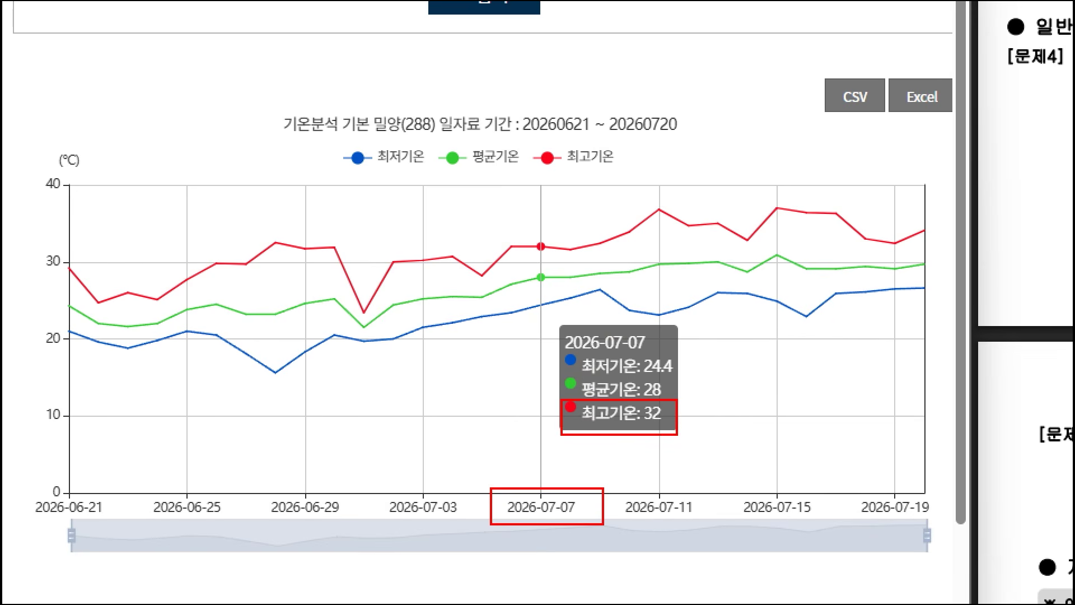
{"action": "key", "text": "Escape"}
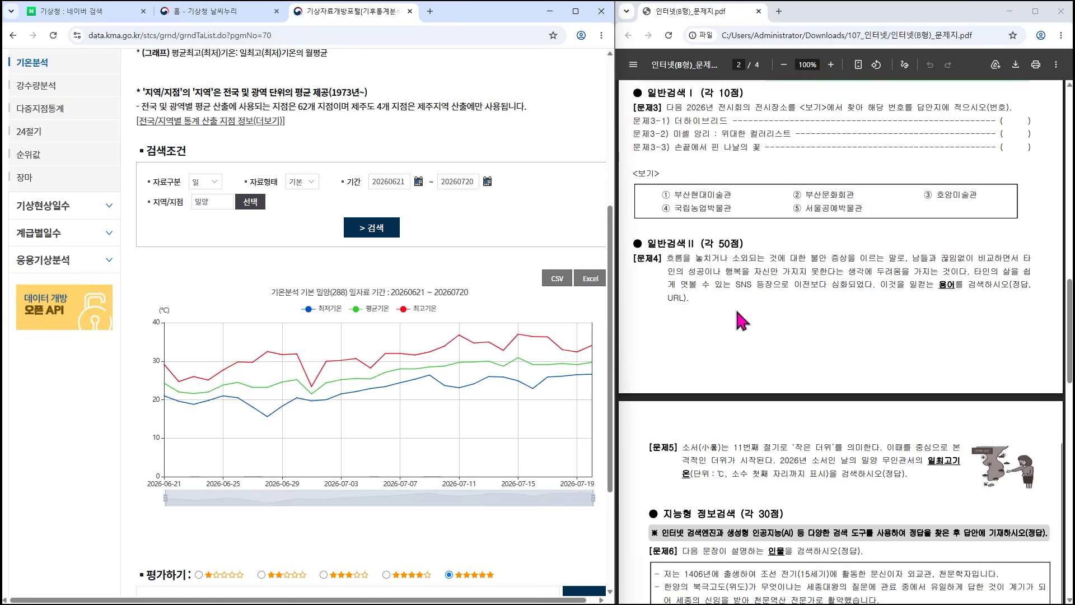
{"action": "key", "text": "alt+Tab"}
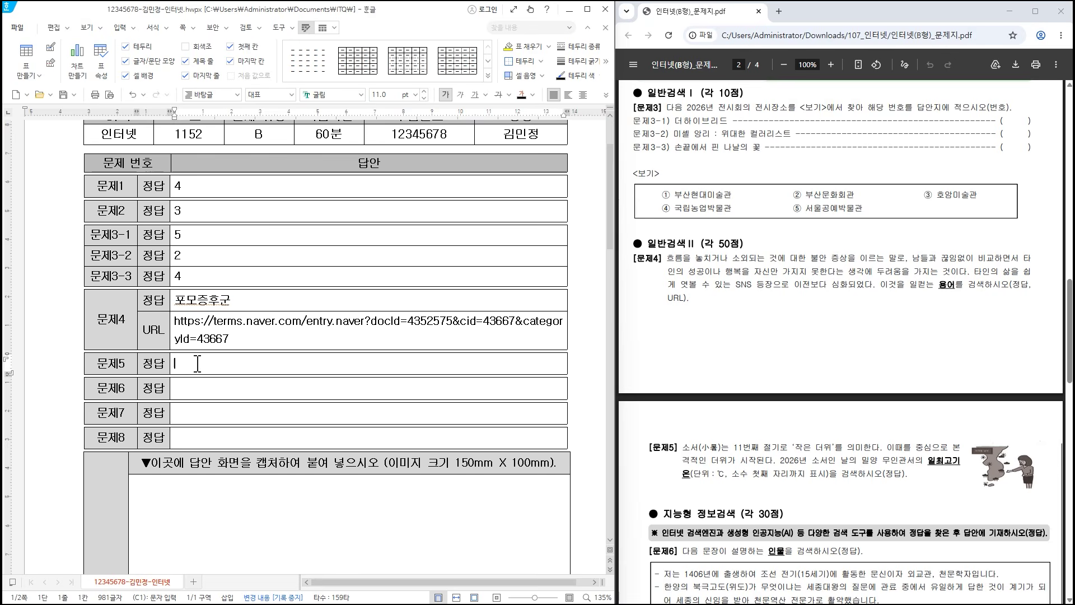
- Enter 32.0 as the 문제5 answer and bring up the 문자표 character map
{"action": "type", "text": "32.0"}
{"action": "key", "text": "ctrl+F10"}
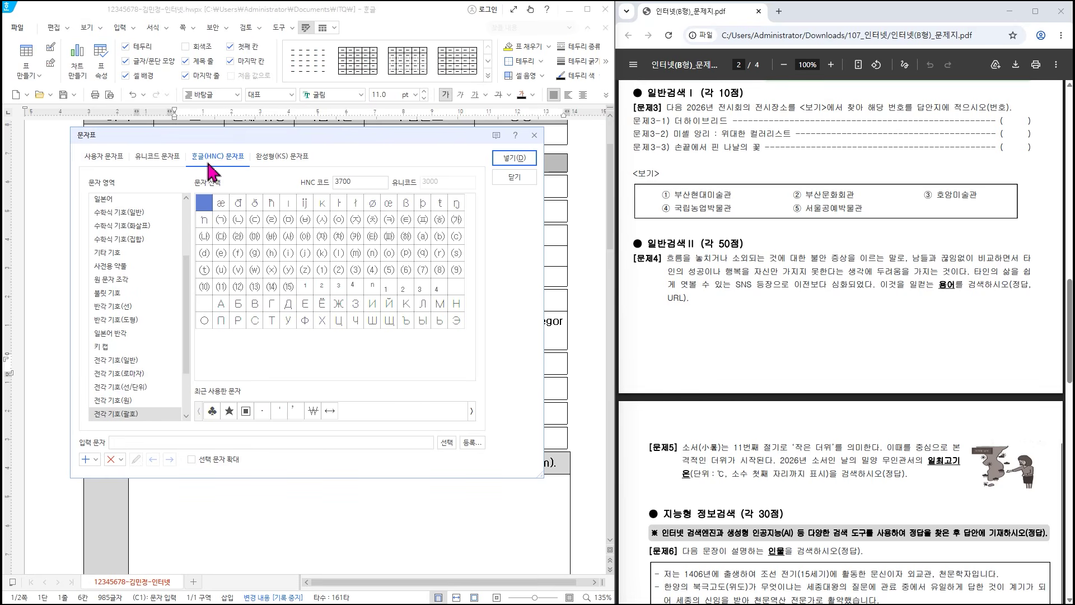
- Insert ℃ from the 사용자 문자표 기호1 set after 32.0
{"action": "left_click", "coordinate": [102, 158]}
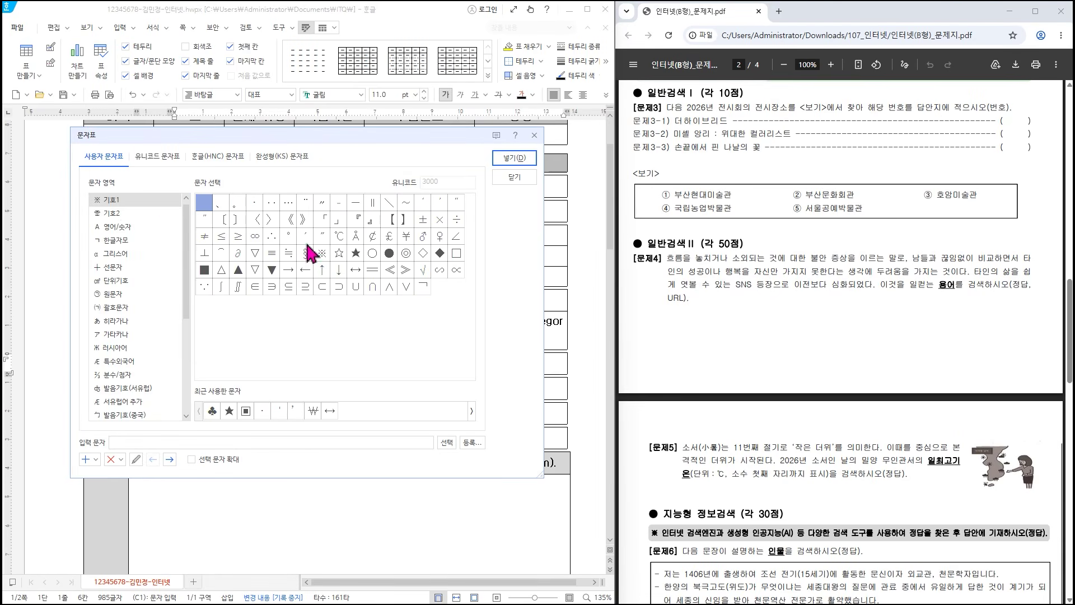
{"action": "left_click", "coordinate": [339, 238]}
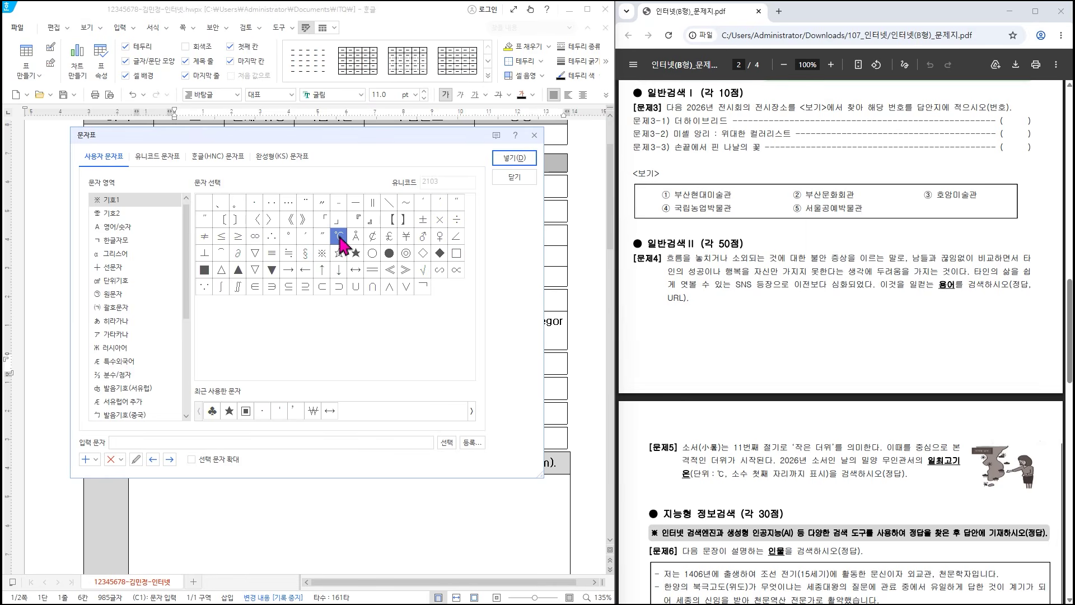
{"action": "left_click", "coordinate": [514, 158]}
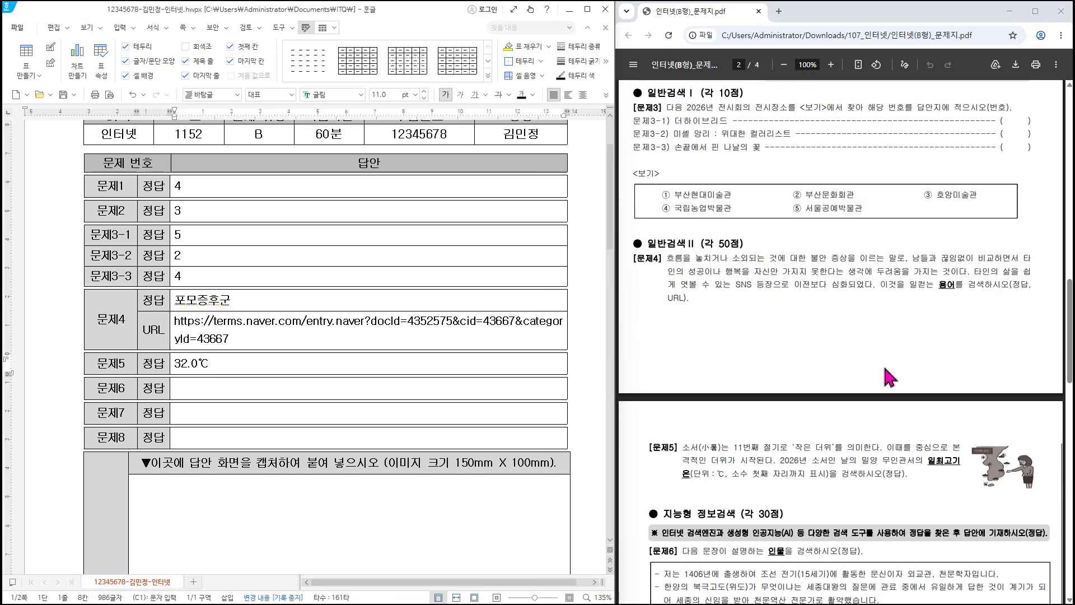
{"action": "scroll", "coordinate": [887, 376], "scroll_direction": "down", "scroll_amount": 3}
- Switch input to Korean and scroll the question PDF to page 3 with 문제6–문제8
{"action": "key", "text": "Hangul"}
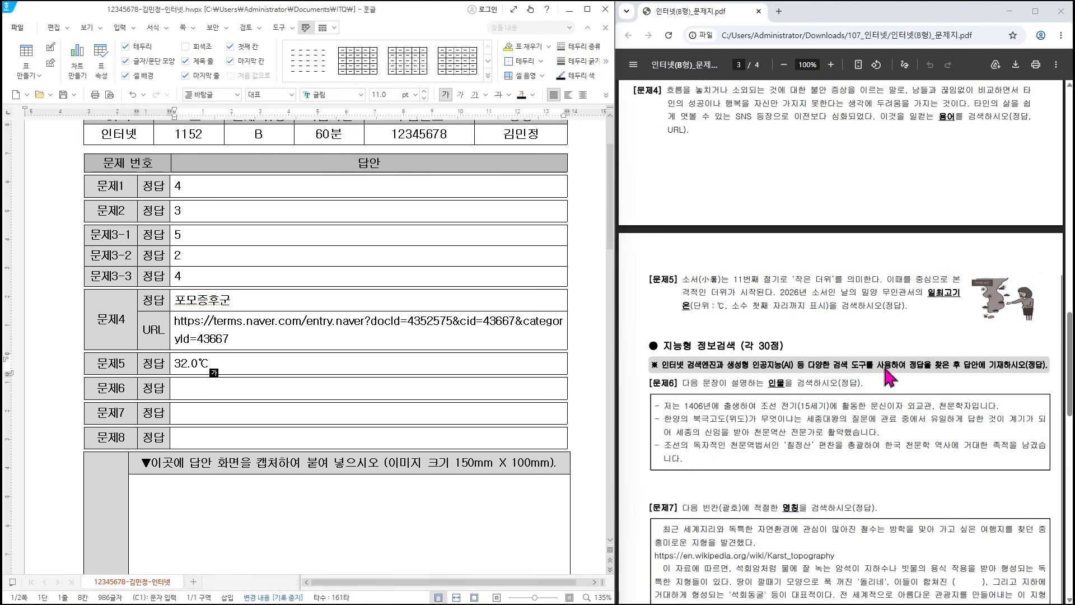
{"action": "scroll", "coordinate": [887, 376], "scroll_direction": "down", "scroll_amount": 2}
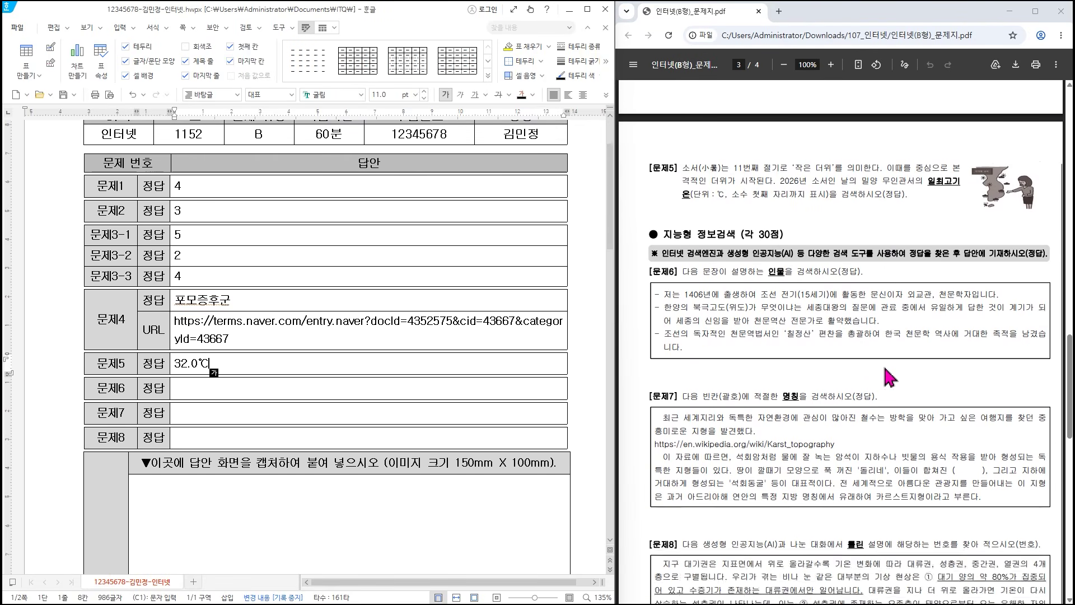
{"action": "scroll", "coordinate": [885, 368], "scroll_direction": "down", "scroll_amount": 2}
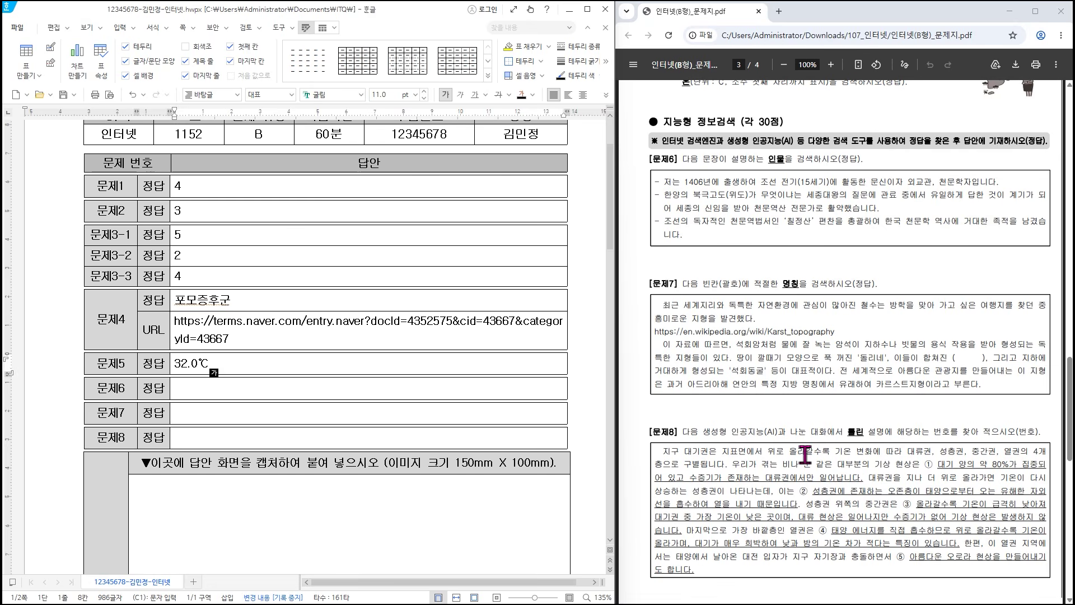
{"action": "key", "text": "alt+Tab"}
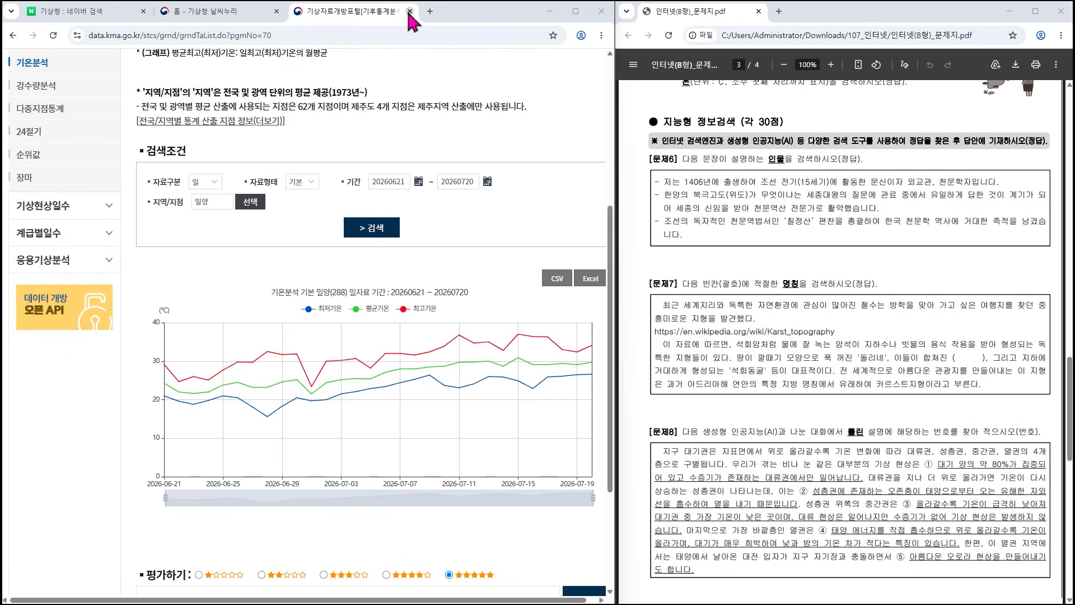
- Close the weather tabs, search Naver for 챗지피티 and open chatgpt.com, dismissing its sign-up panel
{"action": "left_click", "coordinate": [821, 23]}
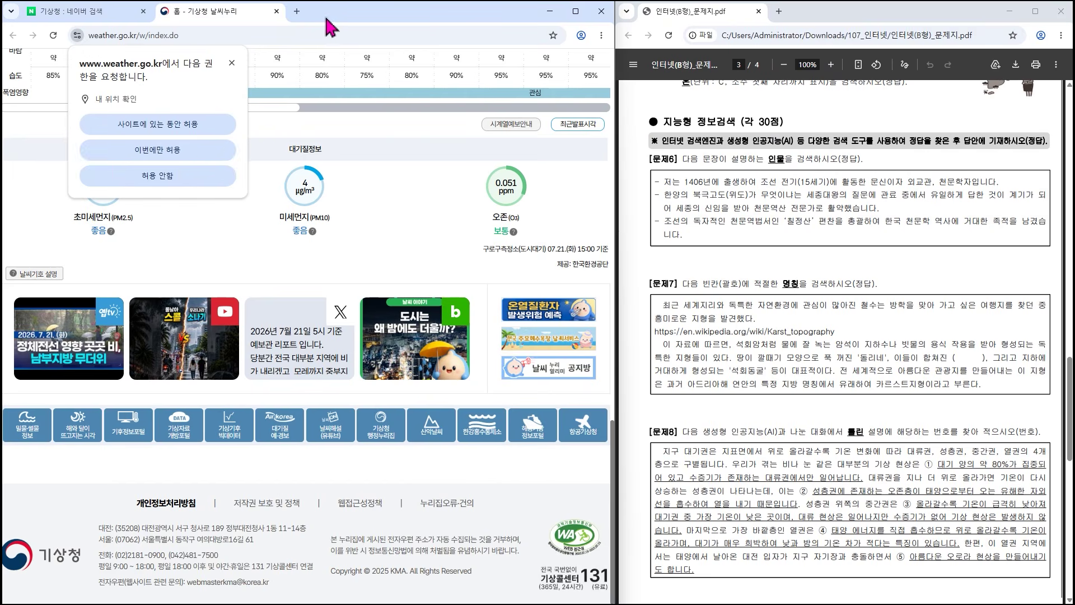
{"action": "left_click", "coordinate": [276, 11]}
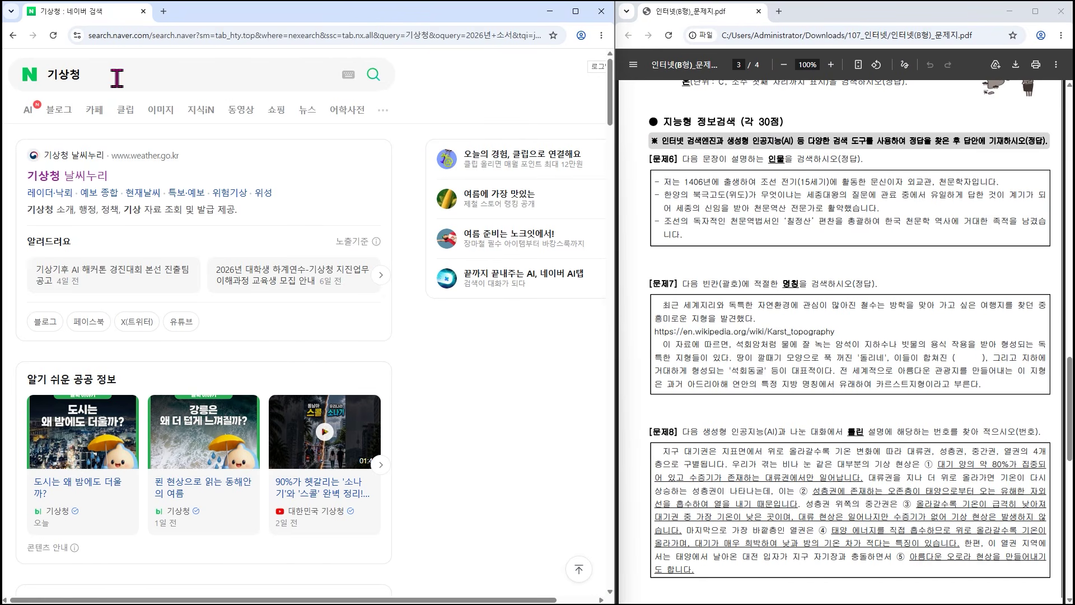
{"action": "left_click", "coordinate": [116, 78]}
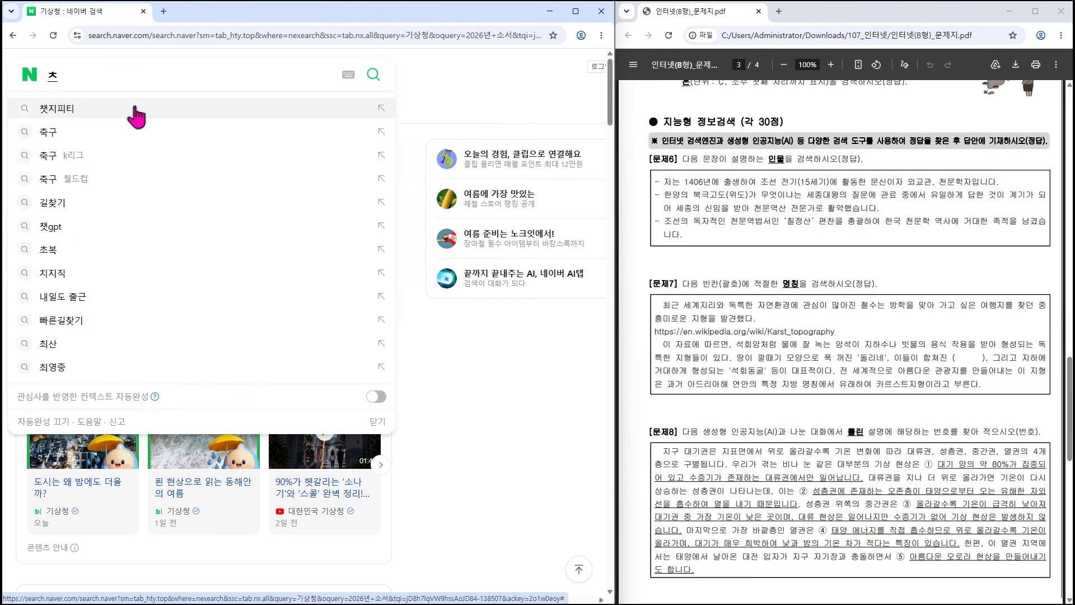
{"action": "left_click", "coordinate": [134, 110]}
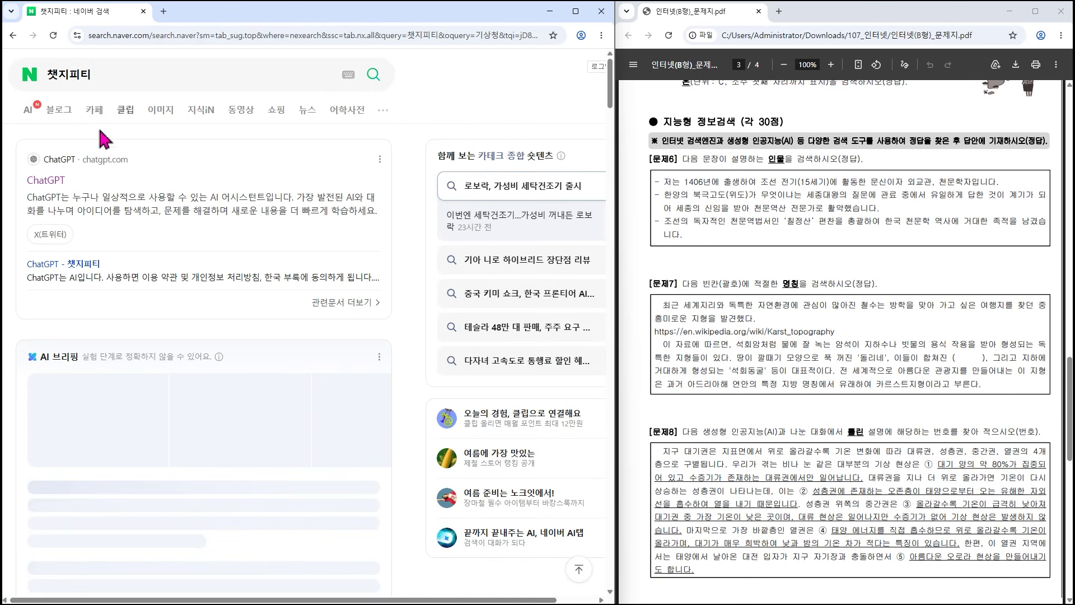
{"action": "left_click", "coordinate": [57, 182]}
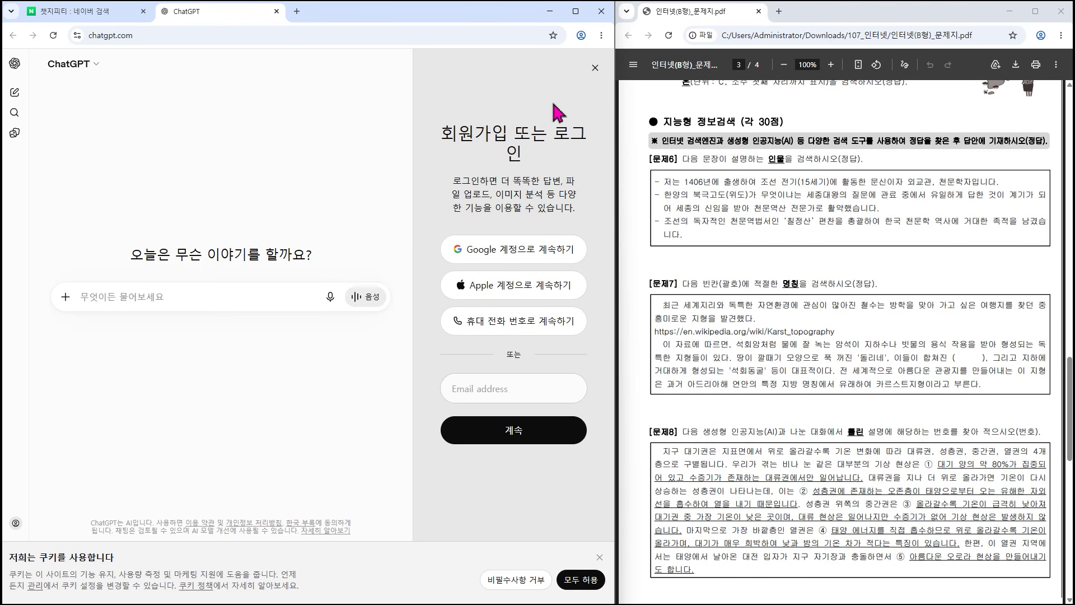
{"action": "left_click", "coordinate": [590, 77]}
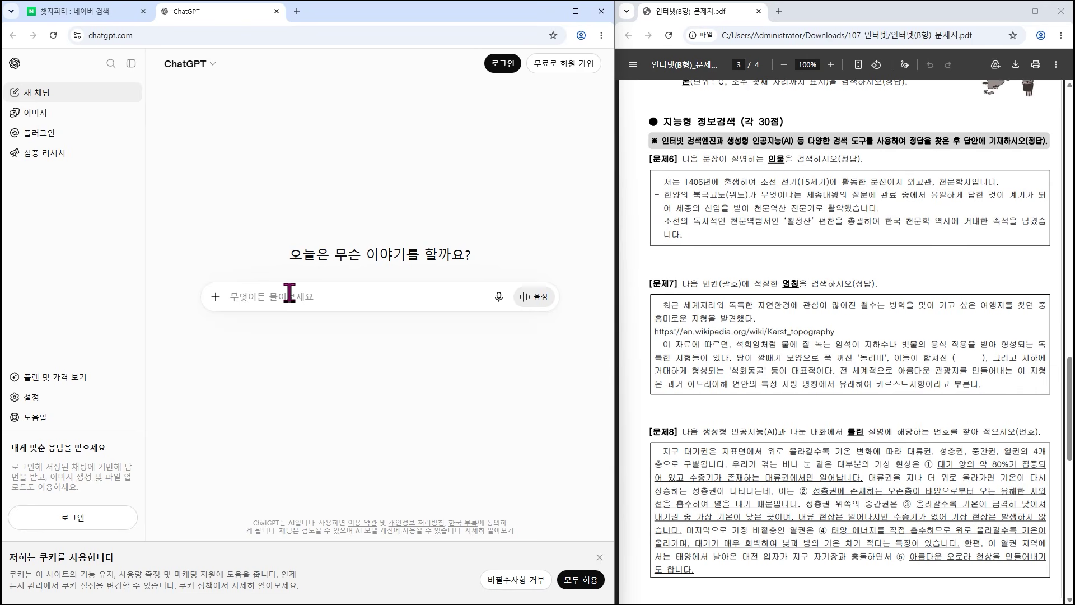
- Type the 문제6 prompt about the 1406-born scholar, diplomat and astronomer into ChatGPT
{"action": "type", "text": "1406년에 출"}
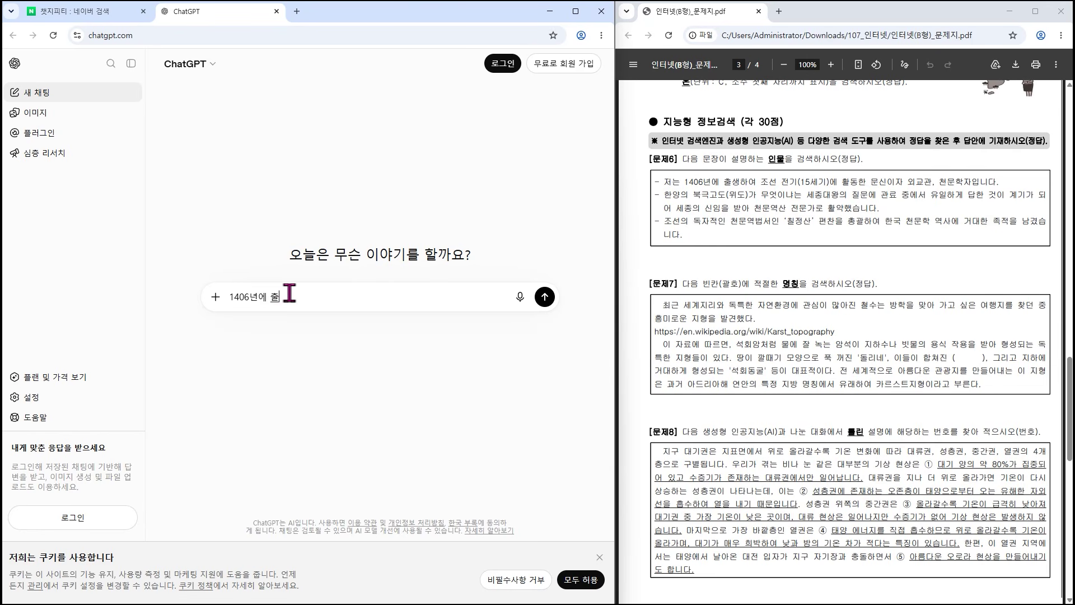
{"action": "type", "text": "생하여 조선 전기 에 활동한 문ㅅ신이자 외교"}
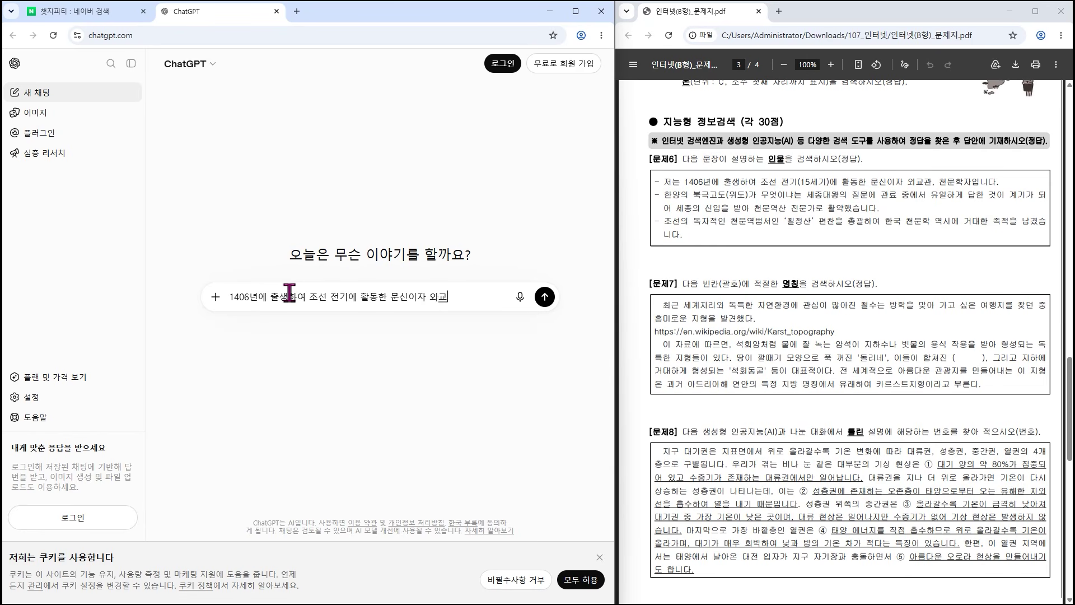
{"action": "type", "text": "관, 천문학ㅈ"}
{"action": "type", "text": "자이며 한ㅇ"}
{"action": "type", "text": "양ㅇ"}
{"action": "type", "text": " 북극"}
{"action": "type", "text": "고도"}
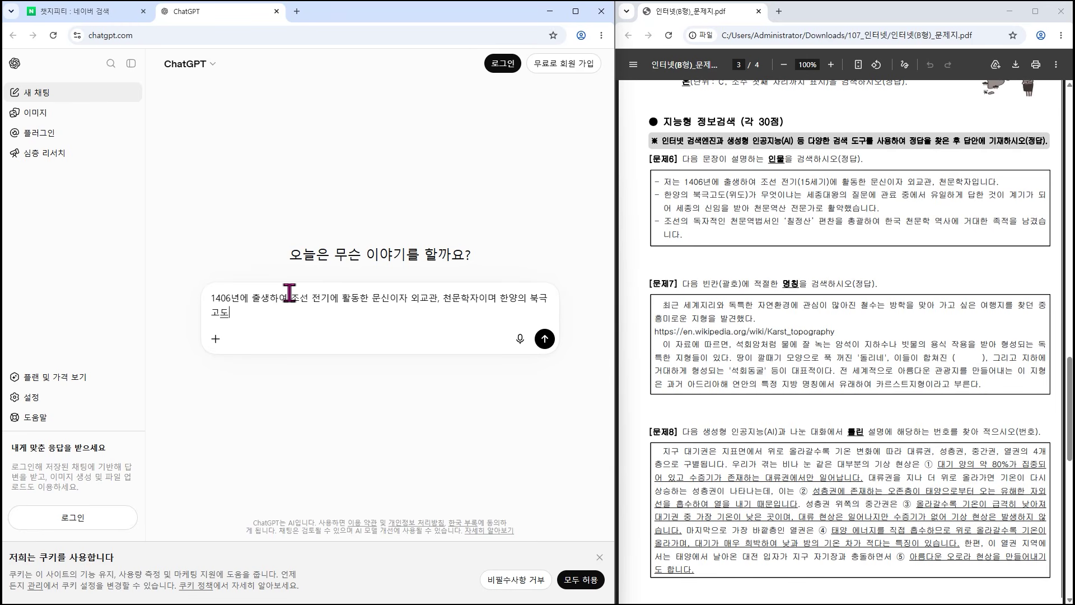
{"action": "type", "text": "가 무엇이냐는 세종대왕의 질문에 관료 중"}
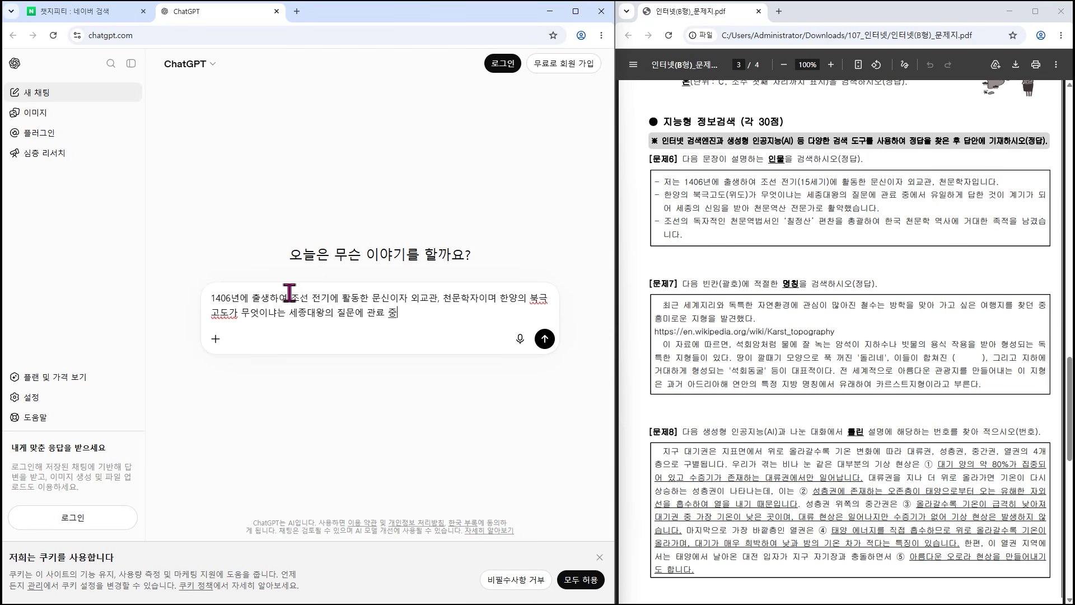
{"action": "type", "text": "에서 유일하게 답한 것이 "}
{"action": "type", "text": "계기가 되어 세종이"}
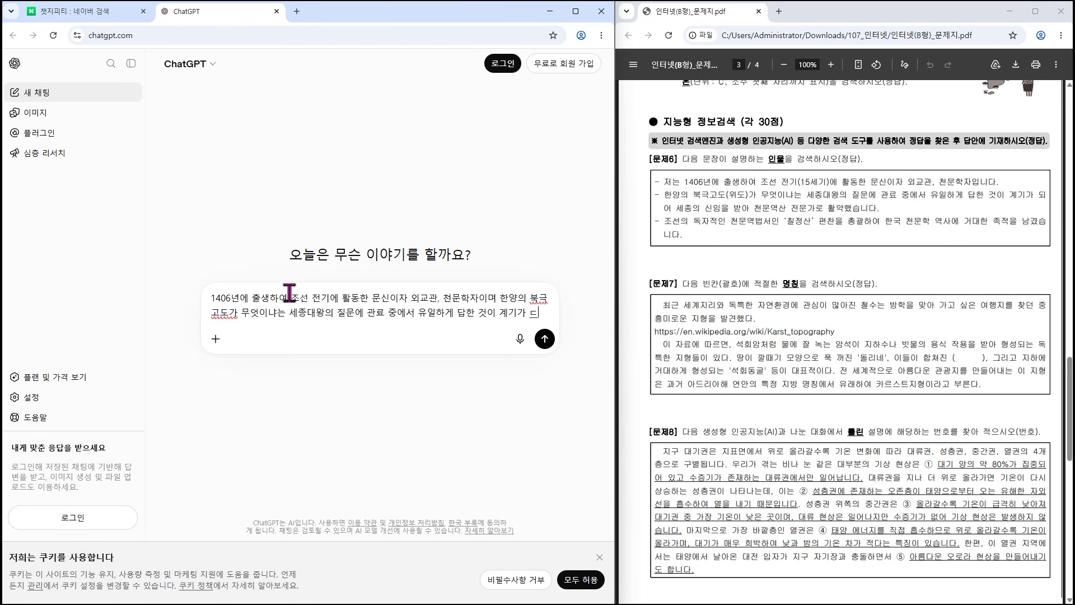
{"action": "type", "text": "의 ㅅ"}
{"action": "type", "text": "임을 받아 천문역"}
{"action": "type", "text": "산 전문가로 "}
{"action": "type", "text": "활"}
{"action": "type", "text": "약하였고 조선의 ㄷ"}
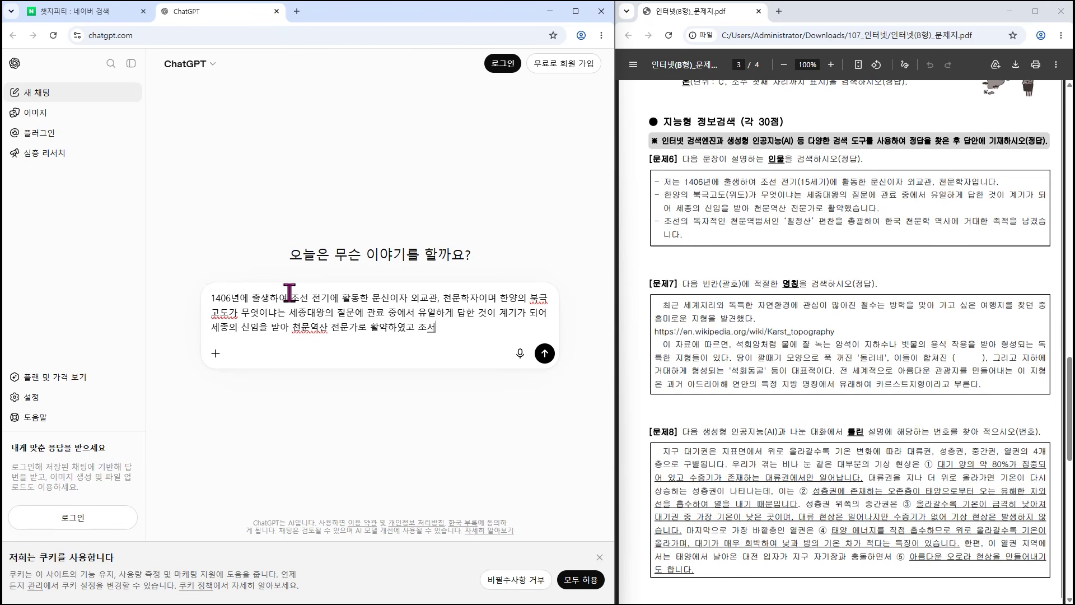
{"action": "type", "text": "독자적인 춘"}
{"action": "type", "text": "문역법서인 치"}
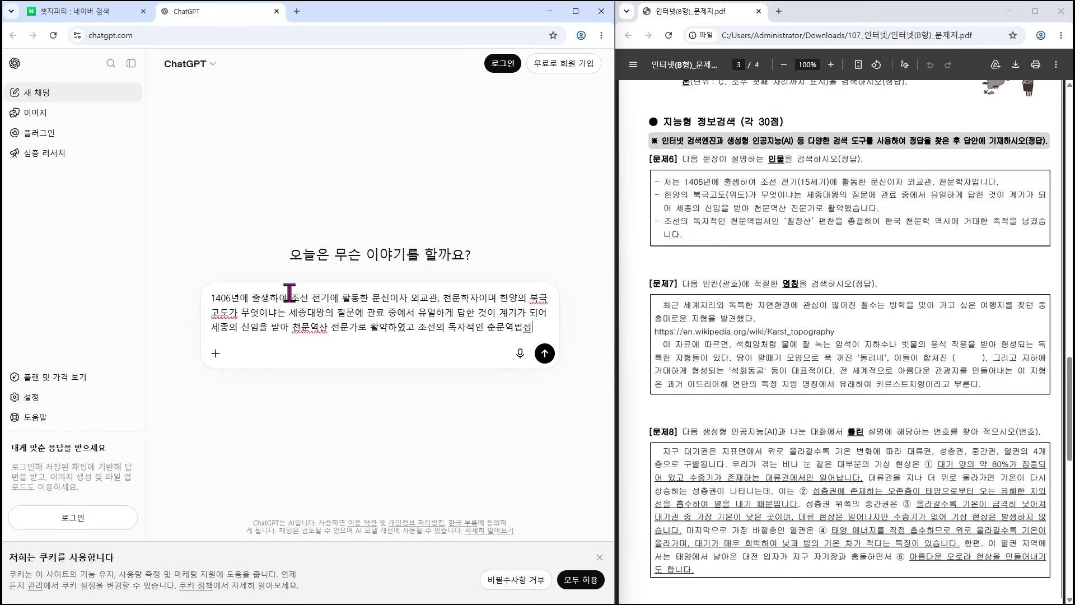
{"action": "type", "text": "ㄹ정산 ㅍㅕㄴ찬을 총과"}
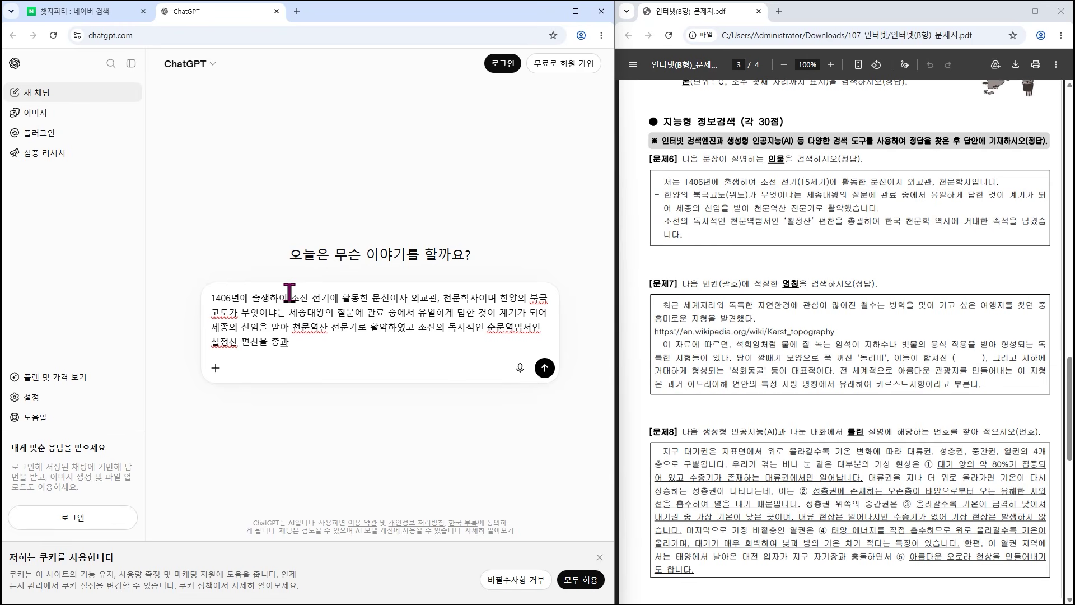
{"action": "type", "text": "ㄹ한 사람"}
- Send the 문제6 question and note ChatGPT's answer, 이순지 (1406–1465)
{"action": "key", "text": "Return"}
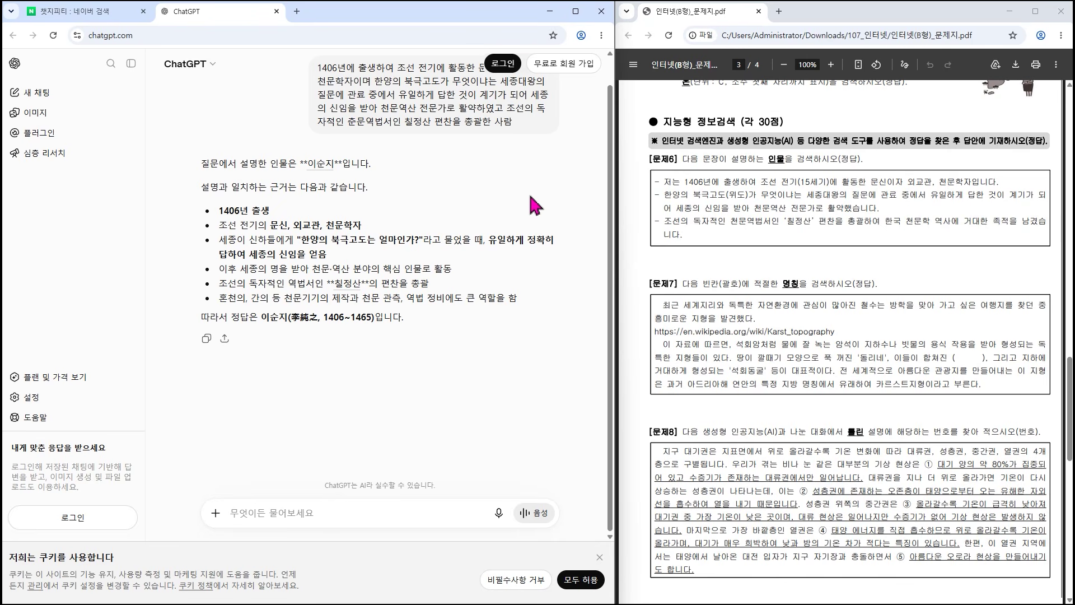
{"action": "left_click_drag", "start_coordinate": [267, 316], "coordinate": [288, 316]}
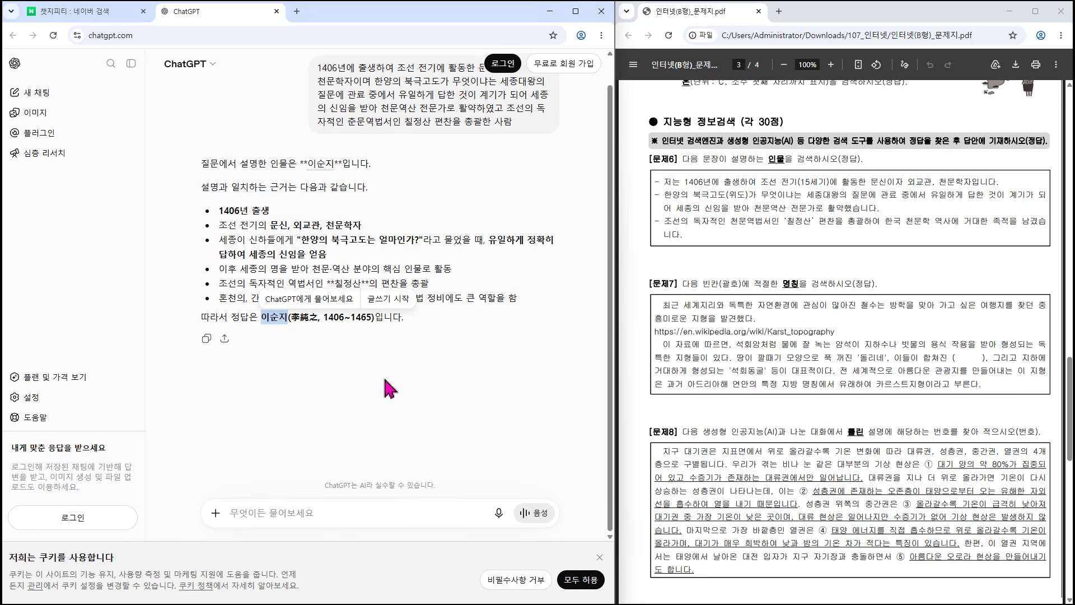
{"action": "left_click", "coordinate": [318, 521]}
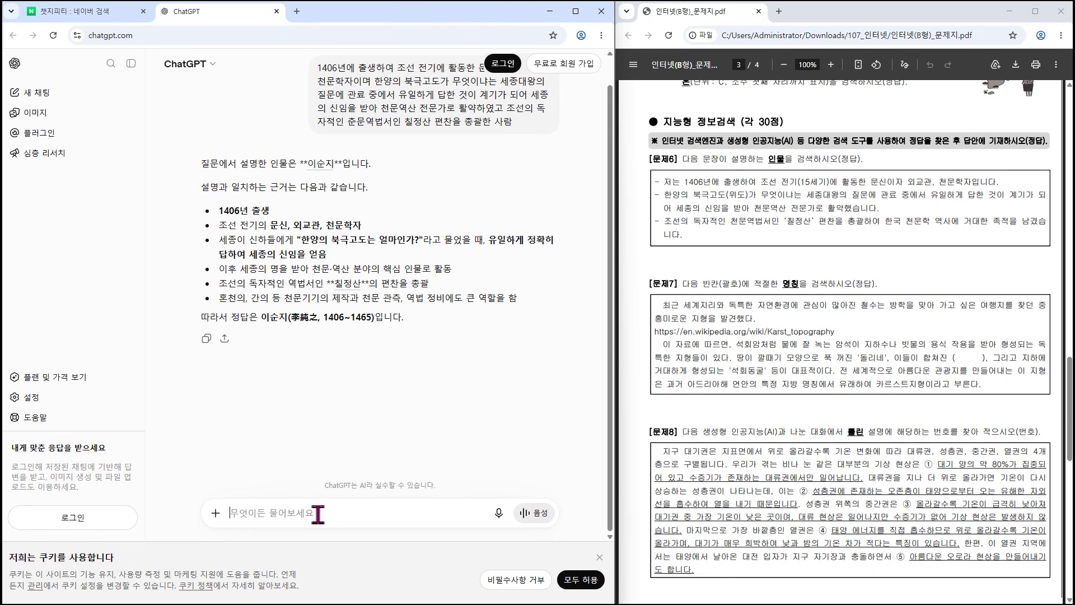
- Ask ChatGPT 문제7's question about merged limestone dolines, ending '이 지형은 무엇인가?'
{"action": "type", "text": "석회암처"}
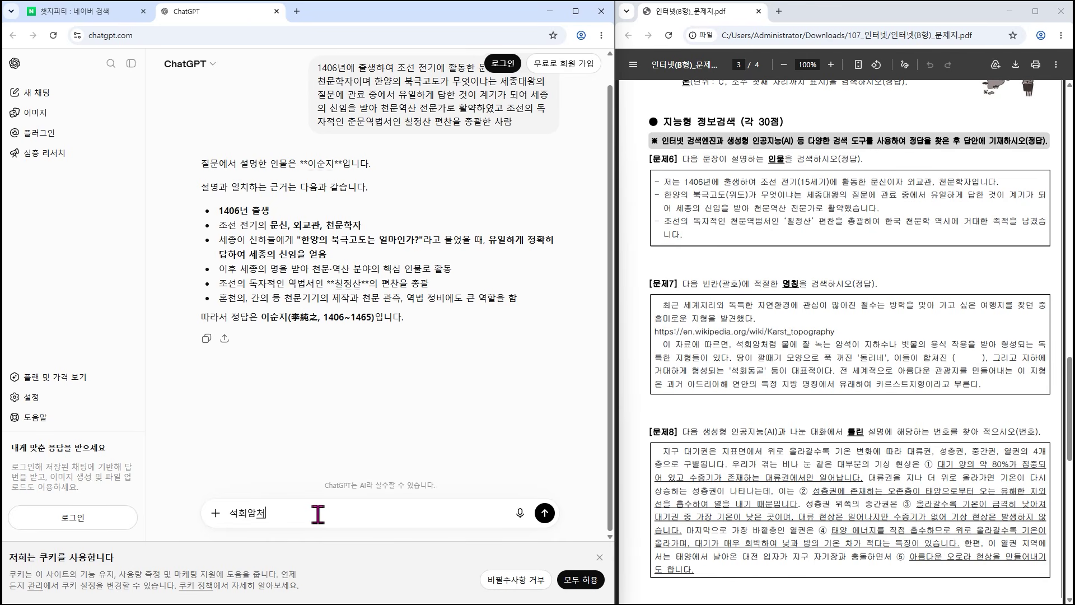
{"action": "type", "text": "럼 물에 잘 녹는"}
{"action": "type", "text": " 암석이 지하수나 "}
{"action": "type", "text": "빗물의 용식 작ㅇ"}
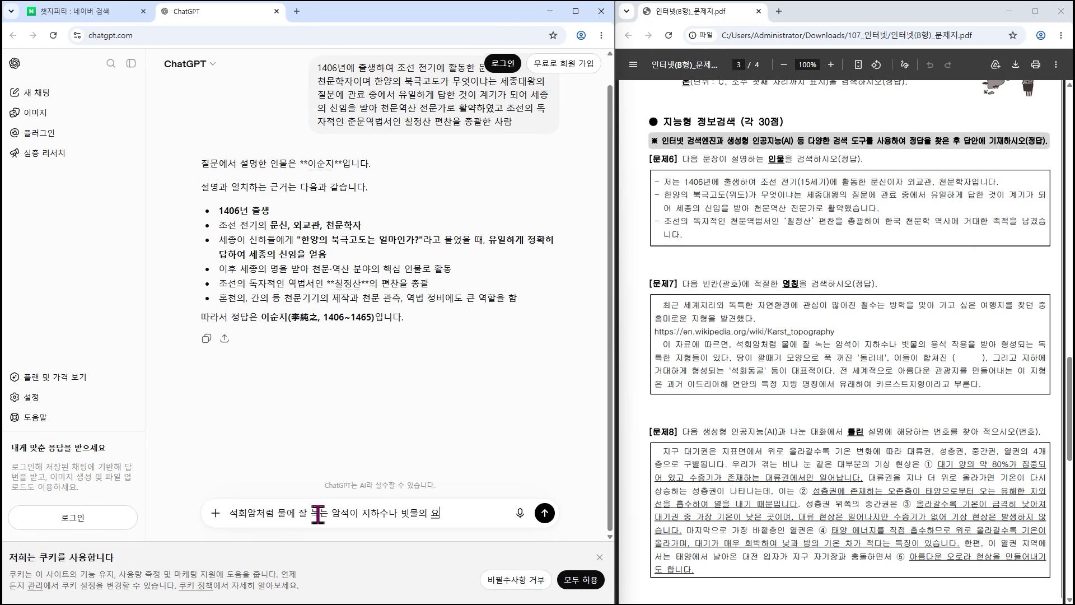
{"action": "type", "text": "을 ㅂ"}
{"action": "type", "text": "아 형성되는"}
{"action": "type", "text": " 독특한 지형"}
{"action": "type", "text": "들이 있다 "}
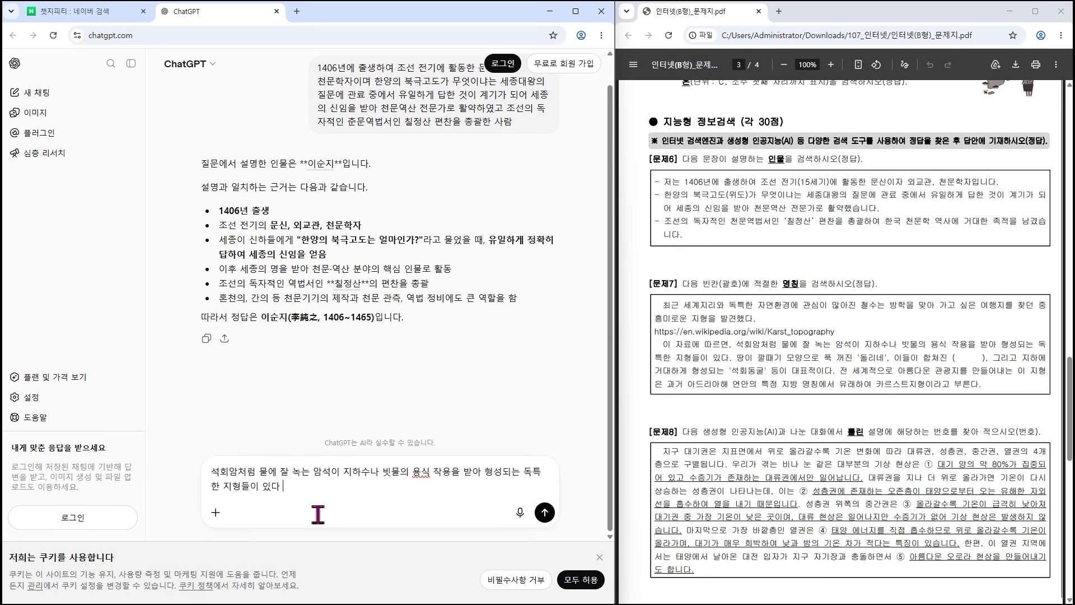
{"action": "type", "text": "땅이 깔뜨"}
{"action": "key", "text": "BackSpace"}
{"action": "type", "text": "때기 모양으로 푹 꺼"}
{"action": "type", "text": "지 돌리네 이들이 "}
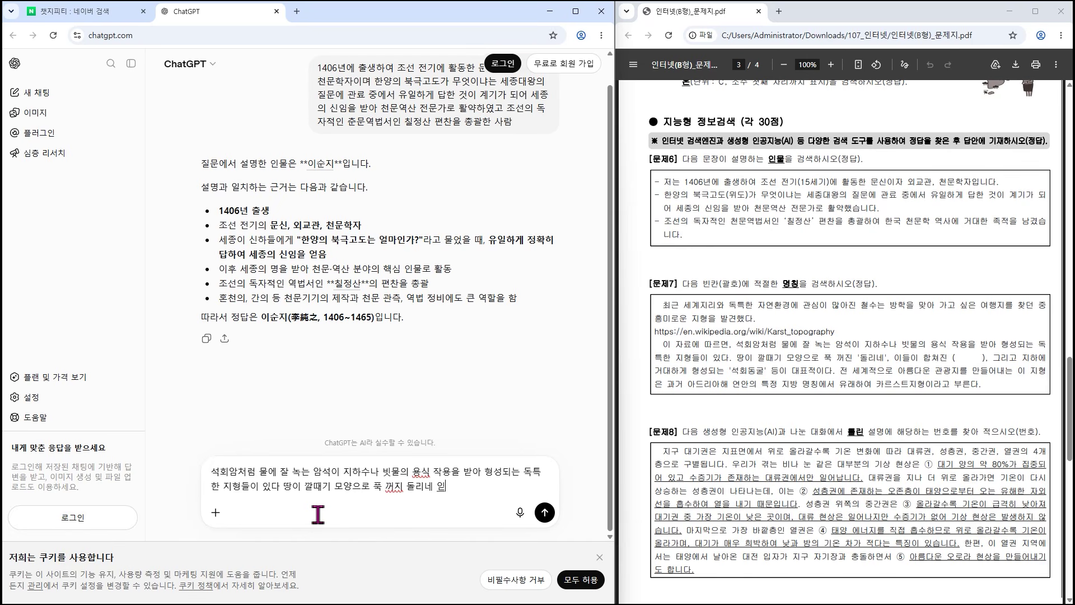
{"action": "type", "text": "합쳐지"}
{"action": "type", "text": "이 ㅈ"}
{"action": "type", "text": "지형은 ㅇ"}
{"action": "type", "text": "무엇인가?"}
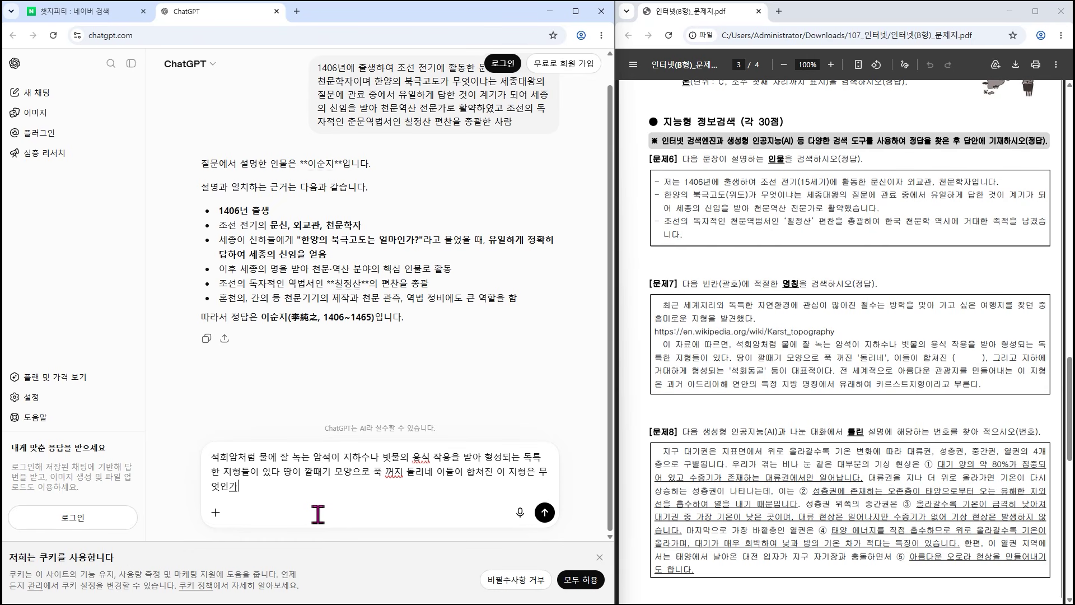
{"action": "key", "text": "Return"}
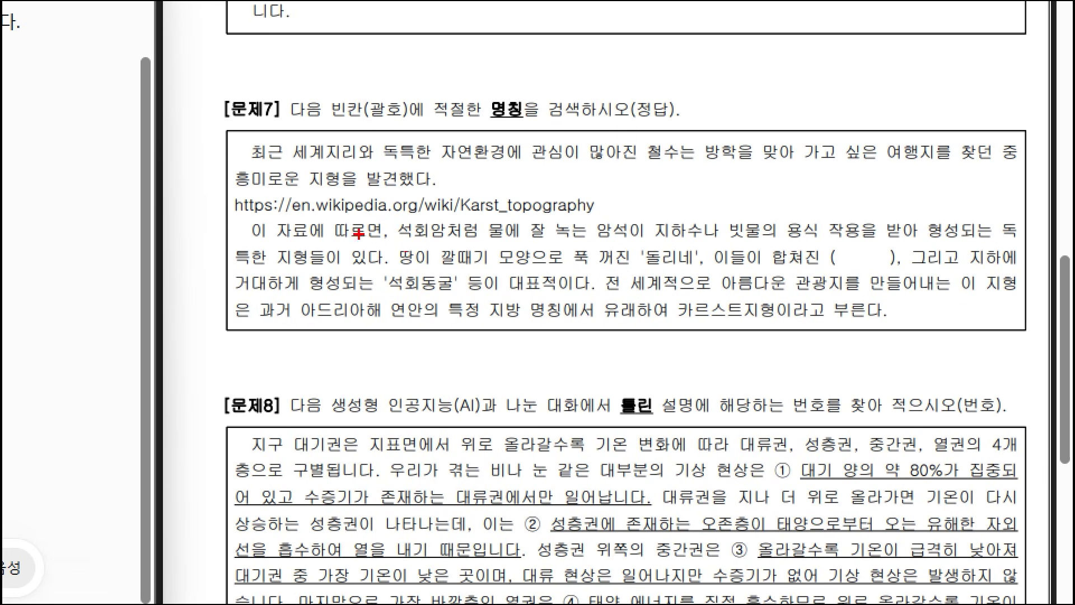
- Highlight the answer 우발라 (uvala) in ChatGPT's reply about merged dolines
{"action": "mouse_move", "coordinate": [391, 241]}
{"action": "left_mouse_down"}
{"action": "mouse_move", "coordinate": [446, 260]}
{"action": "mouse_move", "coordinate": [644, 276]}
{"action": "mouse_move", "coordinate": [696, 269]}
{"action": "left_mouse_up"}
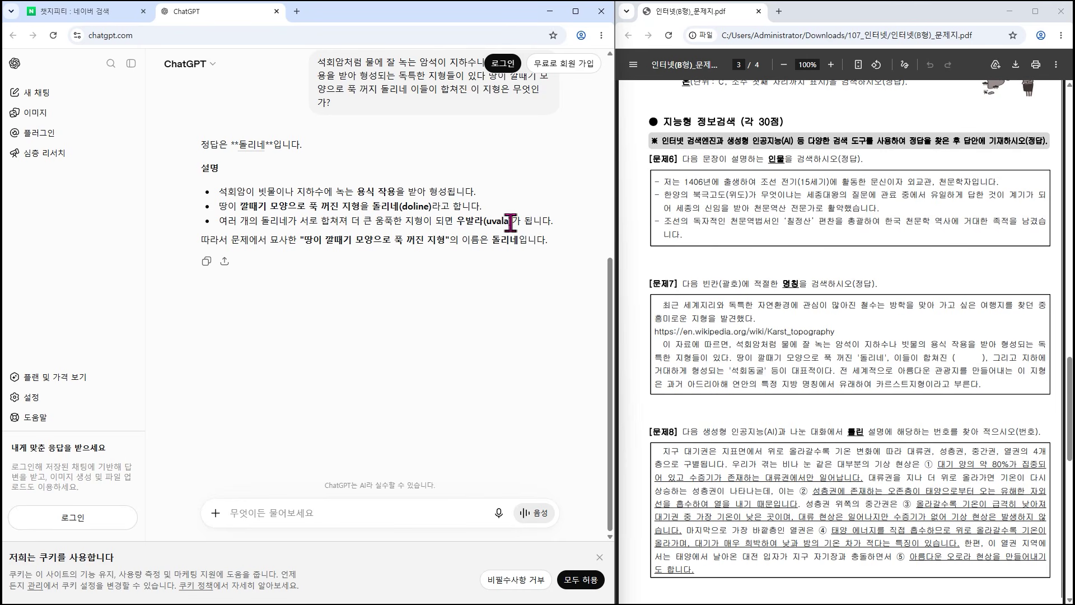
{"action": "left_click_drag", "start_coordinate": [457, 221], "coordinate": [482, 220]}
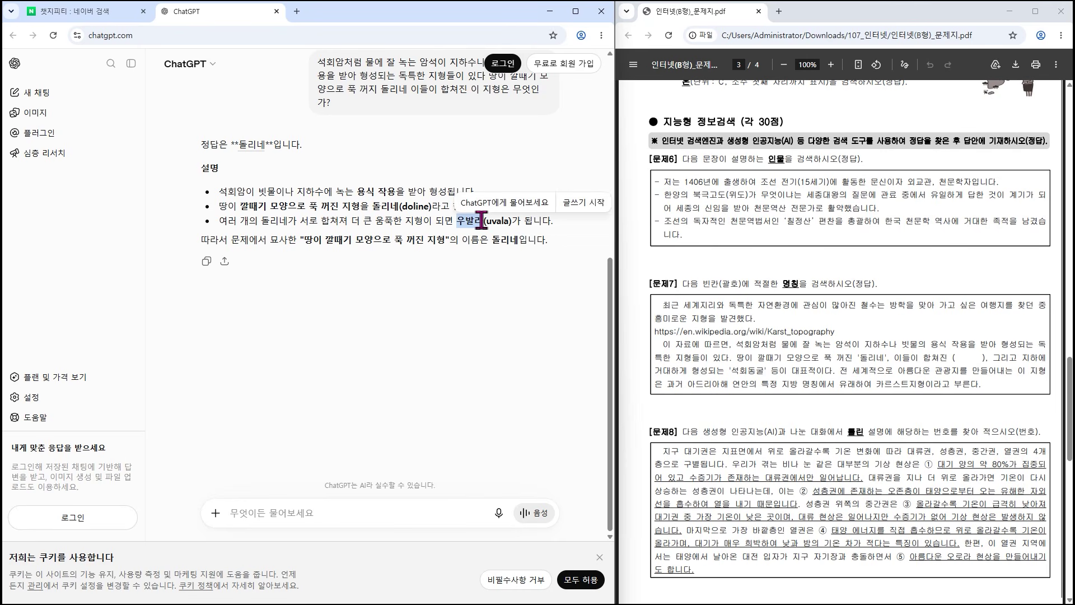
{"action": "left_click", "coordinate": [335, 510]}
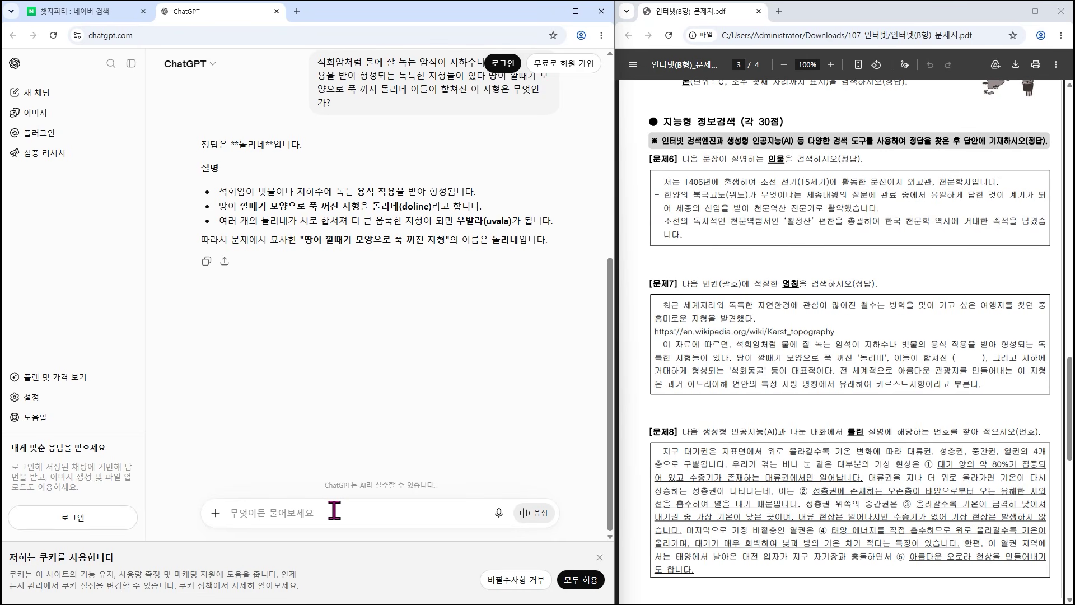
- Type '다음 내용중에 잘못된 설명을 찾아줘' followed by 문제8's atmosphere statements 1–3
{"action": "type", "text": "다음"}
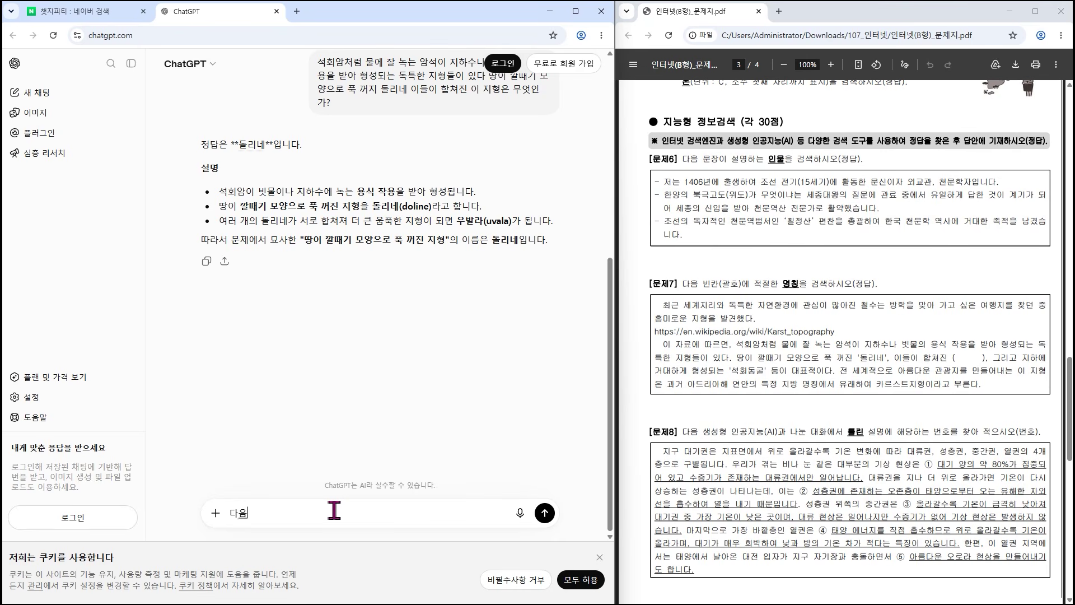
{"action": "type", "text": " 내용중에 잘못된 설명을 찾아줘 "}
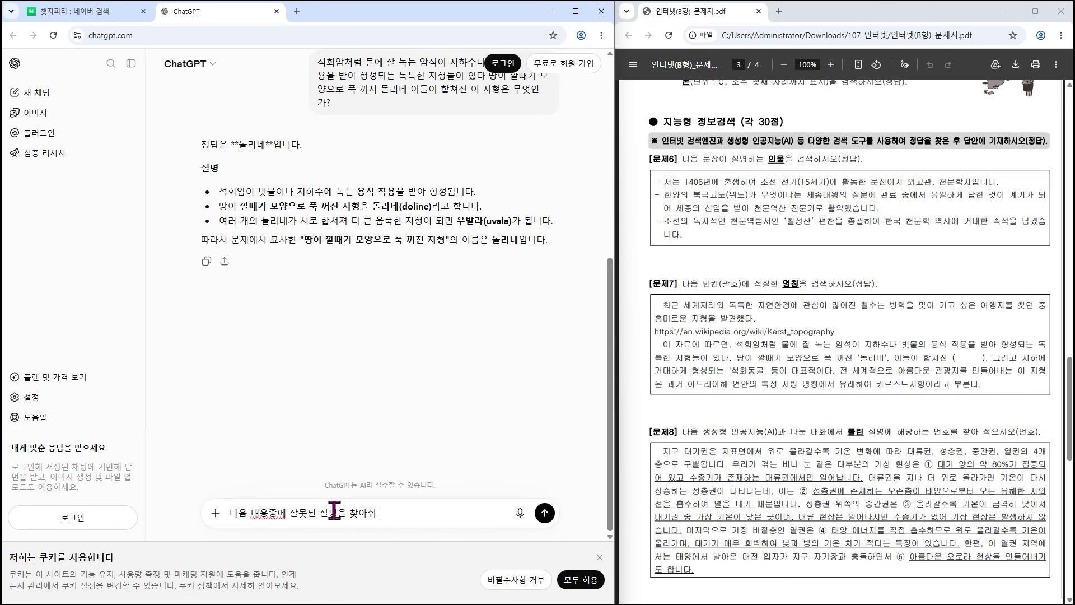
{"action": "type", "text": "1. 대기 양의 약 "}
{"action": "type", "text": "80%"}
{"action": "type", "text": "가 지"}
{"action": "type", "text": "중되어 있고 "}
{"action": "type", "text": "수증기가 존재하는 ㄷ"}
{"action": "type", "text": "대류권에서"}
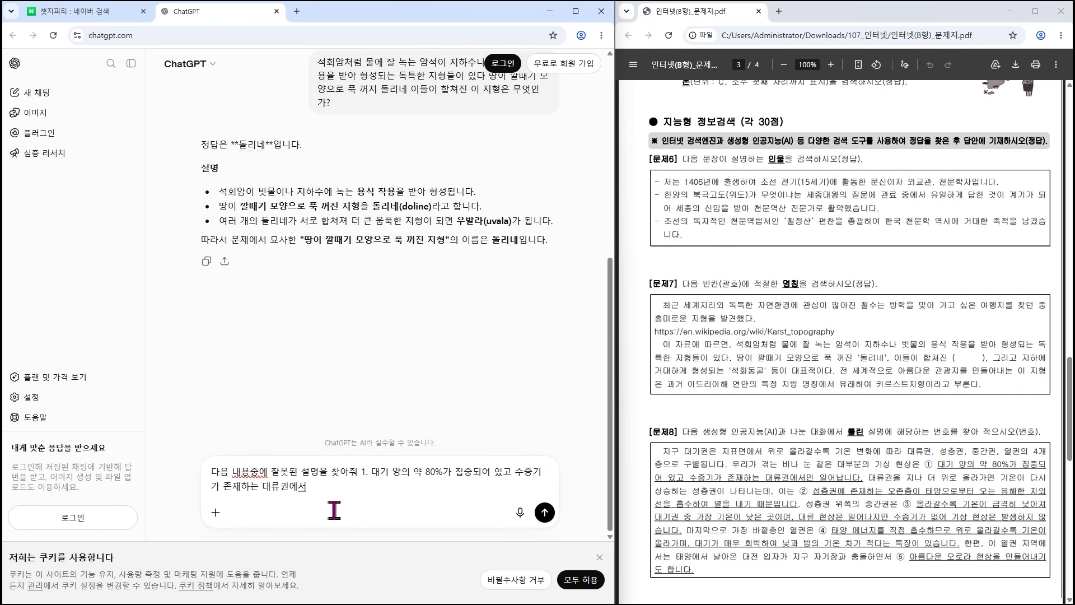
{"action": "type", "text": "만 기상현ㅅ"}
{"action": "type", "text": "상이 일어난ㄷ"}
{"action": "type", "text": "다. 2"}
{"action": "type", "text": ". 성층권에 조"}
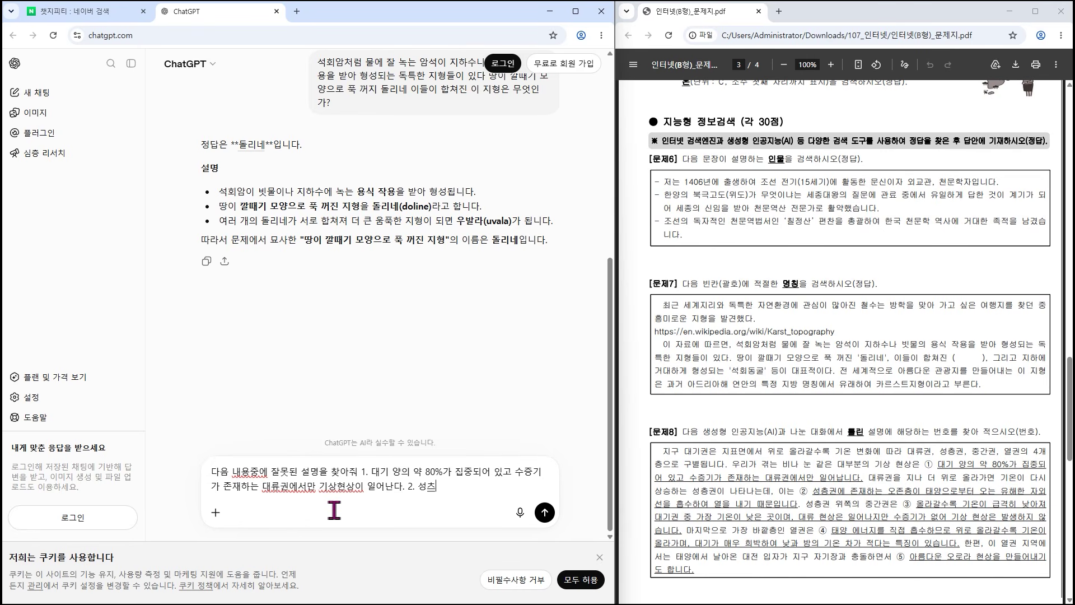
{"action": "type", "text": "존재하는 ㄴ"}
{"action": "key", "text": "BackSpace"}
{"action": "key", "text": "BackSpace"}
{"action": "key", "text": "BackSpace"}
{"action": "key", "text": "BackSpace"}
{"action": "key", "text": "BackSpace"}
{"action": "key", "text": "BackSpace"}
{"action": "type", "text": "존재하는 오존층이 ㅌ태양으로부터 오는 유"}
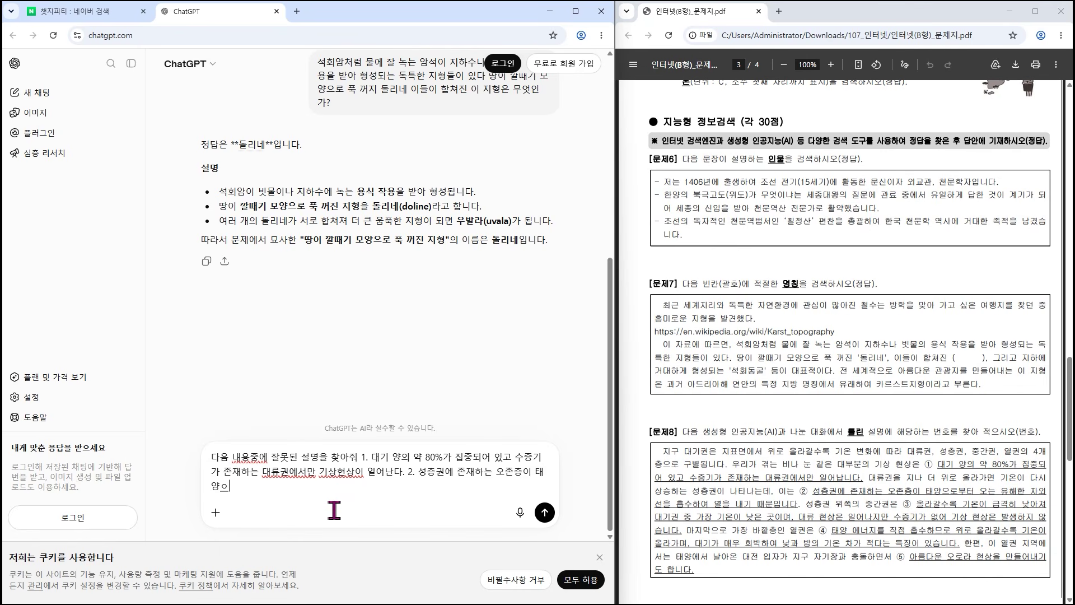
{"action": "type", "text": "해한 자외선을 흐흡수"}
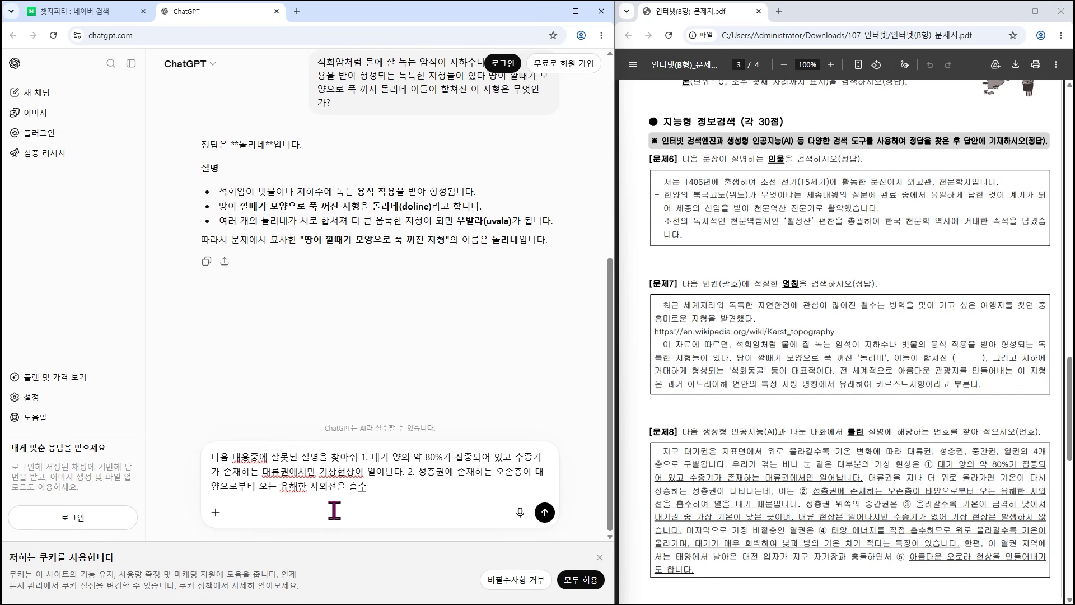
{"action": "type", "text": "하여 열을 내"}
{"action": "type", "text": "다"}
{"action": "type", "text": "3. 올라갈수록 기오ㄴ이 급격히 낮아져 대기권 중 가재"}
{"action": "key", "text": "BackSpace"}
{"action": "type", "text": "ㅇ 기온이 낮은 고ㅅ이며 대류현상의"}
{"action": "key", "text": "BackSpace"}
{"action": "type", "text": "ㄴ 일어나지만 ㅅ"}
{"action": "type", "text": "ㅜ증기가 없어 기"}
{"action": "type", "text": "상 현상은 밠"}
{"action": "type", "text": "ㅐㅇ하지 않는드"}
{"action": "type", "text": "ㅐ"}
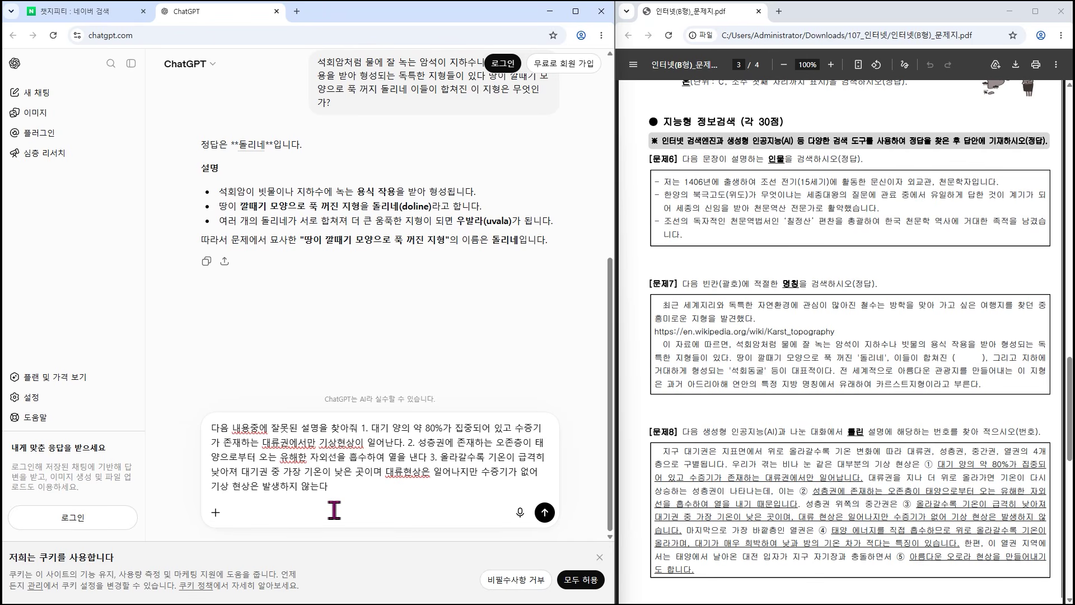
{"action": "type", "text": "성층권 위"}
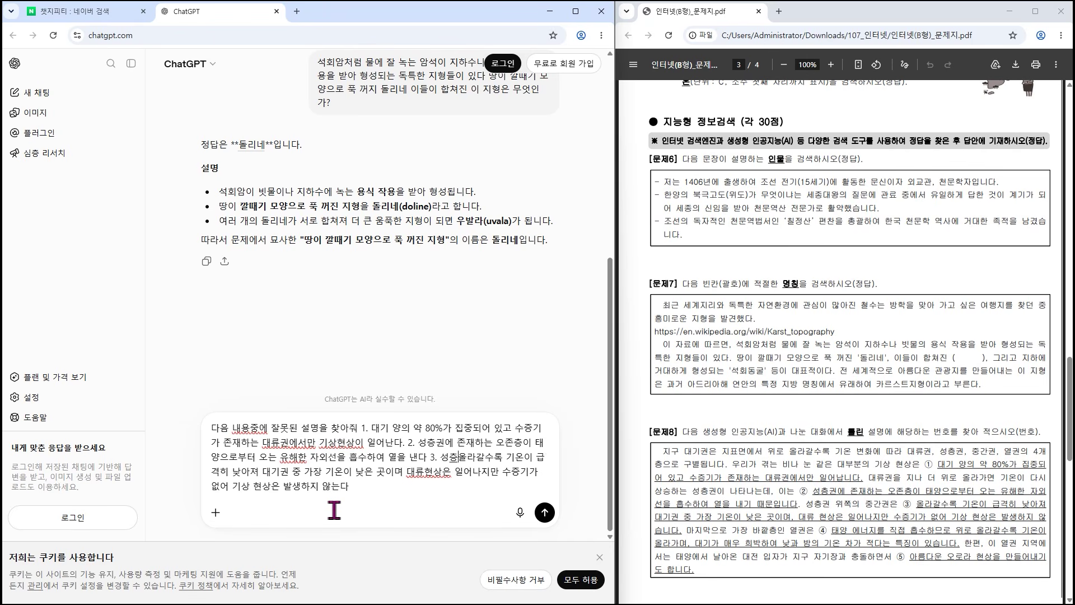
{"action": "type", "text": "쪽의 중간권"}
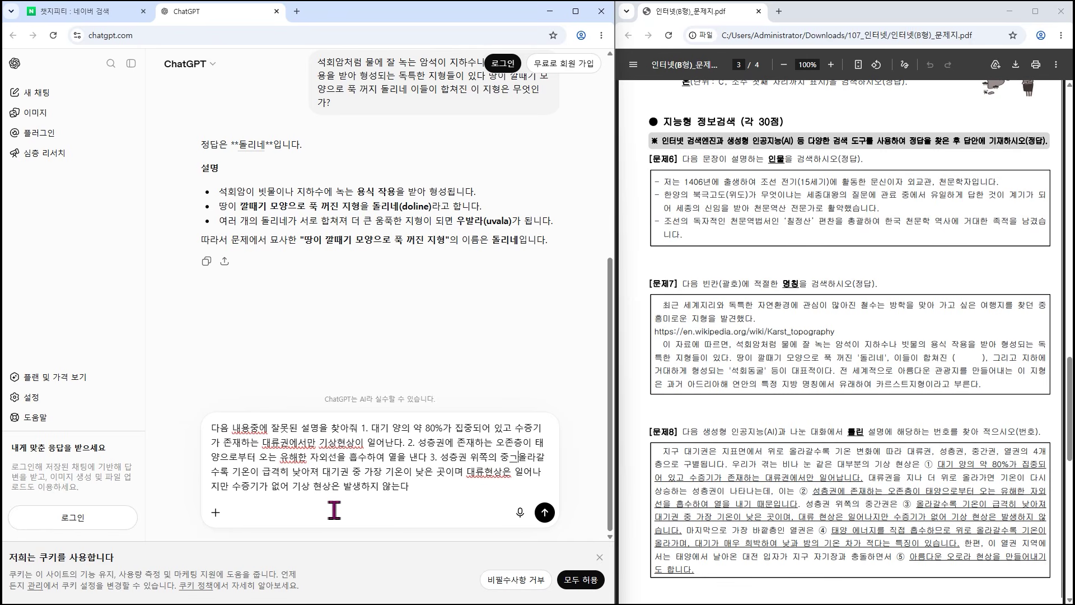
{"action": "type", "text": "은"}
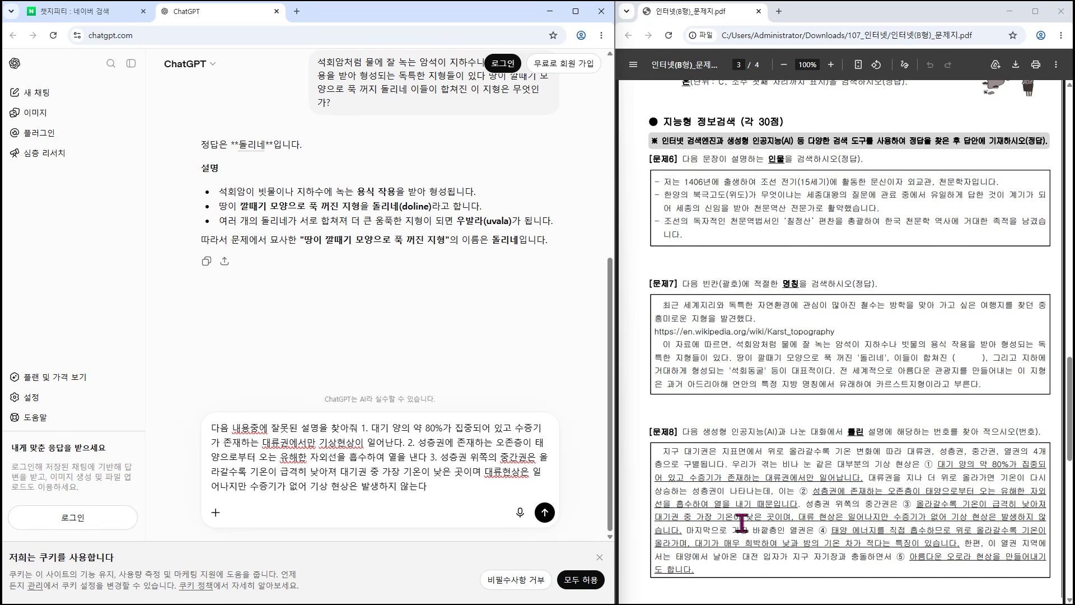
- Add statement 4 on the 열권 and most of statement 5 on aurora to the 대기권 question
{"action": "left_click", "coordinate": [468, 487]}
{"action": "type", "text": "4. 태양 에너지를 직저접 흡수"}
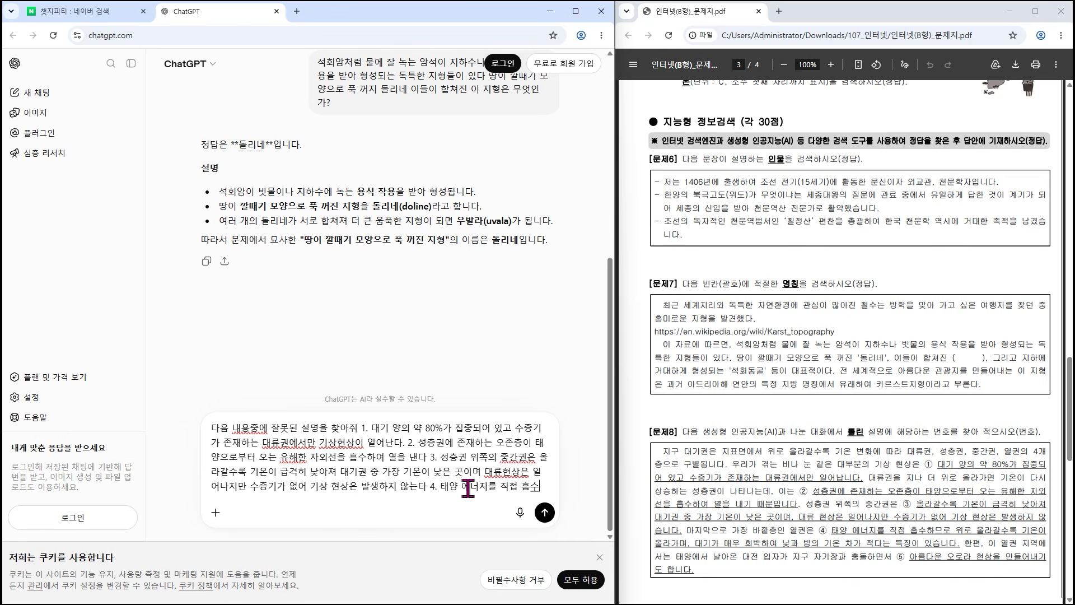
{"action": "key", "text": "BackSpace"}
{"action": "key", "text": "BackSpace"}
{"action": "key", "text": "BackSpace"}
{"action": "key", "text": "BackSpace"}
{"action": "key", "text": "BackSpace"}
{"action": "key", "text": "BackSpace"}
{"action": "key", "text": "BackSpace"}
{"action": "key", "text": "BackSpace"}
{"action": "key", "text": "BackSpace"}
{"action": "key", "text": "BackSpace"}
{"action": "key", "text": "BackSpace"}
{"action": "key", "text": "BackSpace"}
{"action": "key", "text": "BackSpace"}
{"action": "key", "text": "BackSpace"}
{"action": "type", "text": "가장 바깥츠"}
{"action": "type", "text": "층인 열권은 태양"}
{"action": "type", "text": " 에너지를 직접"}
{"action": "type", "text": " 흡수하므로 위로 올"}
{"action": "type", "text": "라갈수록 기온이 "}
{"action": "type", "text": "올라감"}
{"action": "type", "text": "며 대기가 매우 희맥"}
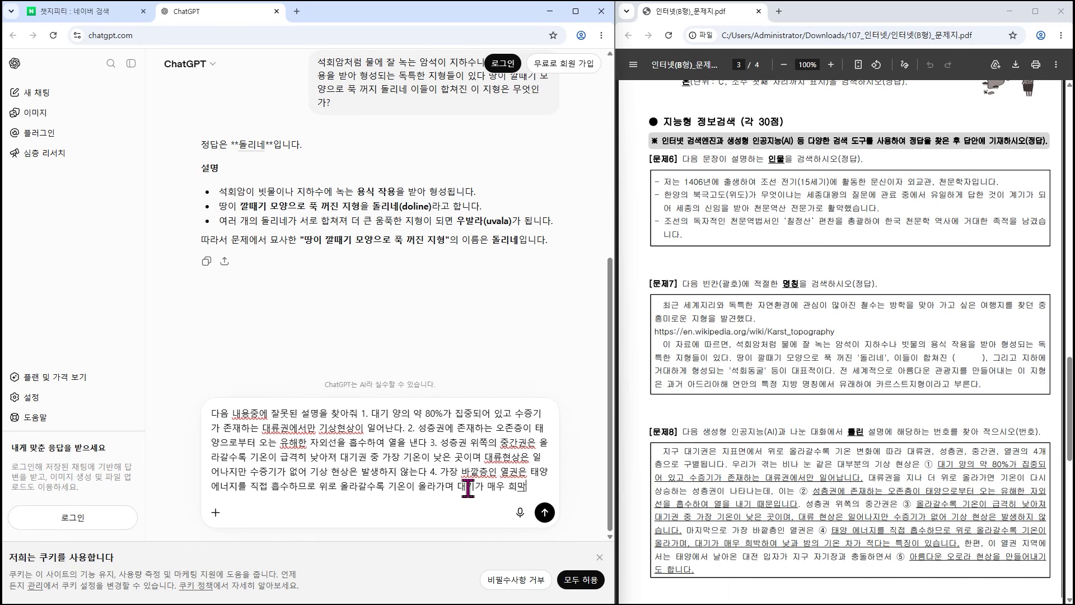
{"action": "type", "text": "하여 낮과 밤"}
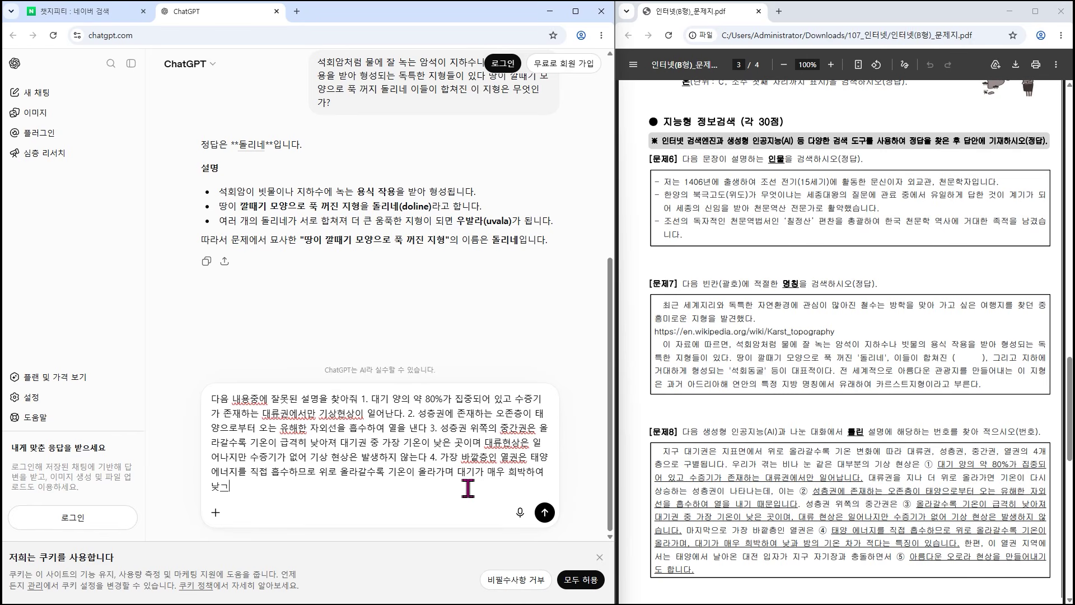
{"action": "type", "text": "의 기온차가 적단"}
{"action": "type", "text": "는 특이"}
{"action": "type", "text": "징이 있다. "}
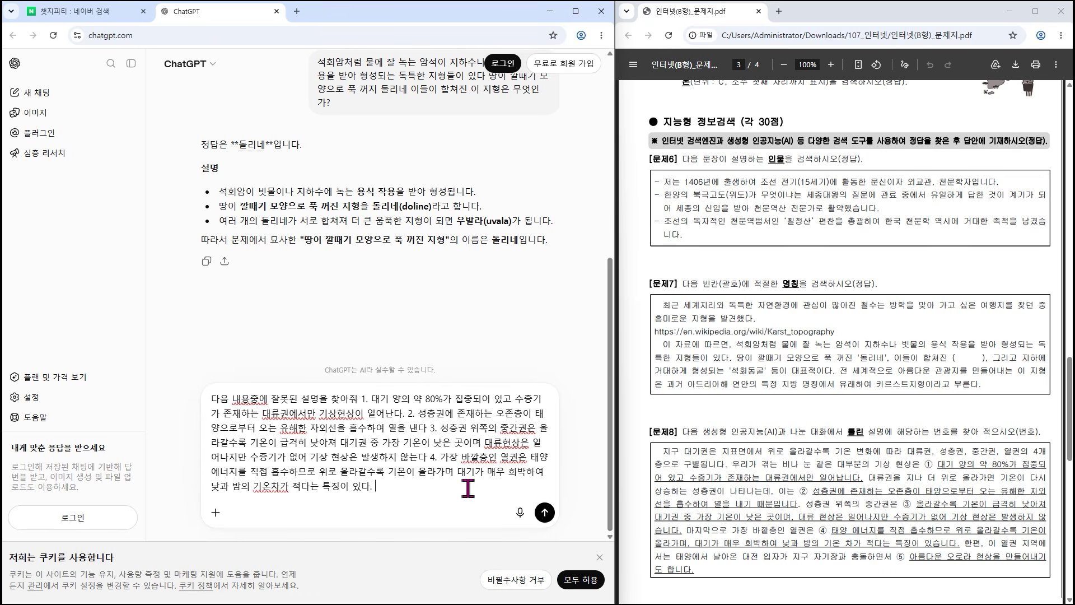
{"action": "type", "text": "5"}
{"action": "type", "text": ". 이 열권 지역"}
{"action": "type", "text": "에서는 태양에서 "}
{"action": "type", "text": "날아"}
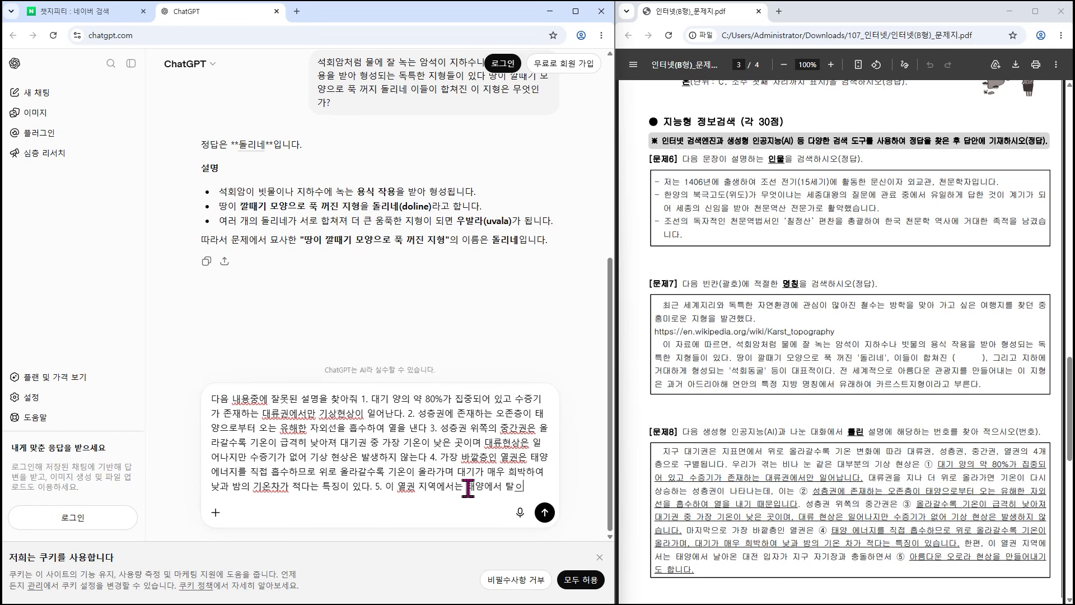
{"action": "type", "text": "온 대전 입자가"}
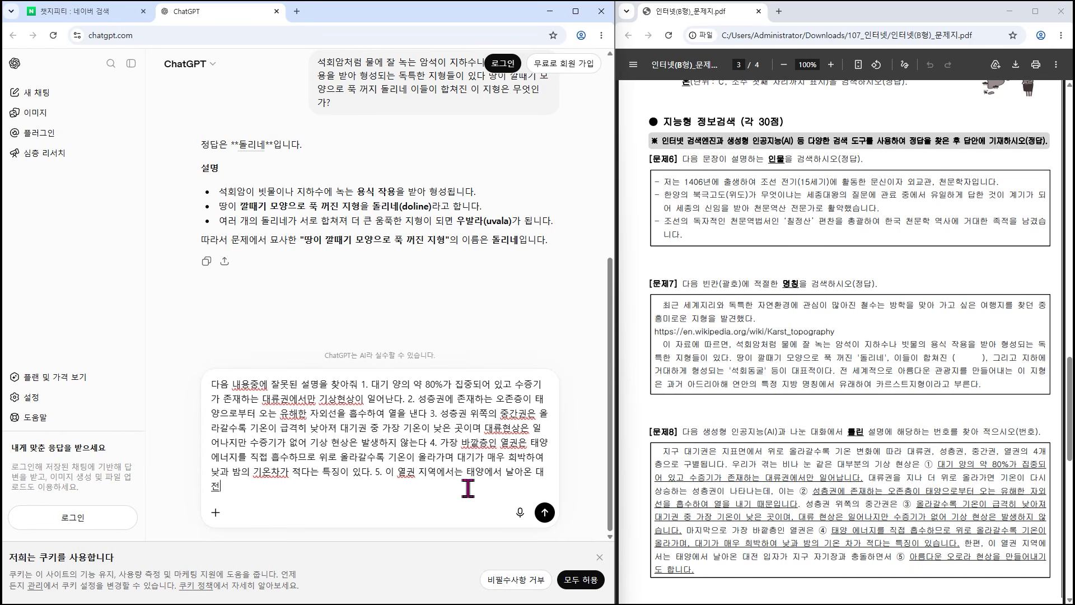
{"action": "type", "text": " 지구 자기장과 충돌하면서 알"}
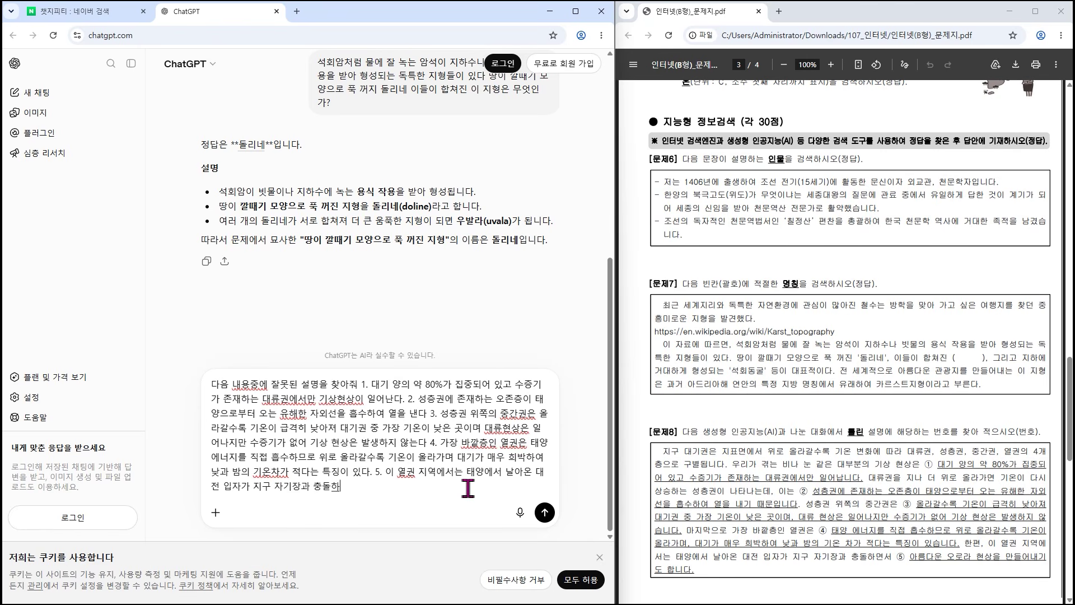
{"action": "type", "text": "다운 오로라 희"}
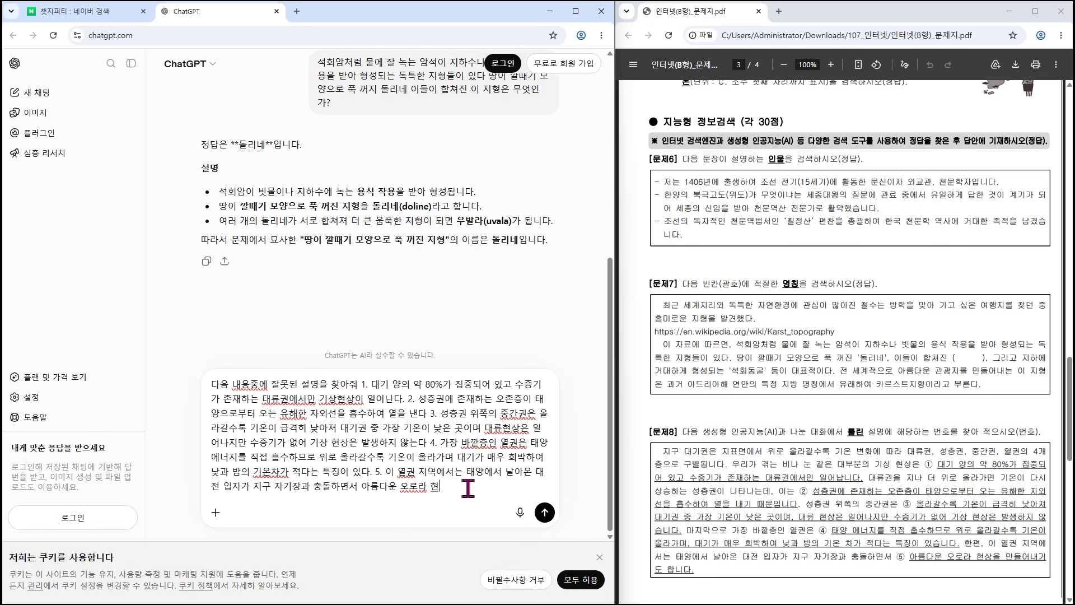
{"action": "type", "text": "상을 만들어내기"}
{"action": "type", "text": "도 한ㄷ"}
- Send the 문제8 question and read ChatGPT's reply naming ④ as the incorrect statement
{"action": "key", "text": "Return"}
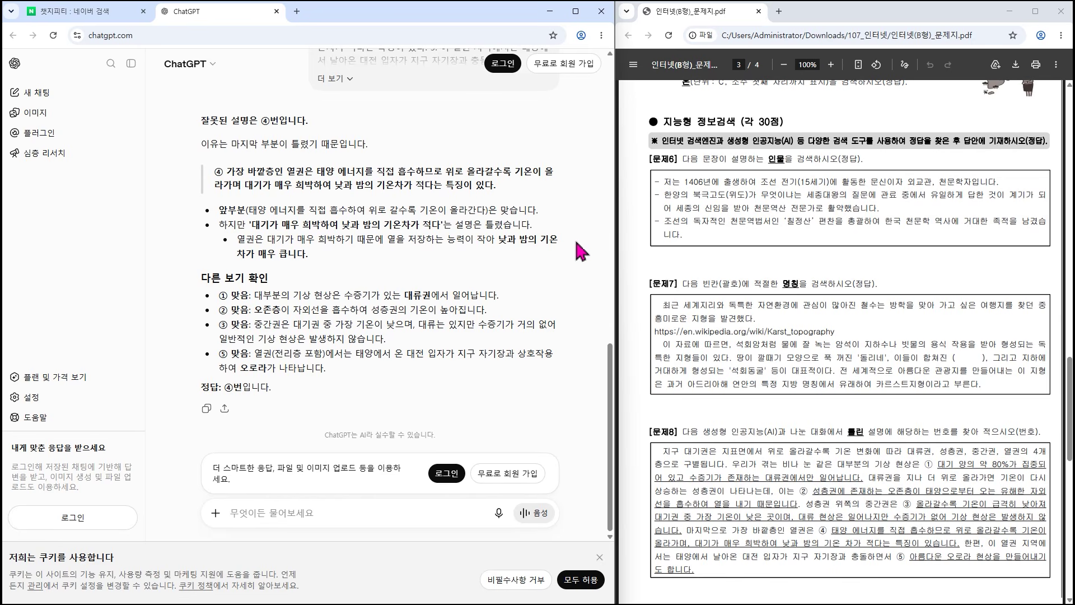
{"action": "left_click", "coordinate": [292, 514]}
- Enter 이순지, 우발라 and 4 as the 문제6, 문제7 and 문제8 answers, undoing a stray row
{"action": "key", "text": "alt+Tab"}
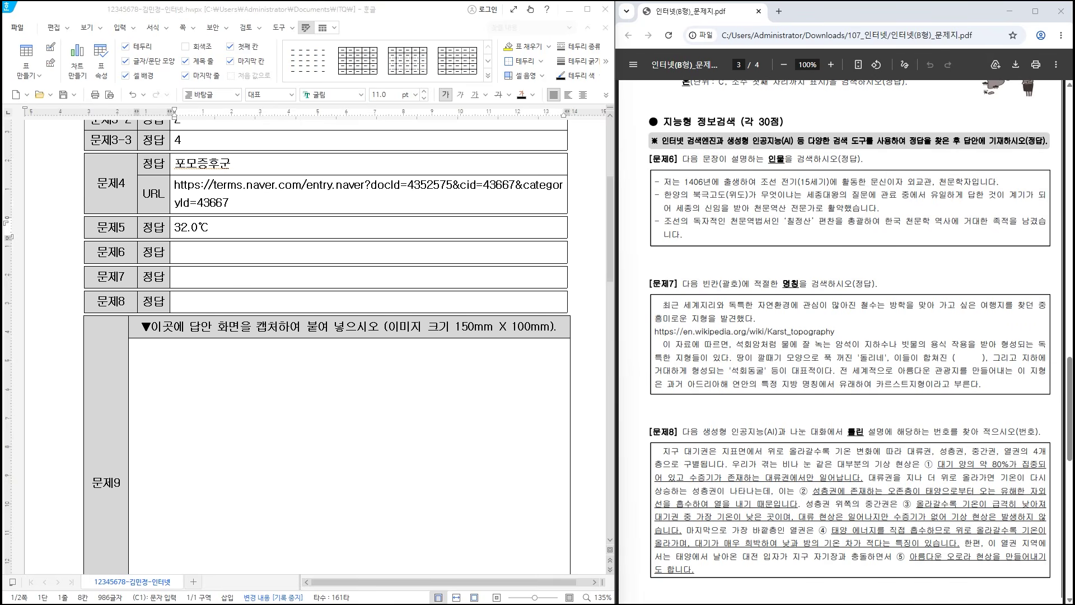
{"action": "left_click", "coordinate": [245, 247]}
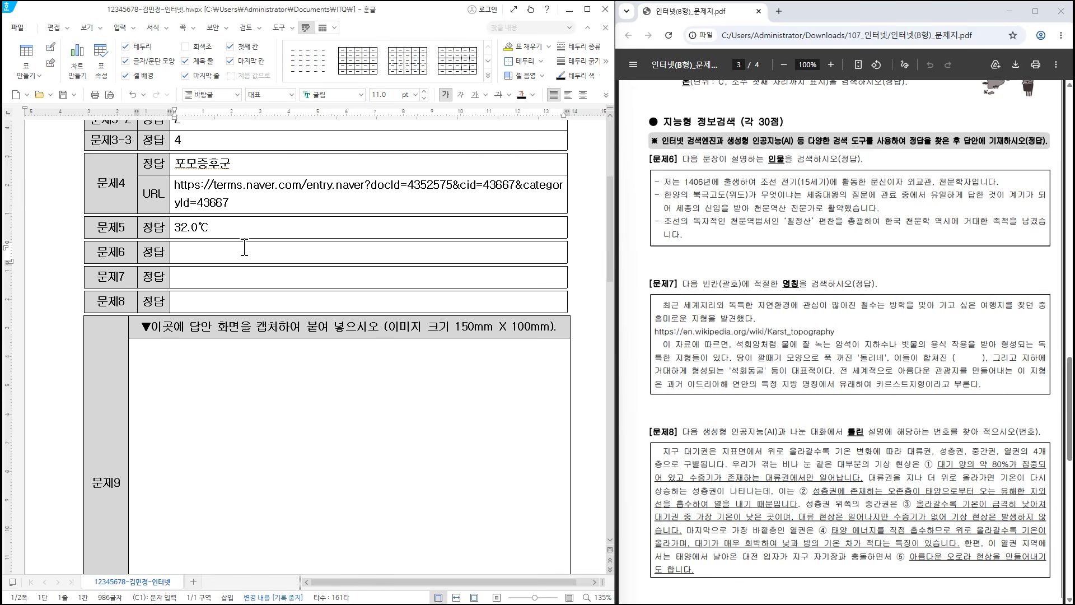
{"action": "type", "text": "이순지"}
{"action": "key", "text": "ctrl+Return"}
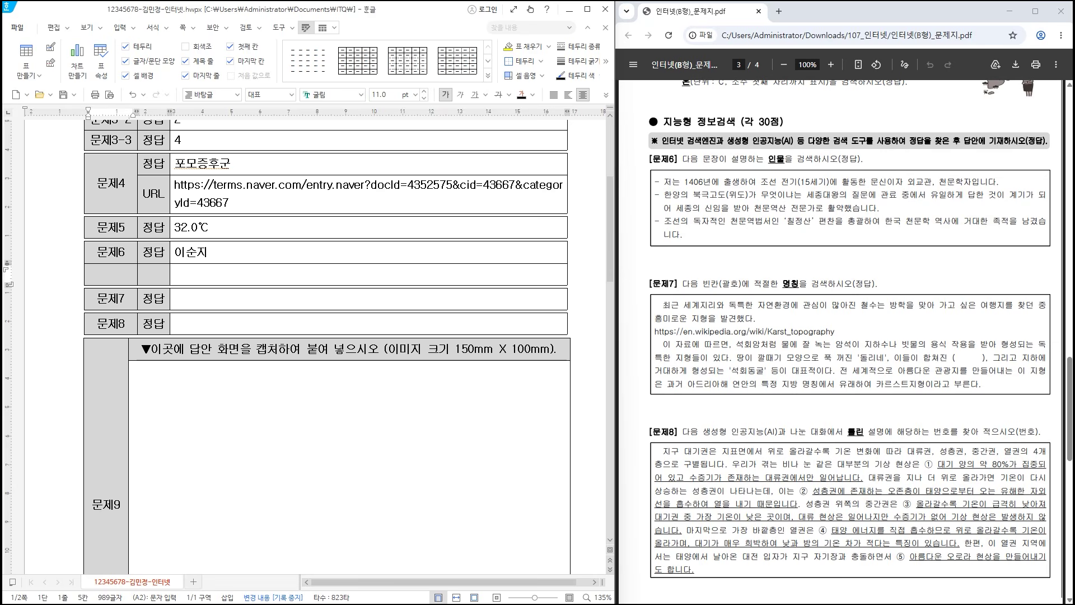
{"action": "key", "text": "ctrl+z"}
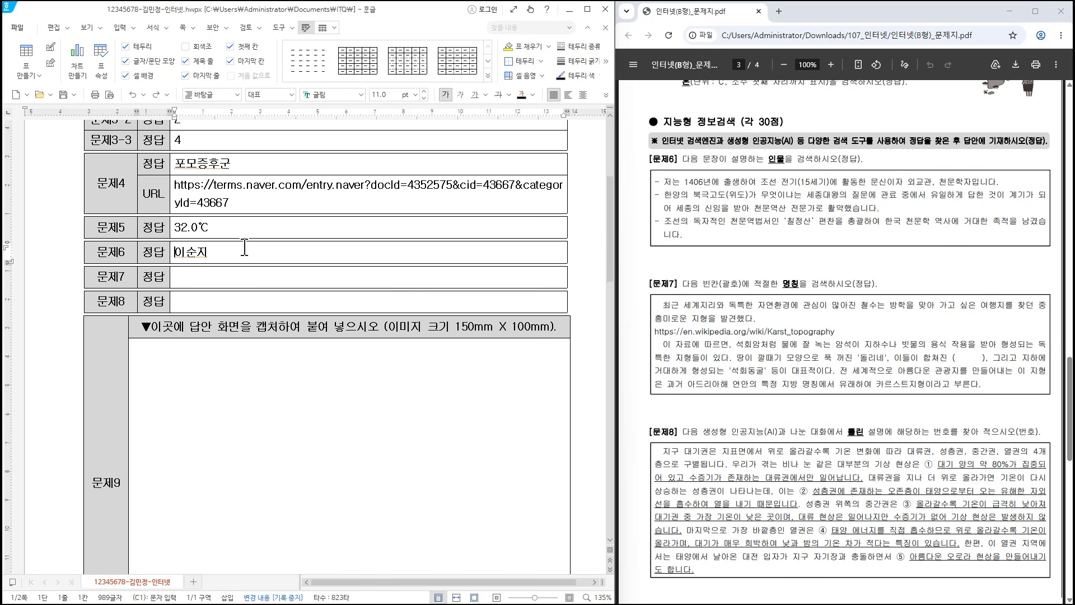
{"action": "left_click", "coordinate": [227, 274]}
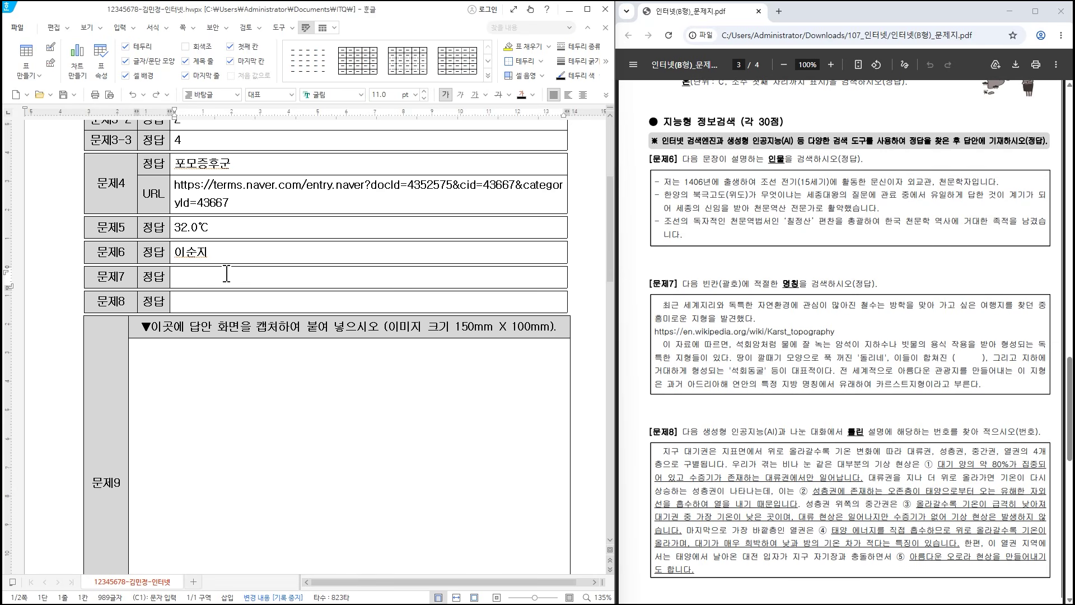
{"action": "type", "text": "우발라"}
{"action": "left_click", "coordinate": [267, 305]}
{"action": "type", "text": "4"}
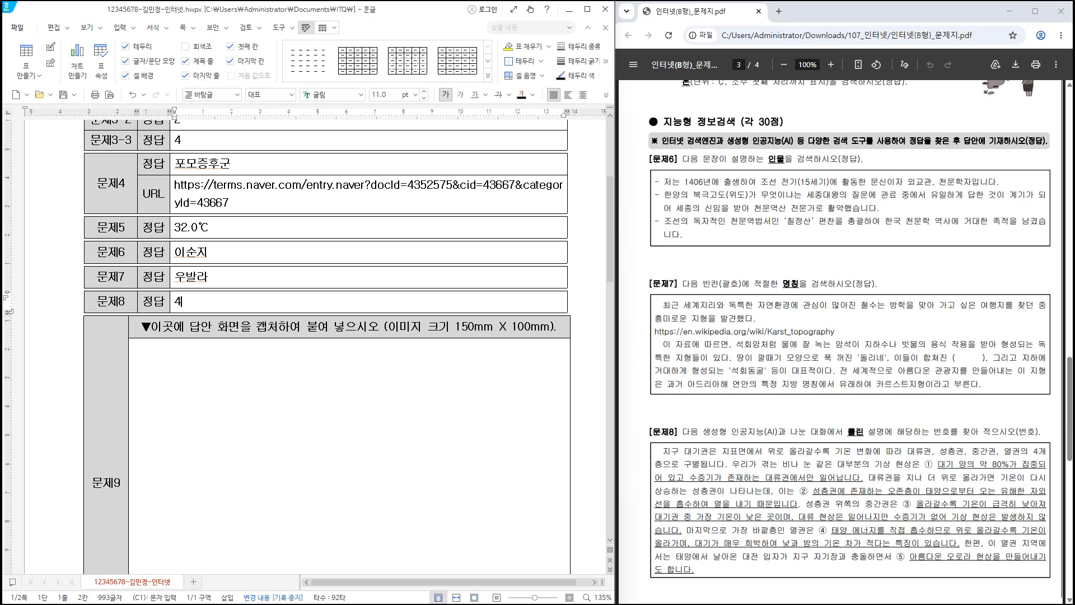
{"action": "left_click", "coordinate": [369, 422]}
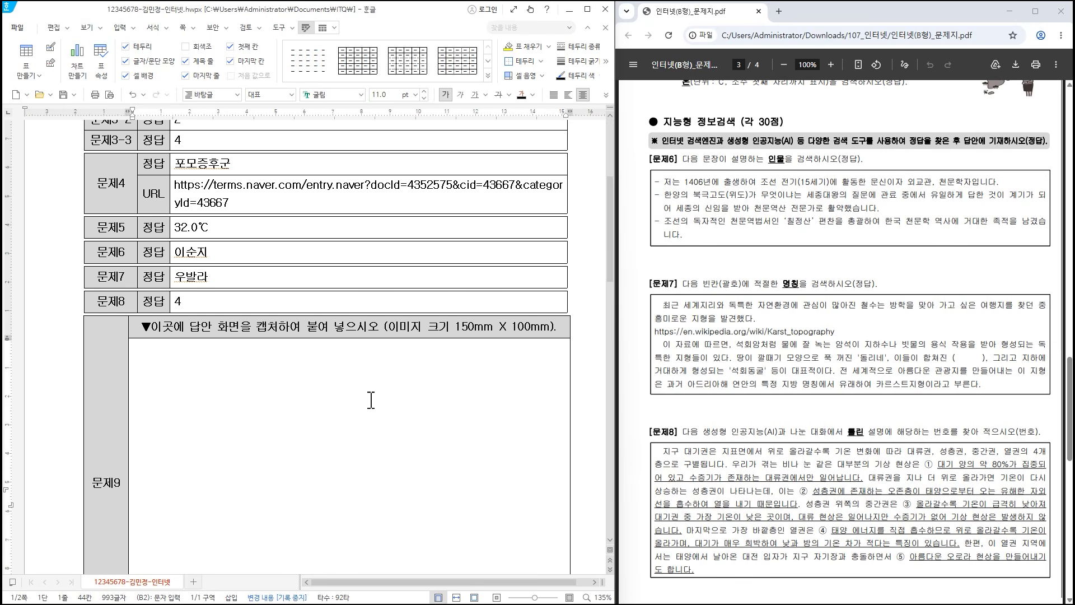
{"action": "scroll", "coordinate": [388, 384], "scroll_direction": "down", "scroll_amount": 3}
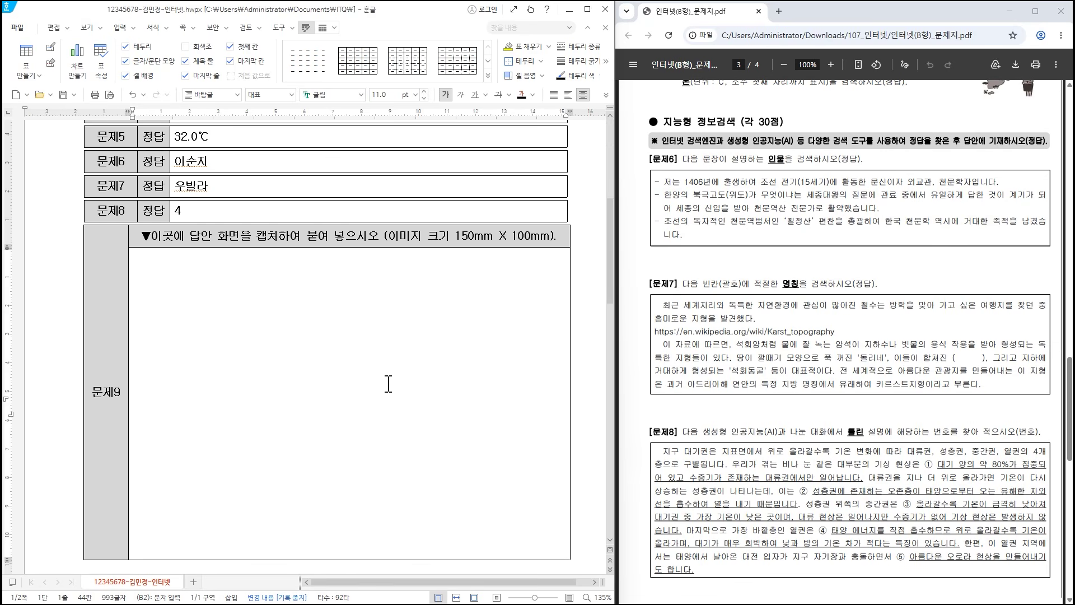
- Scroll the question PDF to page 4 and highlight the word 도보 in 문제9
{"action": "left_click", "coordinate": [413, 336]}
{"action": "scroll", "coordinate": [861, 350], "scroll_direction": "down", "scroll_amount": 7}
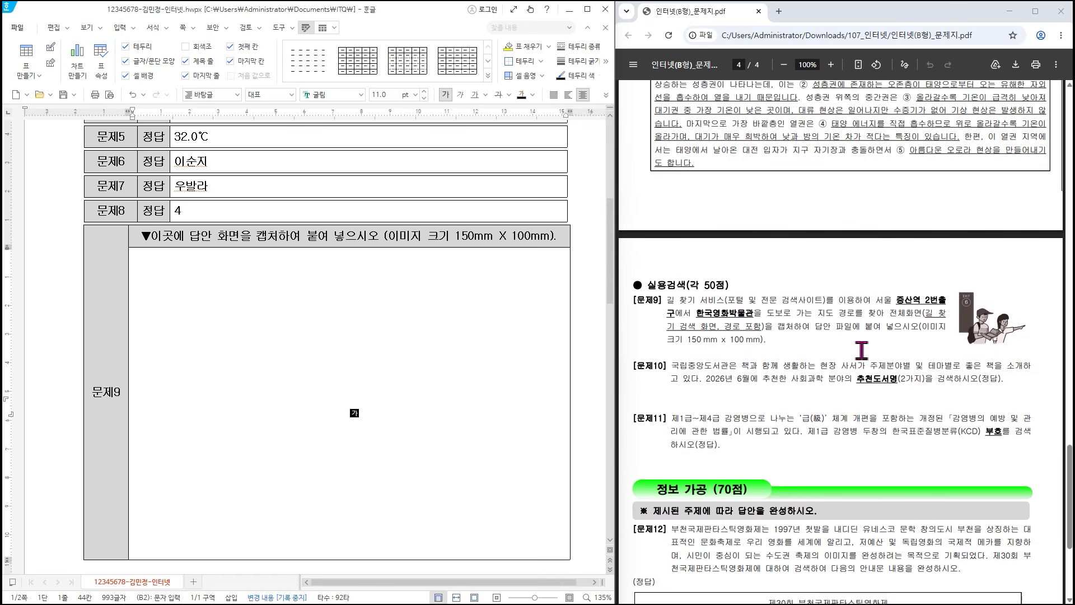
{"action": "scroll", "coordinate": [861, 350], "scroll_direction": "down", "scroll_amount": 2}
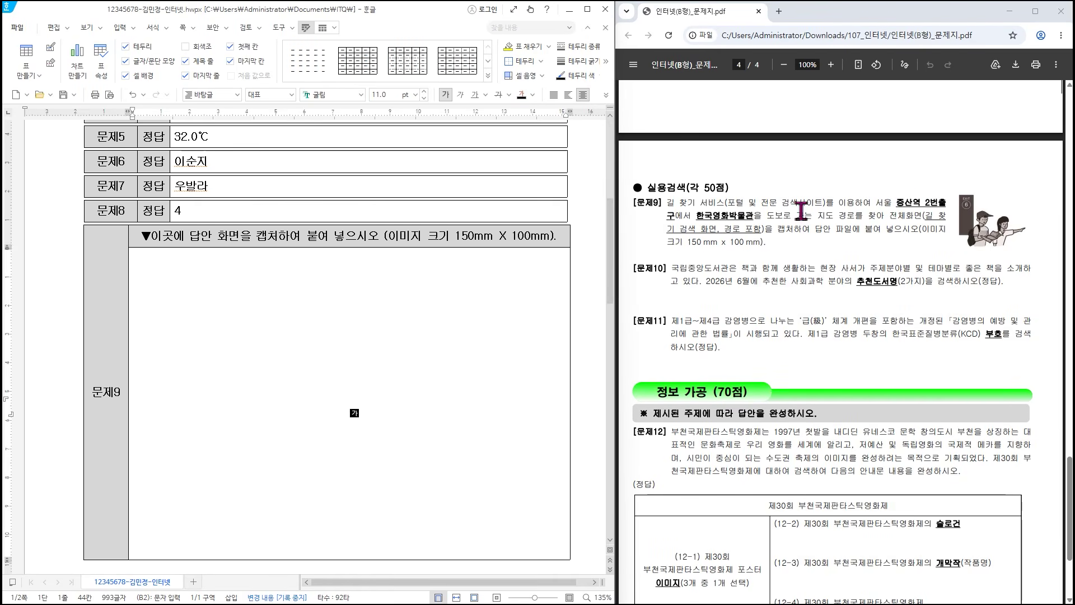
{"action": "left_click_drag", "start_coordinate": [766, 215], "coordinate": [785, 215]}
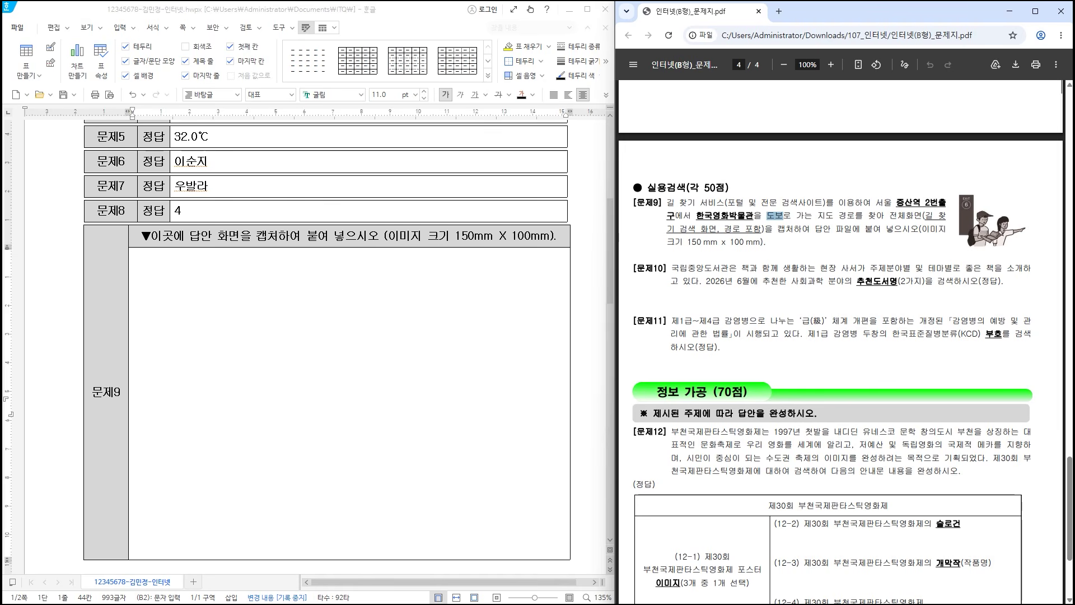
{"action": "key", "text": "alt+Tab"}
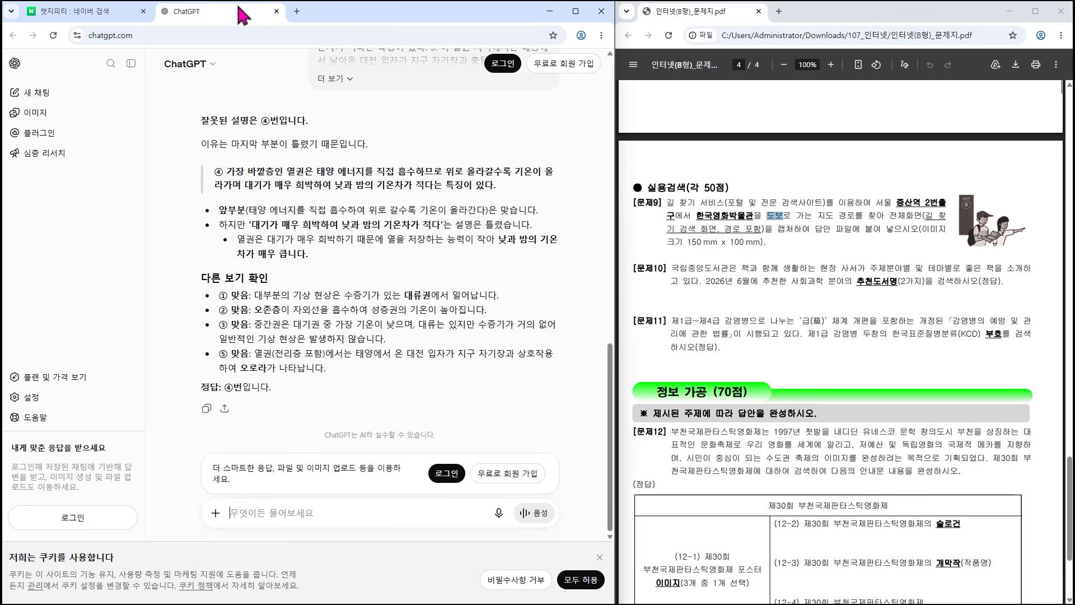
- Close ChatGPT, open Naver Map from the Naver results, and clear the leftover 챗지피티 query
{"action": "left_click", "coordinate": [276, 11]}
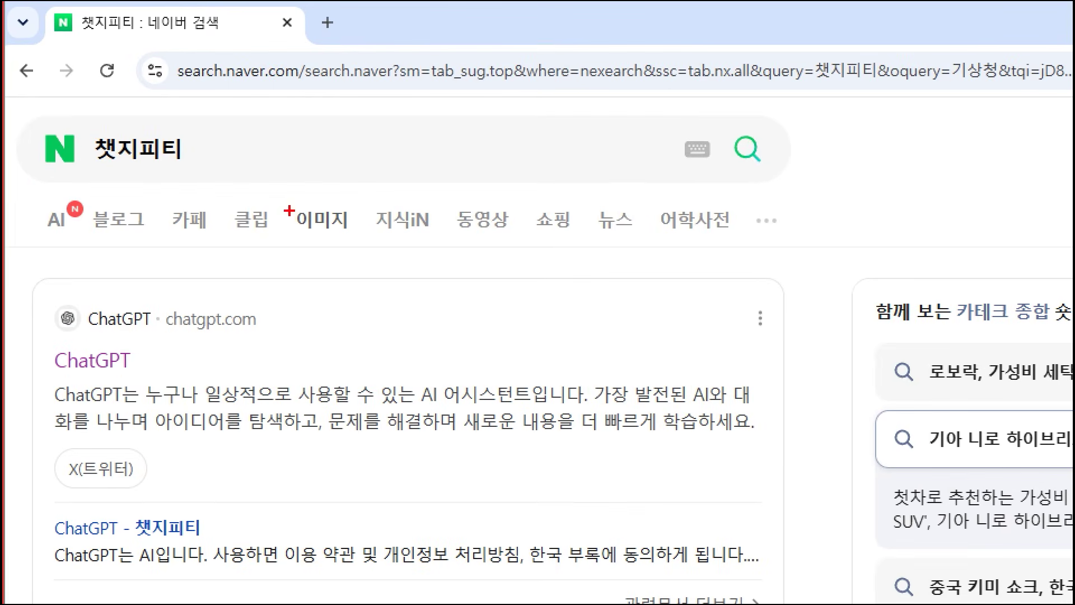
{"action": "mouse_move", "coordinate": [28, 185]}
{"action": "left_mouse_down"}
{"action": "mouse_move", "coordinate": [118, 212]}
{"action": "mouse_move", "coordinate": [515, 250]}
{"action": "mouse_move", "coordinate": [795, 250]}
{"action": "left_mouse_up"}
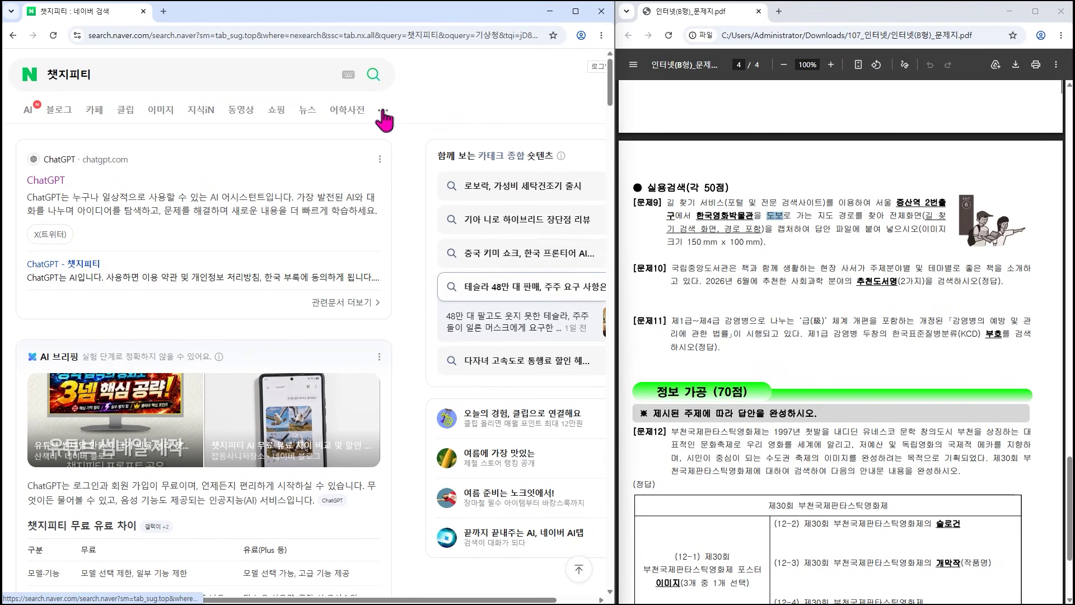
{"action": "left_click", "coordinate": [383, 112]}
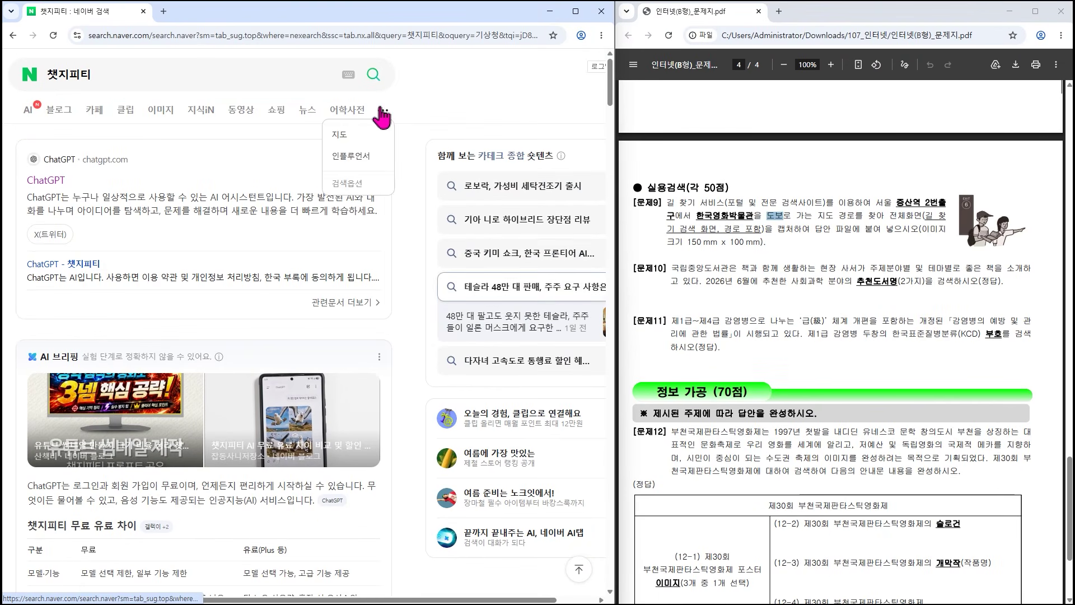
{"action": "left_click", "coordinate": [347, 139]}
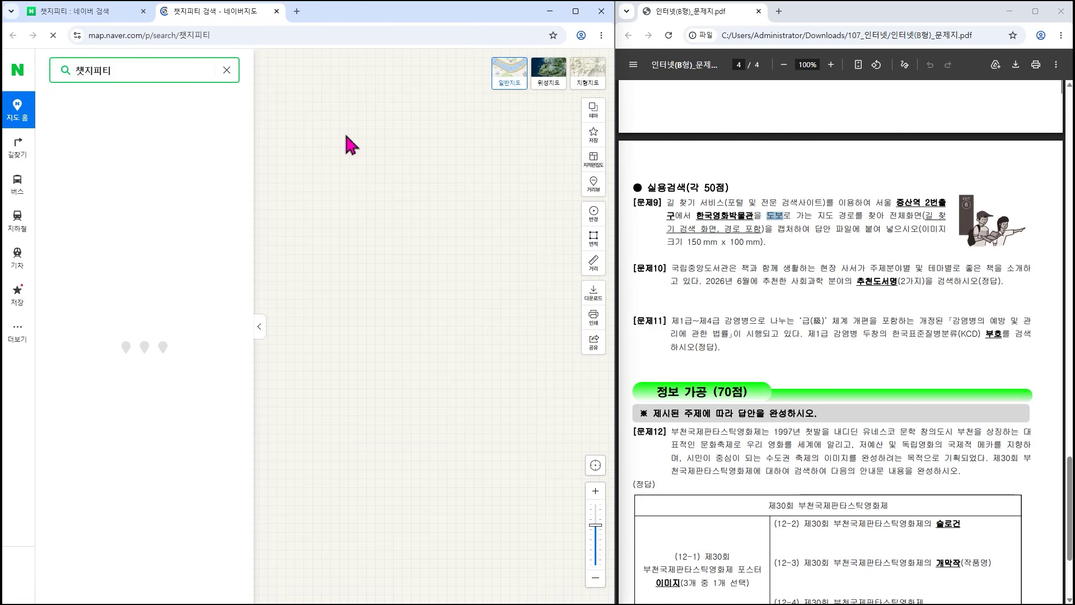
{"action": "left_click", "coordinate": [114, 68]}
{"action": "key", "text": "BackSpace"}
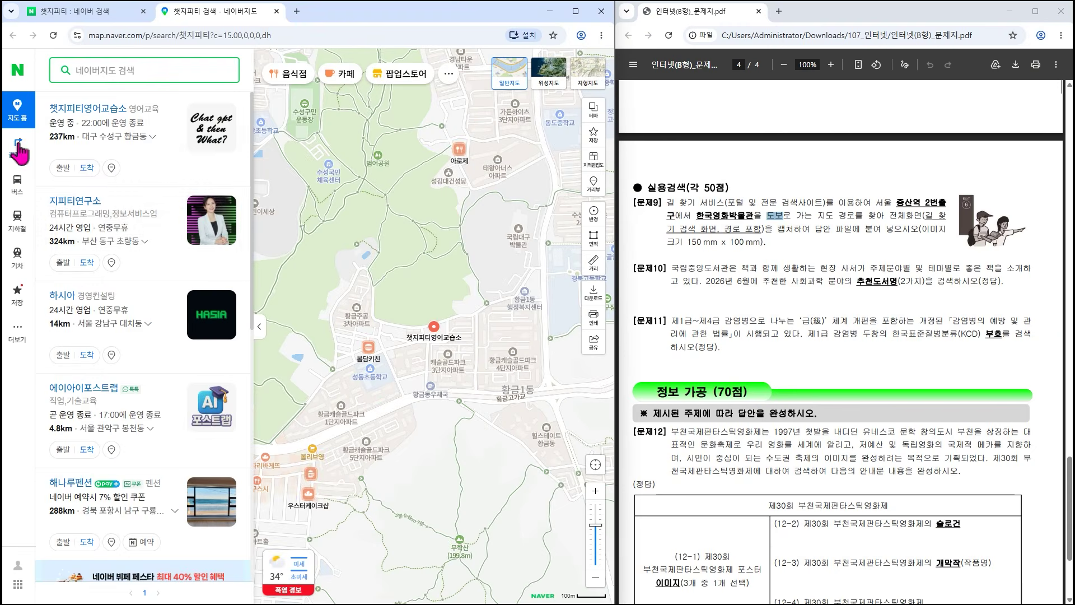
- Show the walking route from 증산역(명지대앞)2번출구 to 한국영화박물관: 38분, 2.4km
{"action": "left_click", "coordinate": [18, 144]}
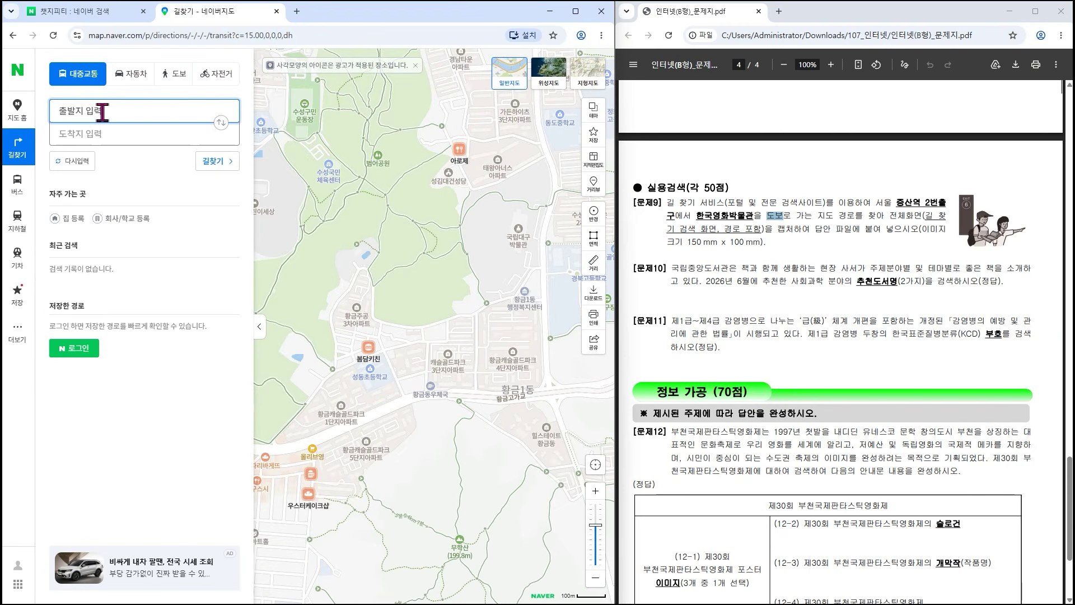
{"action": "type", "text": "wmdt"}
{"action": "key", "text": "BackSpace"}
{"action": "key", "text": "BackSpace"}
{"action": "key", "text": "BackSpace"}
{"action": "key", "text": "BackSpace"}
{"action": "key", "text": "Hangul"}
{"action": "type", "text": "증산역2번ㅊ"}
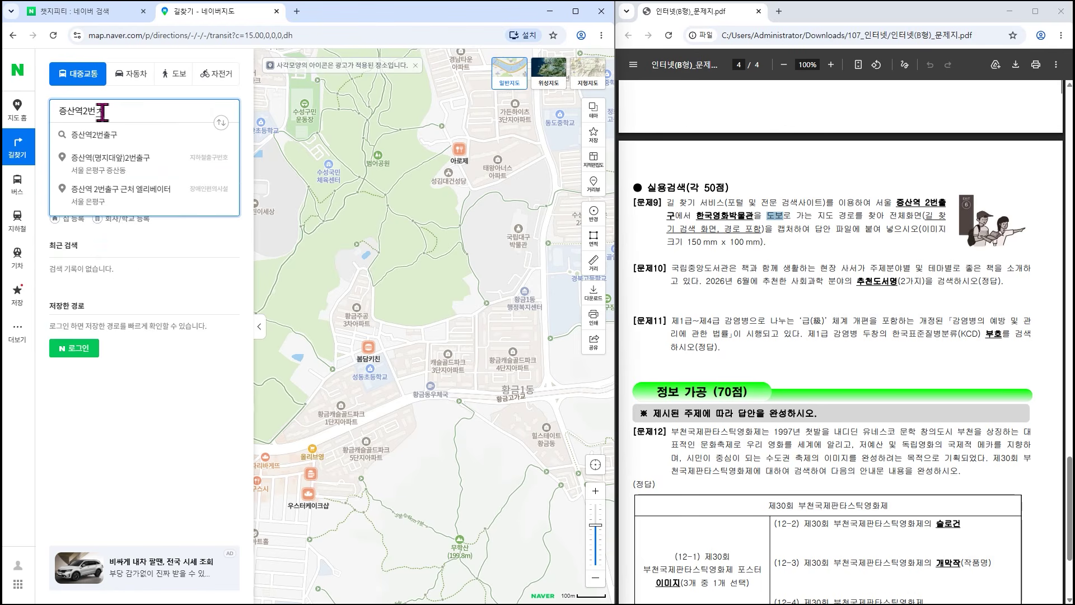
{"action": "key", "text": "Down"}
{"action": "key", "text": "Return"}
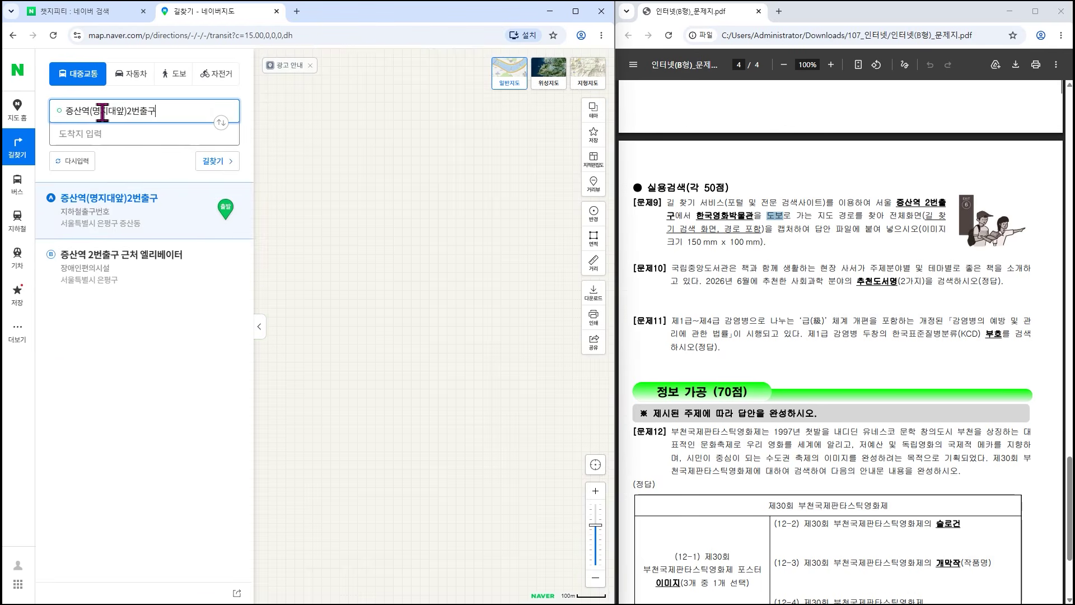
{"action": "left_click", "coordinate": [94, 137]}
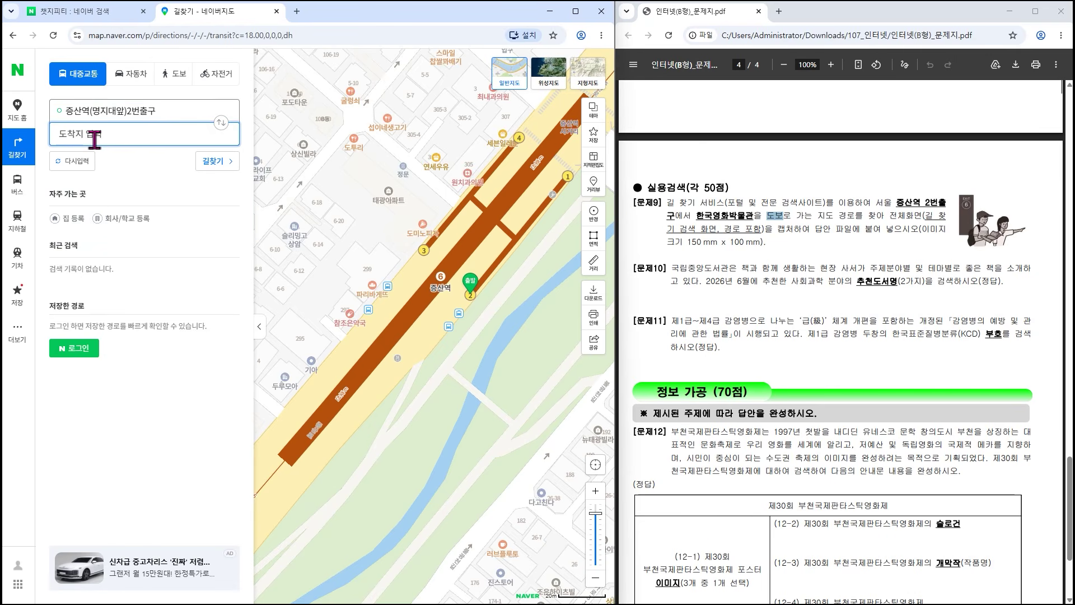
{"action": "type", "text": "한국영화"}
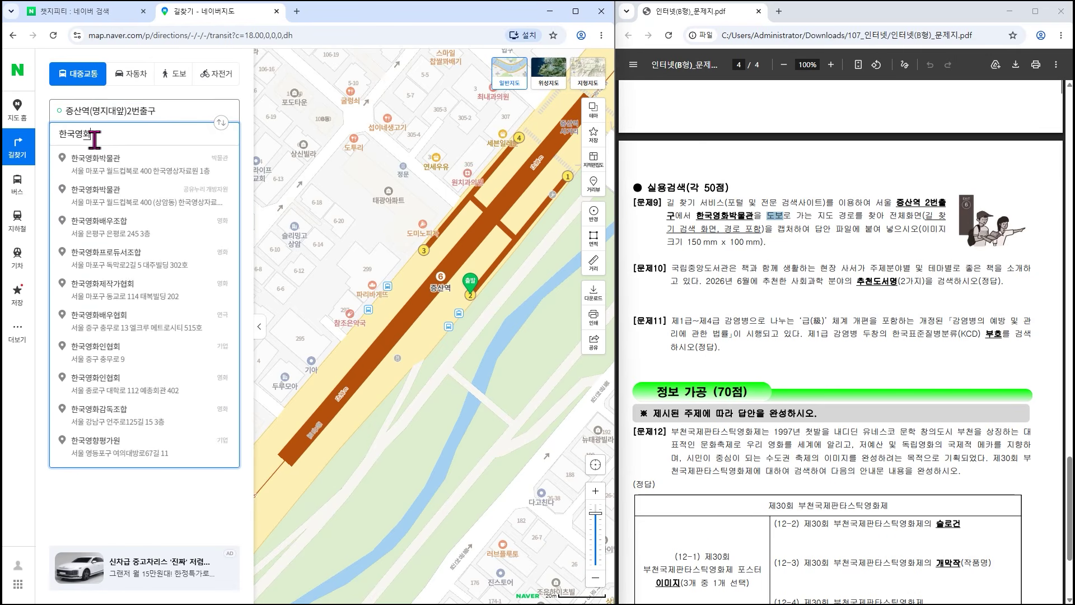
{"action": "type", "text": "박물관"}
{"action": "key", "text": "Return"}
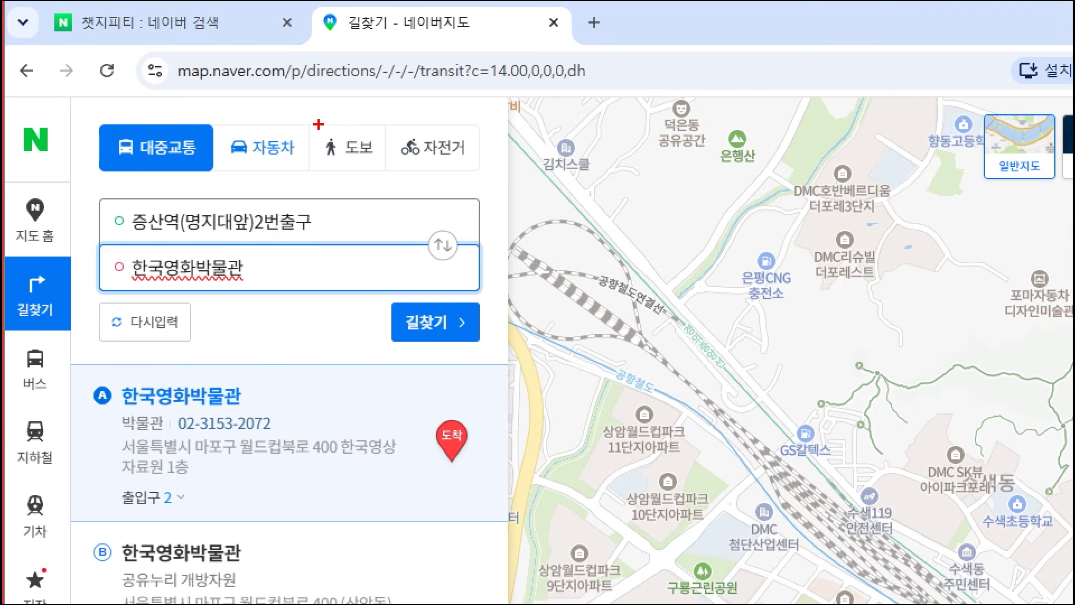
{"action": "left_click_drag", "start_coordinate": [303, 116], "coordinate": [392, 178]}
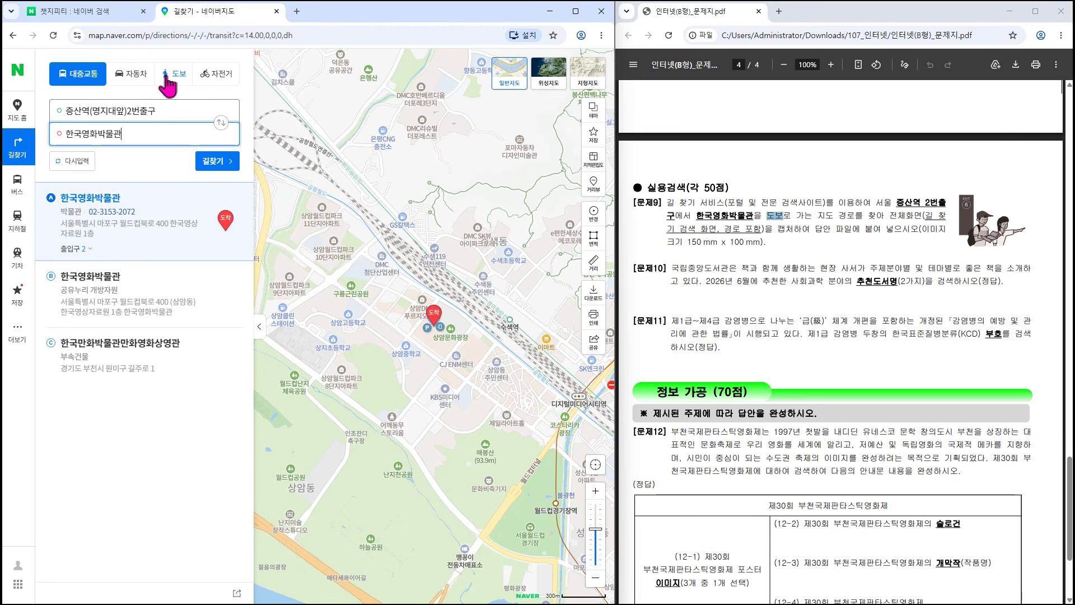
{"action": "left_click", "coordinate": [179, 78]}
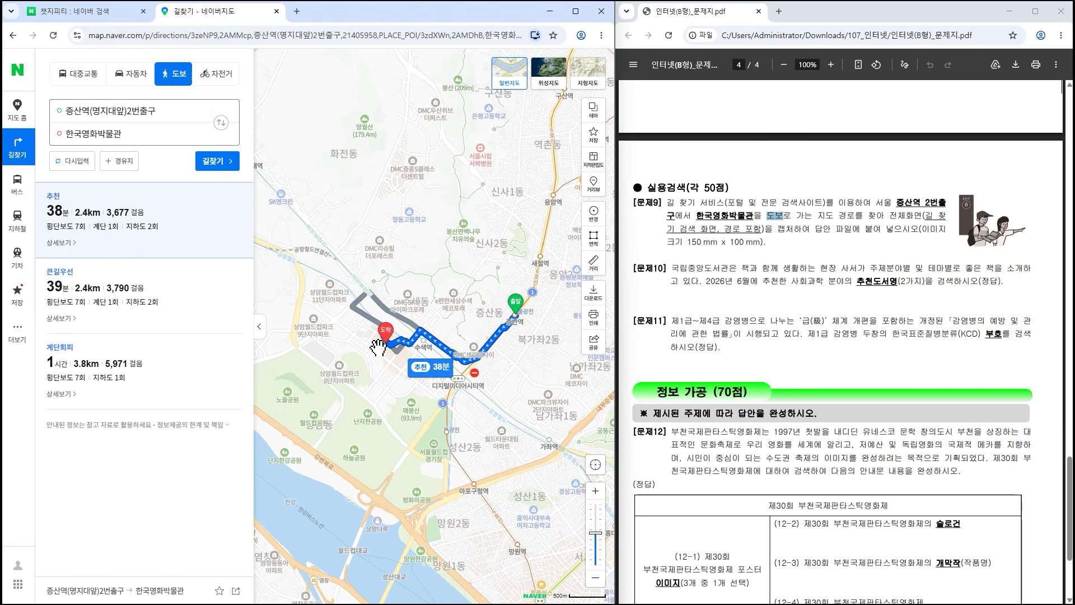
- Maximize and centre the walking route, then capture the Naver Map window as a window snip
{"action": "left_click", "coordinate": [575, 11]}
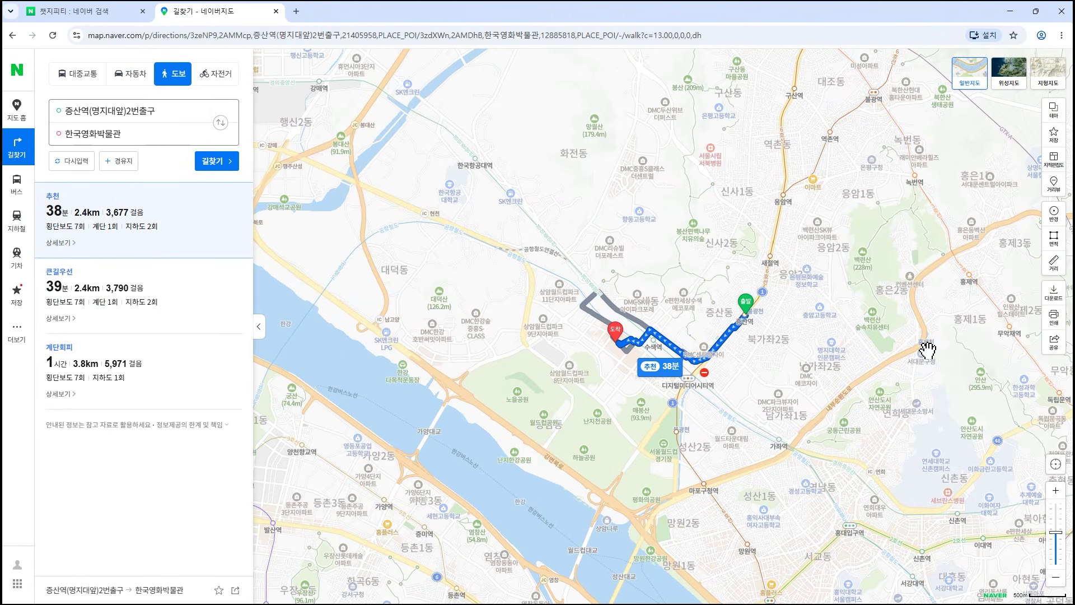
{"action": "scroll", "coordinate": [772, 364], "scroll_direction": "up", "scroll_amount": 2}
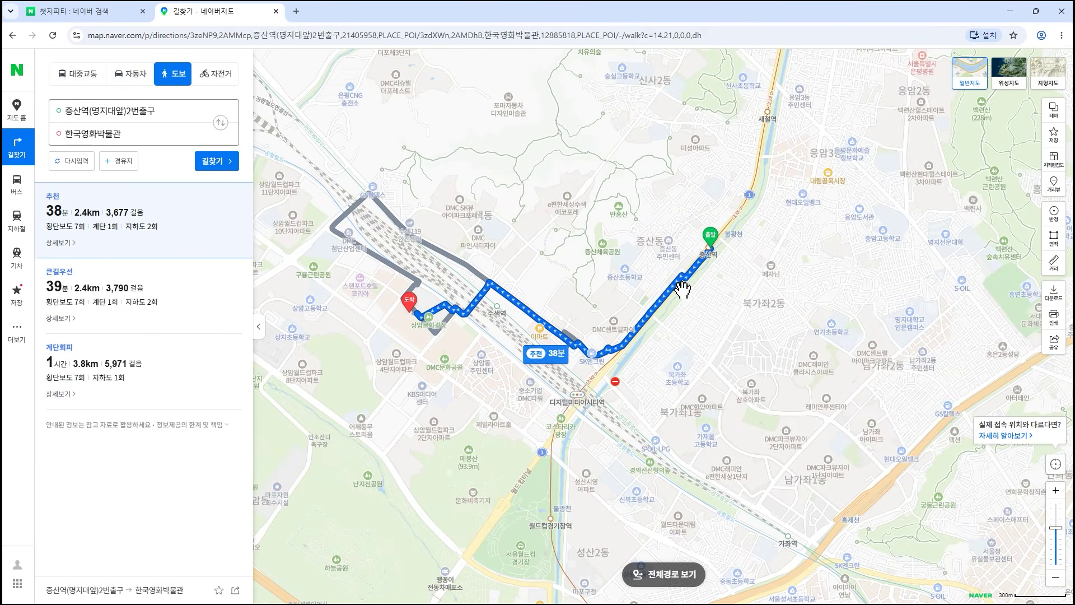
{"action": "left_click_drag", "start_coordinate": [632, 259], "coordinate": [639, 263]}
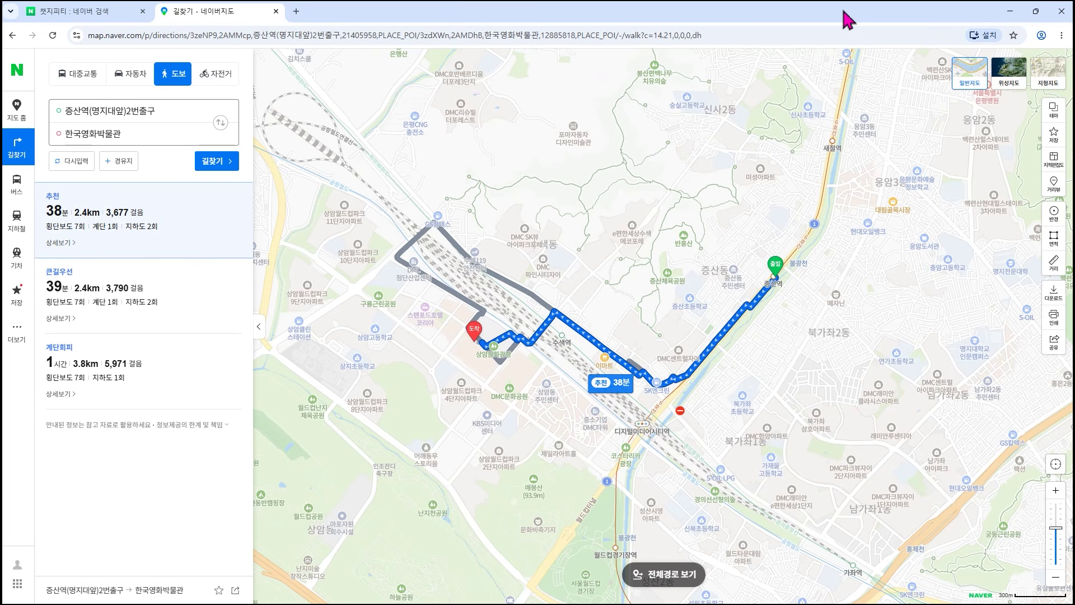
{"action": "key", "text": "super+shift+s"}
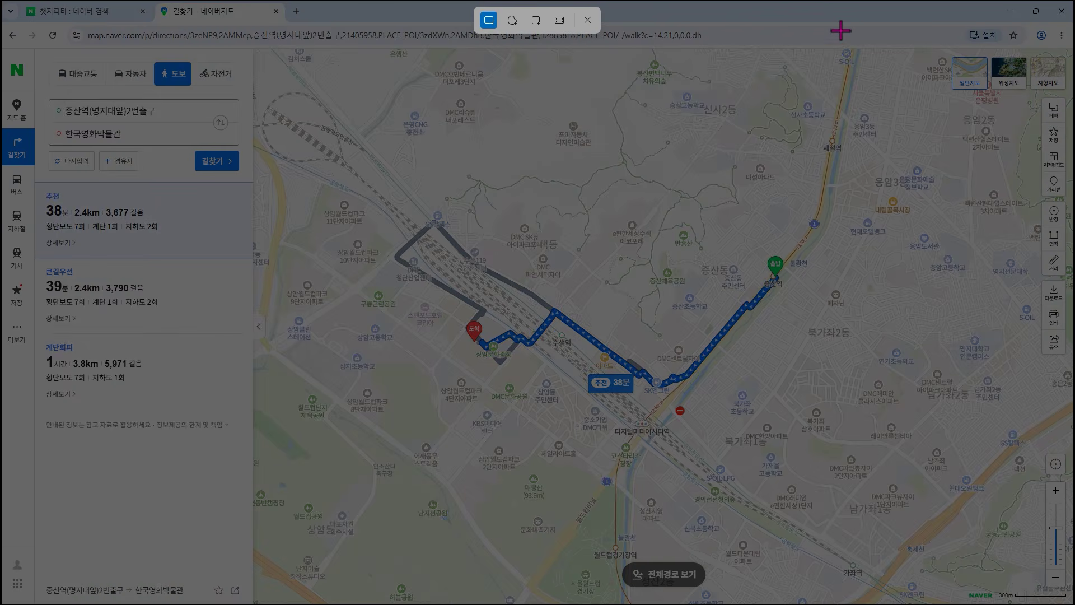
{"action": "left_click", "coordinate": [537, 28]}
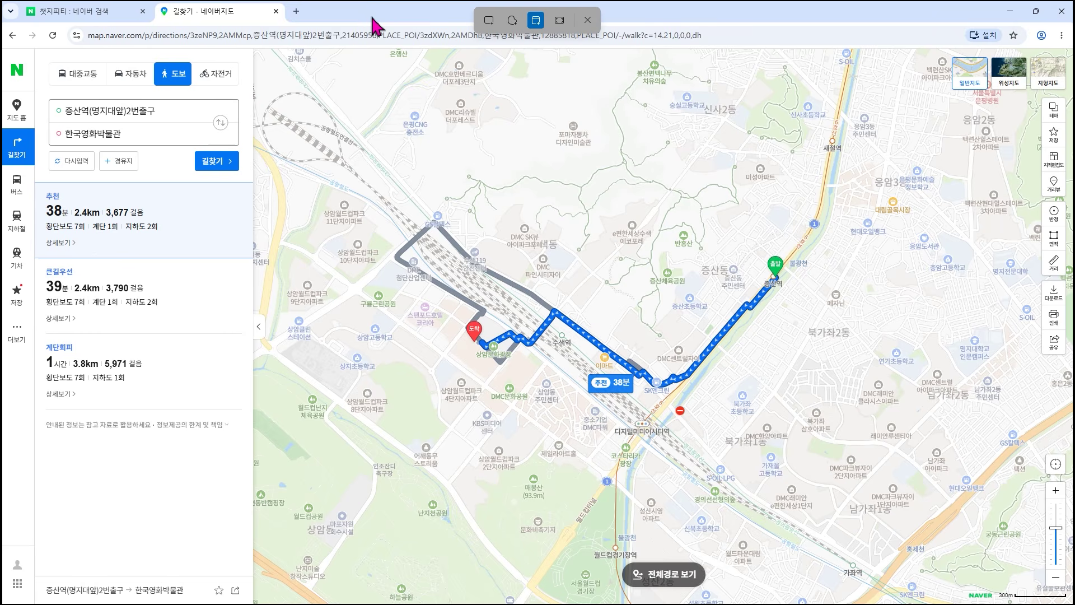
{"action": "left_click", "coordinate": [216, 15]}
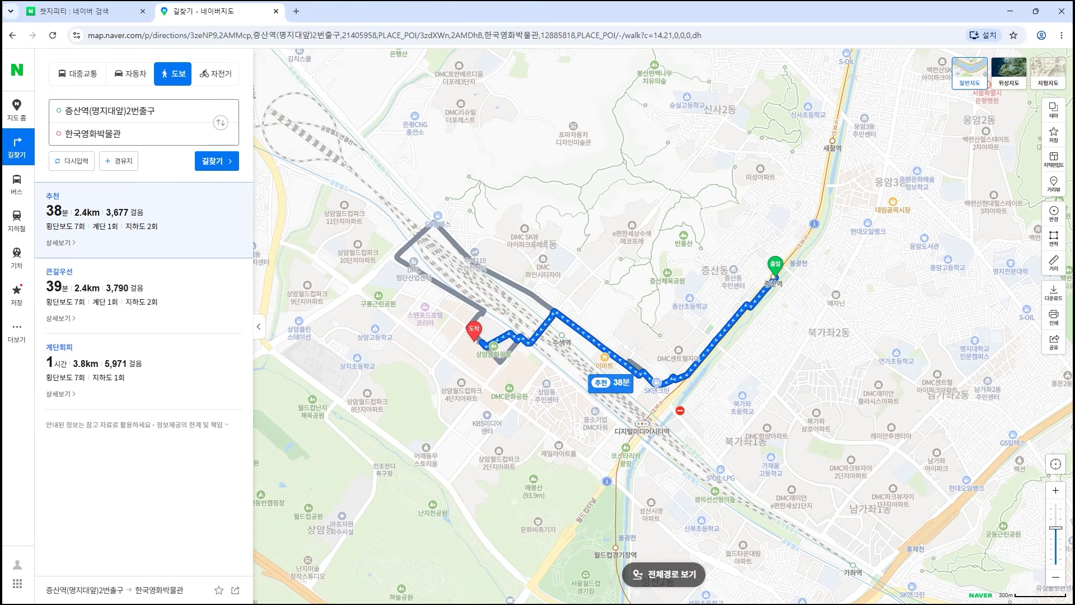
{"action": "key", "text": "alt+Tab"}
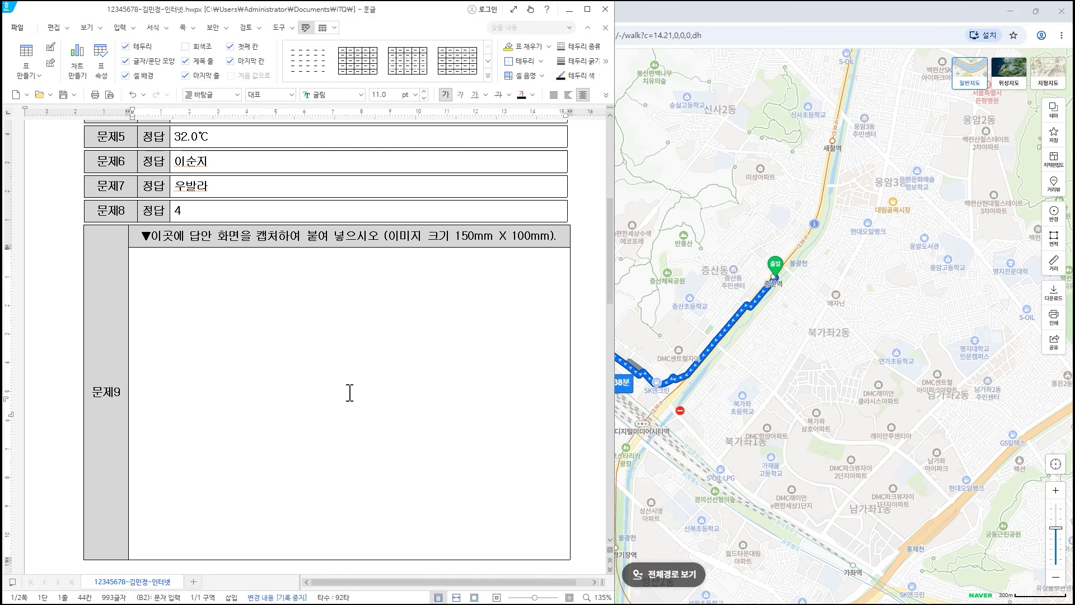
- Paste the route screenshot into 문제9 and size it 150 × 100 mm with 크기 고정 checked
{"action": "key", "text": "ctrl+v"}
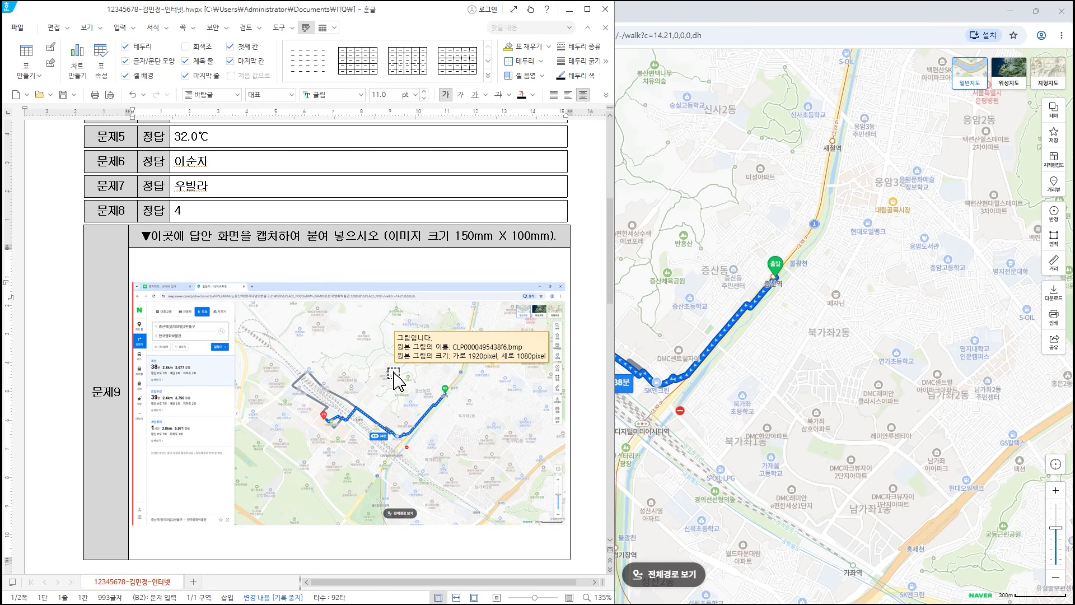
{"action": "double_click", "coordinate": [349, 371]}
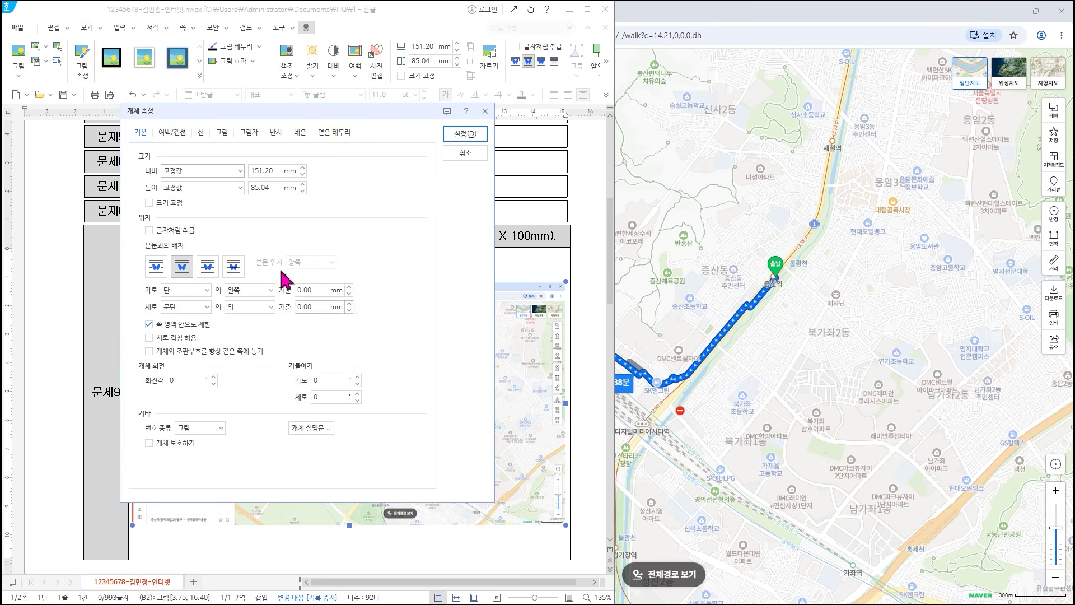
{"action": "type", "text": "150"}
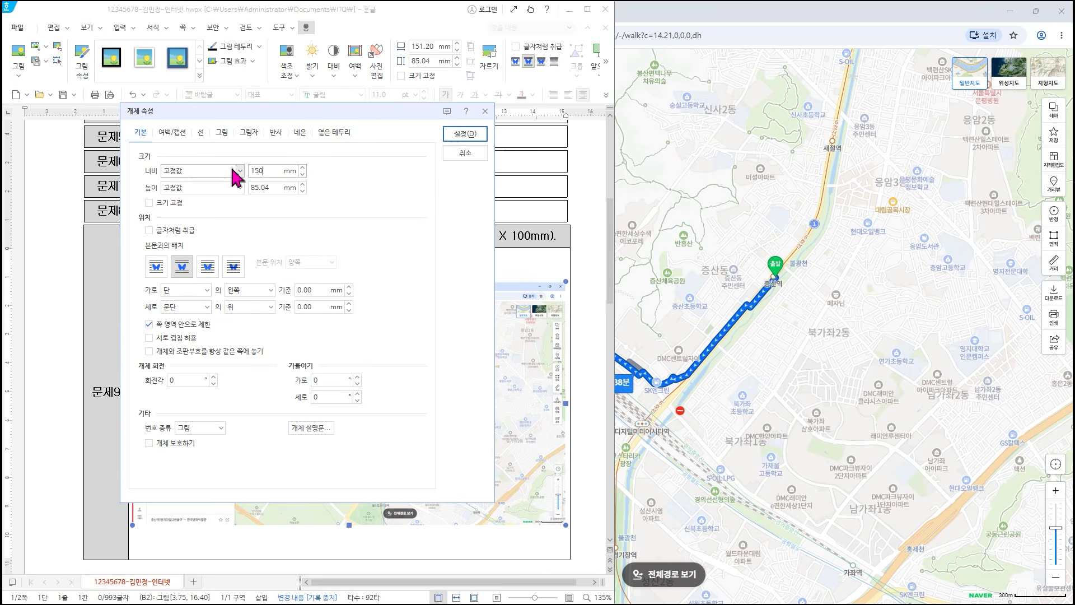
{"action": "key", "text": "Tab"}
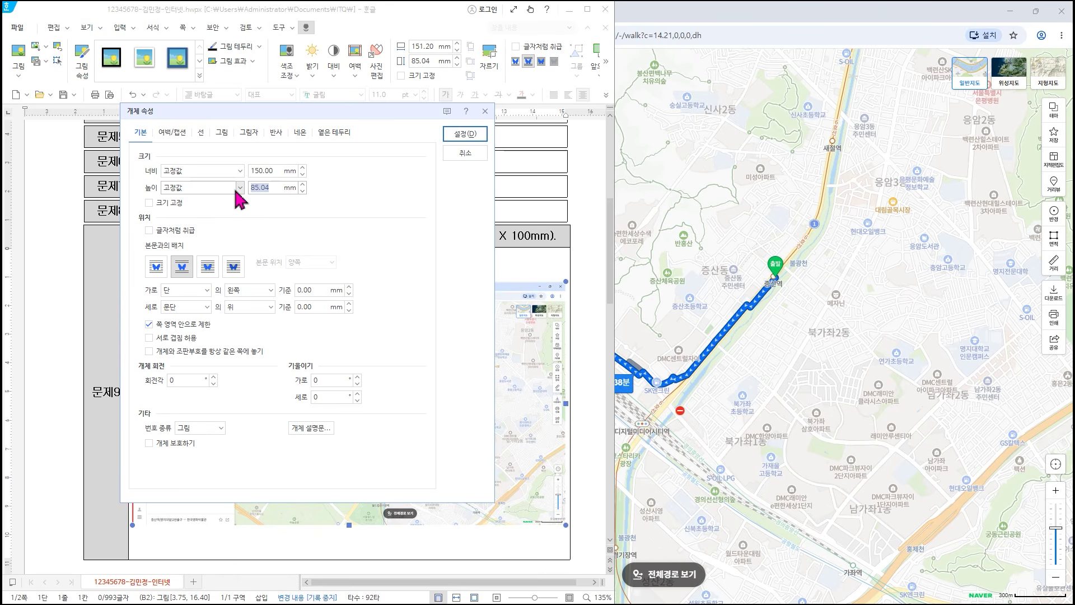
{"action": "type", "text": "100"}
{"action": "left_click", "coordinate": [162, 205]}
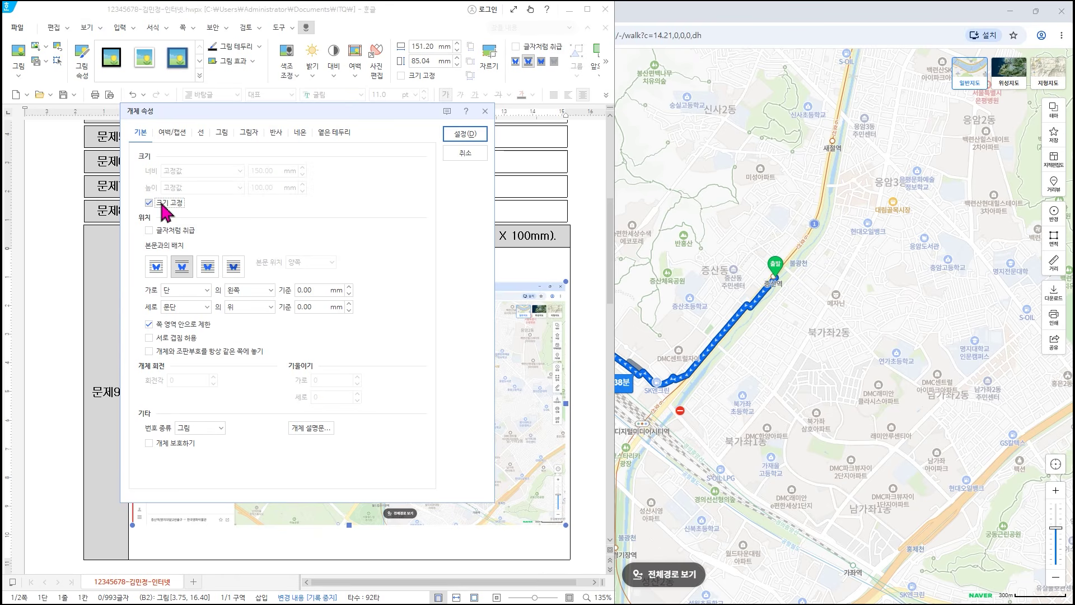
{"action": "left_click", "coordinate": [463, 136]}
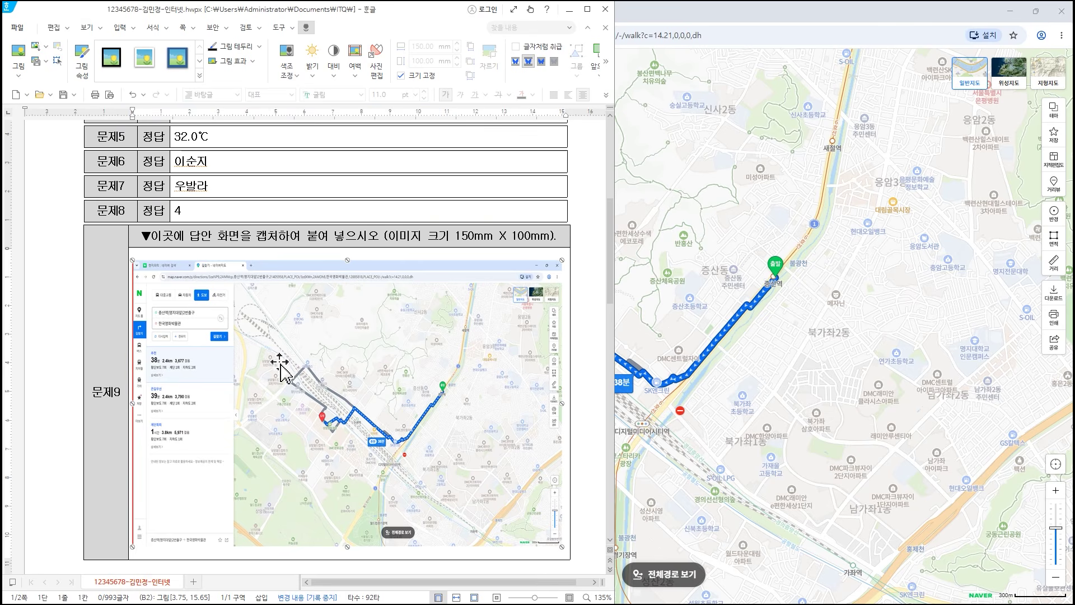
- Tile the question PDF beside the Hangul answer sheet, showing the empty 문제10 row
{"action": "mouse_move", "coordinate": [283, 336]}
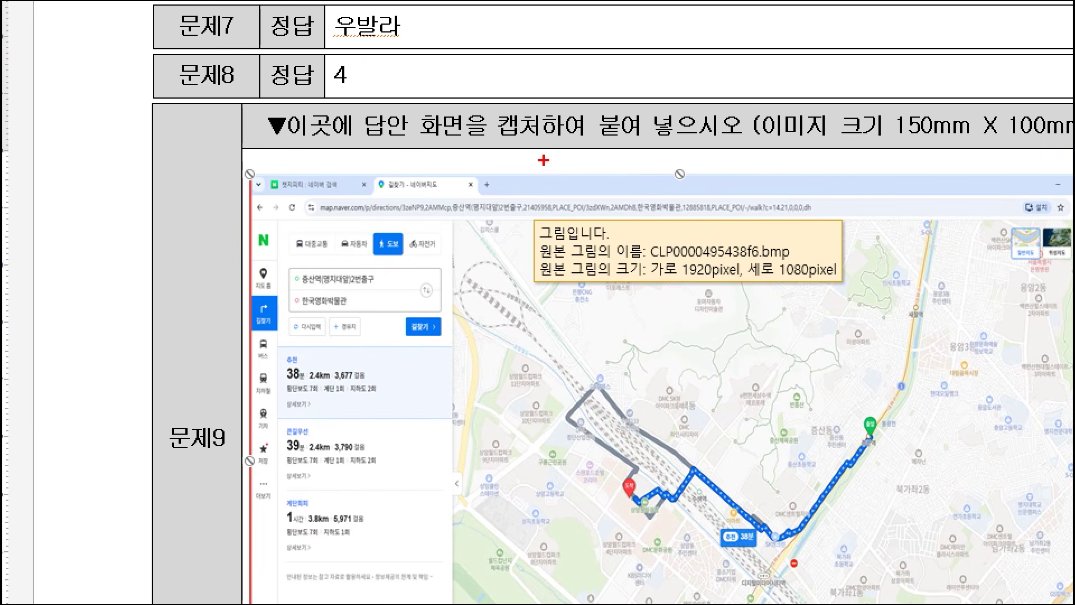
{"action": "mouse_move", "coordinate": [538, 297]}
{"action": "left_mouse_down"}
{"action": "mouse_move", "coordinate": [529, 361]}
{"action": "mouse_move", "coordinate": [560, 364]}
{"action": "mouse_move", "coordinate": [551, 342]}
{"action": "mouse_move", "coordinate": [563, 329]}
{"action": "mouse_move", "coordinate": [530, 352]}
{"action": "left_mouse_up"}
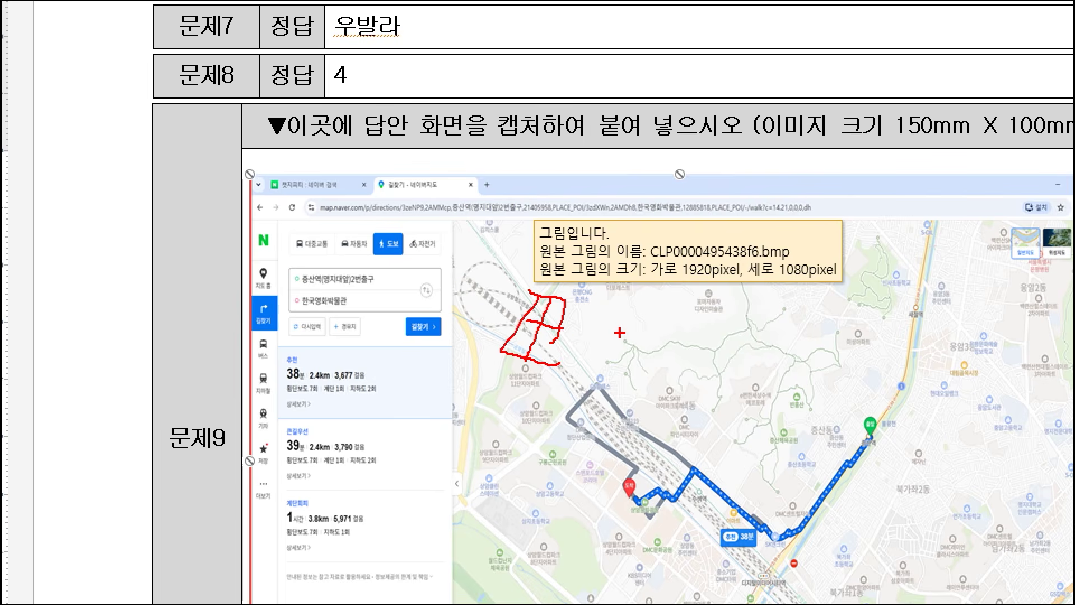
{"action": "left_click_drag", "start_coordinate": [647, 323], "coordinate": [608, 370]}
{"action": "mouse_move", "coordinate": [668, 301]}
{"action": "left_mouse_down"}
{"action": "mouse_move", "coordinate": [669, 353]}
{"action": "mouse_move", "coordinate": [695, 364]}
{"action": "mouse_move", "coordinate": [720, 339]}
{"action": "mouse_move", "coordinate": [723, 358]}
{"action": "left_mouse_up"}
{"action": "mouse_move", "coordinate": [775, 305]}
{"action": "left_mouse_down"}
{"action": "mouse_move", "coordinate": [753, 367]}
{"action": "mouse_move", "coordinate": [756, 336]}
{"action": "mouse_move", "coordinate": [798, 367]}
{"action": "left_mouse_up"}
{"action": "left_click", "coordinate": [795, 322]}
{"action": "left_click_drag", "start_coordinate": [772, 346], "coordinate": [820, 344]}
{"action": "left_click_drag", "start_coordinate": [869, 309], "coordinate": [854, 370]}
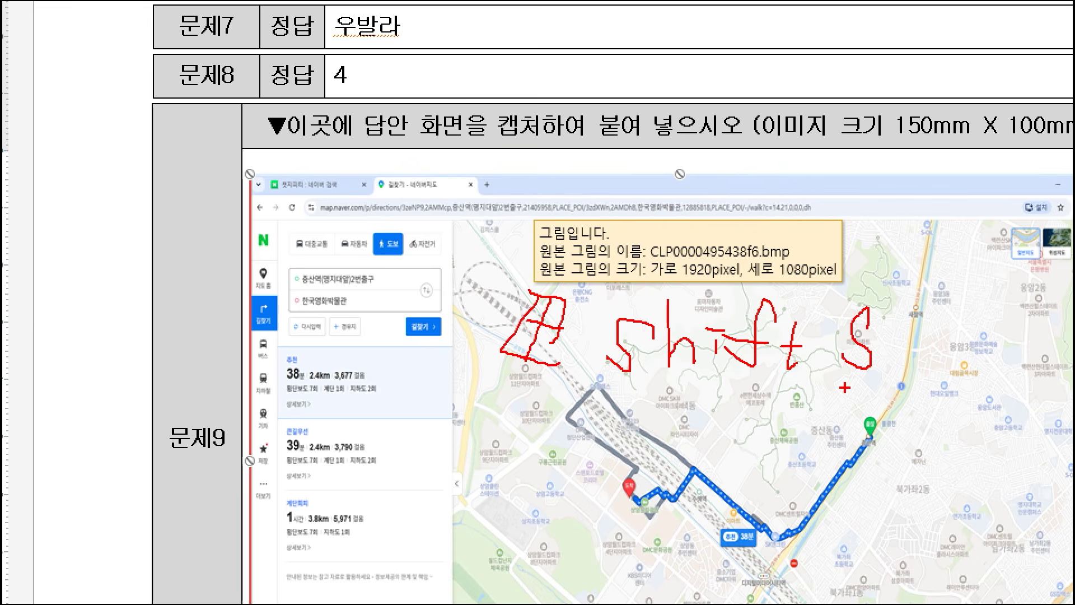
{"action": "key", "text": "Escape"}
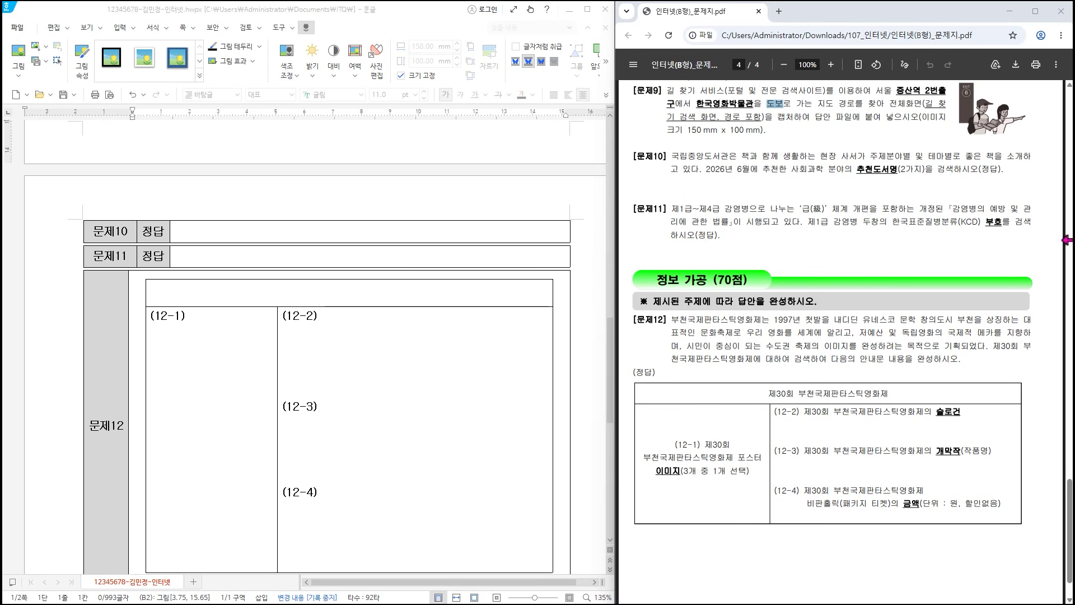
- Read 문제10 on the June 2026 사회과학 추천도서명, then return to the Naver Map window
{"action": "key", "text": "ctrl+1"}
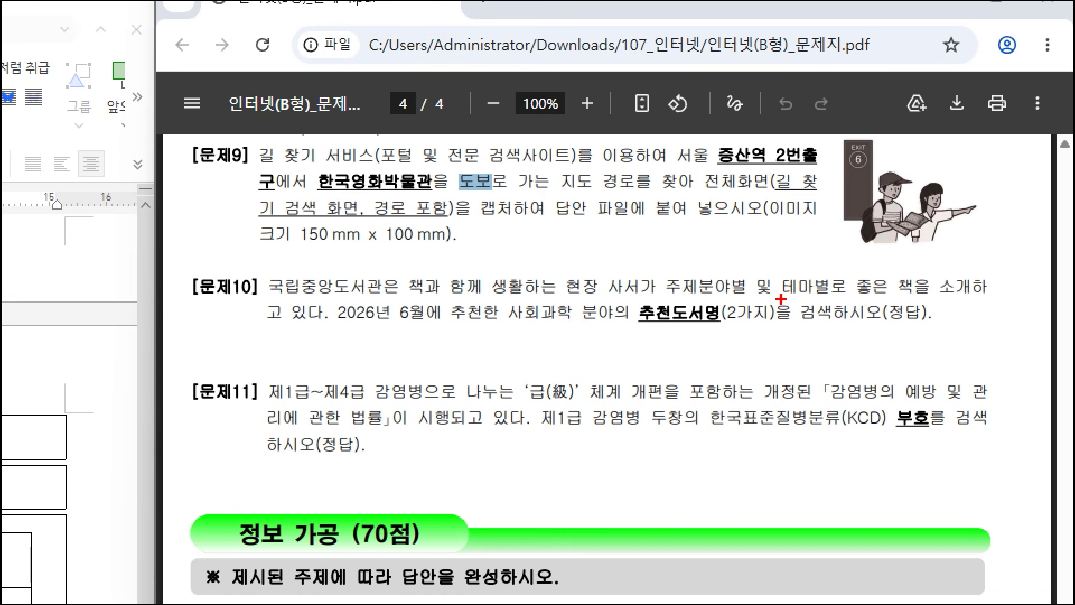
{"action": "mouse_move", "coordinate": [328, 300]}
{"action": "left_mouse_down"}
{"action": "mouse_move", "coordinate": [383, 316]}
{"action": "mouse_move", "coordinate": [560, 327]}
{"action": "mouse_move", "coordinate": [790, 328]}
{"action": "left_mouse_up"}
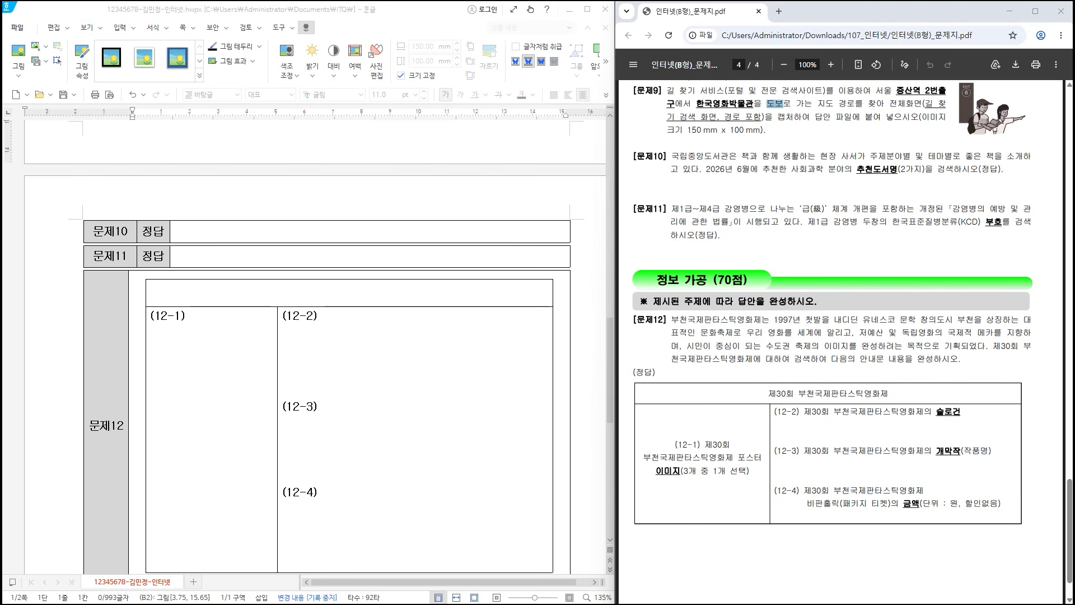
{"action": "key", "text": "alt+Tab"}
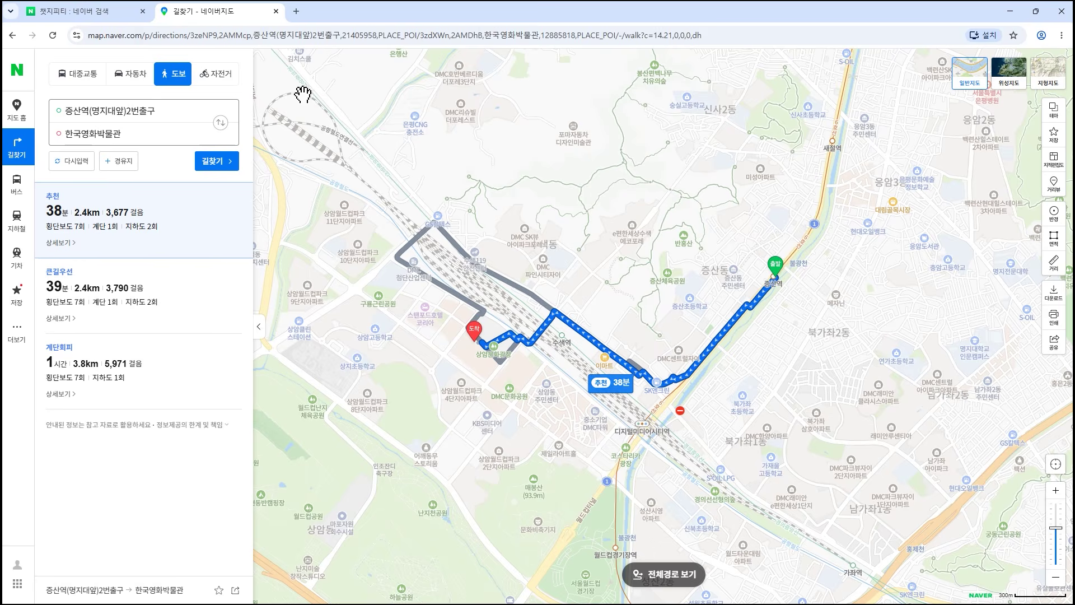
- Close the Naver Map tab and search Naver for 국립중앙도서관, correcting an initial 박물관 query
{"action": "left_click", "coordinate": [275, 11]}
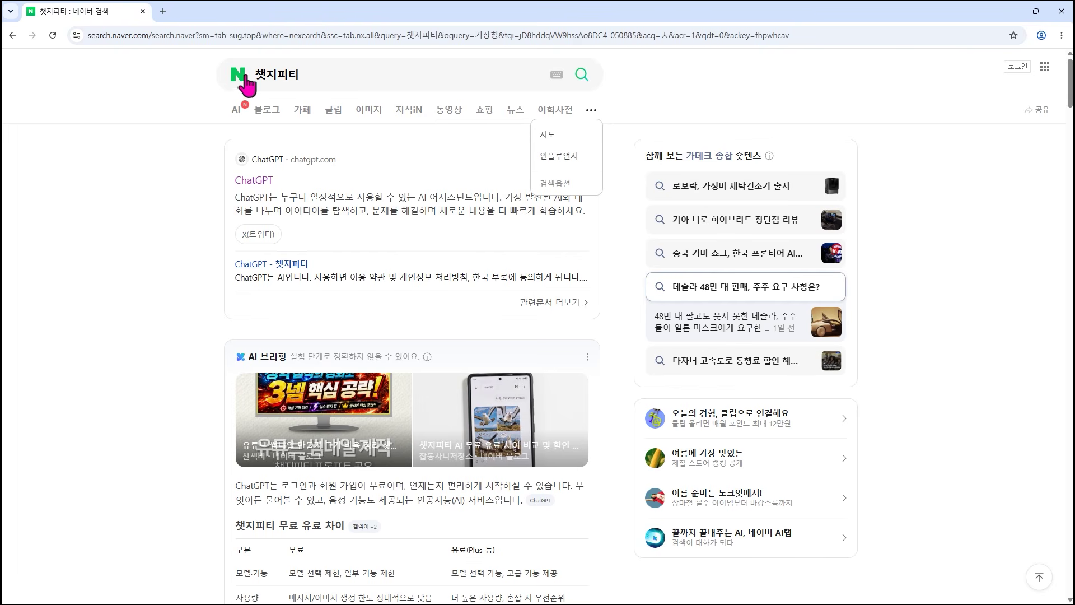
{"action": "left_click_drag", "start_coordinate": [312, 68], "coordinate": [220, 77]}
{"action": "type", "text": "국립중앙ㅂ박물관"}
{"action": "key", "text": "Return"}
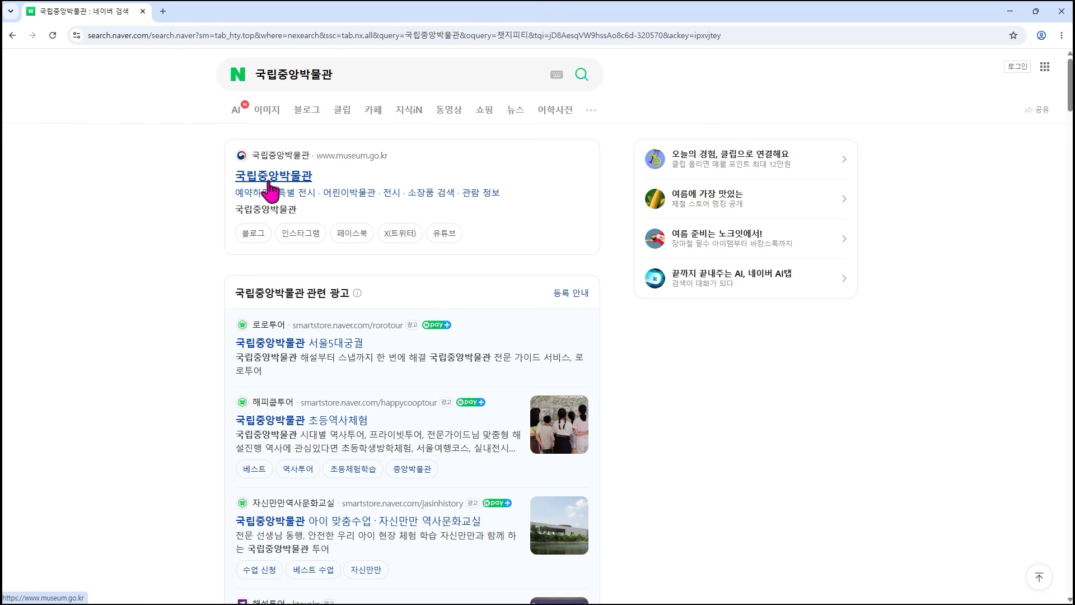
{"action": "left_click_drag", "start_coordinate": [299, 74], "coordinate": [370, 76]}
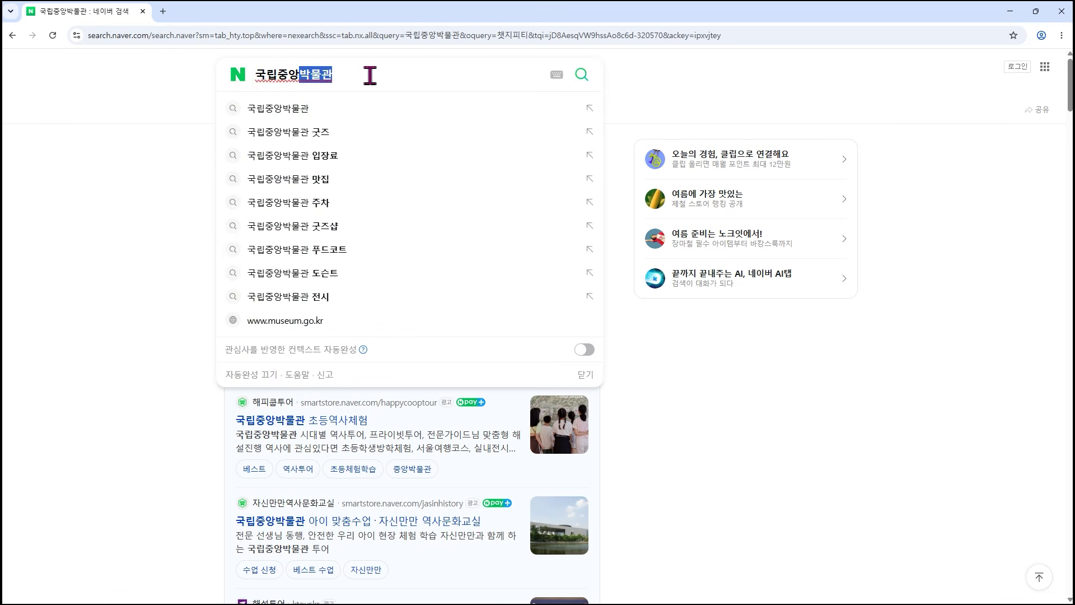
{"action": "type", "text": "도서관"}
{"action": "key", "text": "Return"}
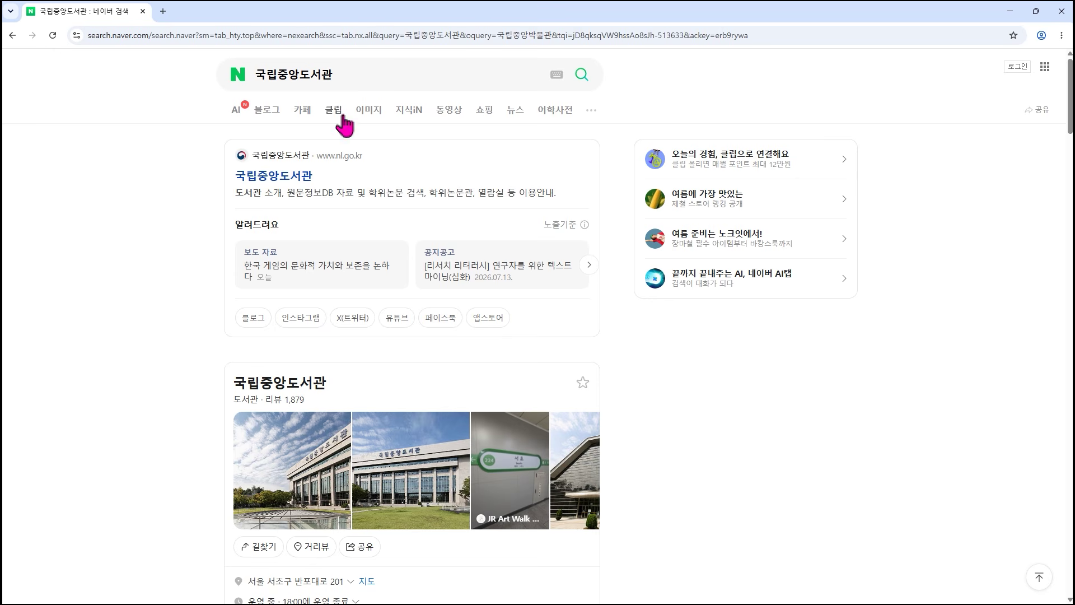
- Open the National Library of Korea site from the results and go to its nl.go.kr main page
{"action": "left_click", "coordinate": [292, 177]}
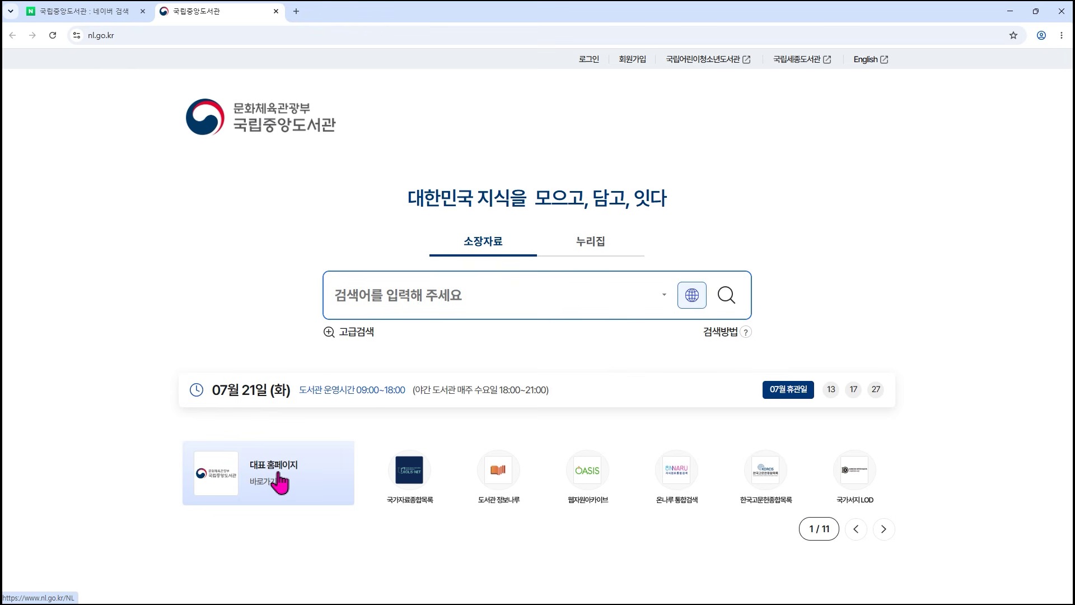
{"action": "key", "text": "ctrl+1"}
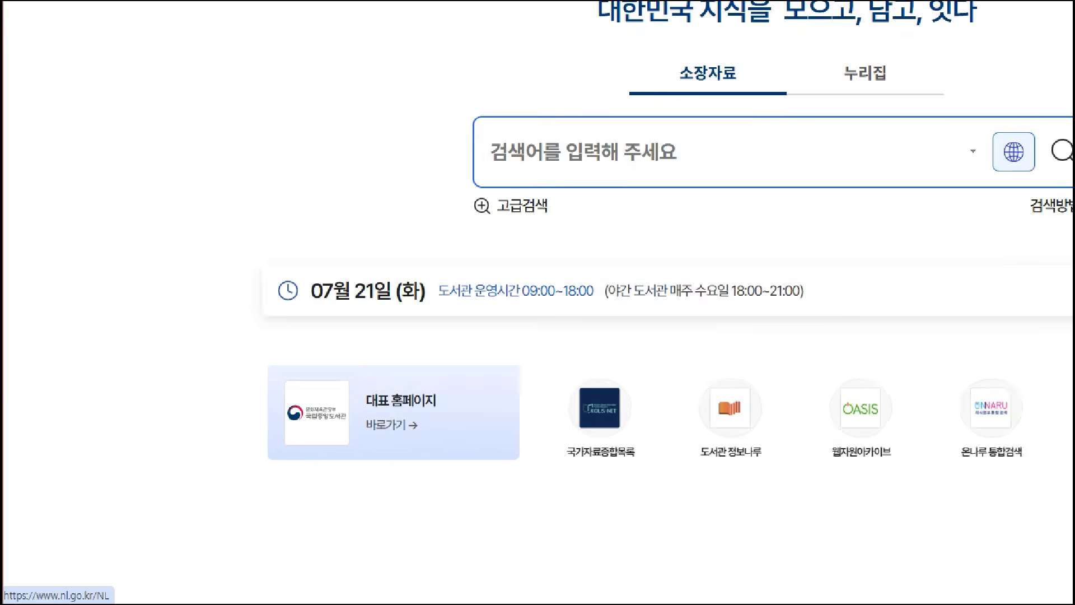
{"action": "left_click", "coordinate": [536, 338]}
{"action": "left_click_drag", "start_coordinate": [480, 291], "coordinate": [605, 379]}
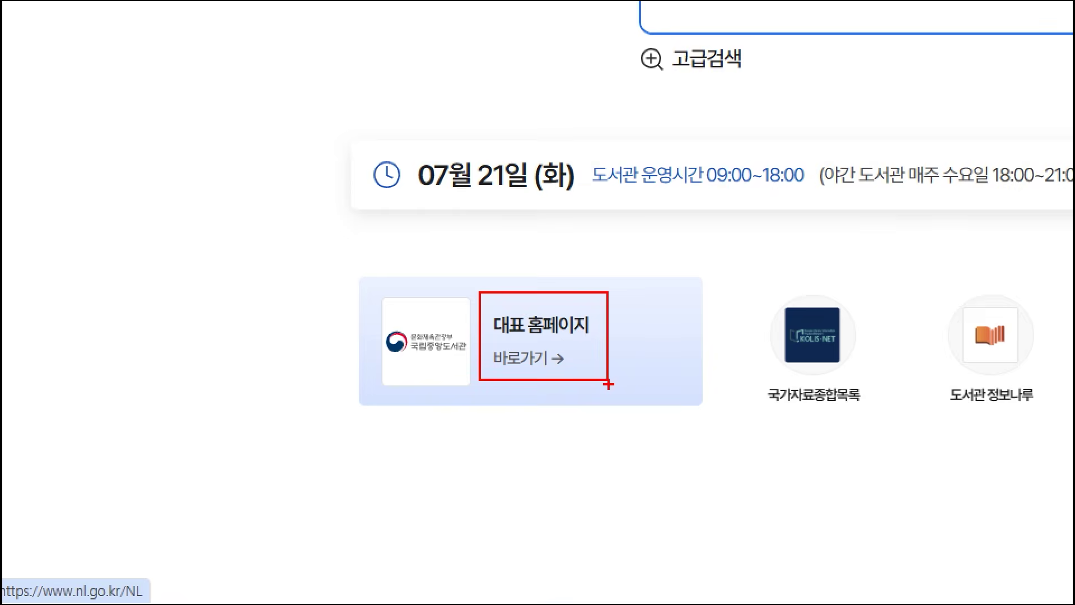
{"action": "key", "text": "Escape"}
{"action": "left_click", "coordinate": [275, 480]}
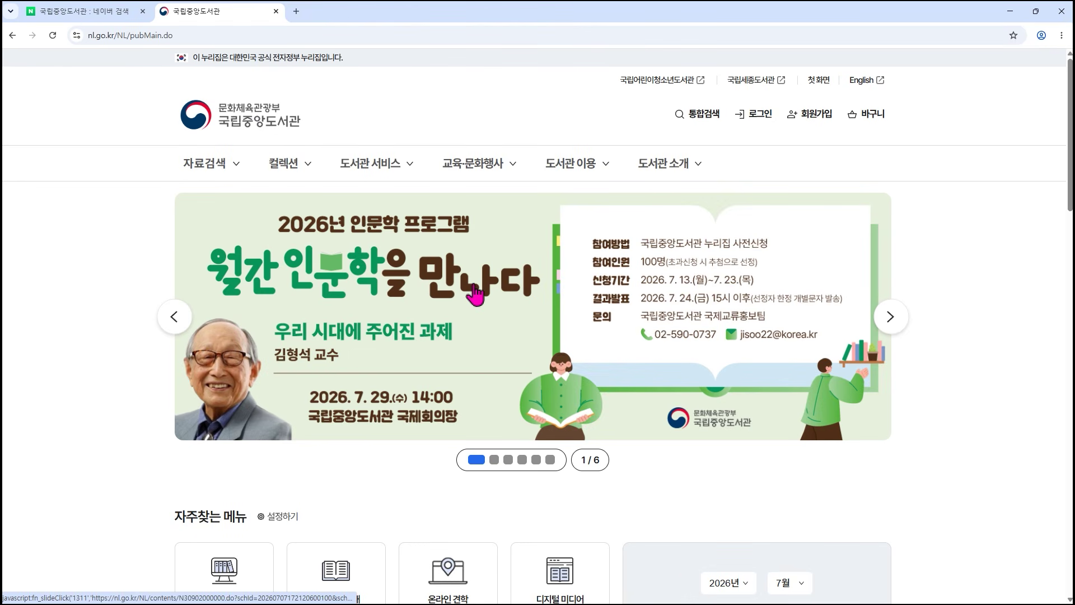
- Browse the nl.go.kr home page and expand the 컬렉션 menu showing 사서추천도서
{"action": "scroll", "coordinate": [475, 297], "scroll_direction": "down", "scroll_amount": 3}
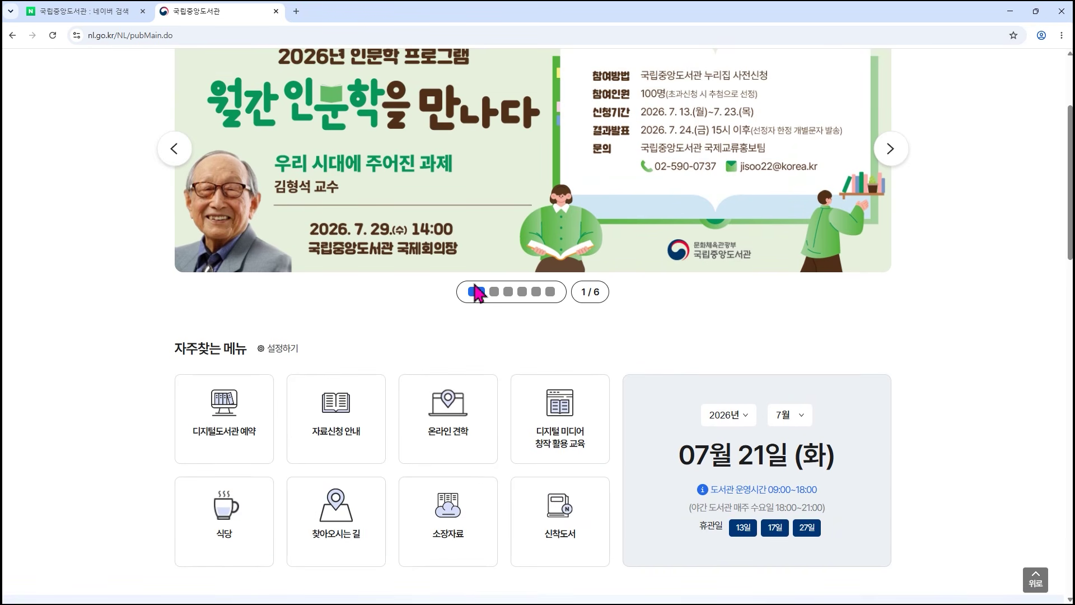
{"action": "scroll", "coordinate": [475, 292], "scroll_direction": "down", "scroll_amount": 5}
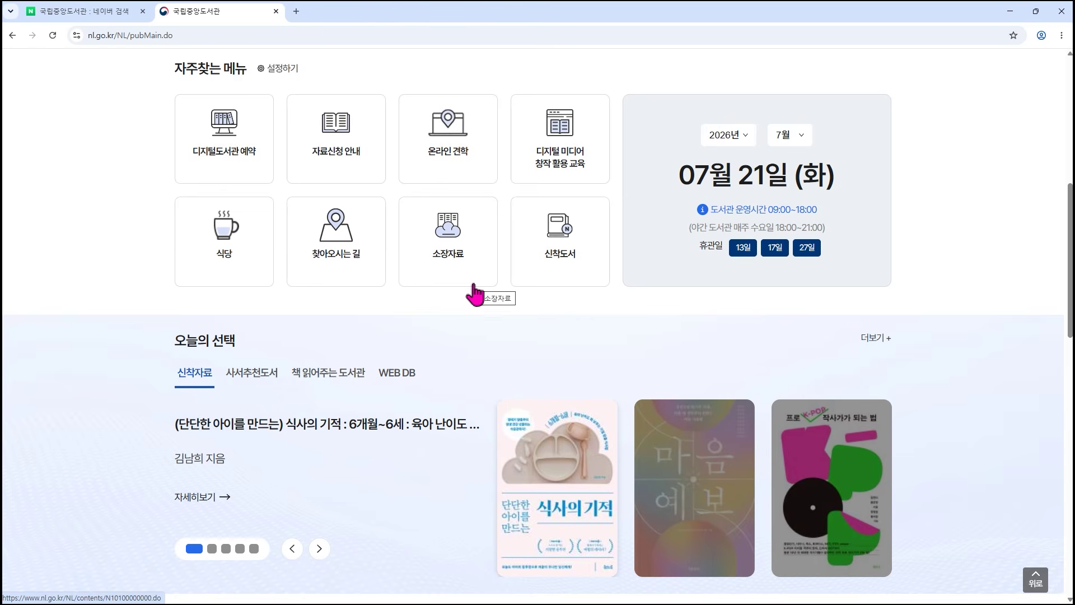
{"action": "scroll", "coordinate": [476, 292], "scroll_direction": "down", "scroll_amount": 2}
{"action": "scroll", "coordinate": [477, 289], "scroll_direction": "down", "scroll_amount": 1}
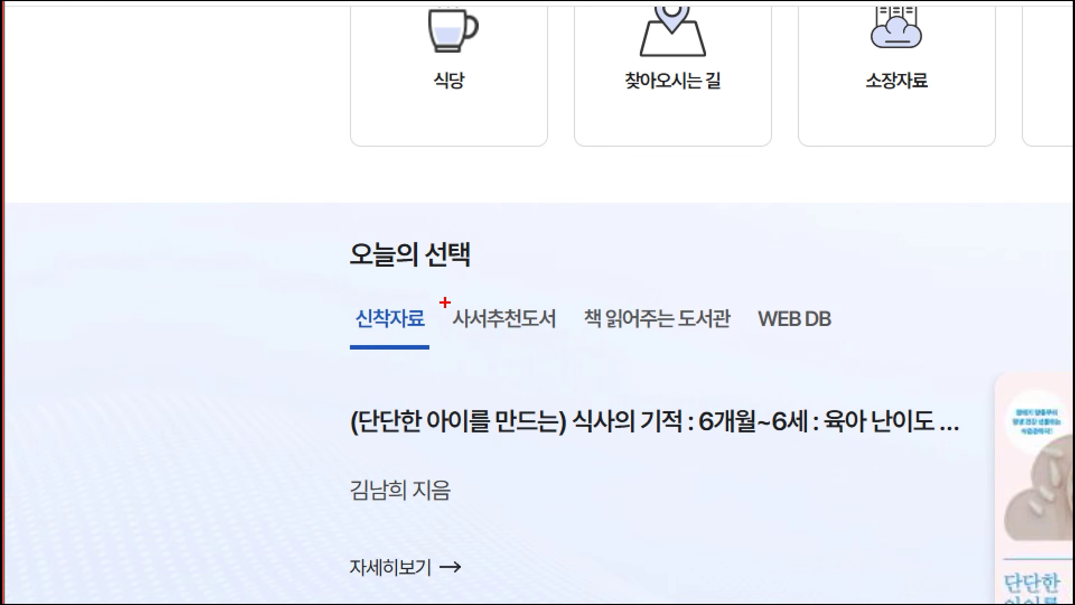
{"action": "left_click_drag", "start_coordinate": [438, 291], "coordinate": [568, 350]}
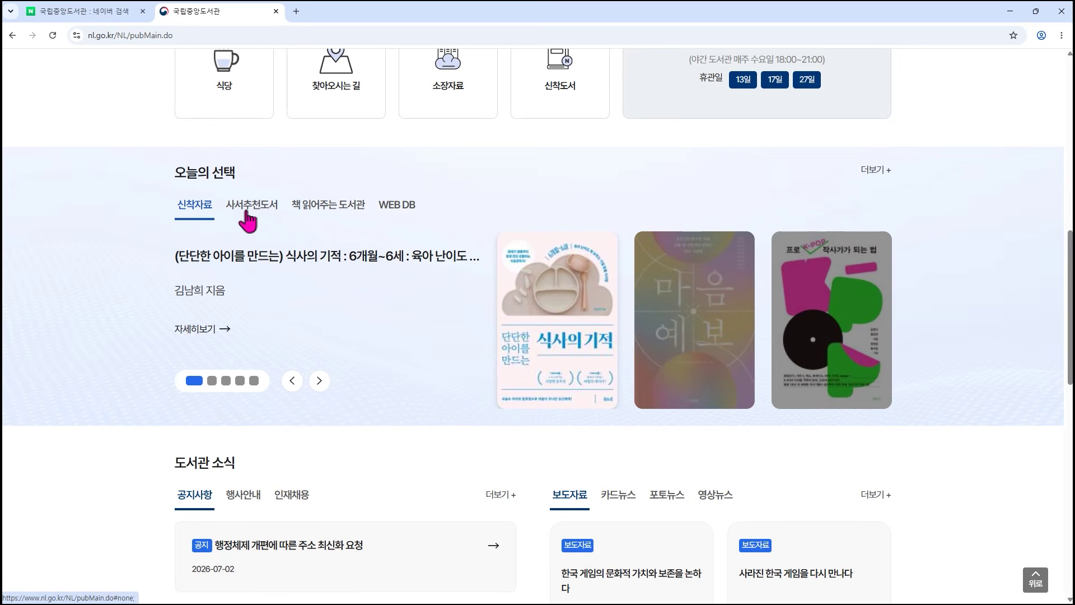
{"action": "scroll", "coordinate": [320, 283], "scroll_direction": "up", "scroll_amount": 6}
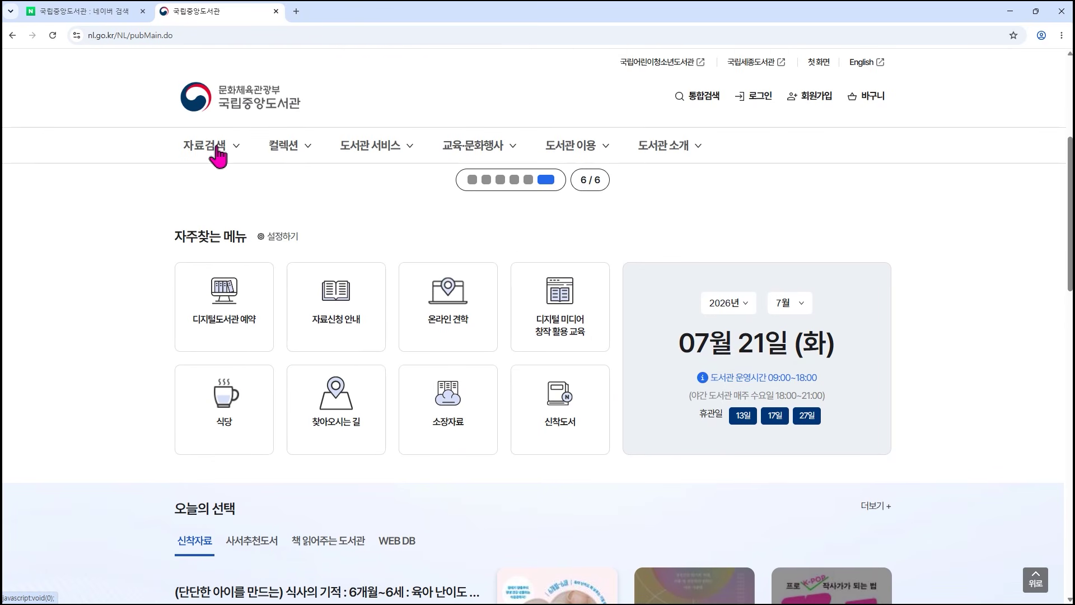
{"action": "left_click", "coordinate": [309, 152]}
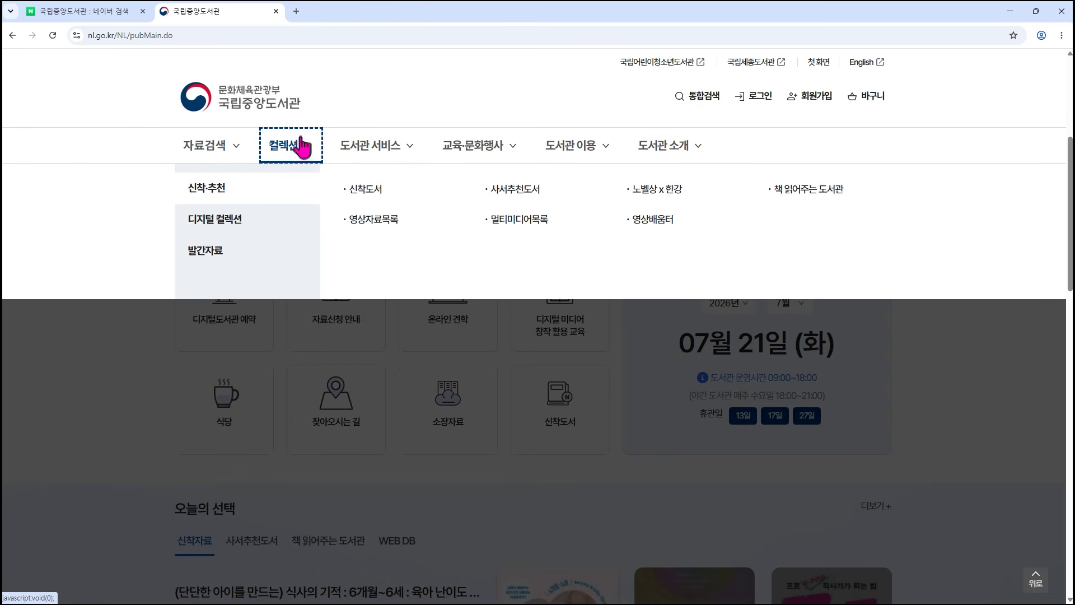
- Open the 사서추천도서 page and filter it to 사회과학 recommendations
{"action": "left_click", "coordinate": [510, 194]}
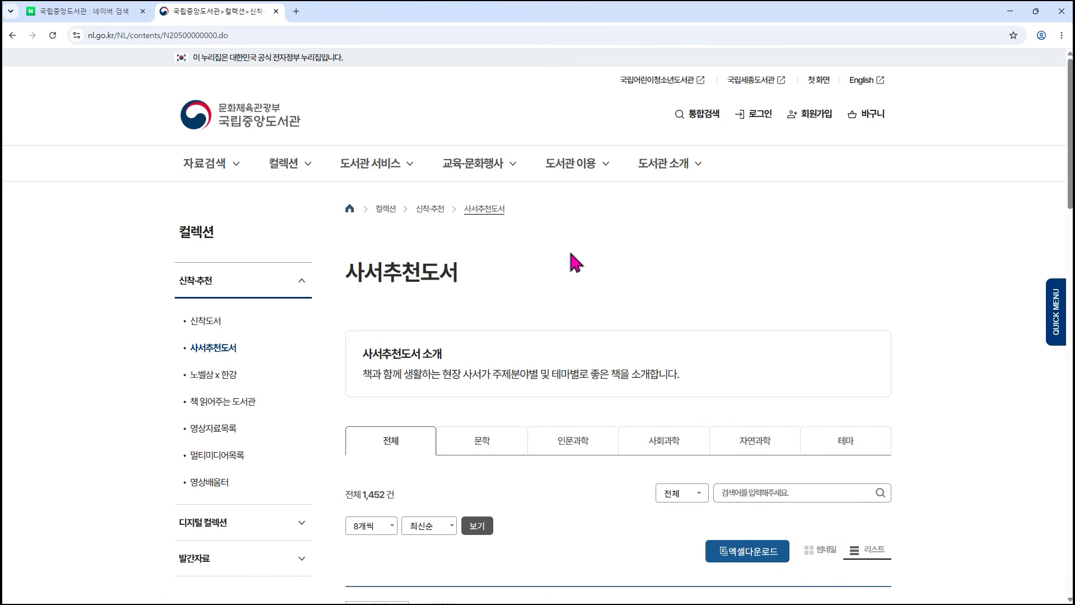
{"action": "scroll", "coordinate": [578, 253], "scroll_direction": "down", "scroll_amount": 2}
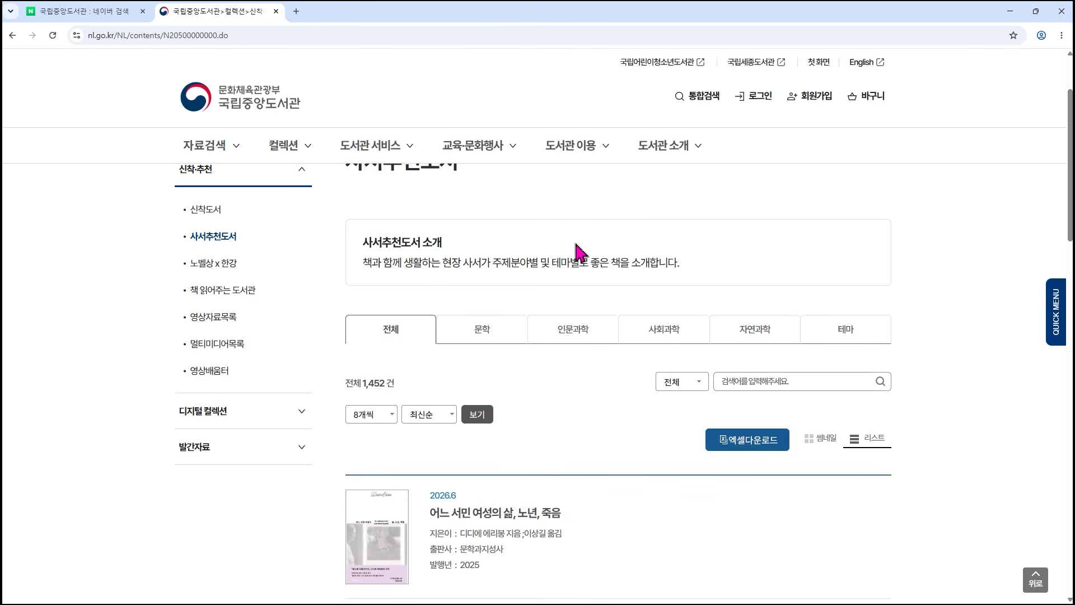
{"action": "scroll", "coordinate": [577, 246], "scroll_direction": "down", "scroll_amount": 1}
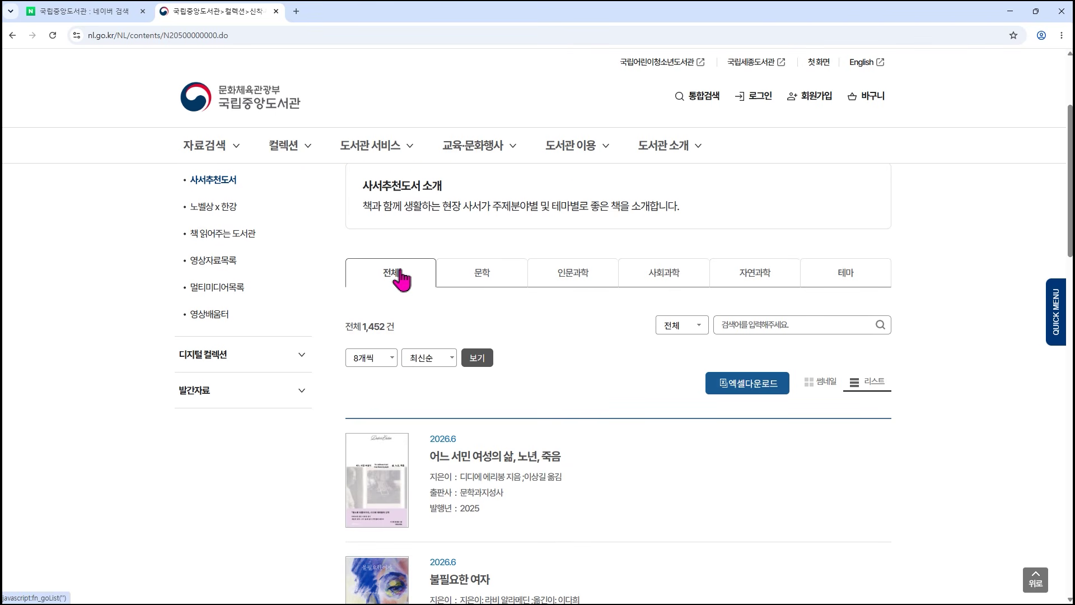
{"action": "left_click", "coordinate": [661, 278]}
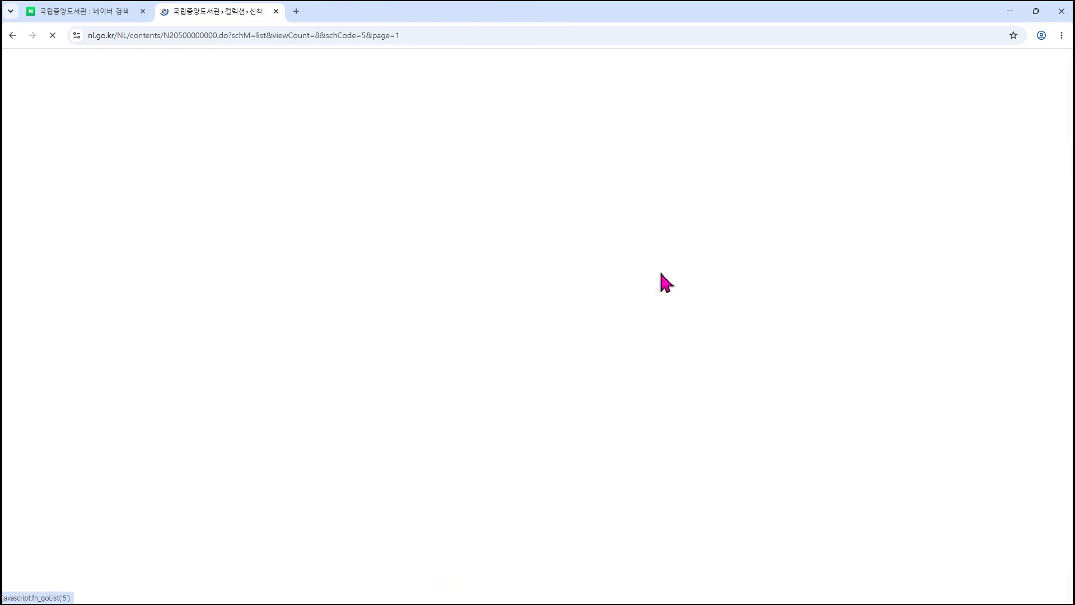
{"action": "scroll", "coordinate": [661, 282], "scroll_direction": "down", "scroll_amount": 4}
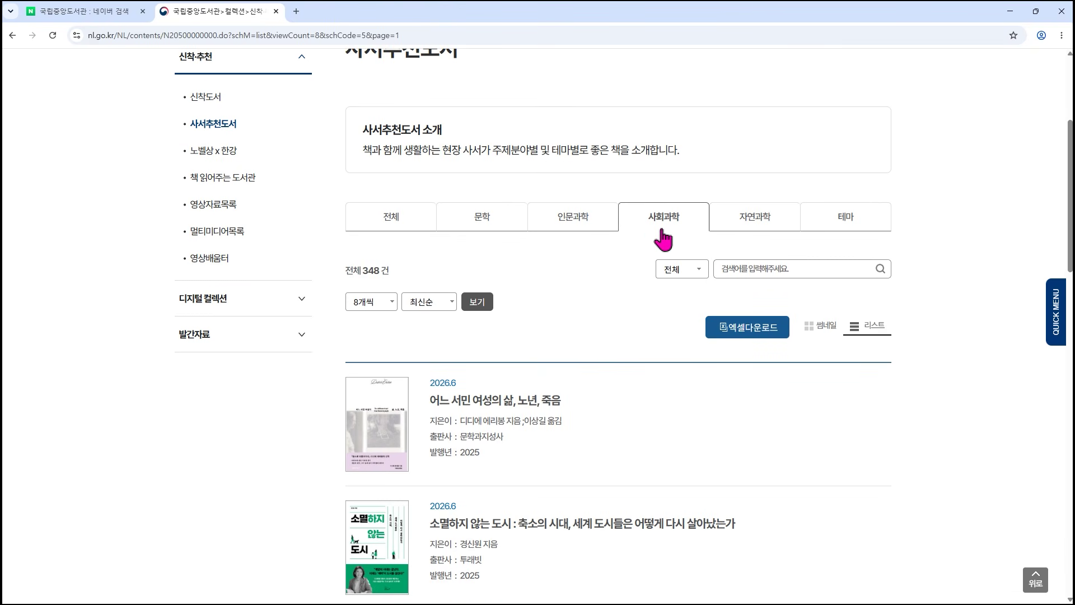
{"action": "scroll", "coordinate": [529, 255], "scroll_direction": "down", "scroll_amount": 2}
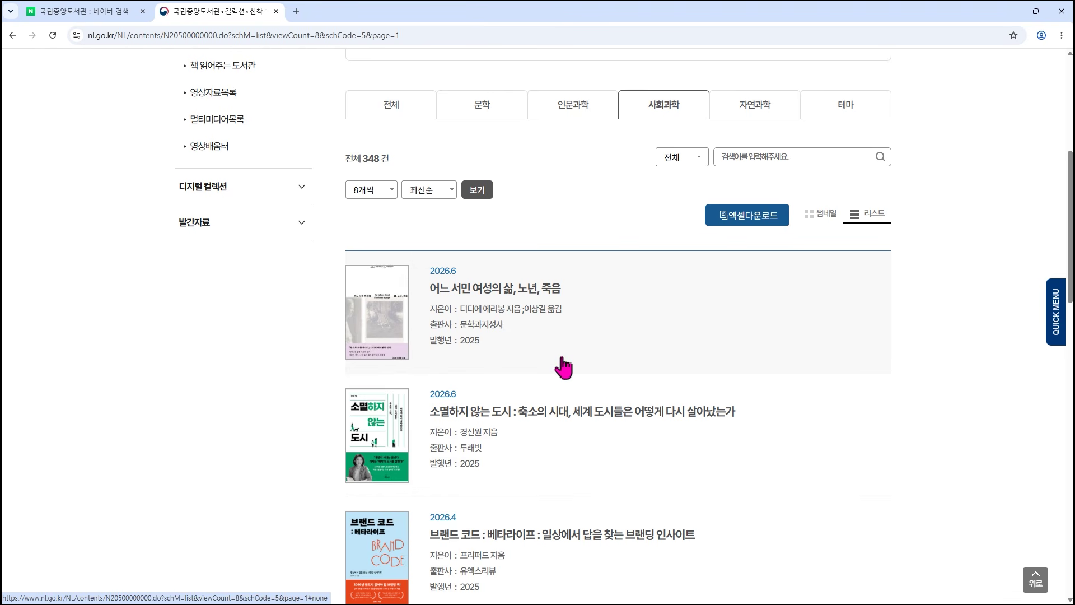
- Open the first pick, 어느 서민 여성의 삶, 노년, 죽음, and select its title
{"action": "left_click_drag", "start_coordinate": [578, 297], "coordinate": [434, 297]}
{"action": "left_click", "coordinate": [442, 289]}
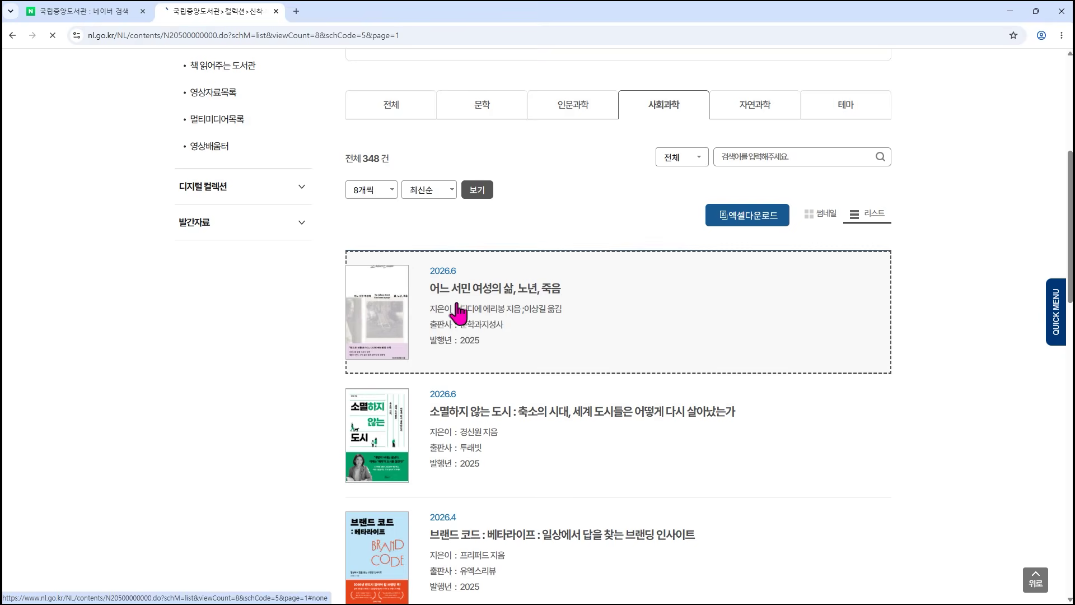
{"action": "left_click_drag", "start_coordinate": [416, 346], "coordinate": [570, 353]}
{"action": "key", "text": "super+c"}
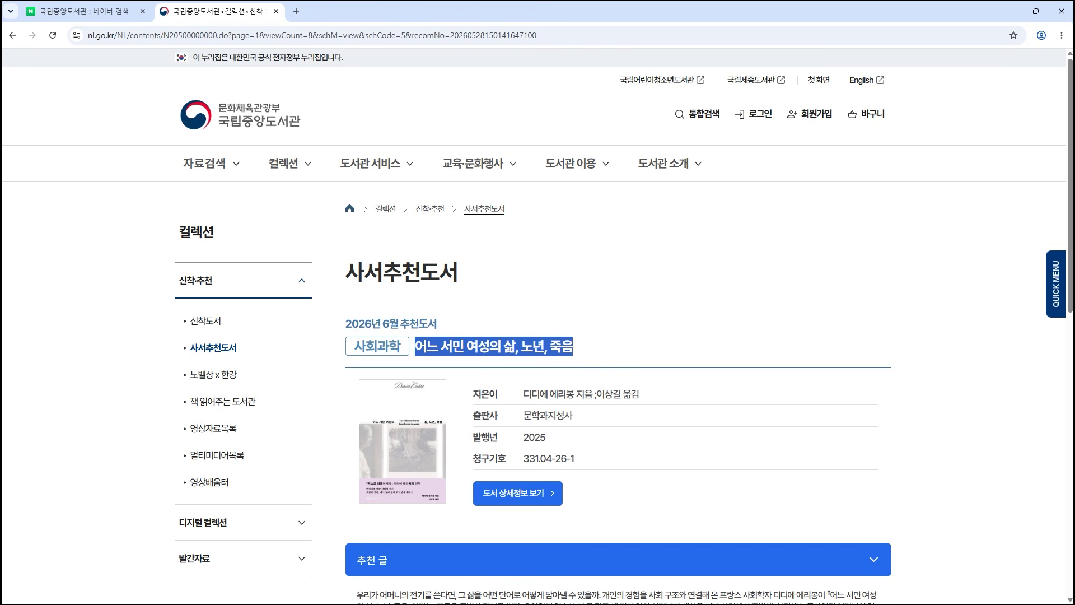
- Paste 어느 서민 여성의 삶, 노년, 죽음 as plain text into 문제10, then return to the library list
{"action": "key", "text": "alt+Tab"}
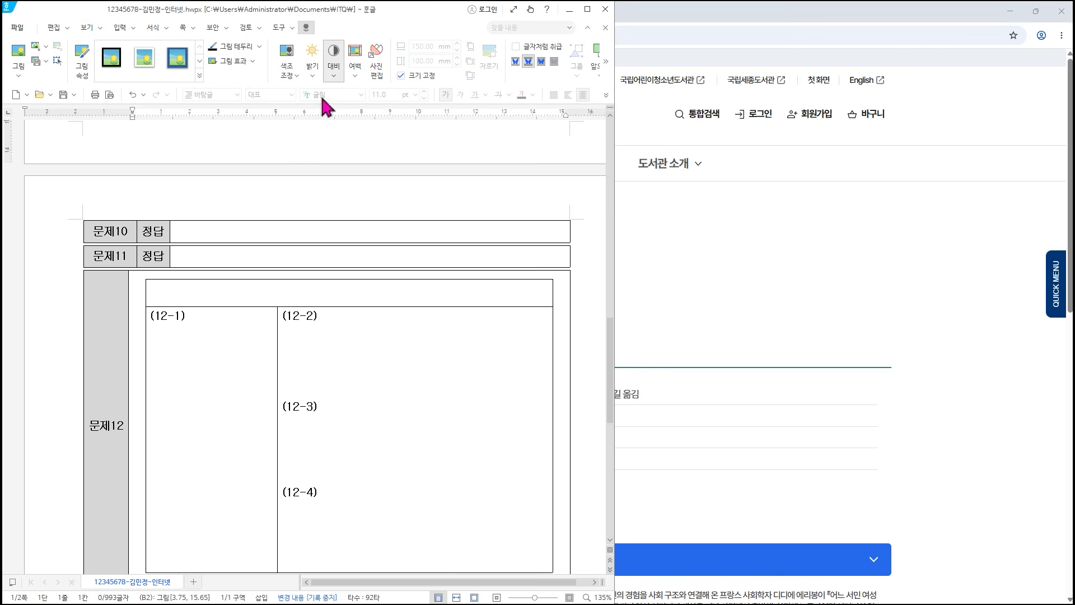
{"action": "left_click", "coordinate": [229, 230]}
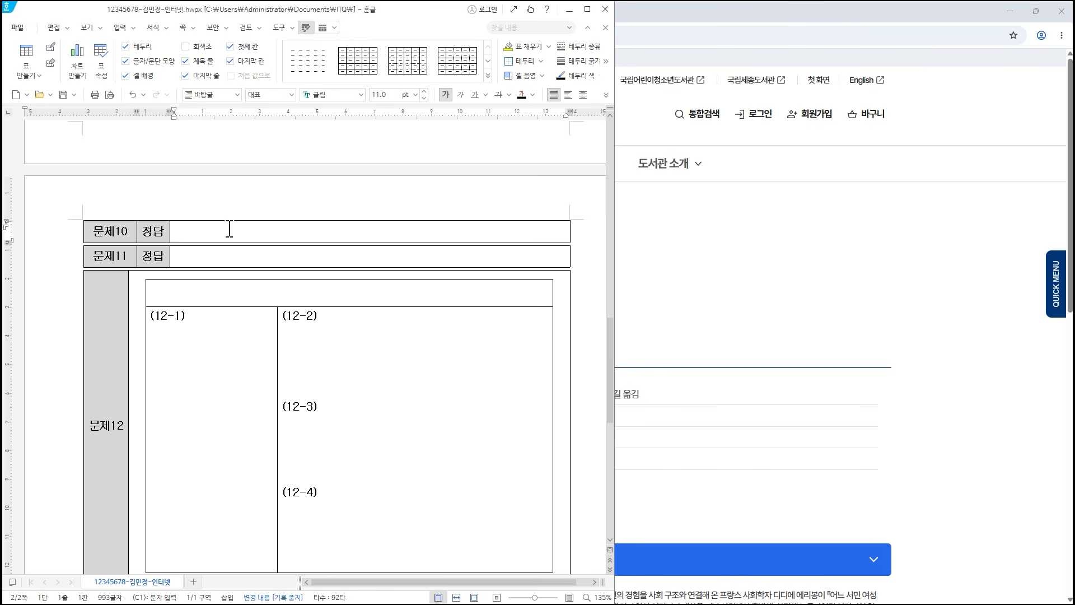
{"action": "key", "text": "ctrl+v"}
{"action": "left_click", "coordinate": [213, 300]}
{"action": "left_click", "coordinate": [419, 273]}
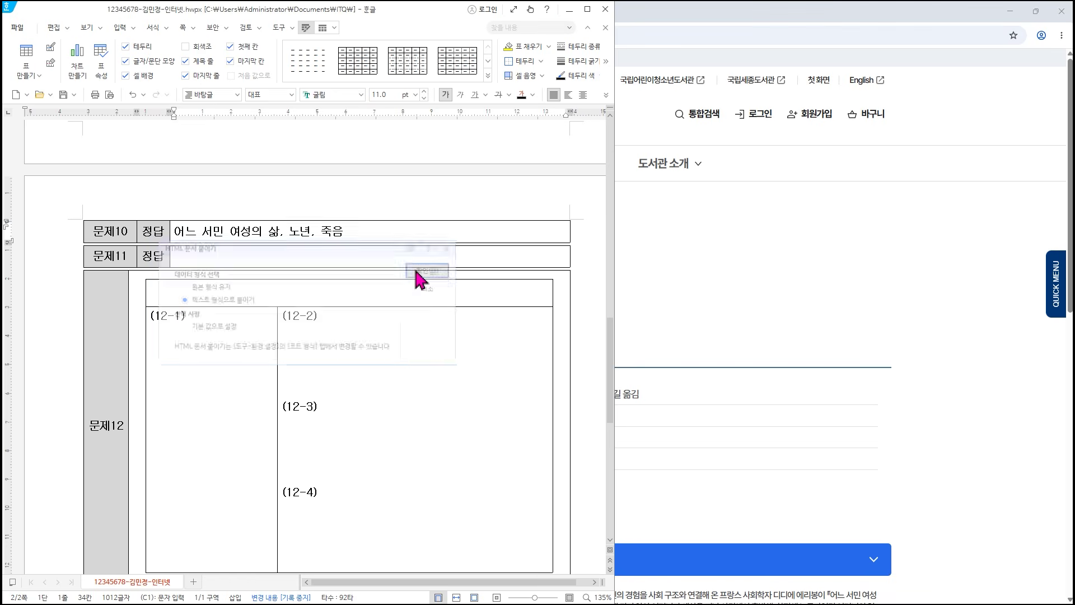
{"action": "left_click", "coordinate": [676, 297]}
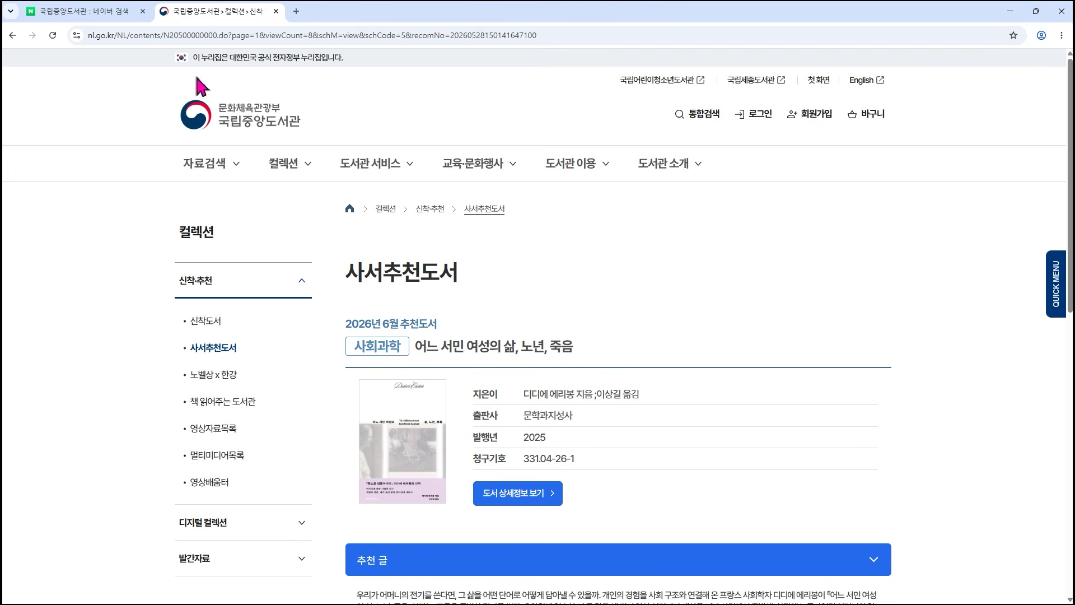
{"action": "left_click", "coordinate": [13, 35]}
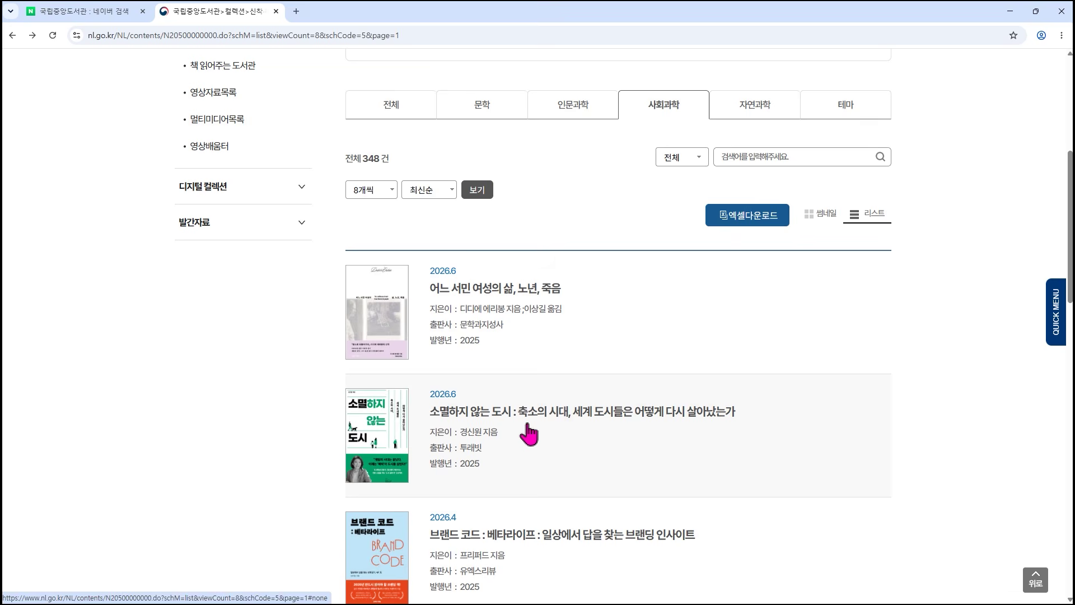
- Copy the second book's title, 소멸하지 않는 도시 : 축소의 시대…, onto a new 문제10 line as plain text
{"action": "left_click", "coordinate": [509, 417]}
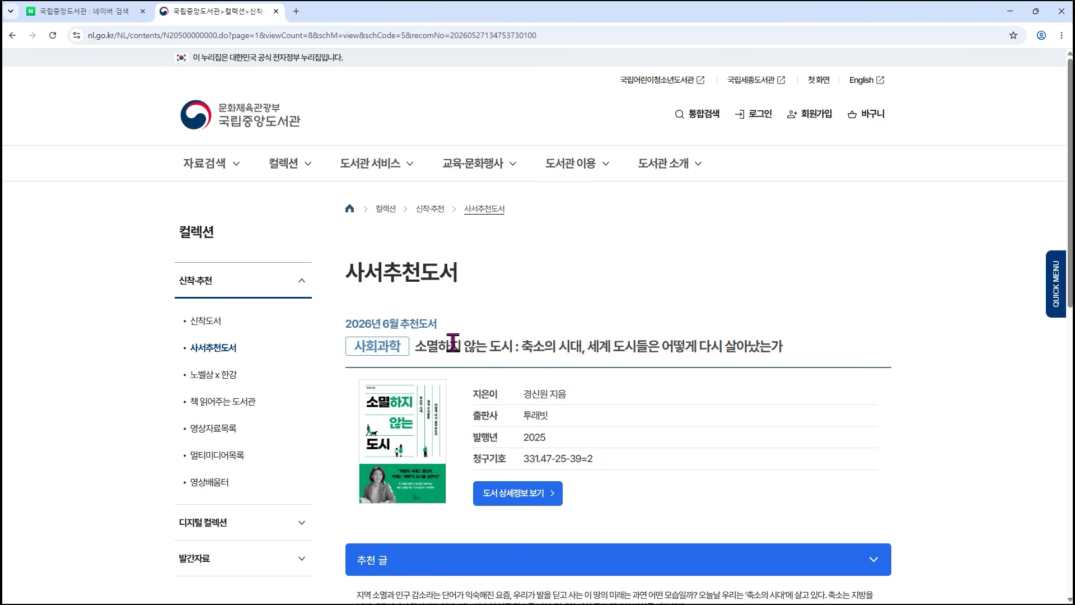
{"action": "left_click_drag", "start_coordinate": [421, 346], "coordinate": [787, 361]}
{"action": "key", "text": "super+c"}
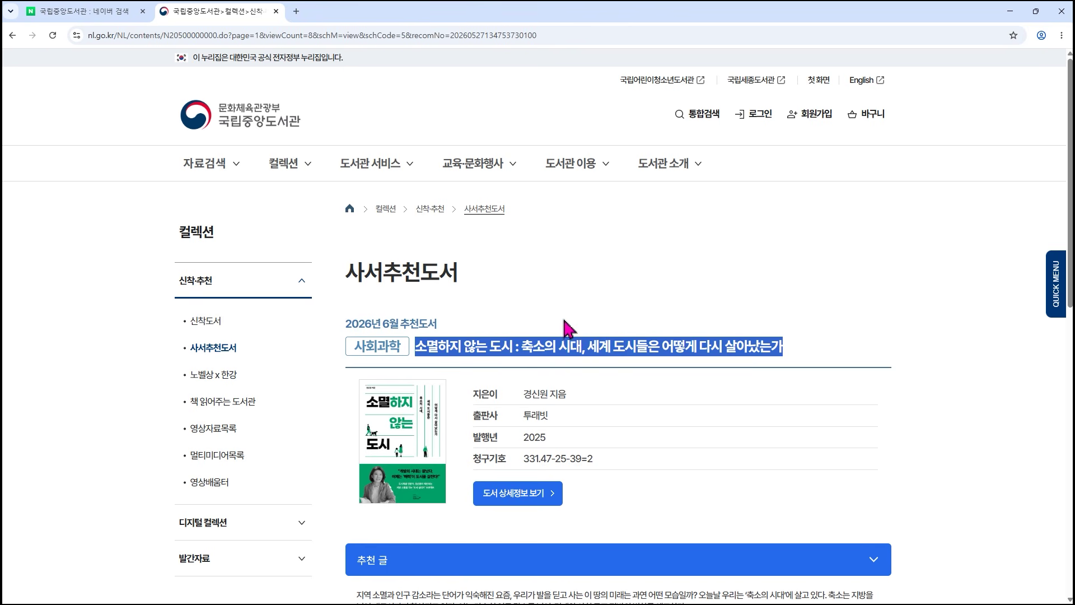
{"action": "key", "text": "alt+Tab"}
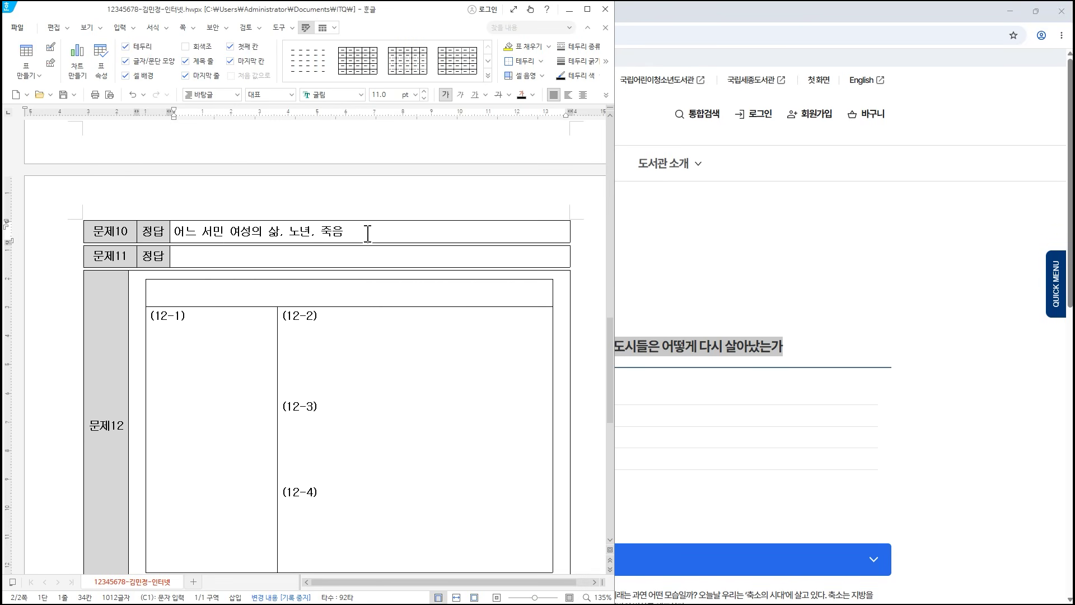
{"action": "key", "text": "Return"}
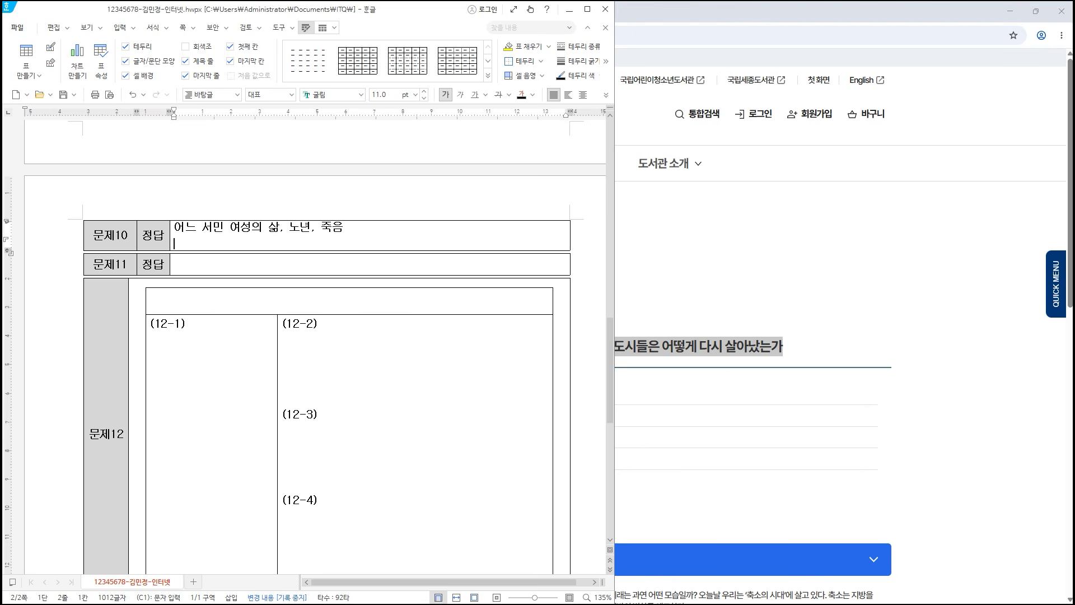
{"action": "key", "text": "ctrl+v"}
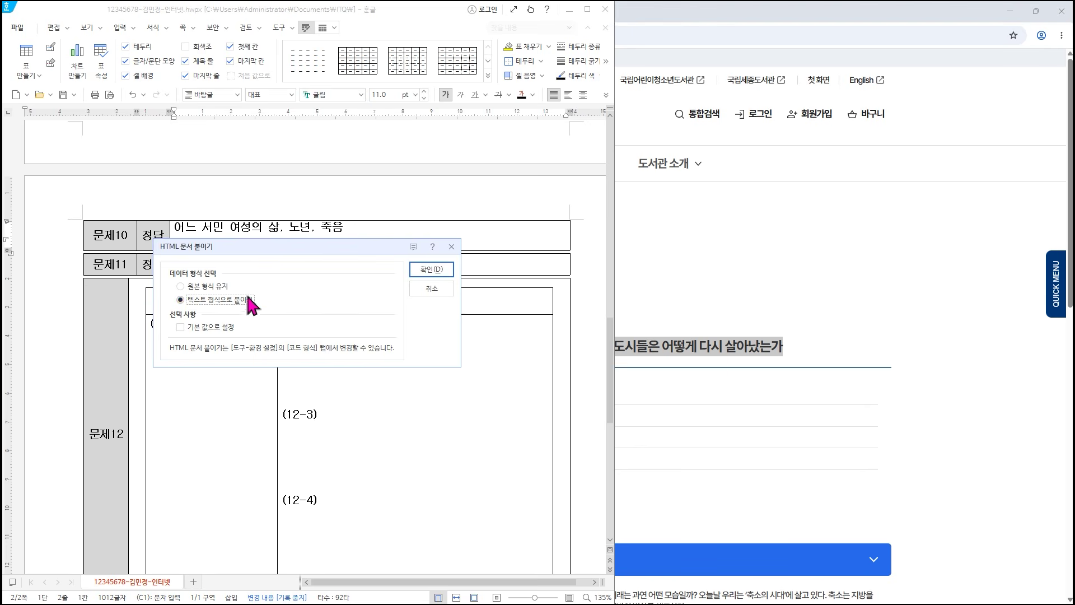
{"action": "left_click", "coordinate": [437, 271]}
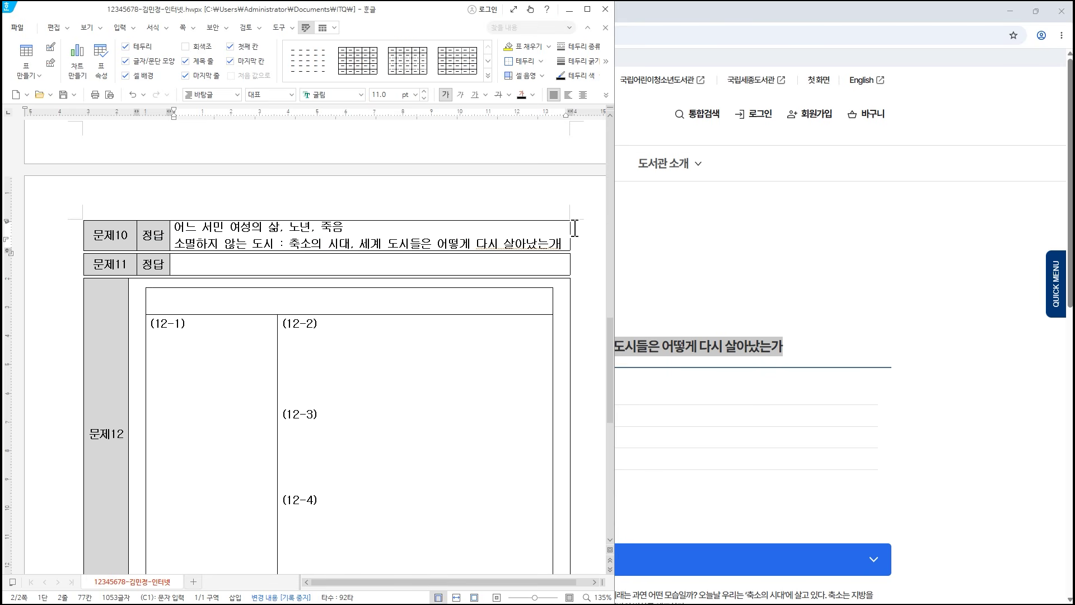
{"action": "left_click", "coordinate": [668, 236]}
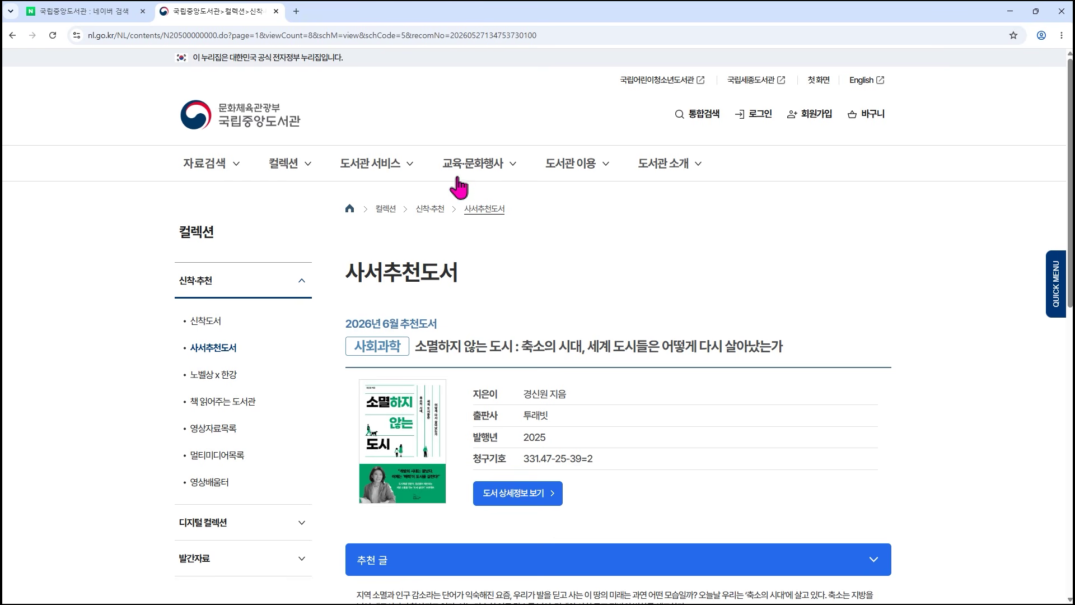
- On the nl.go.kr home page, show the 사서추천도서 picks and open the featured book's details
{"action": "left_click", "coordinate": [259, 122]}
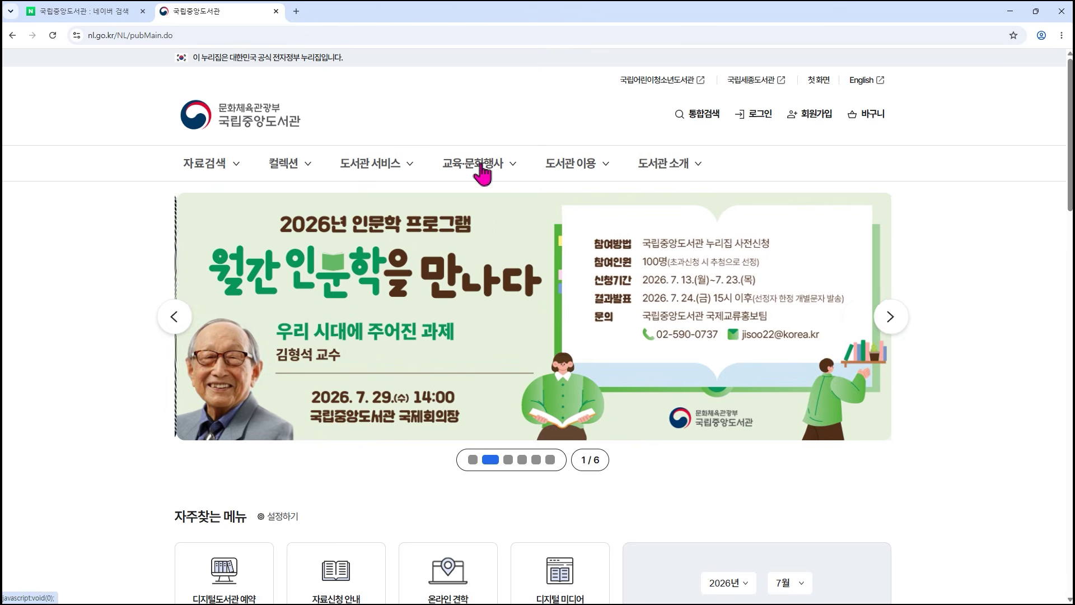
{"action": "scroll", "coordinate": [328, 274], "scroll_direction": "down", "scroll_amount": 3}
{"action": "scroll", "coordinate": [327, 275], "scroll_direction": "down", "scroll_amount": 7}
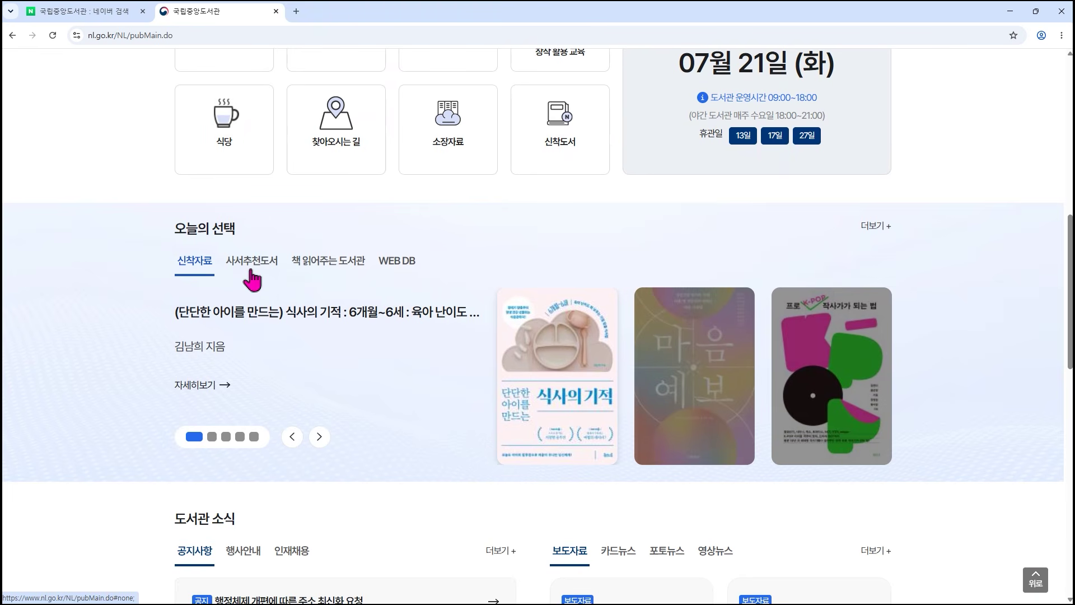
{"action": "left_click", "coordinate": [253, 262]}
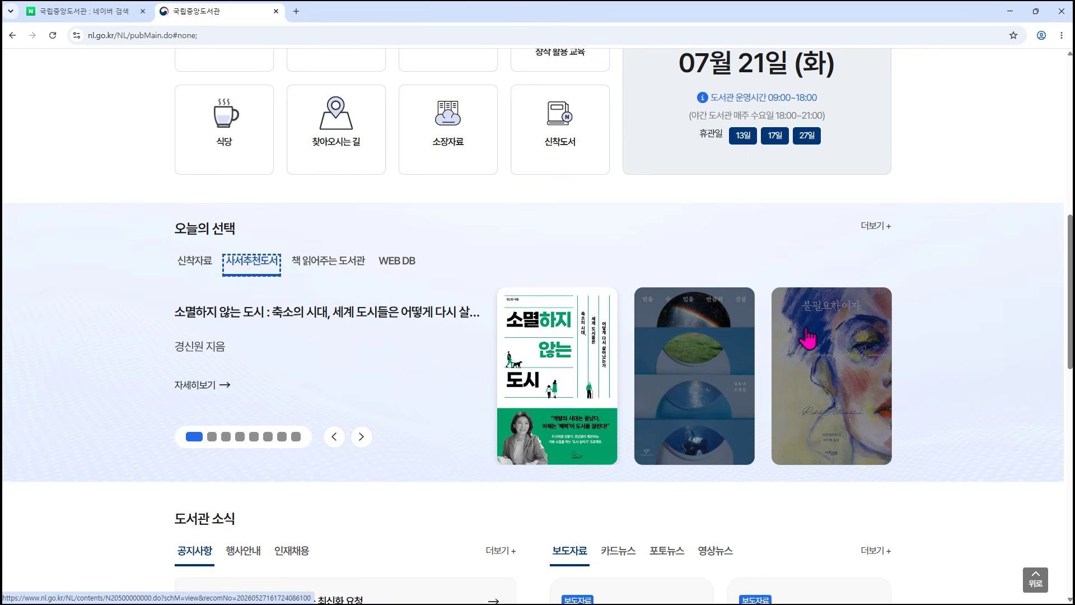
{"action": "left_click", "coordinate": [208, 385]}
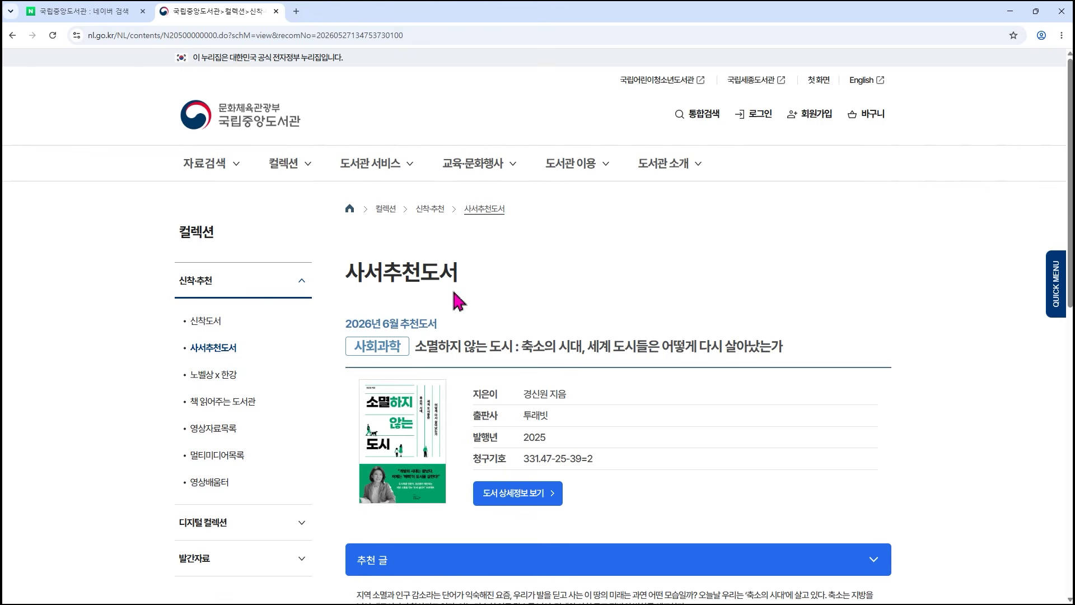
- Review the featured book's page, then minimize Chrome to reveal the answer sheet and question PDF
{"action": "scroll", "coordinate": [458, 302], "scroll_direction": "down", "scroll_amount": 3}
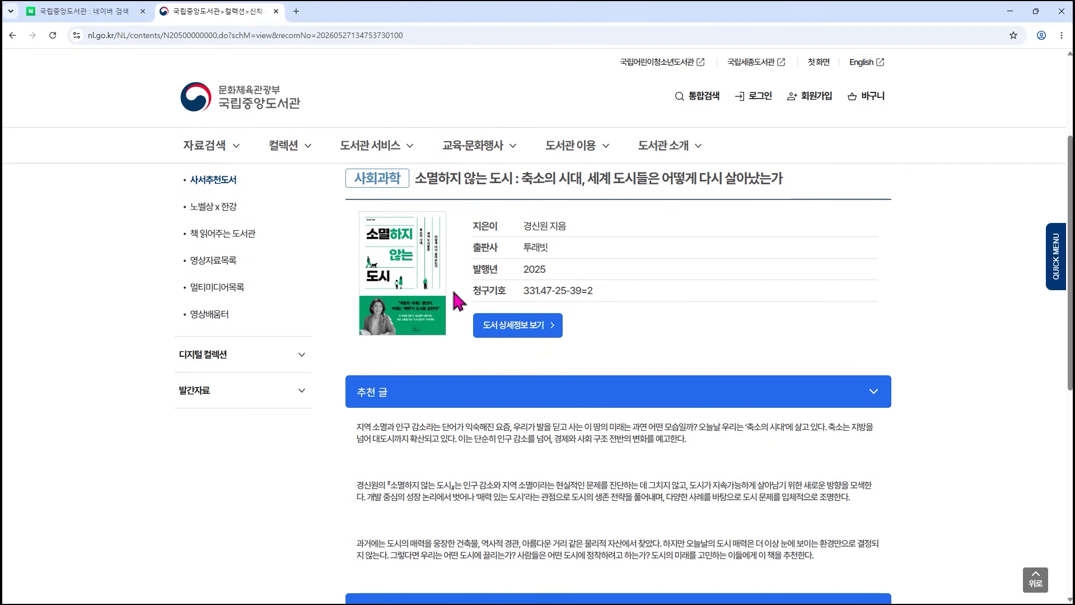
{"action": "scroll", "coordinate": [458, 303], "scroll_direction": "up", "scroll_amount": 1}
{"action": "scroll", "coordinate": [458, 302], "scroll_direction": "up", "scroll_amount": 2}
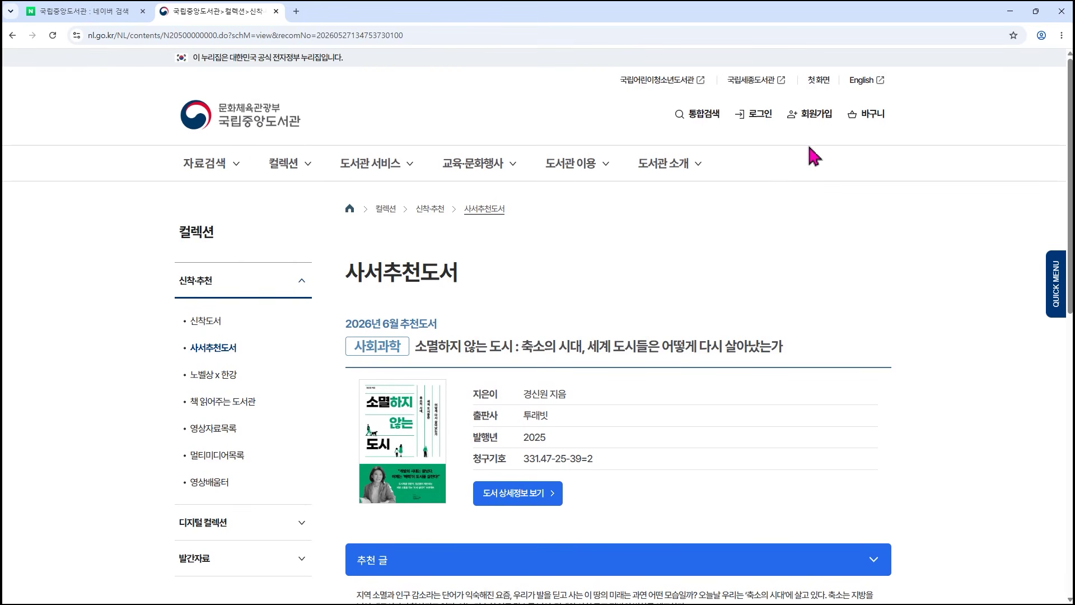
{"action": "left_click", "coordinate": [1010, 11]}
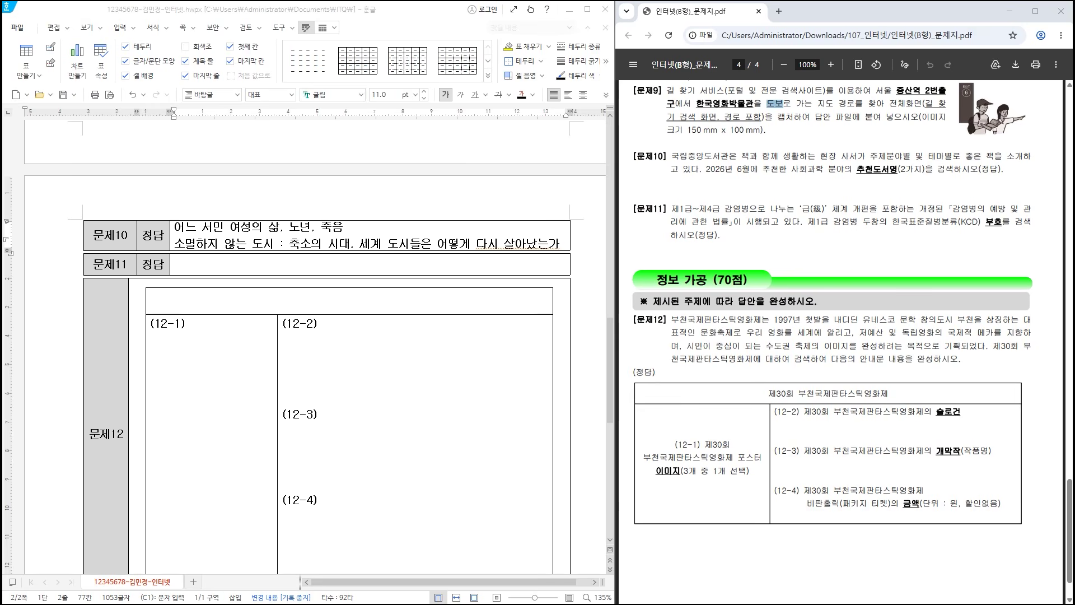
- Dock Chrome on the left half and search Naver for smallpox's 한국표준질병분류 code
{"action": "key", "text": "alt+Tab"}
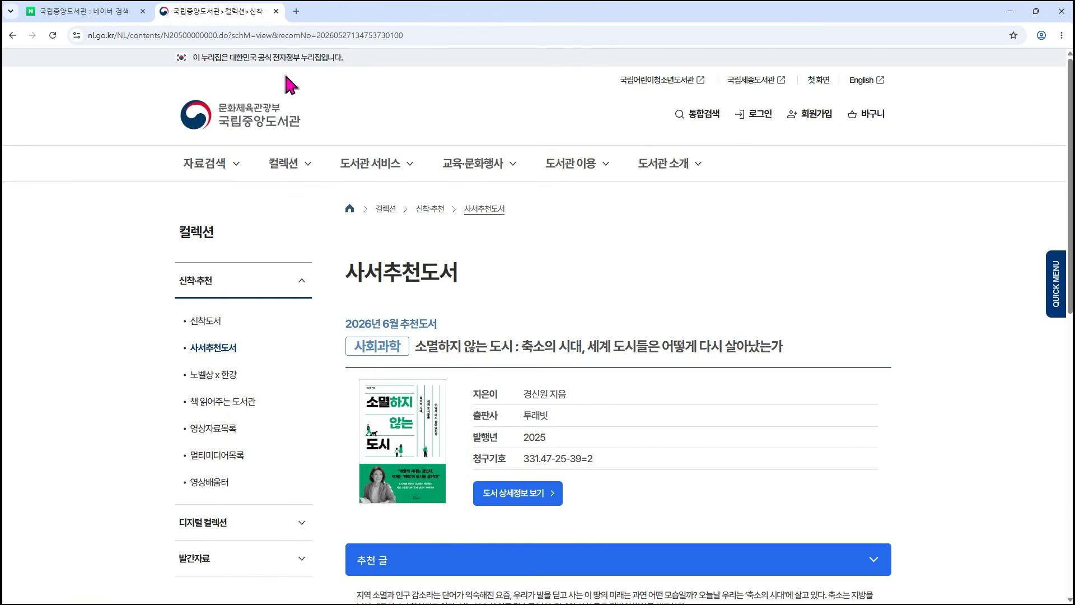
{"action": "left_click", "coordinate": [276, 11]}
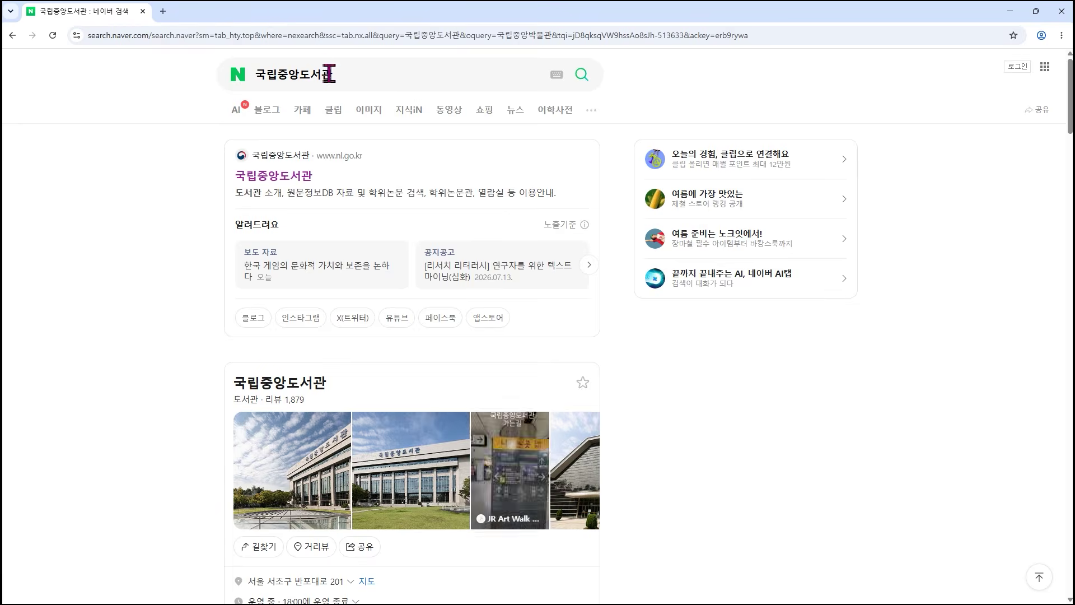
{"action": "left_click_drag", "start_coordinate": [364, 21], "coordinate": [12, 107]}
{"action": "left_click_drag", "start_coordinate": [153, 72], "coordinate": [6, 88]}
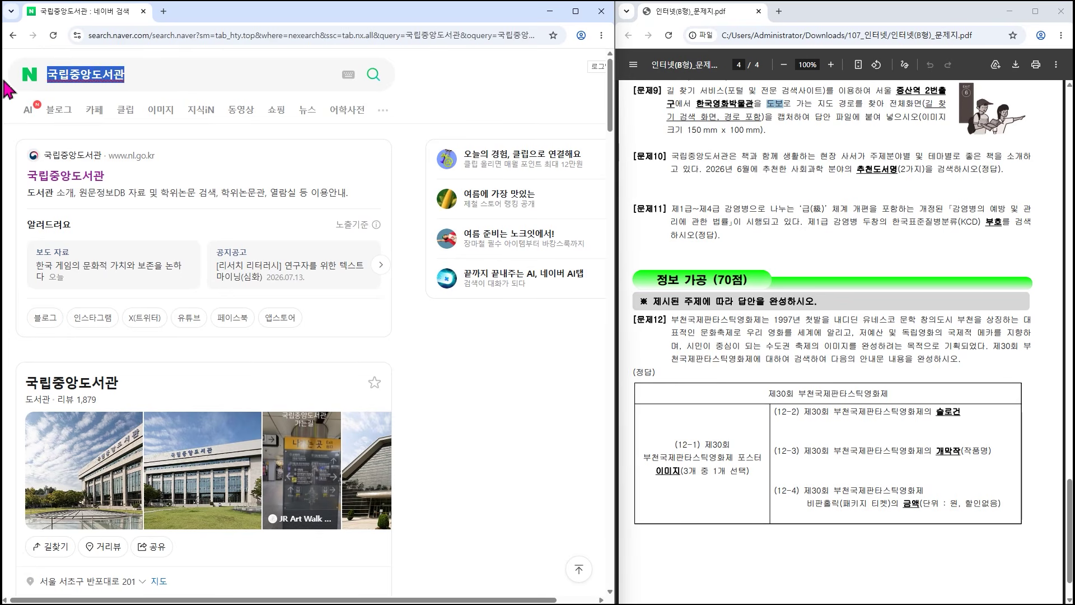
{"action": "type", "text": "제1급 감여"}
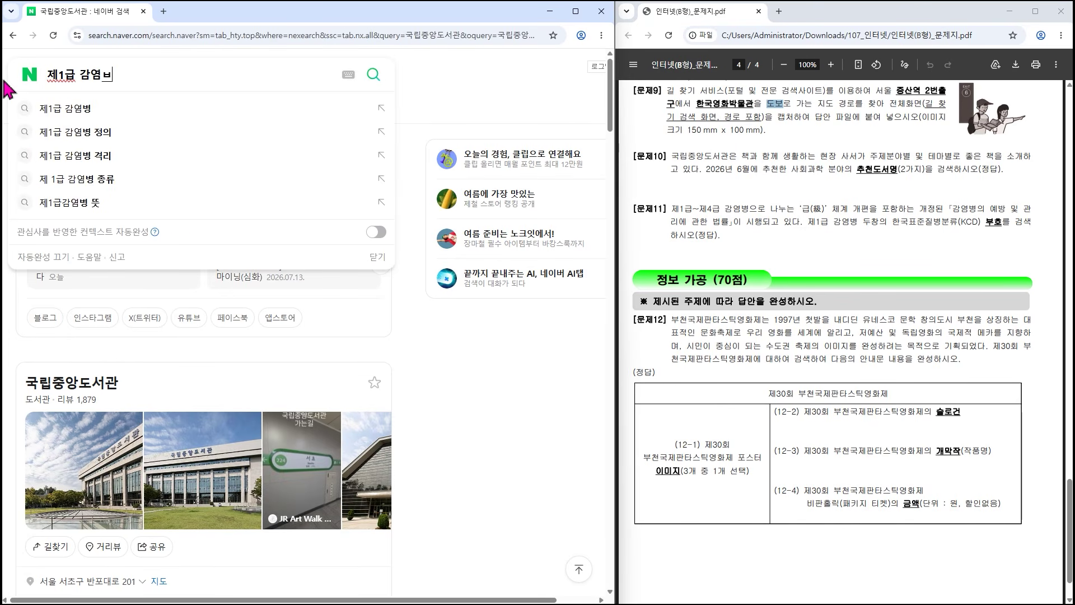
{"action": "type", "text": "병 두창의 한ㄱ국표"}
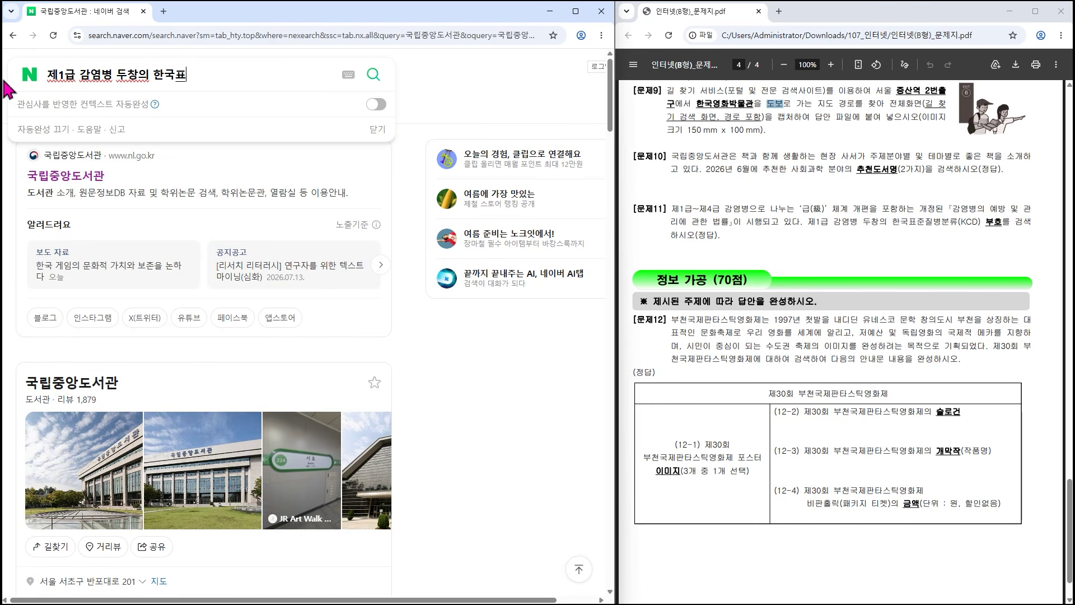
{"action": "type", "text": "준질병분류 부호"}
{"action": "key", "text": "Return"}
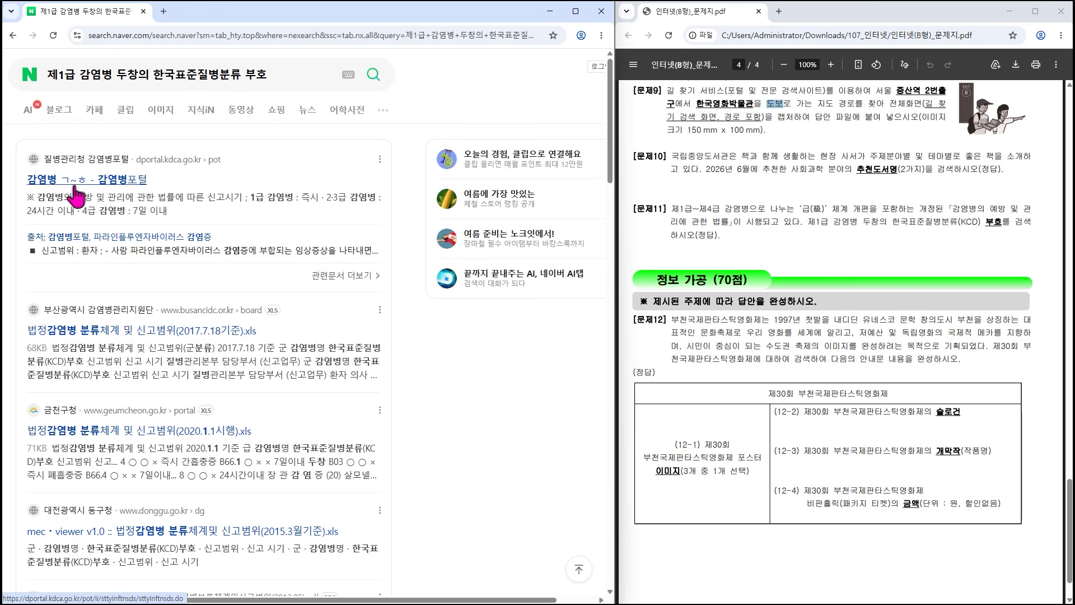
- Open the KDCA infectious disease portal's 1급 감염병 table and select code B03 for 두창
{"action": "left_click", "coordinate": [108, 188]}
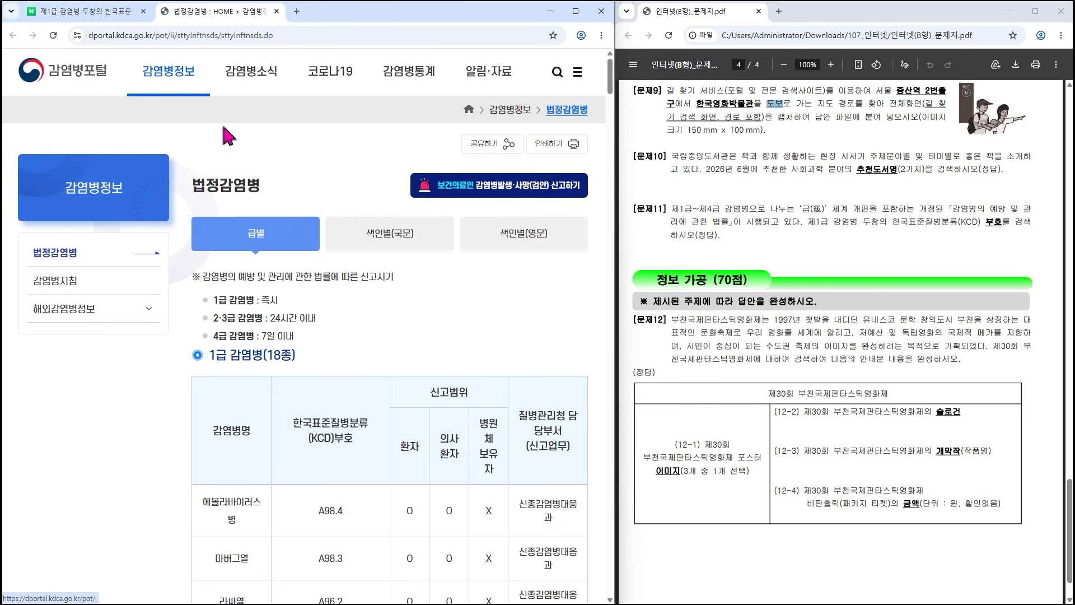
{"action": "scroll", "coordinate": [340, 185], "scroll_direction": "down", "scroll_amount": 3}
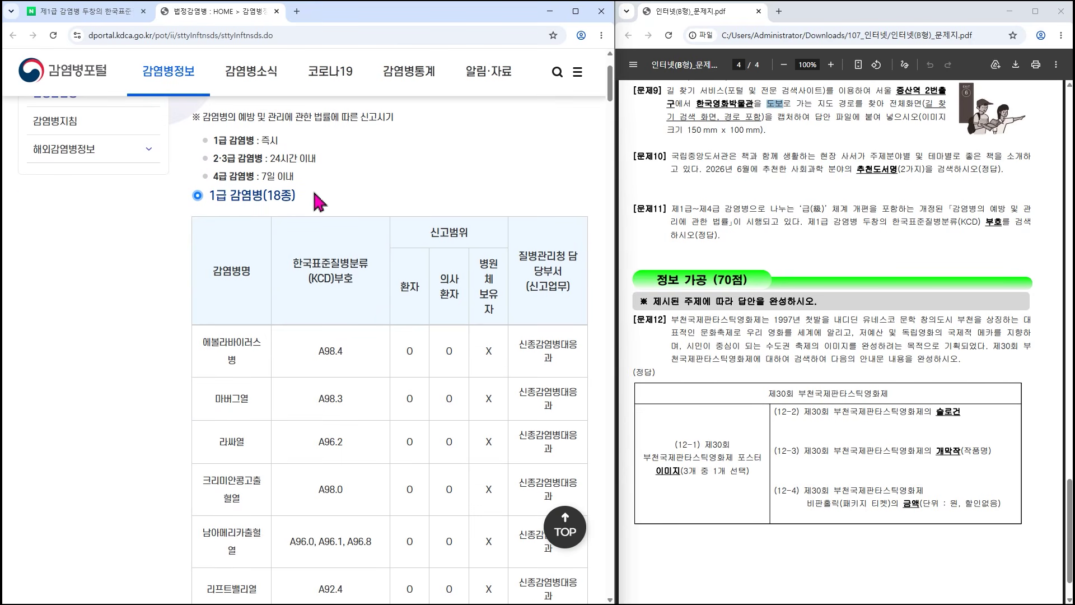
{"action": "scroll", "coordinate": [315, 199], "scroll_direction": "down", "scroll_amount": 1}
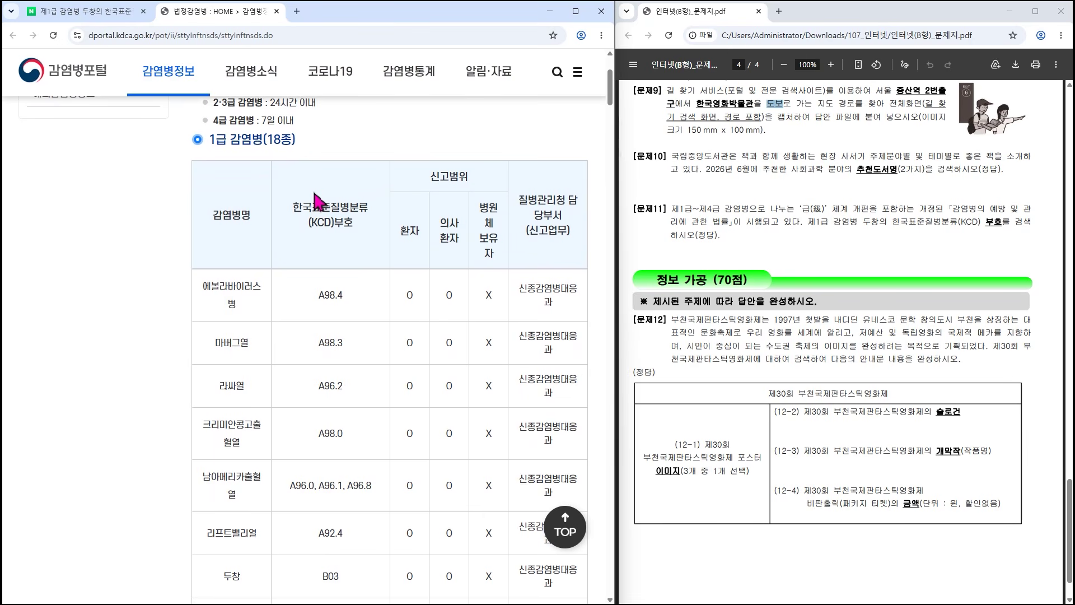
{"action": "scroll", "coordinate": [316, 199], "scroll_direction": "down", "scroll_amount": 6}
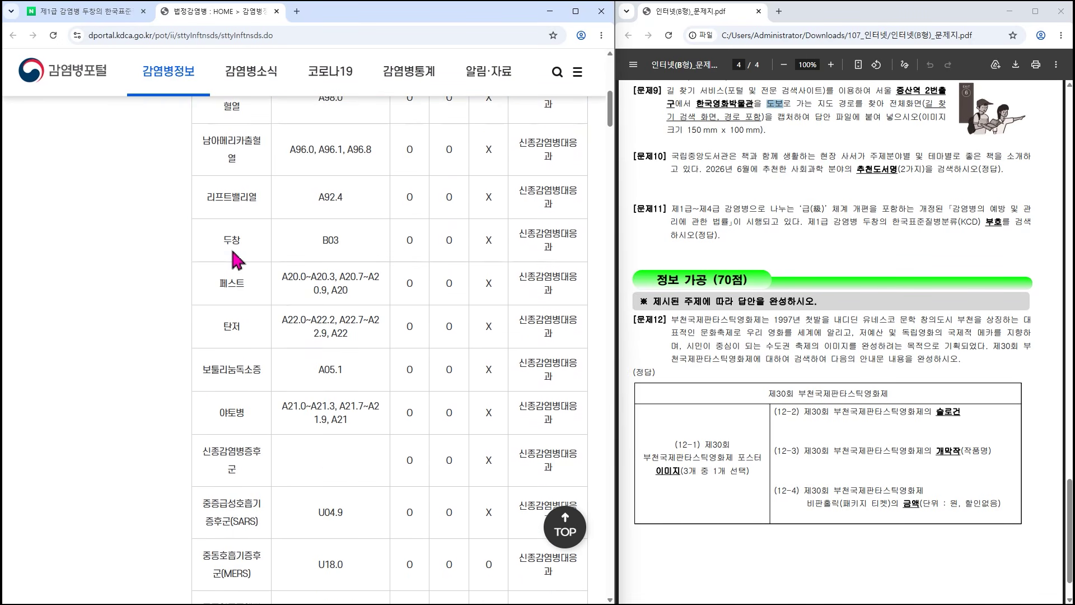
{"action": "scroll", "coordinate": [238, 257], "scroll_direction": "up", "scroll_amount": 5}
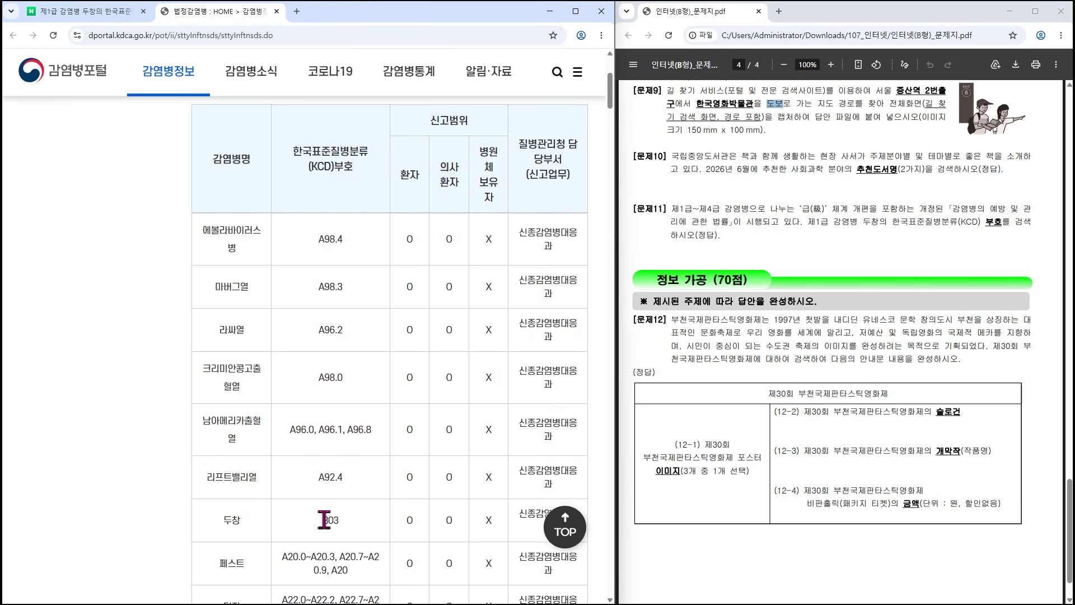
{"action": "left_click_drag", "start_coordinate": [323, 519], "coordinate": [340, 521]}
- Enter B03 as the 문제11 answer in the answer sheet
{"action": "left_click", "coordinate": [551, 14]}
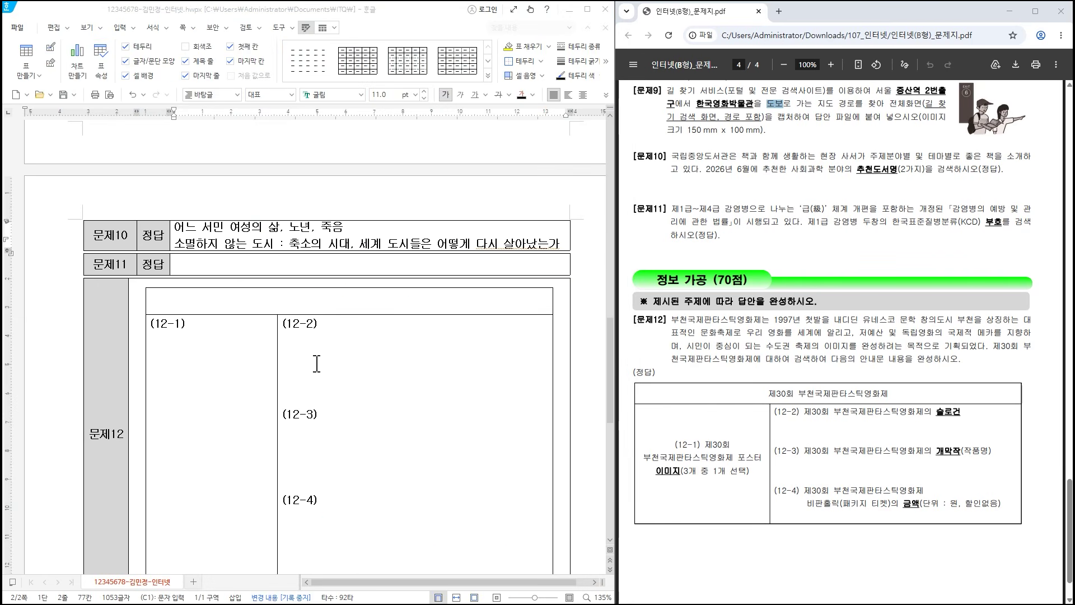
{"action": "left_click", "coordinate": [282, 264]}
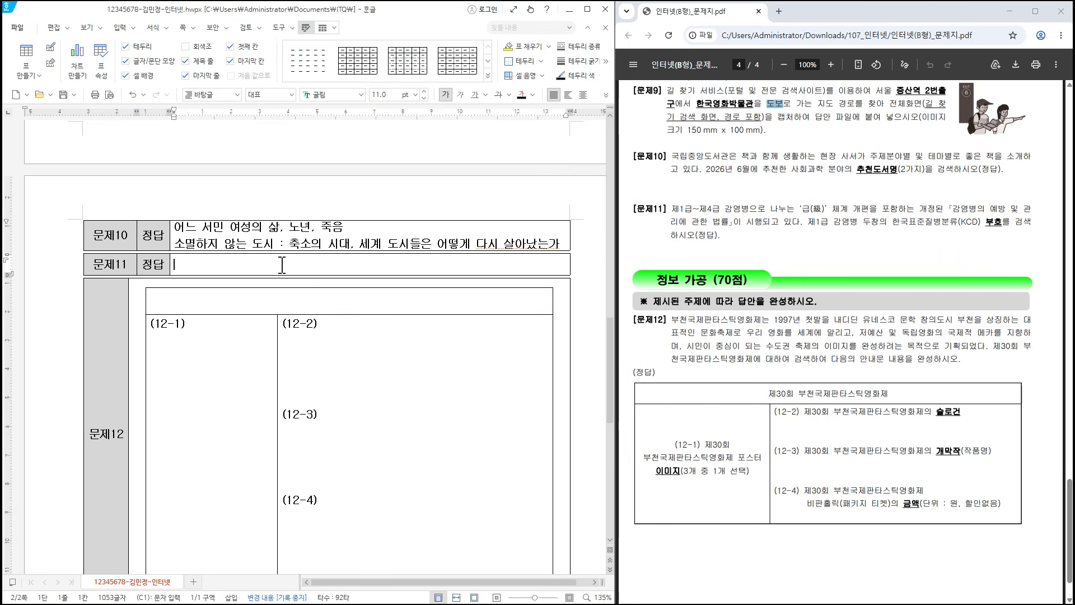
{"action": "type", "text": "B03"}
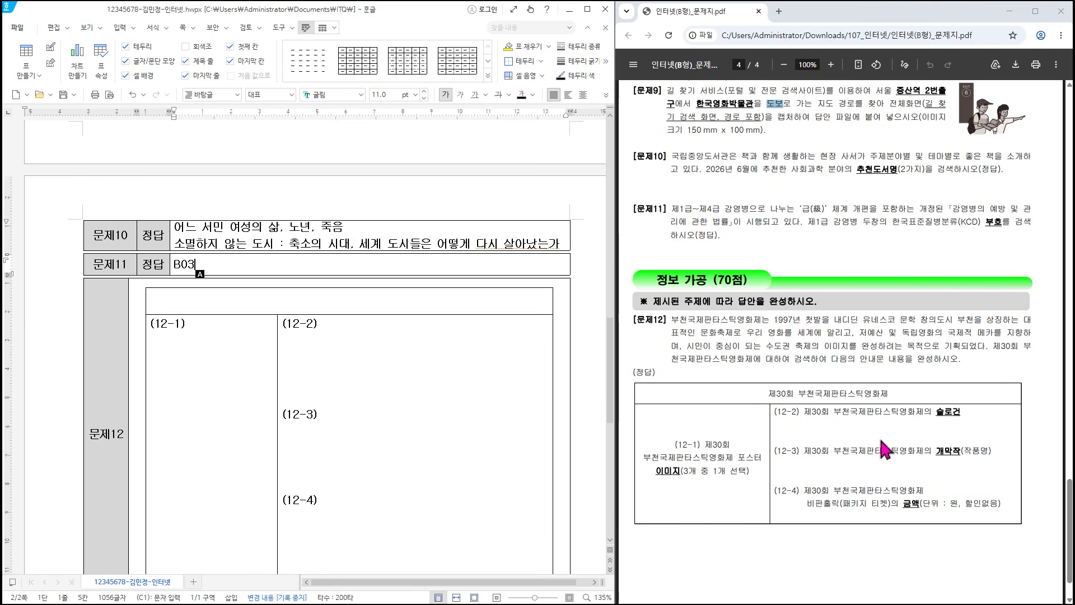
- Title the 문제12 table 제30회 부천국제판타스틱영화제
{"action": "left_click", "coordinate": [336, 300]}
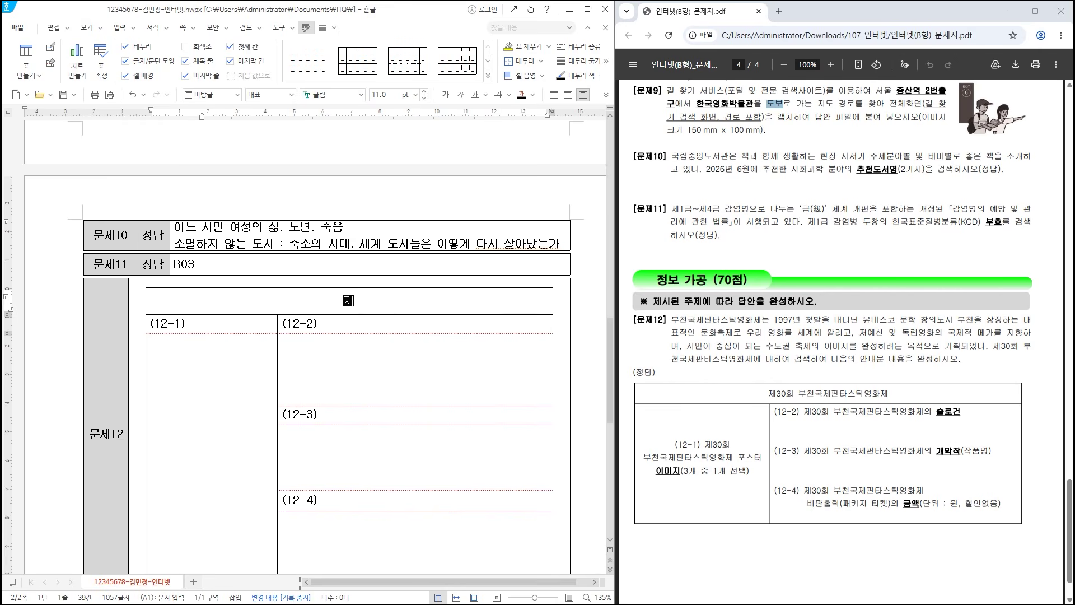
{"action": "type", "text": "30"}
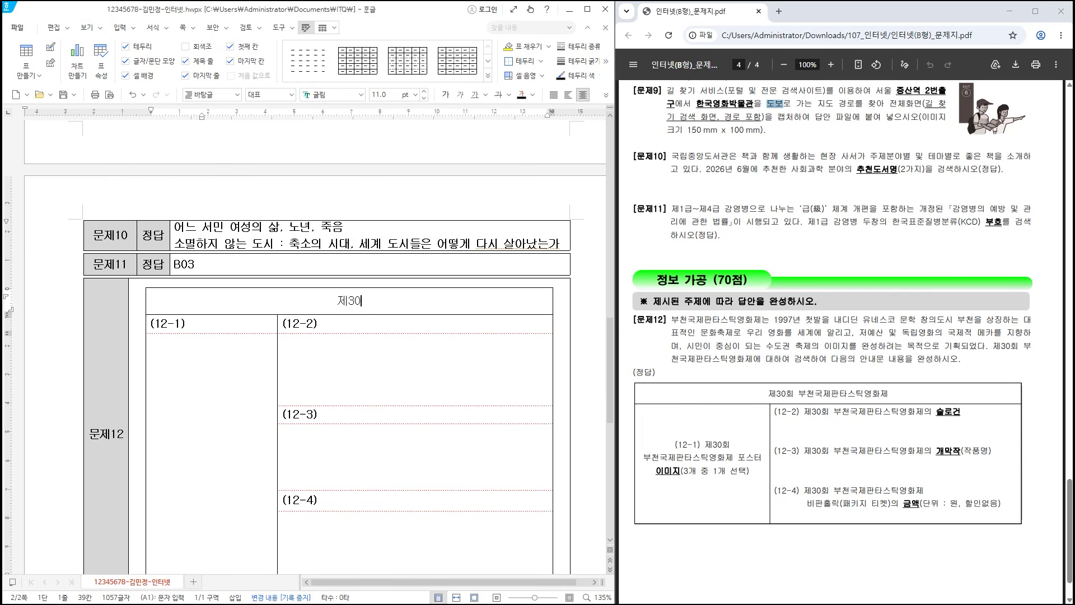
{"action": "type", "text": "회 부천국"}
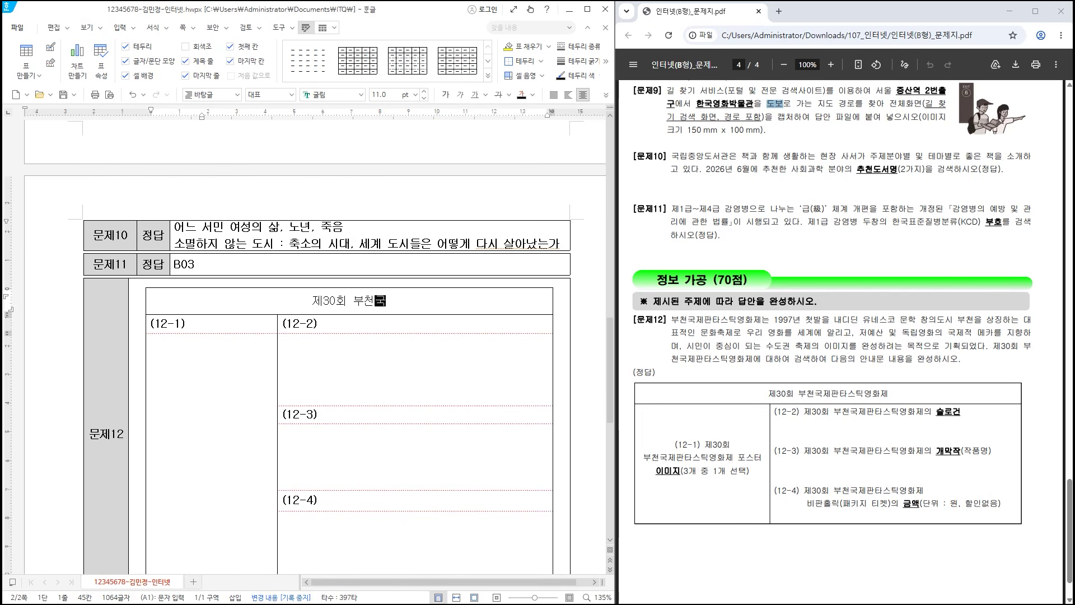
{"action": "type", "text": "제파타스틱영화제"}
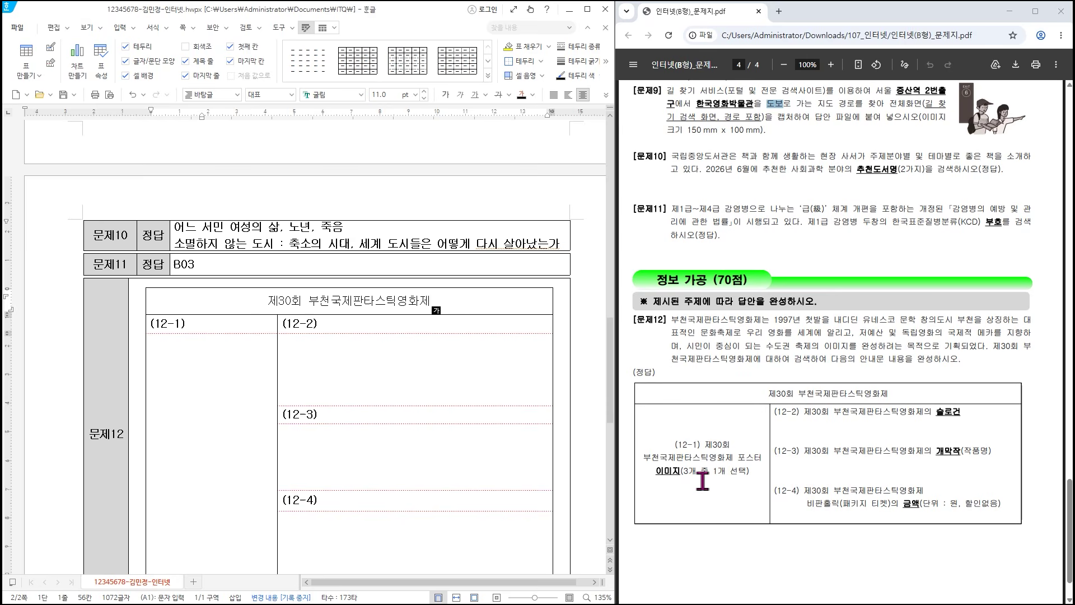
{"action": "key", "text": "alt+Tab"}
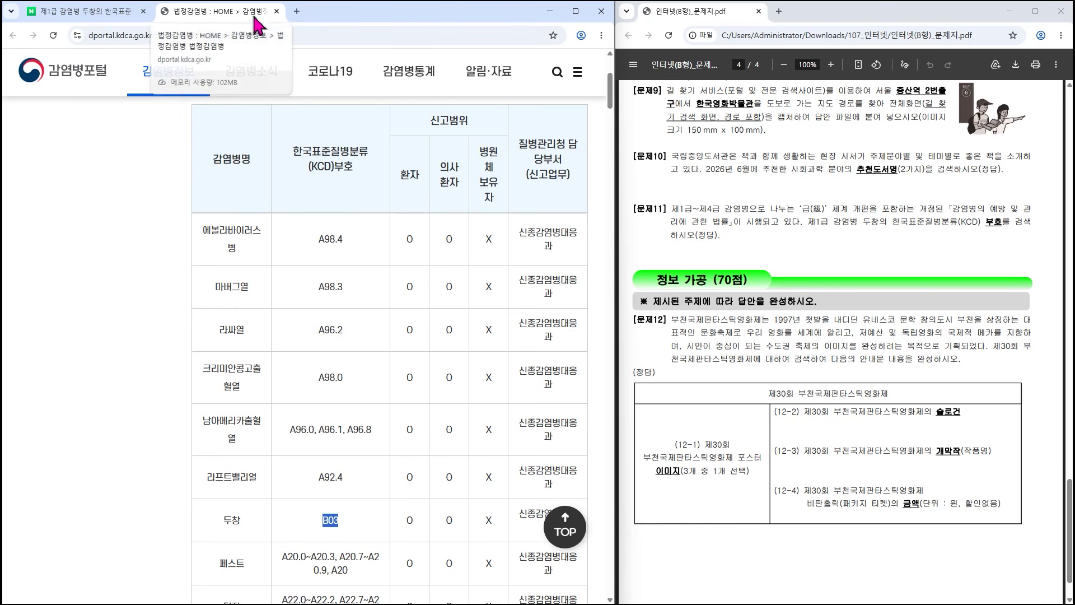
- Search Naver for 제30회 부천국제판타스틱영화제 and mark 개막작 in the question paper
{"action": "left_click", "coordinate": [276, 12]}
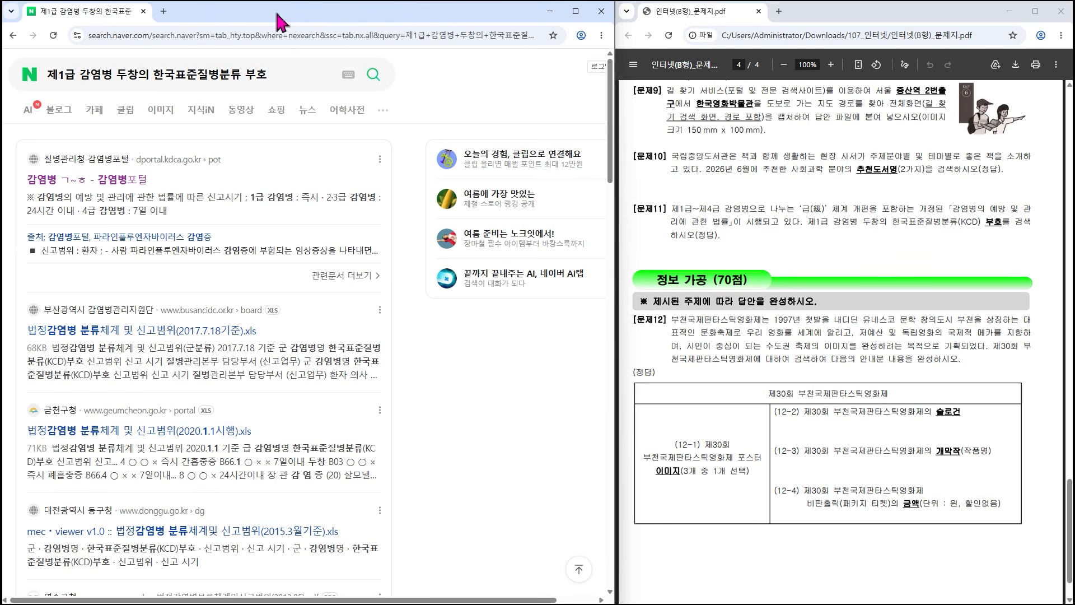
{"action": "left_click_drag", "start_coordinate": [282, 72], "coordinate": [67, 69]}
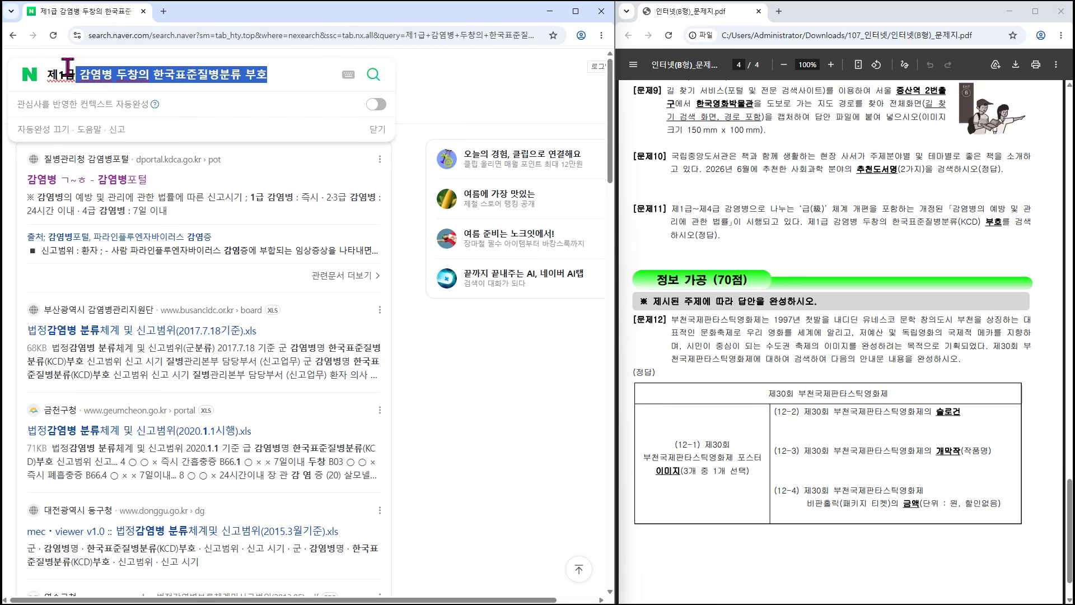
{"action": "key", "text": "BackSpace"}
{"action": "key", "text": "BackSpace"}
{"action": "key", "text": "BackSpace"}
{"action": "key", "text": "BackSpace"}
{"action": "type", "text": "부"}
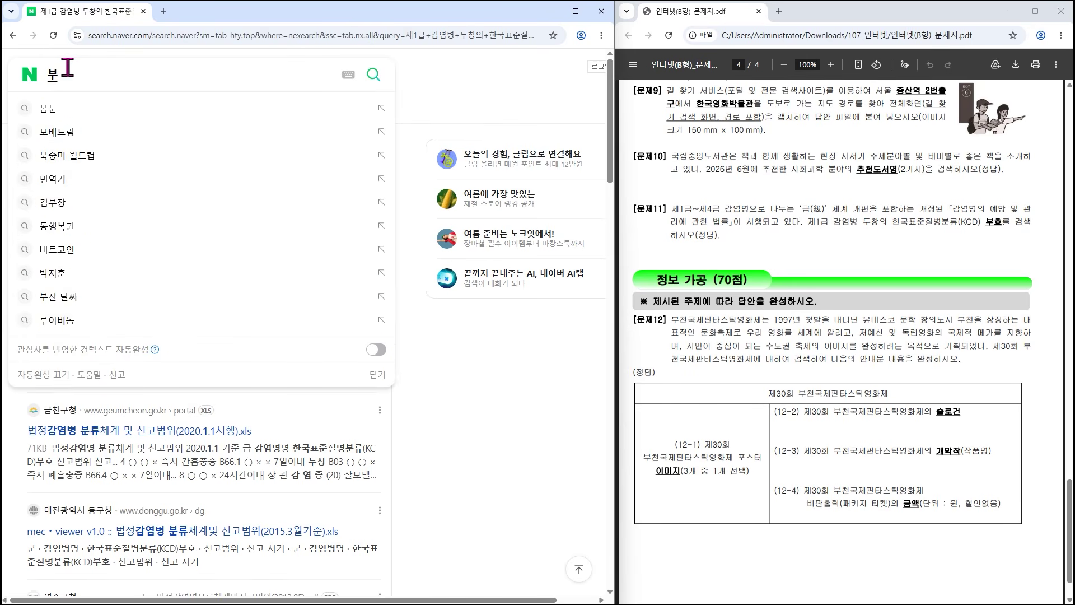
{"action": "type", "text": "천국제판"}
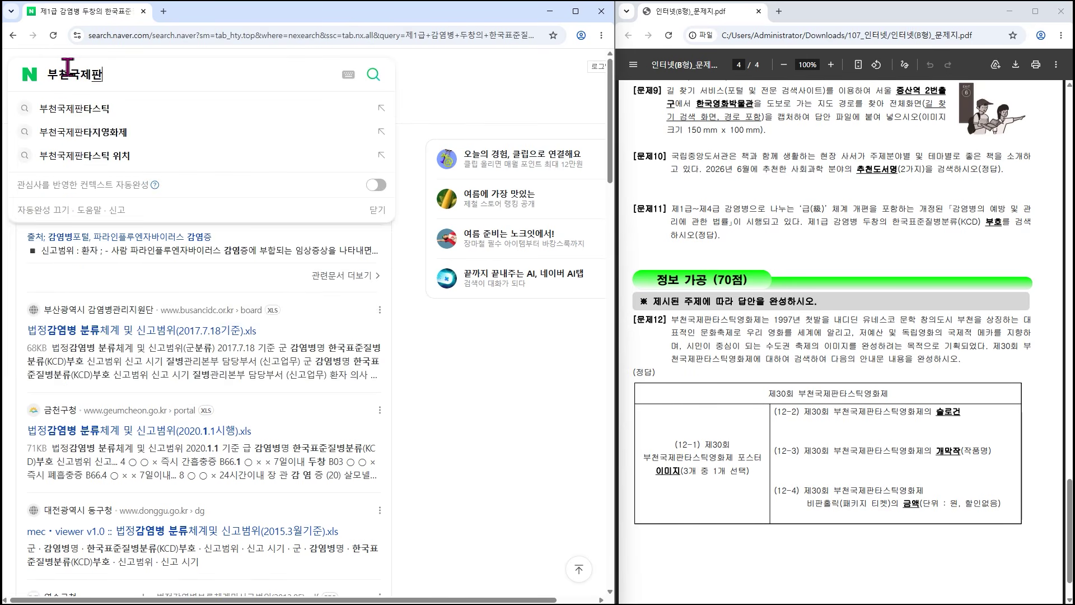
{"action": "type", "text": "타스틱여영화제"}
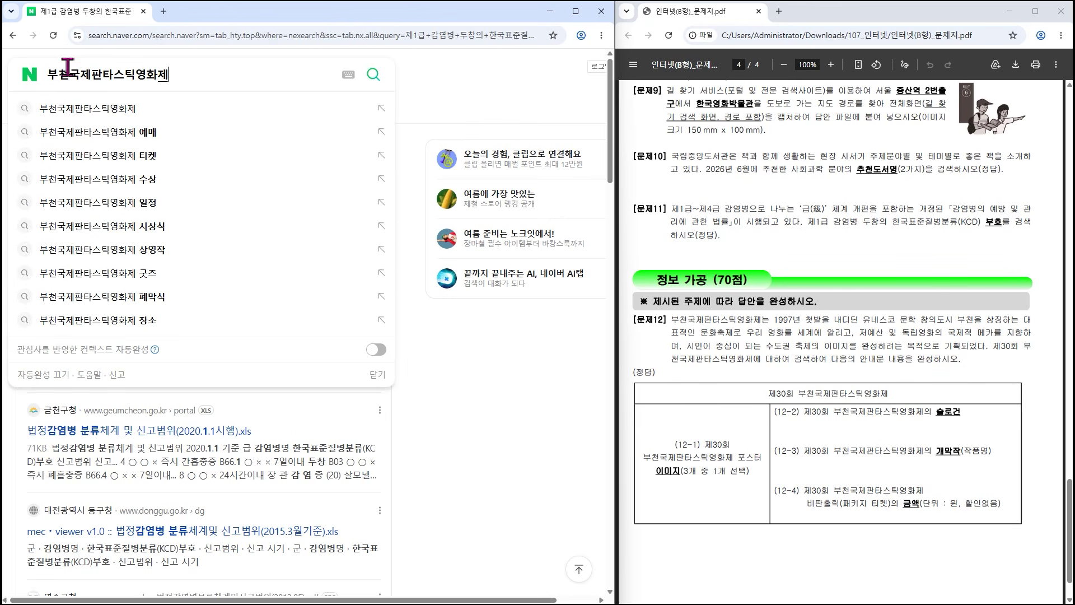
{"action": "key", "text": "Home"}
{"action": "type", "text": "제30회"}
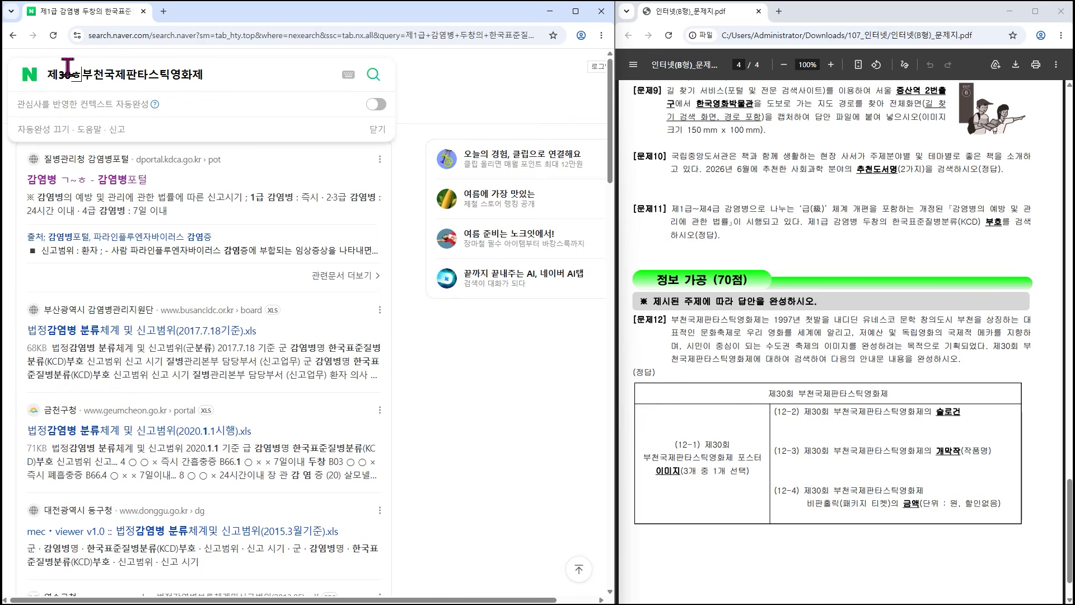
{"action": "key", "text": "Return"}
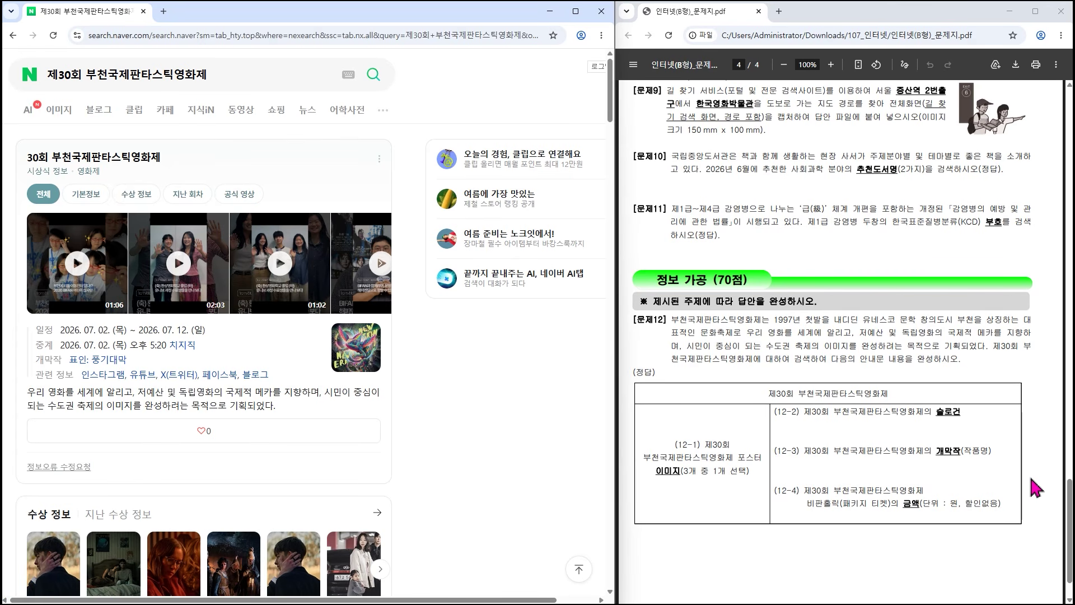
{"action": "double_click", "coordinate": [948, 450]}
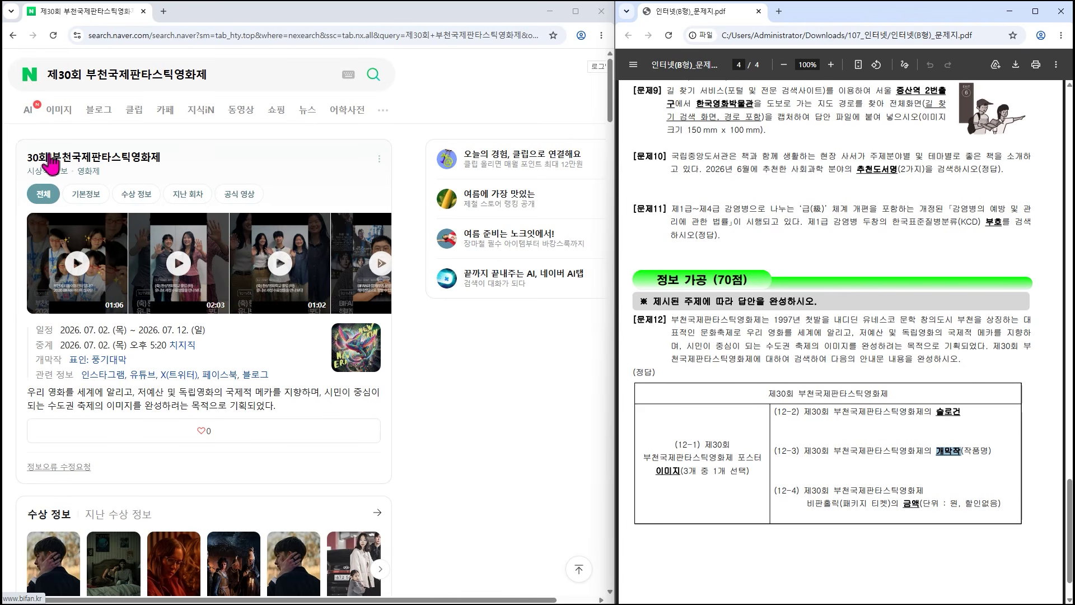
- Open the festival's official site bifan.kr from the results and maximize Chrome
{"action": "left_click", "coordinate": [113, 167]}
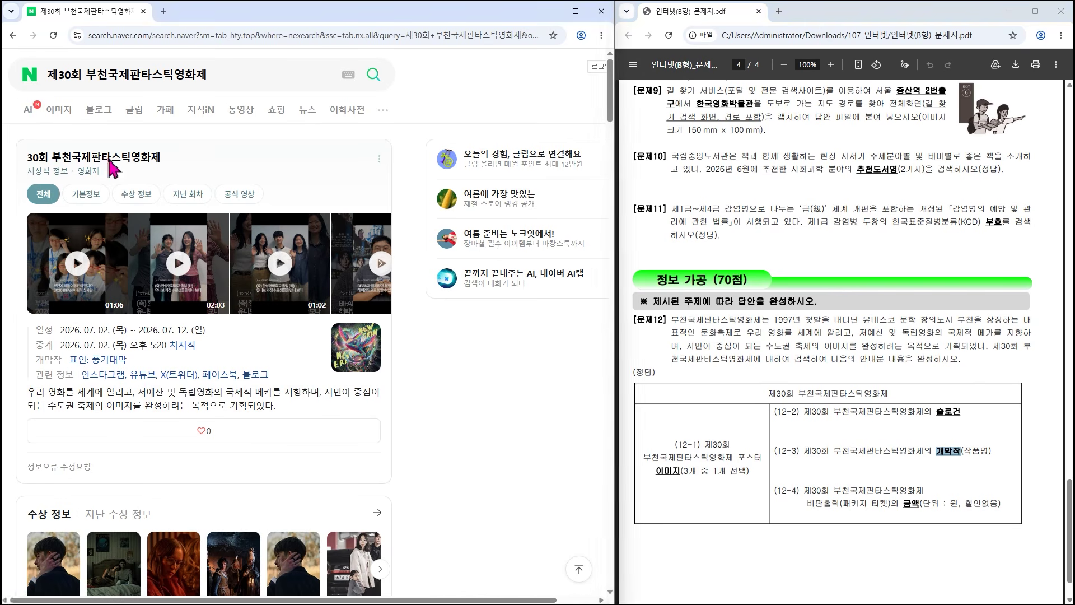
{"action": "left_click", "coordinate": [113, 167]}
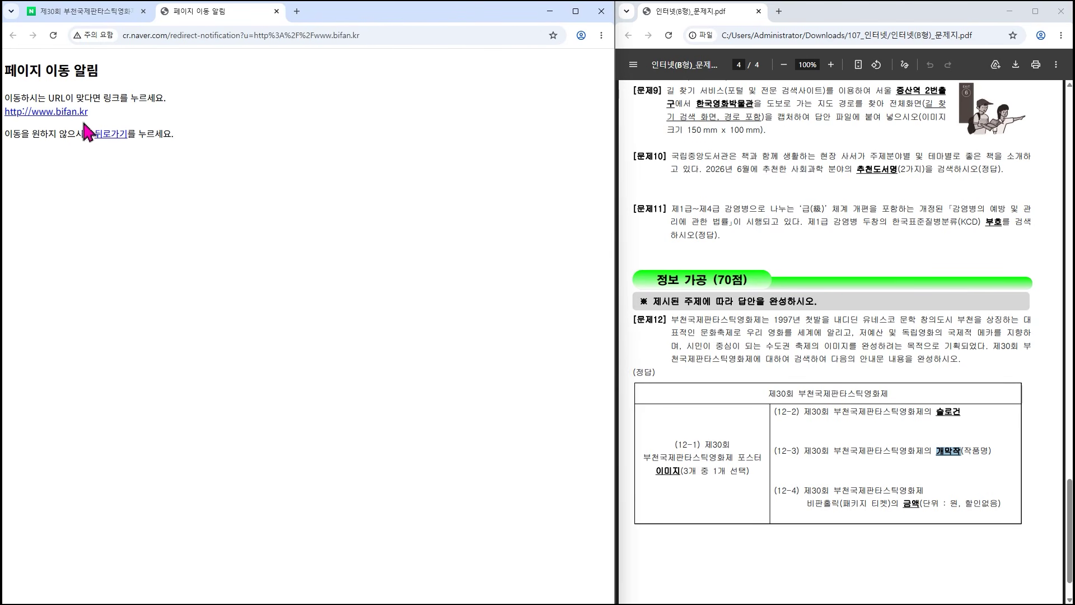
{"action": "left_click", "coordinate": [53, 115]}
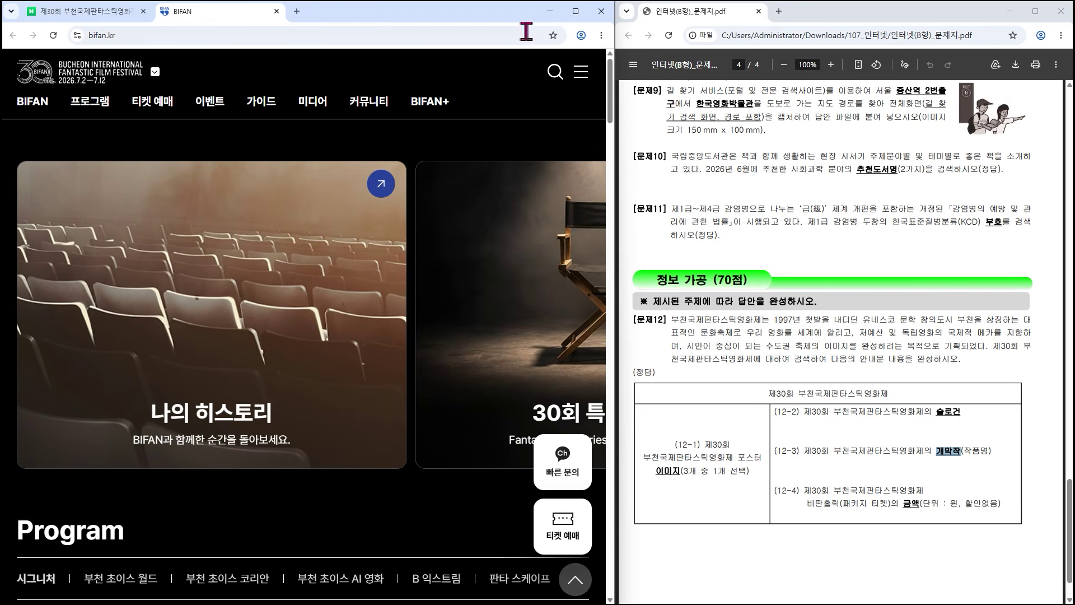
{"action": "left_click", "coordinate": [580, 12]}
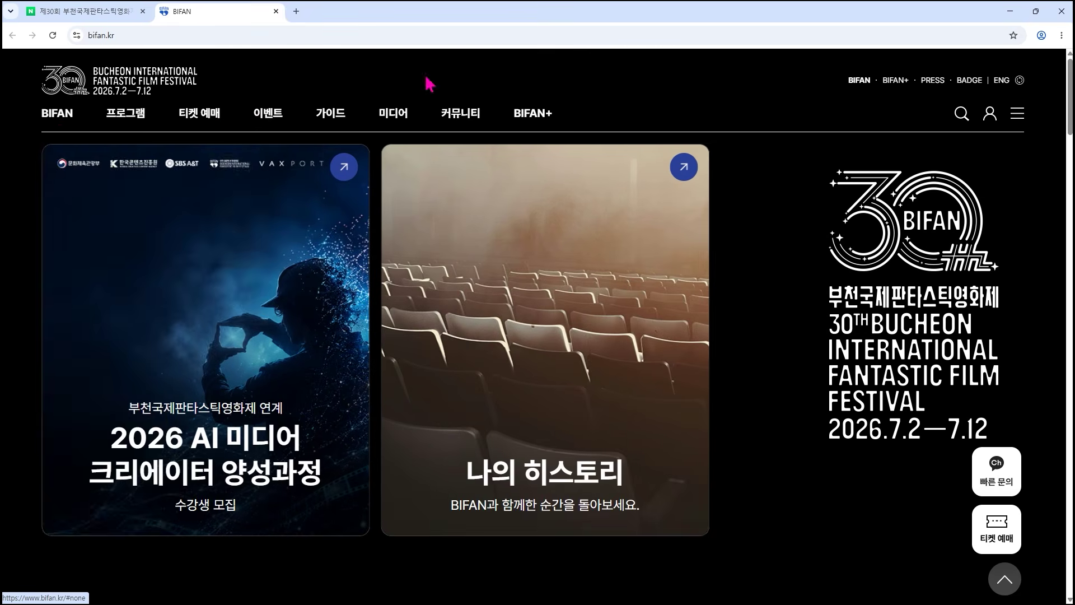
- Open the BIFAN 소개 page and look over its contents
{"action": "mouse_move", "coordinate": [55, 126]}
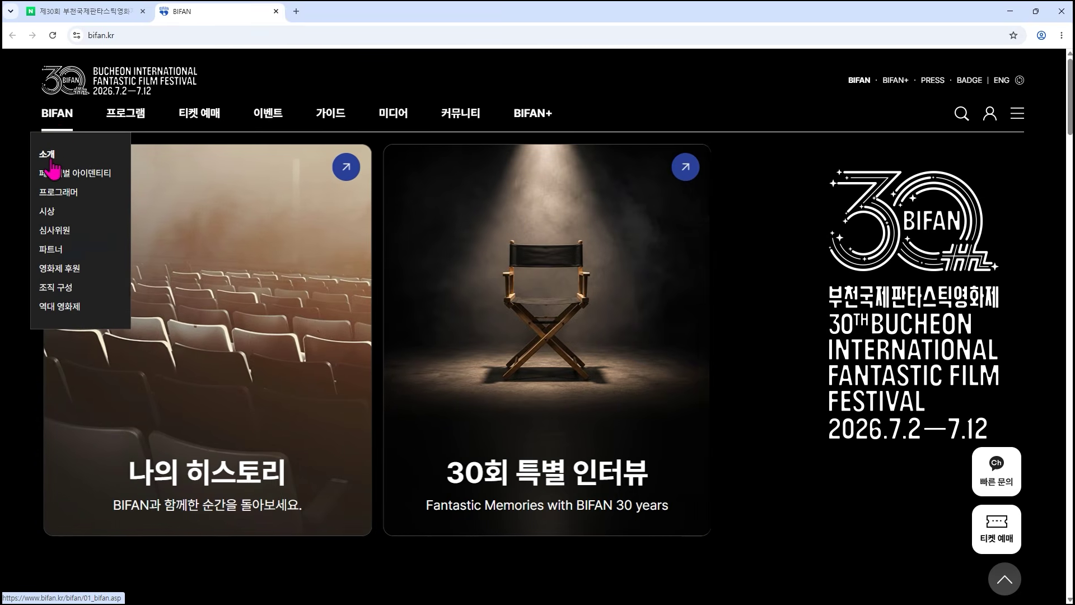
{"action": "left_click", "coordinate": [49, 159]}
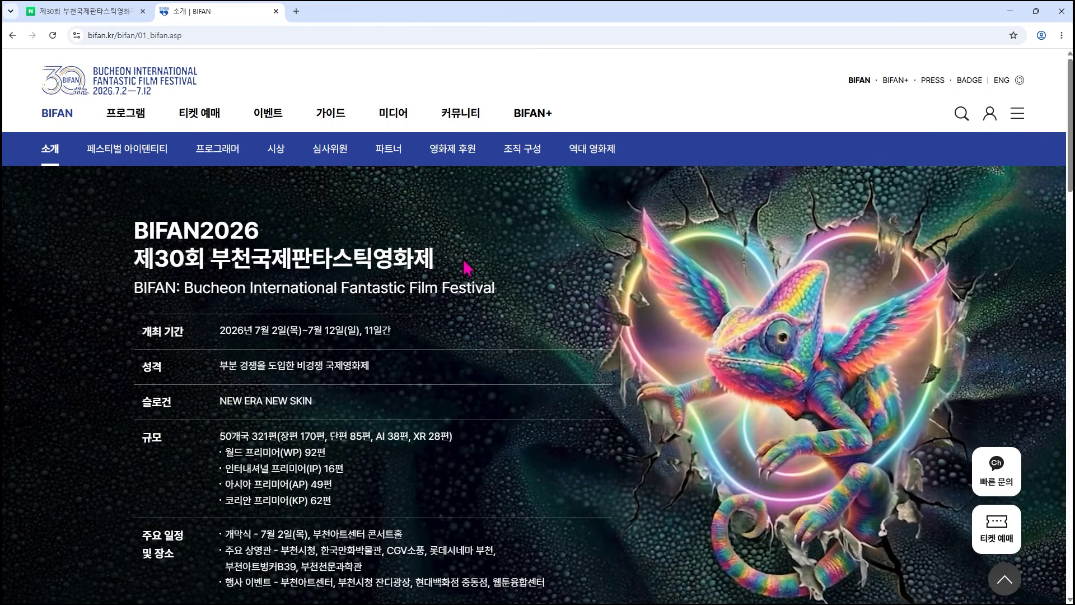
{"action": "scroll", "coordinate": [467, 268], "scroll_direction": "down", "scroll_amount": 9}
{"action": "scroll", "coordinate": [465, 266], "scroll_direction": "down", "scroll_amount": 12}
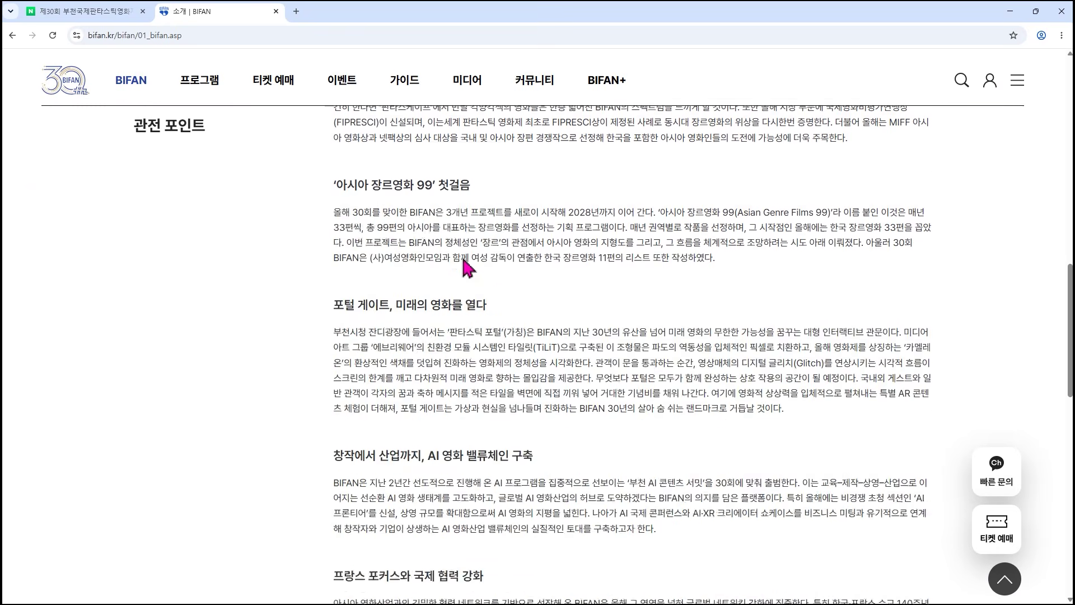
{"action": "scroll", "coordinate": [465, 266], "scroll_direction": "up", "scroll_amount": 4}
{"action": "scroll", "coordinate": [465, 268], "scroll_direction": "up", "scroll_amount": 10}
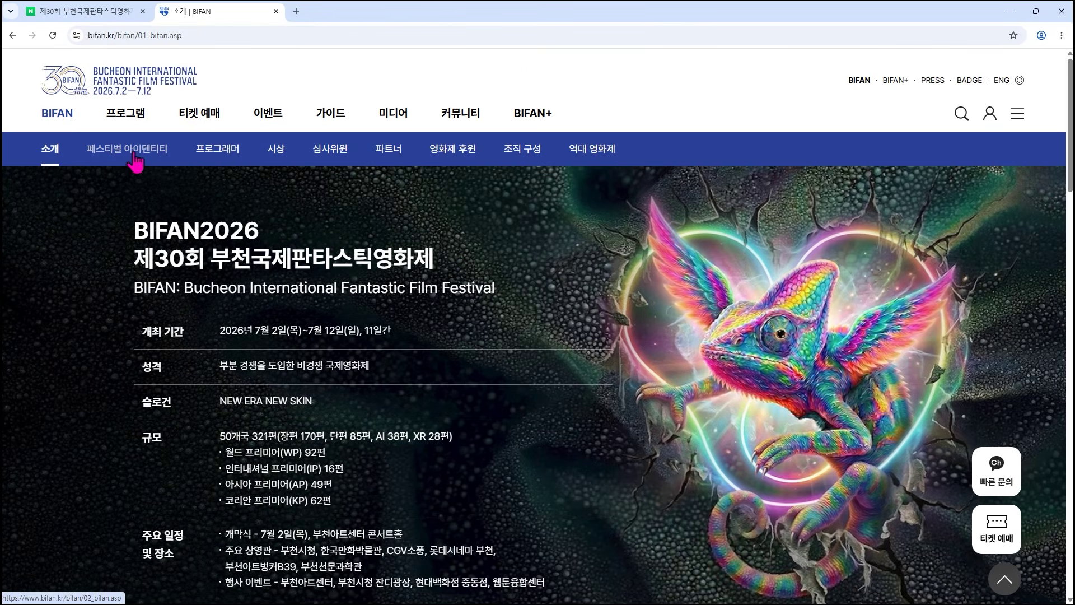
- View the three official 30th-festival posters on the 페스티벌 아이덴티티 page
{"action": "left_click", "coordinate": [135, 161]}
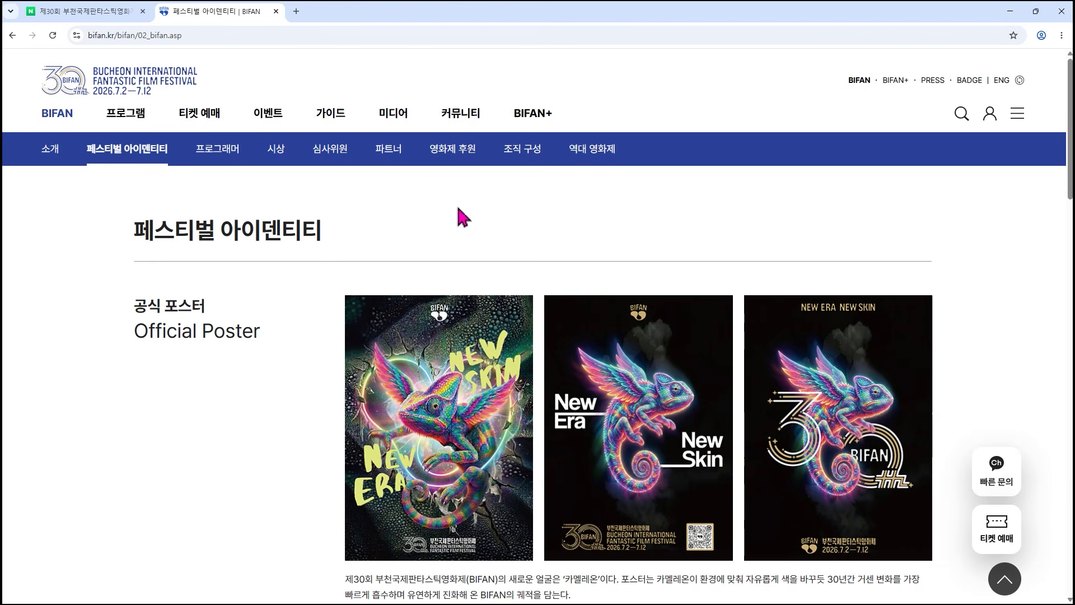
{"action": "scroll", "coordinate": [458, 218], "scroll_direction": "down", "scroll_amount": 3}
{"action": "scroll", "coordinate": [458, 217], "scroll_direction": "down", "scroll_amount": 3}
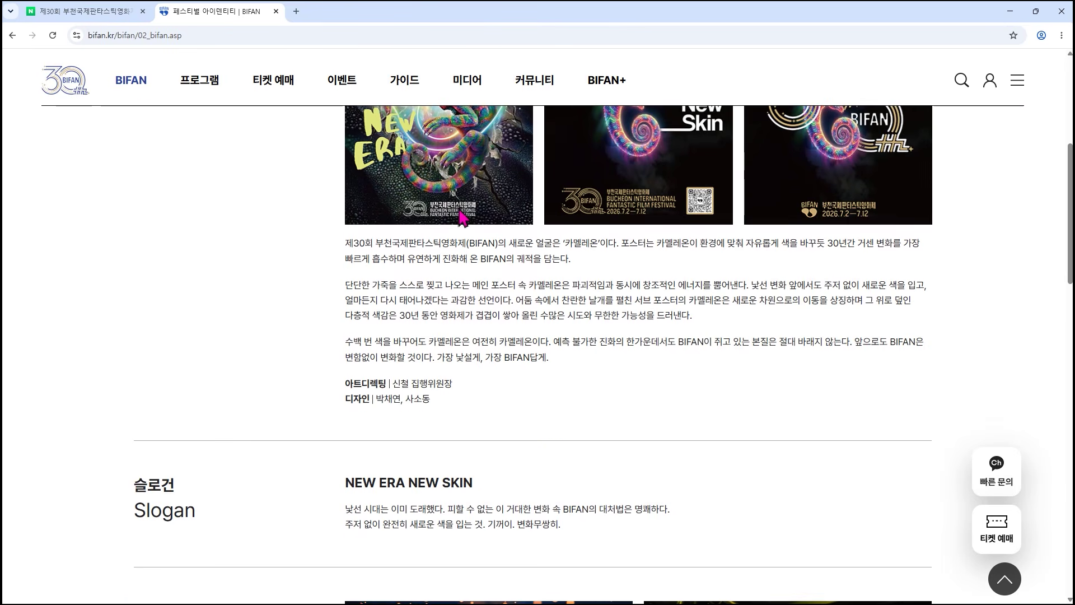
{"action": "scroll", "coordinate": [458, 217], "scroll_direction": "up", "scroll_amount": 5}
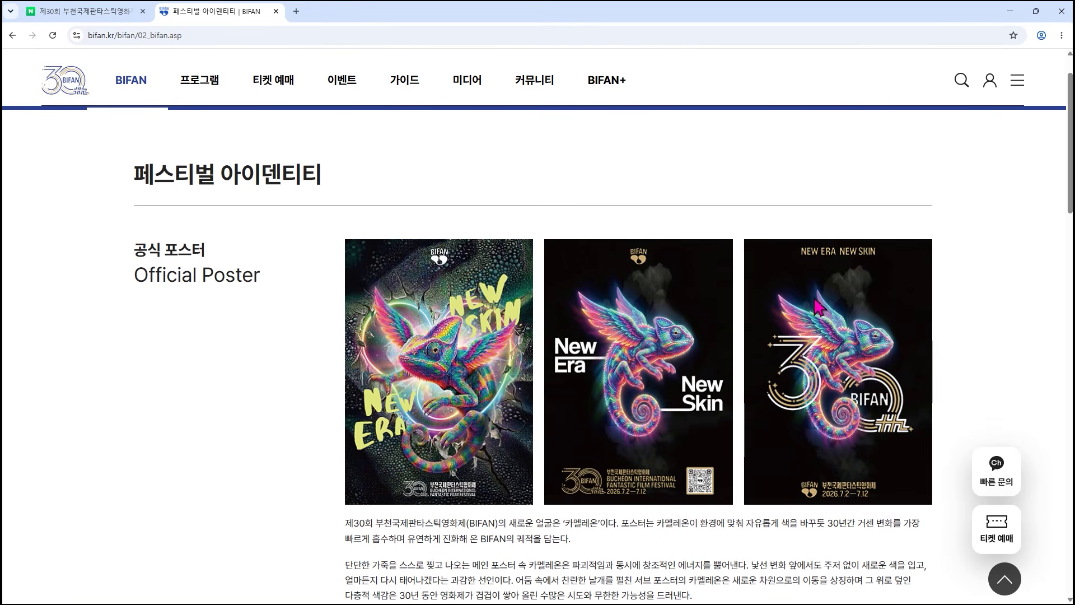
{"action": "left_click", "coordinate": [1011, 11]}
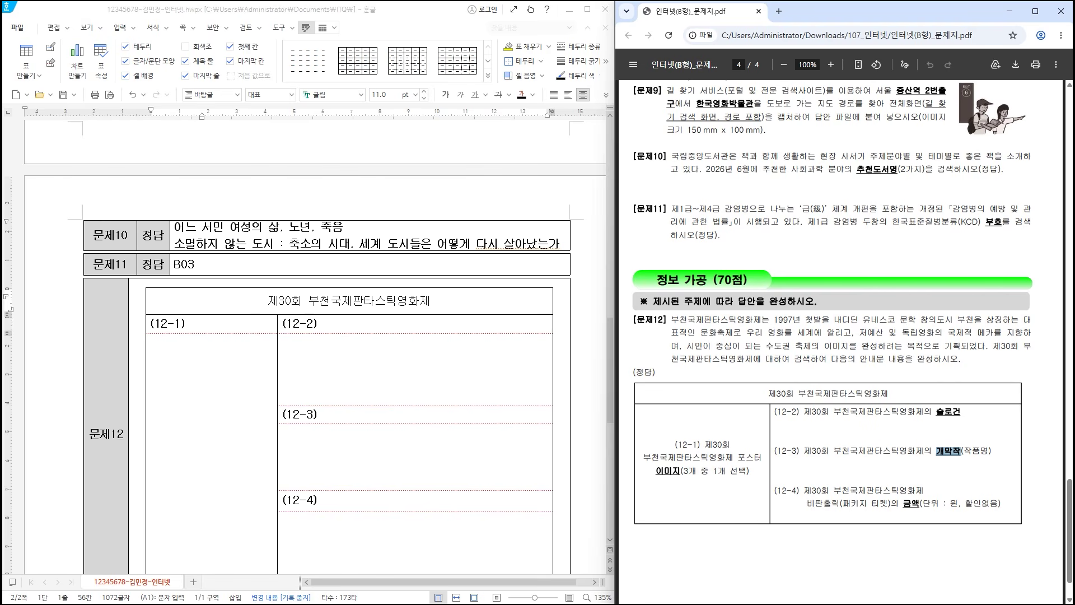
{"action": "left_click", "coordinate": [411, 602]}
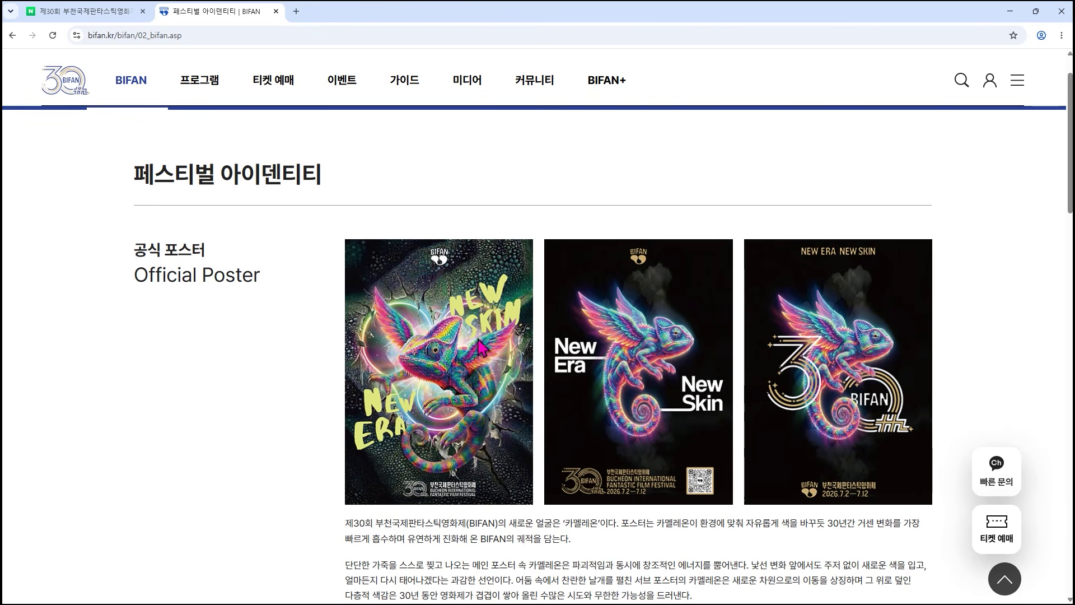
- Copy the first official poster and paste it into cell (12-1), keeping its original format
{"action": "right_click", "coordinate": [433, 331]}
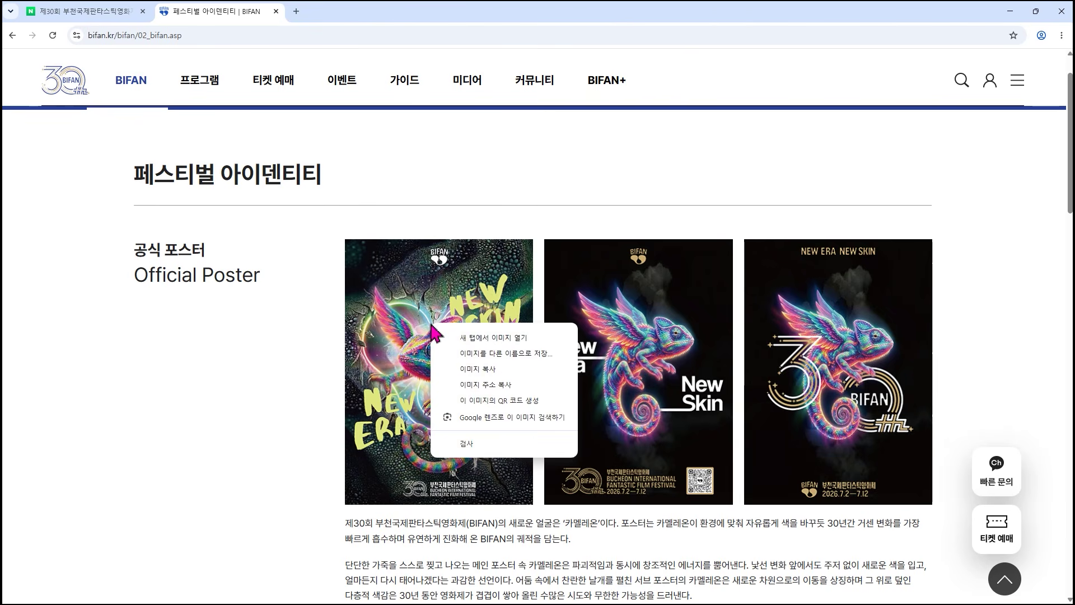
{"action": "left_click", "coordinate": [491, 370]}
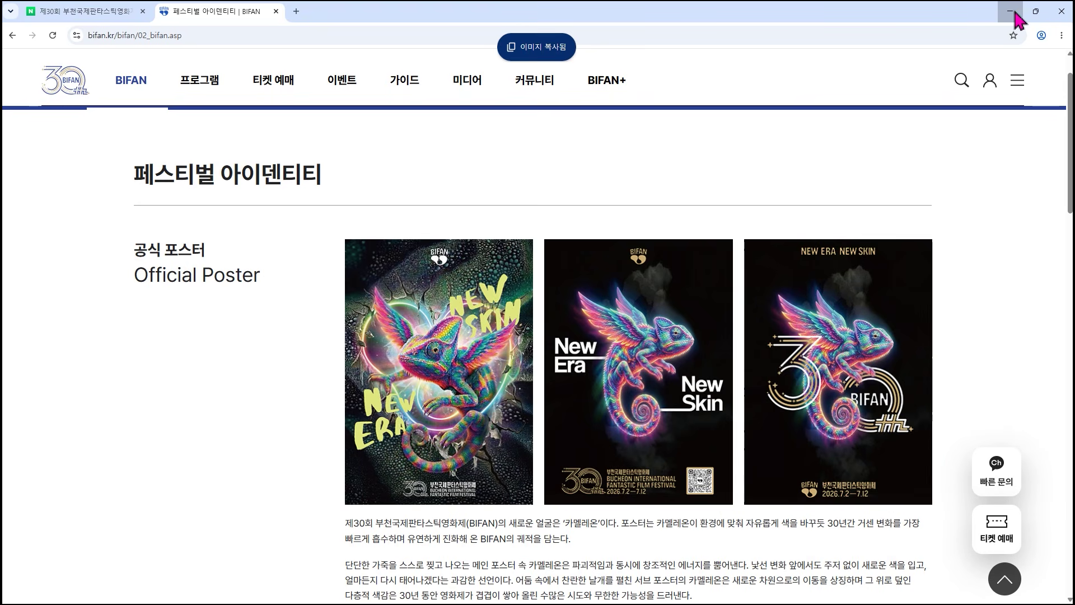
{"action": "left_click", "coordinate": [1011, 11]}
{"action": "left_click", "coordinate": [212, 436]}
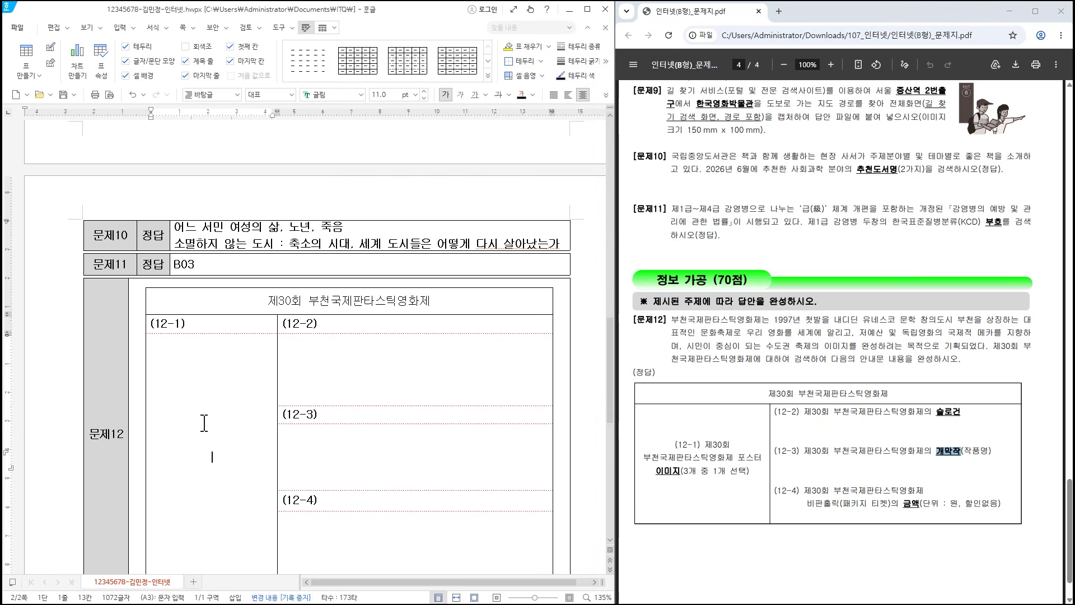
{"action": "scroll", "coordinate": [203, 422], "scroll_direction": "down", "scroll_amount": 3}
{"action": "right_click", "coordinate": [211, 351]}
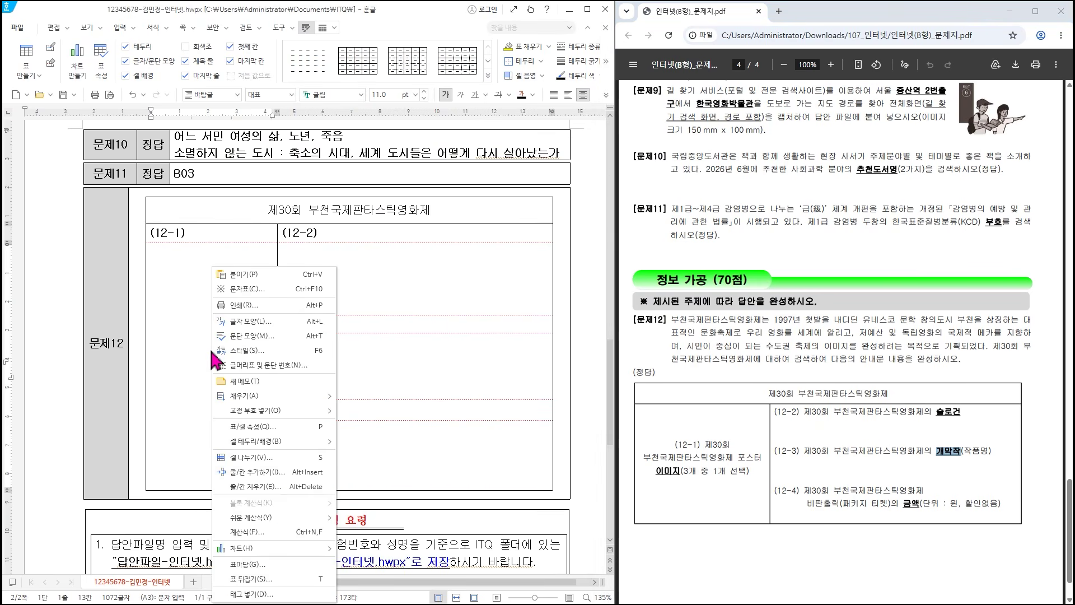
{"action": "left_click", "coordinate": [247, 274]}
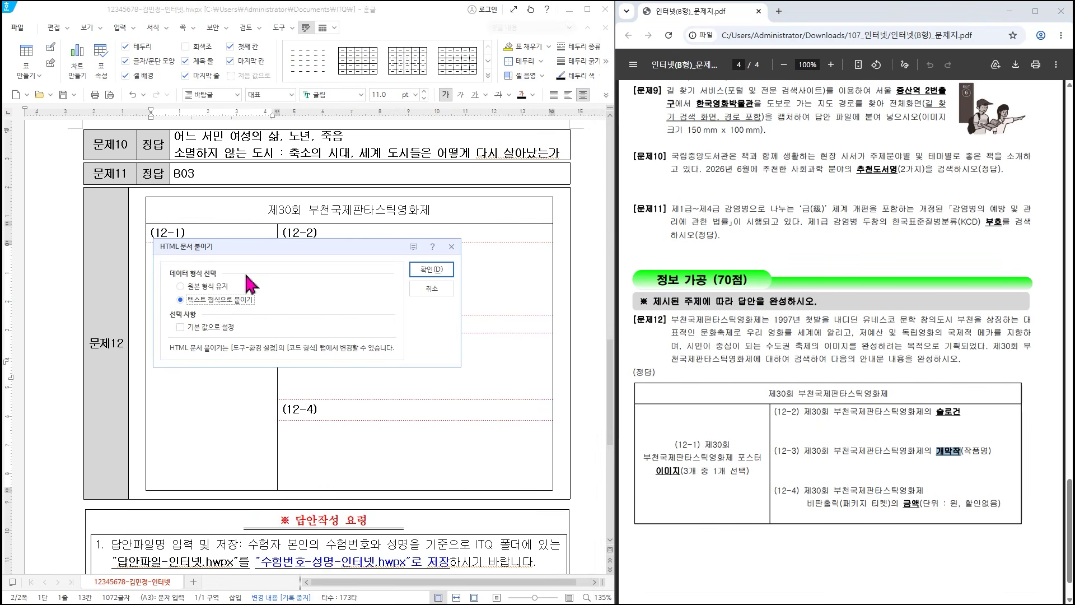
{"action": "left_click", "coordinate": [184, 286]}
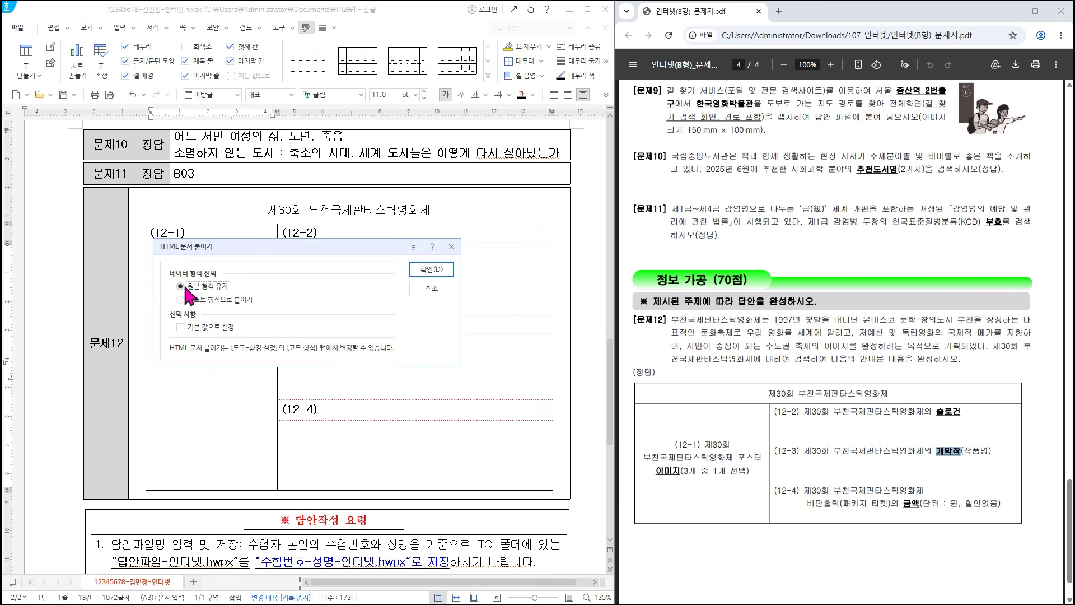
{"action": "left_click", "coordinate": [431, 269]}
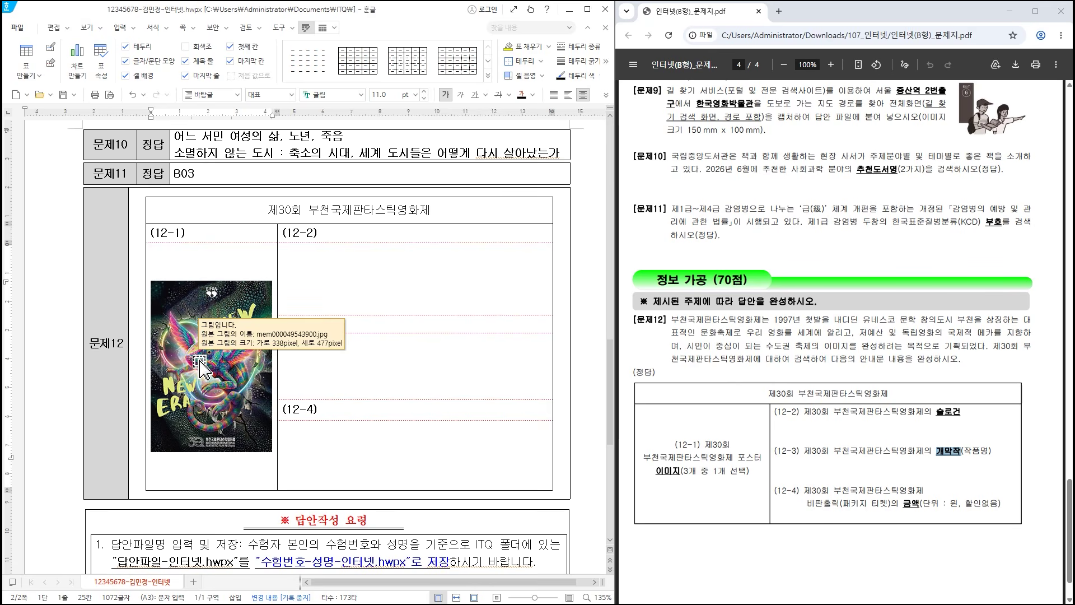
{"action": "left_click", "coordinate": [336, 284]}
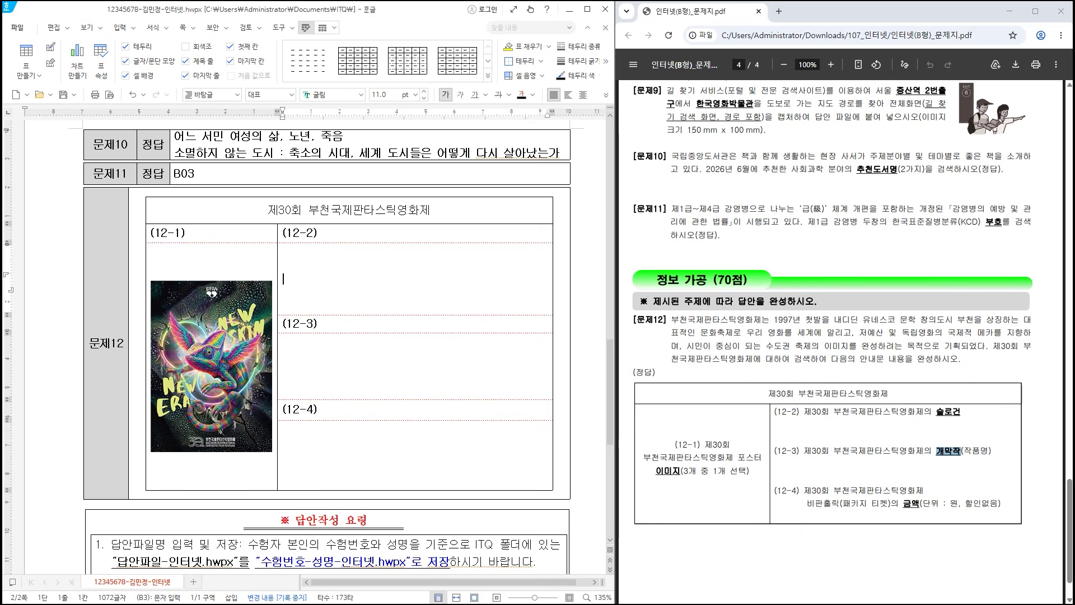
- Copy the slogan NEW ERA NEW SKIN from the BIFAN 소개 page
{"action": "key", "text": "alt+Tab"}
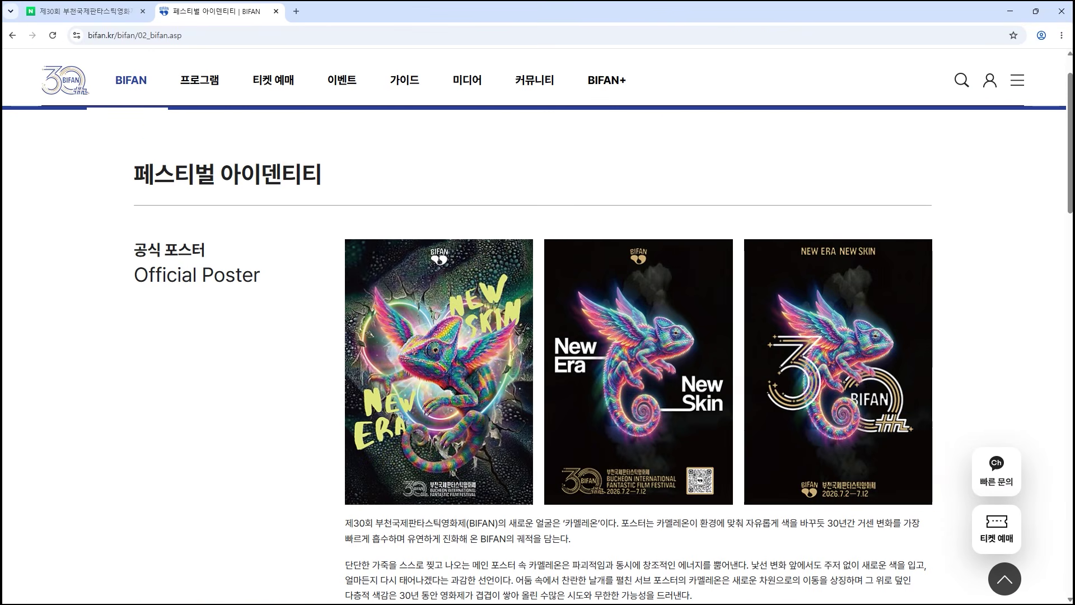
{"action": "mouse_move", "coordinate": [133, 95]}
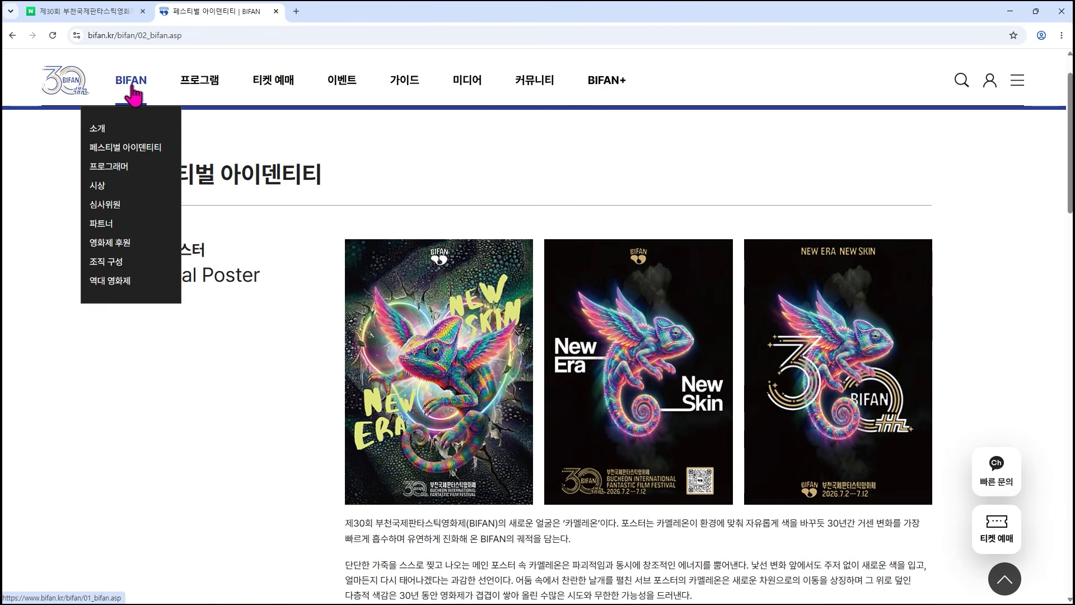
{"action": "left_click", "coordinate": [97, 134]}
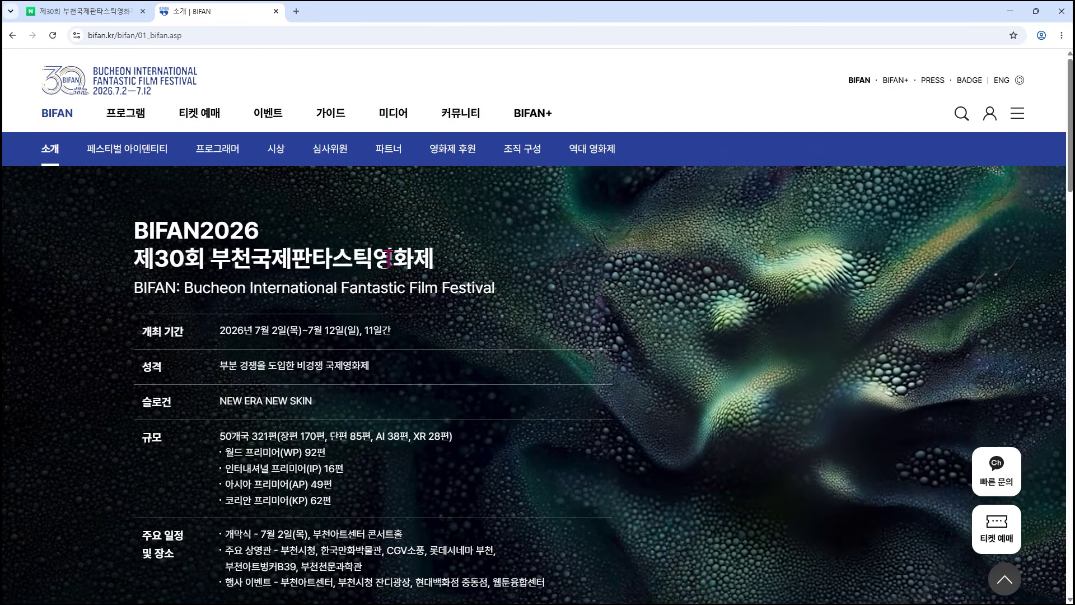
{"action": "left_click_drag", "start_coordinate": [221, 401], "coordinate": [321, 415]}
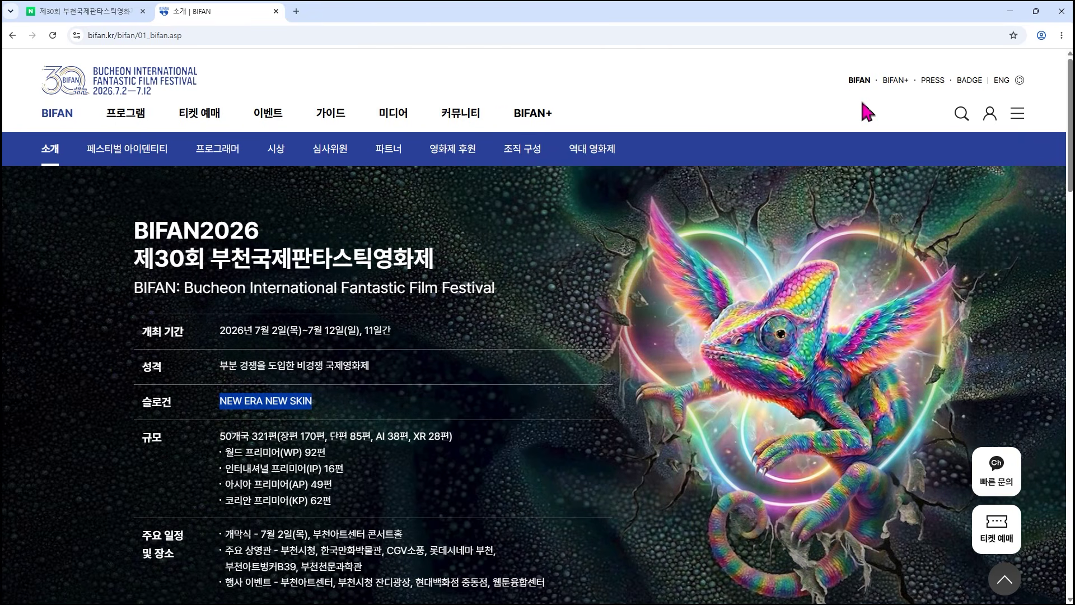
{"action": "left_click", "coordinate": [1009, 12]}
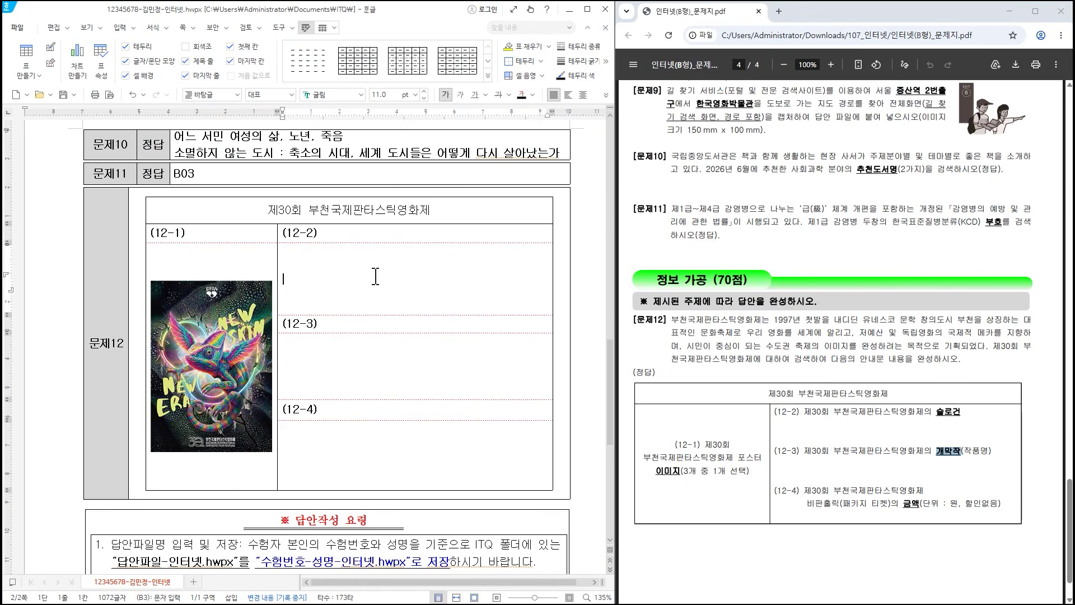
- Paste the slogan into (12-2) as plain text and make it black
{"action": "key", "text": "ctrl+v"}
{"action": "left_click", "coordinate": [230, 301]}
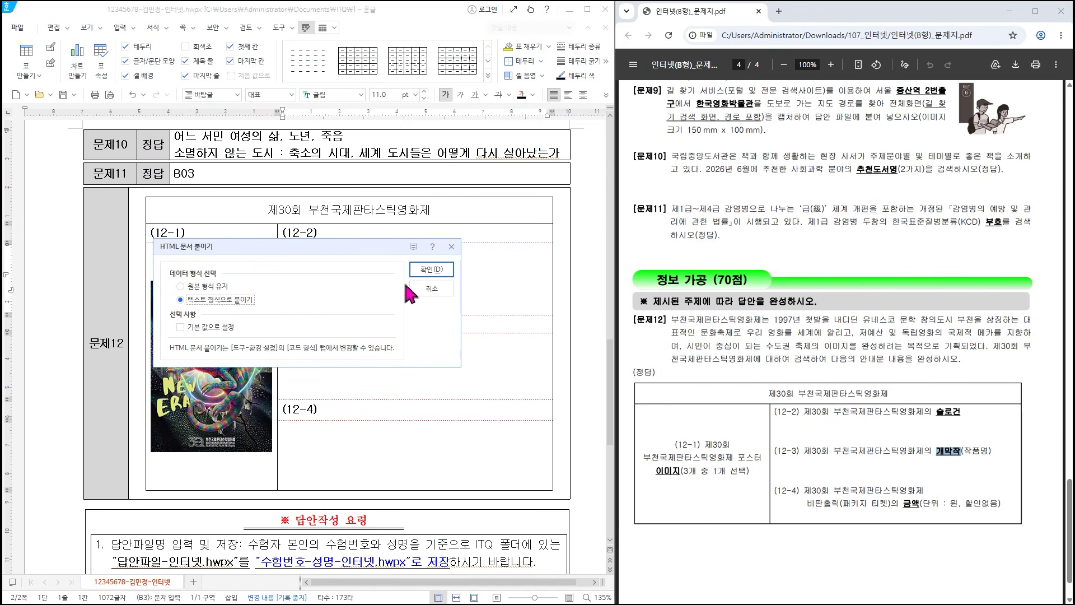
{"action": "left_click", "coordinate": [424, 270]}
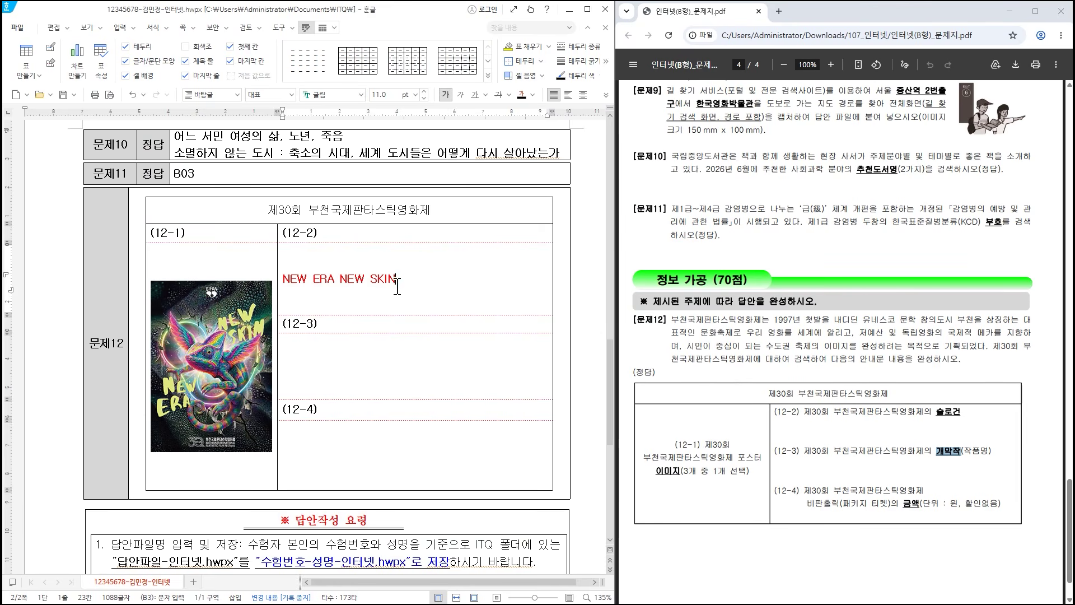
{"action": "left_click_drag", "start_coordinate": [402, 279], "coordinate": [284, 282]}
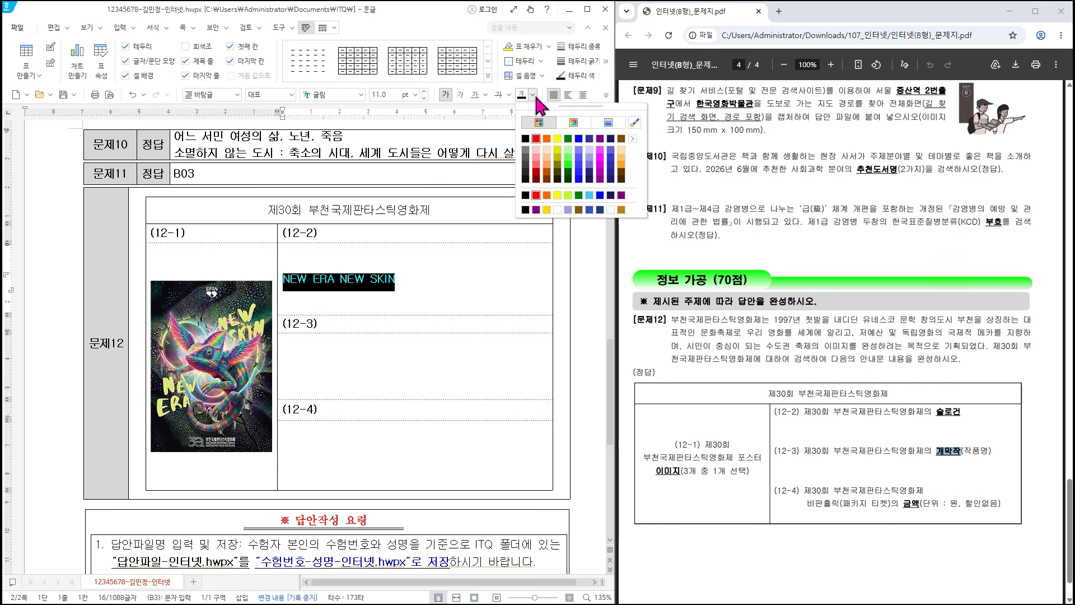
{"action": "left_click", "coordinate": [525, 139]}
{"action": "left_click", "coordinate": [364, 364]}
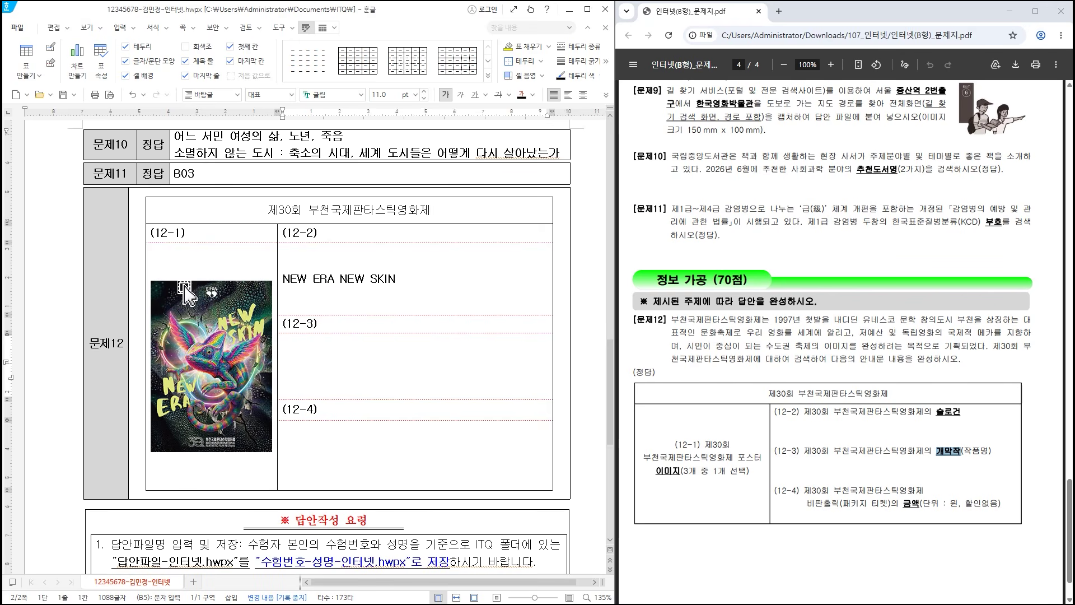
{"action": "key", "text": "Hangul"}
{"action": "key", "text": "alt+Tab"}
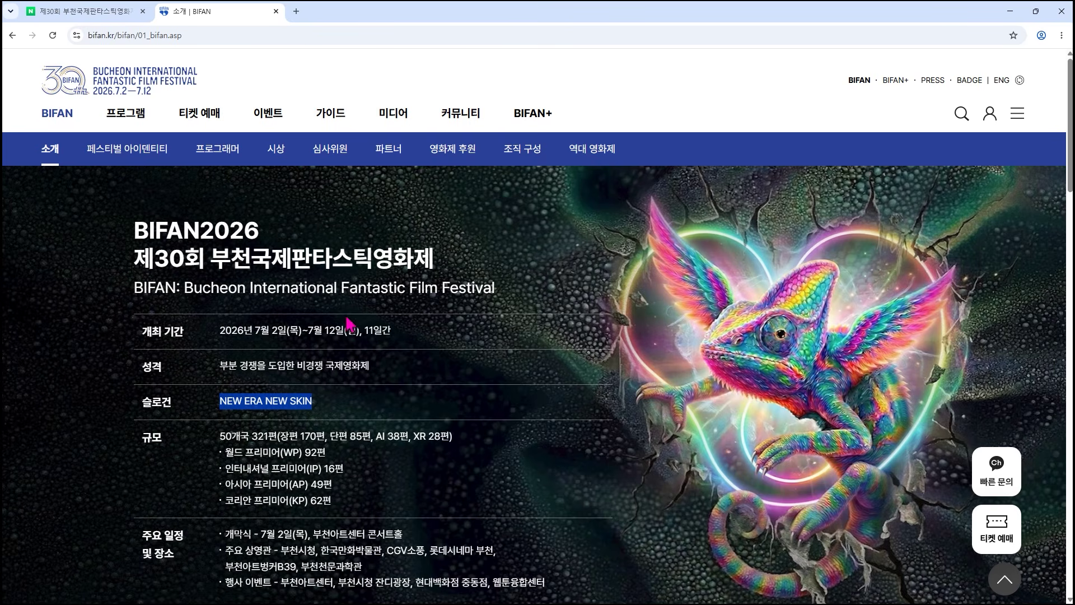
- Copy 표인: 풍기대막 from Naver's festival card into (12-3) as black plain text
{"action": "left_click", "coordinate": [98, 12]}
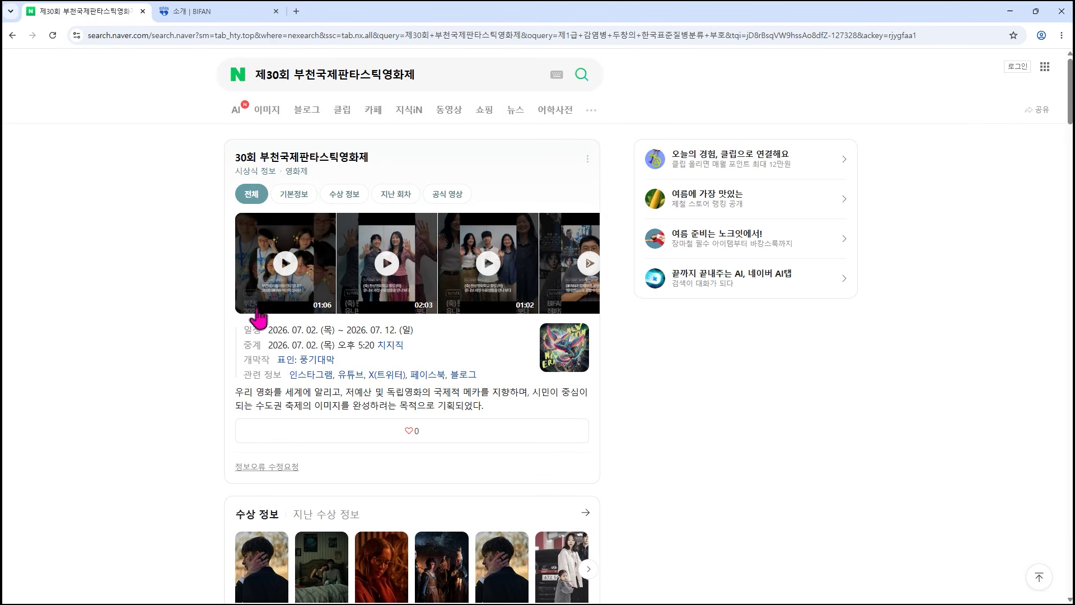
{"action": "left_click_drag", "start_coordinate": [335, 359], "coordinate": [278, 359]}
{"action": "key", "text": "super+c"}
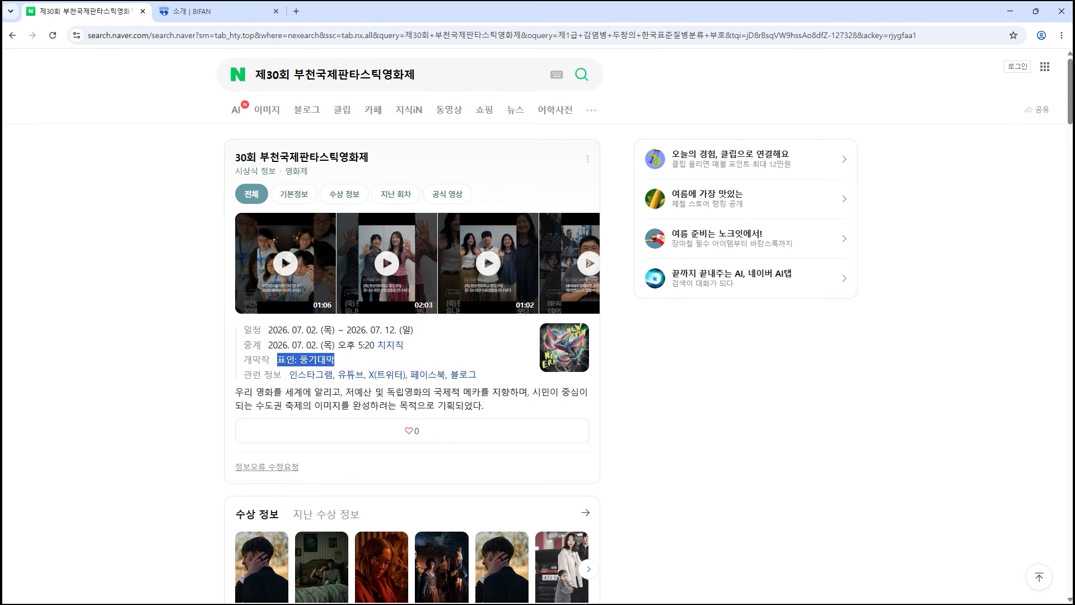
{"action": "key", "text": "alt+Tab"}
{"action": "key", "text": "ctrl+v"}
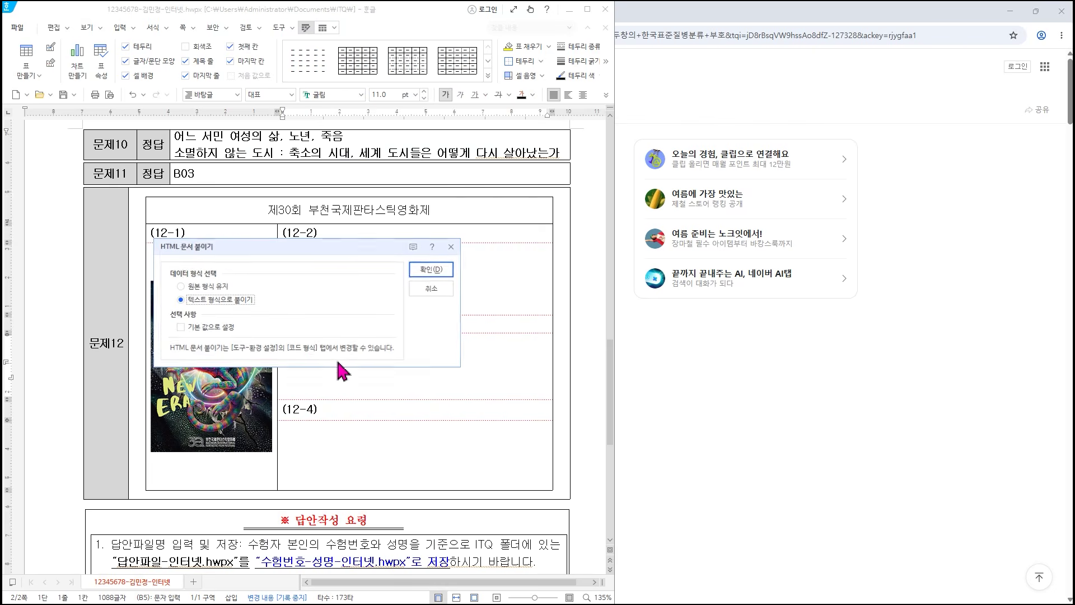
{"action": "left_click", "coordinate": [430, 269]}
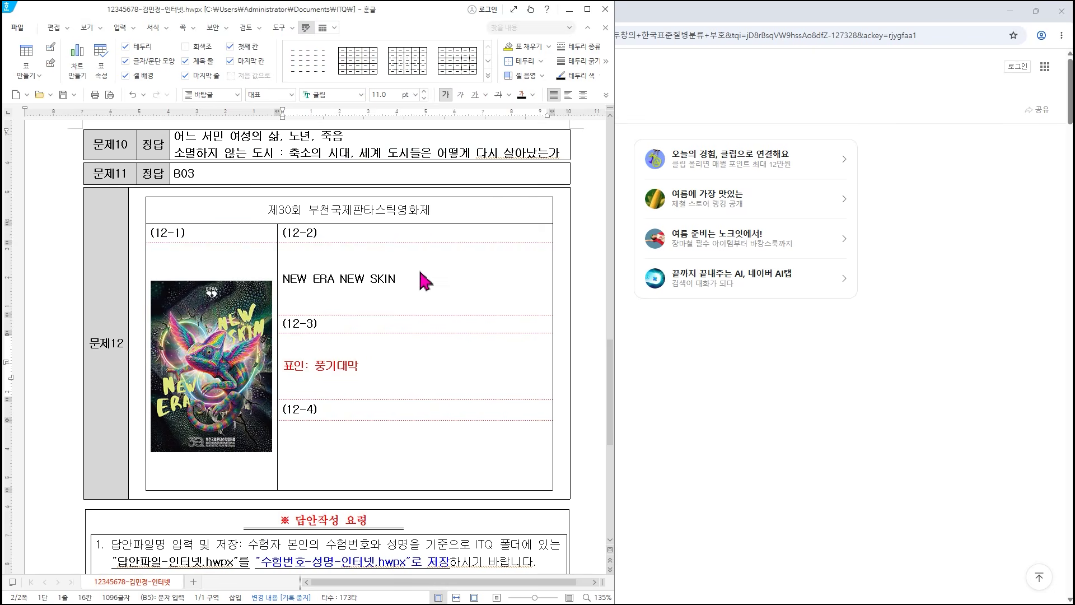
{"action": "left_click_drag", "start_coordinate": [372, 365], "coordinate": [280, 365]}
{"action": "left_click", "coordinate": [294, 370]}
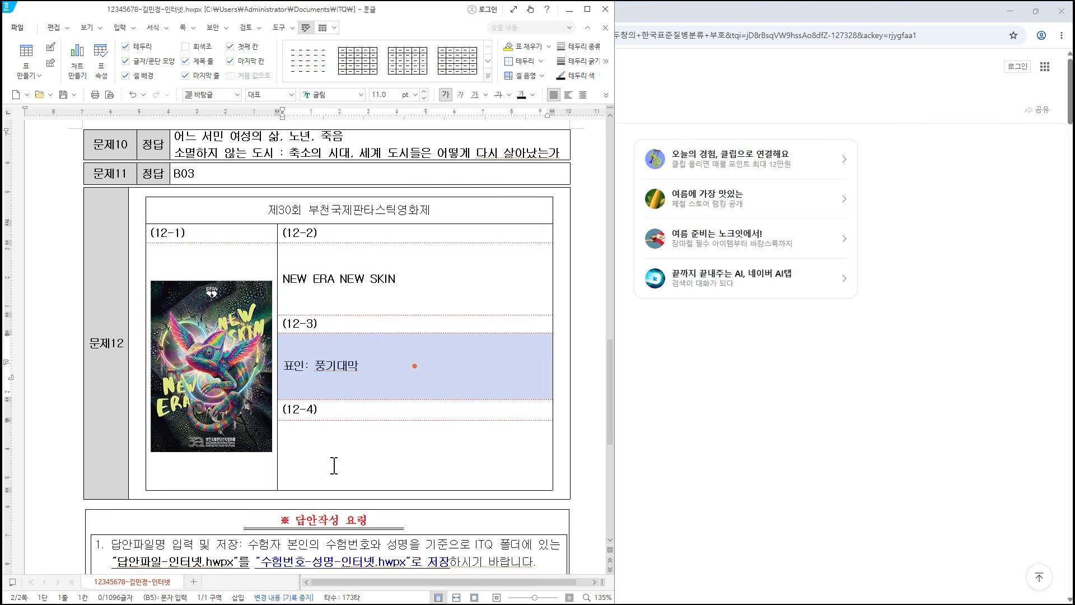
{"action": "key", "text": "Down"}
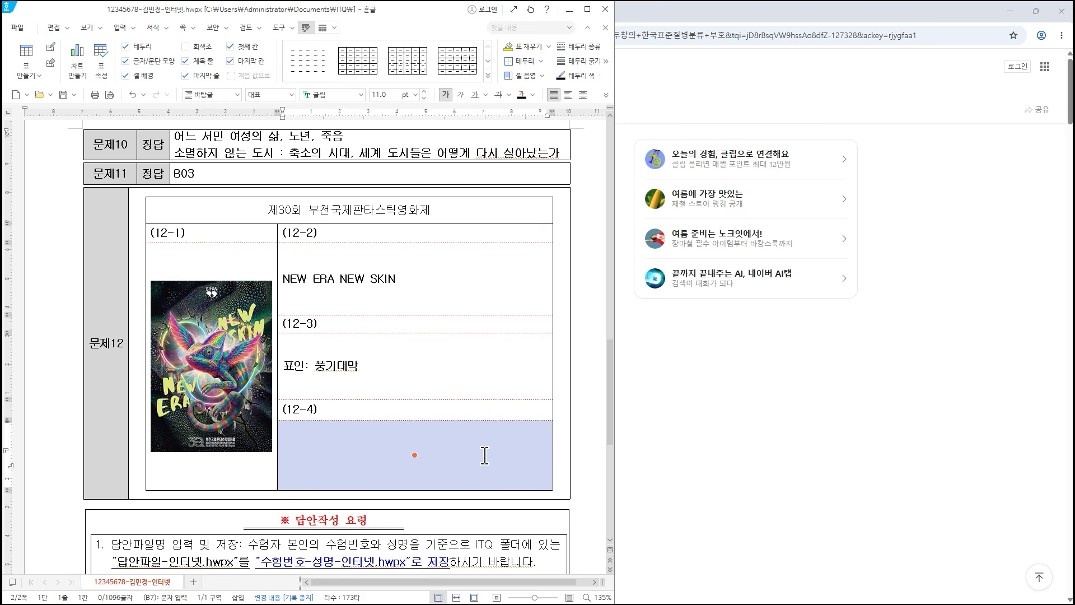
- Open the 비판홀릭 ticket package page under BIFAN's 티켓 예매 menu
{"action": "left_click", "coordinate": [427, 467]}
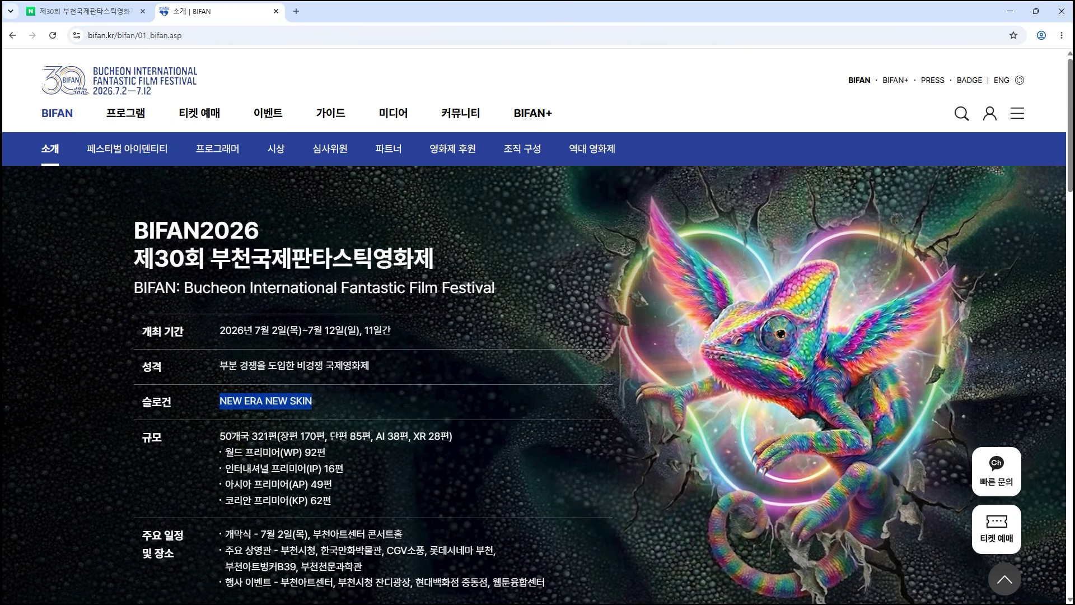
{"action": "key", "text": "alt+Tab"}
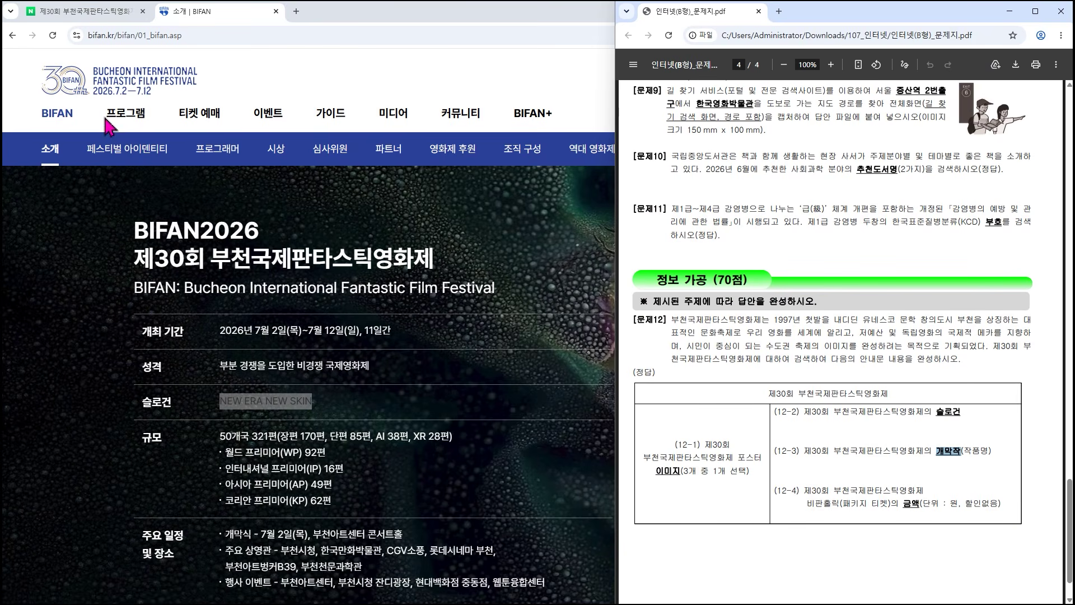
{"action": "mouse_move", "coordinate": [211, 118]}
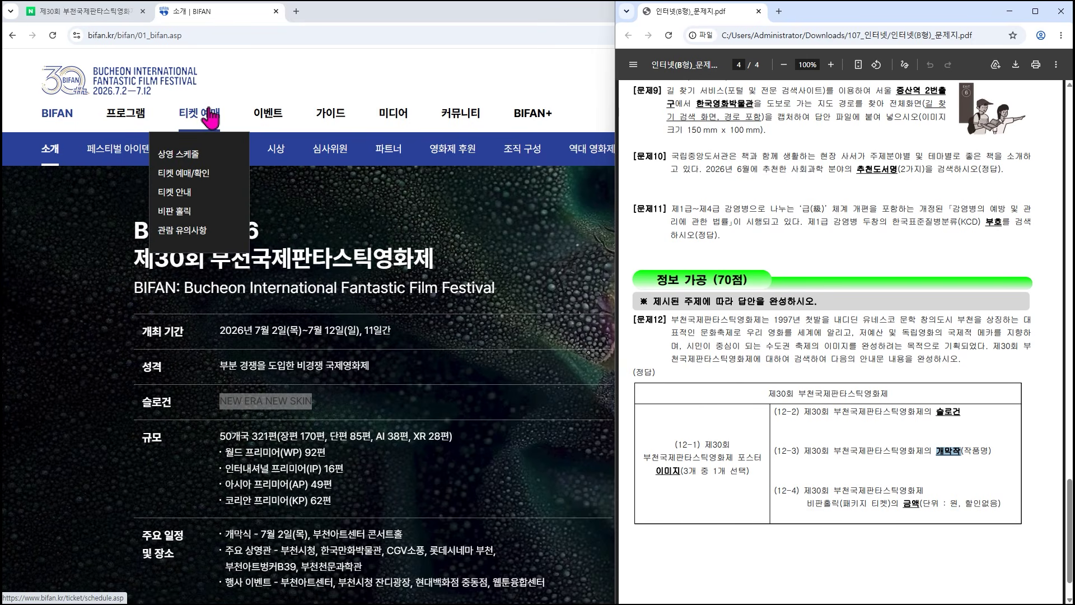
{"action": "left_click", "coordinate": [186, 216]}
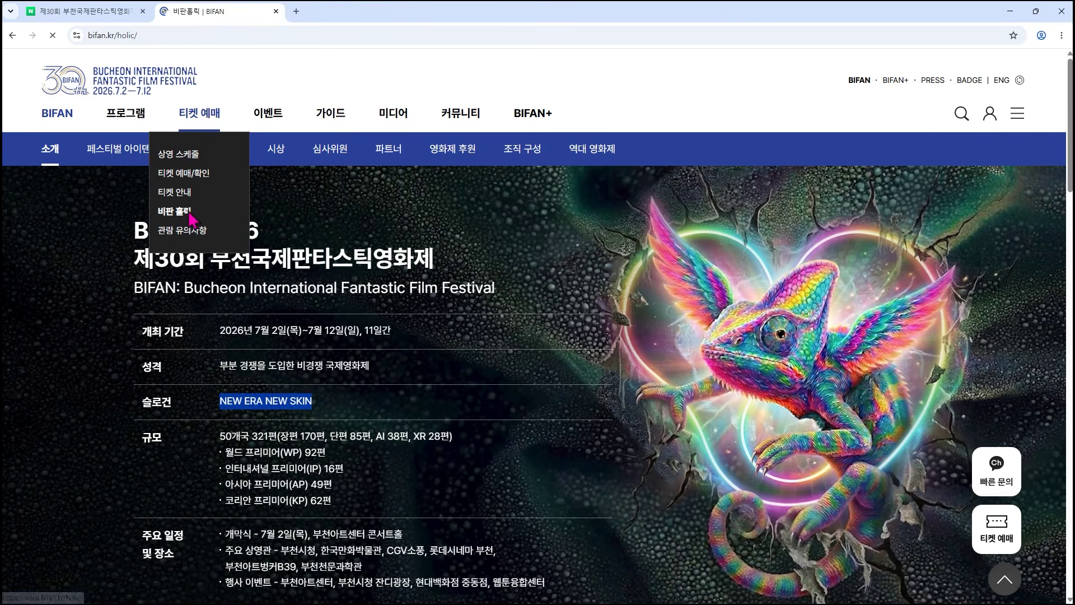
- Find the 60,000원 package price and review the included tickets and purchase details
{"action": "scroll", "coordinate": [373, 240], "scroll_direction": "down", "scroll_amount": 3}
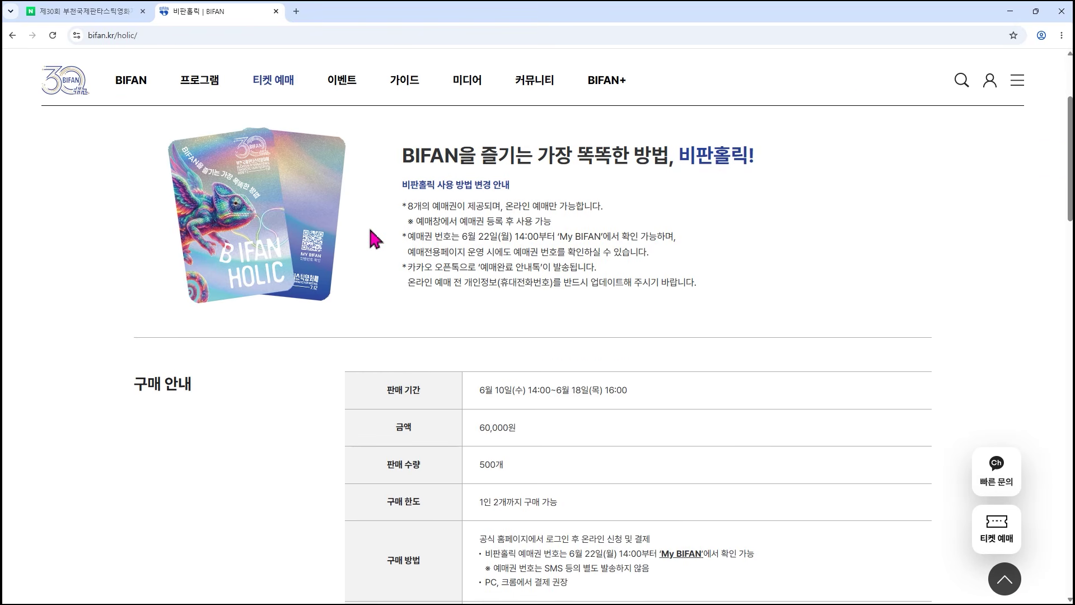
{"action": "scroll", "coordinate": [373, 240], "scroll_direction": "down", "scroll_amount": 3}
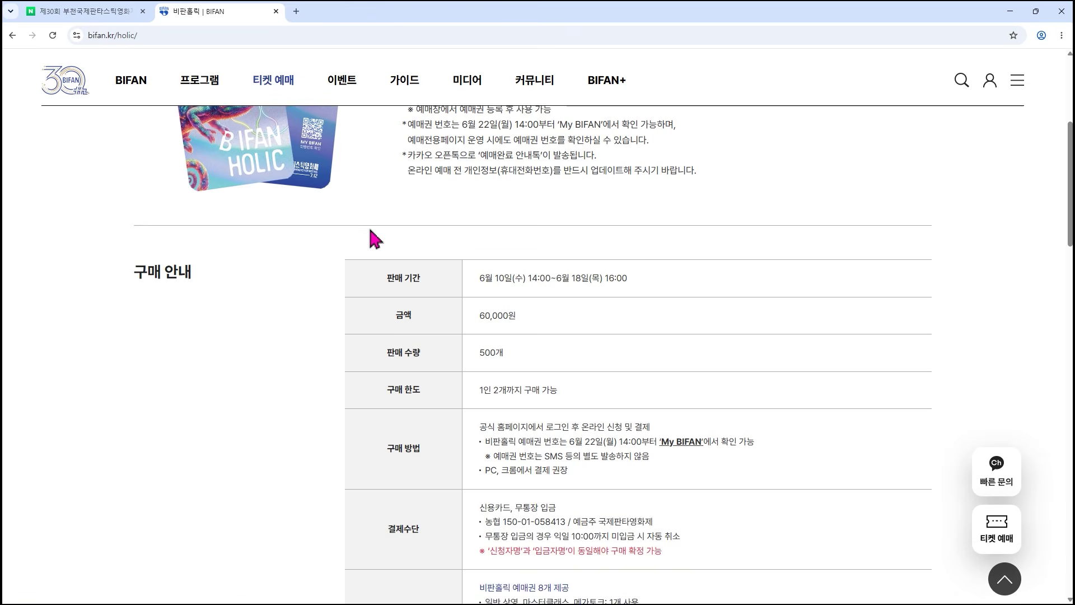
{"action": "scroll", "coordinate": [373, 240], "scroll_direction": "up", "scroll_amount": 4}
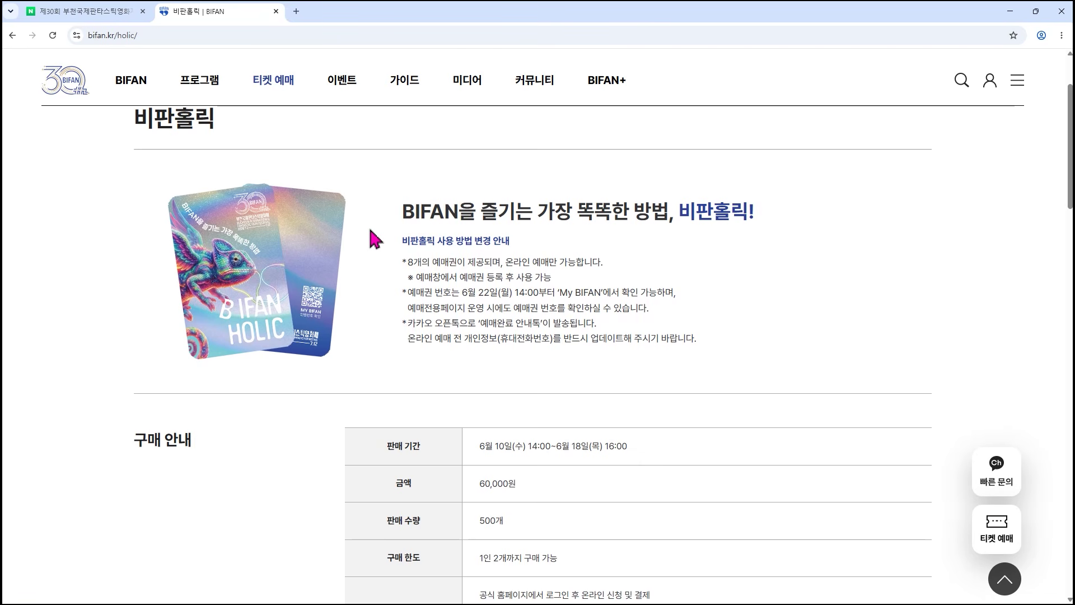
{"action": "scroll", "coordinate": [374, 240], "scroll_direction": "down", "scroll_amount": 3}
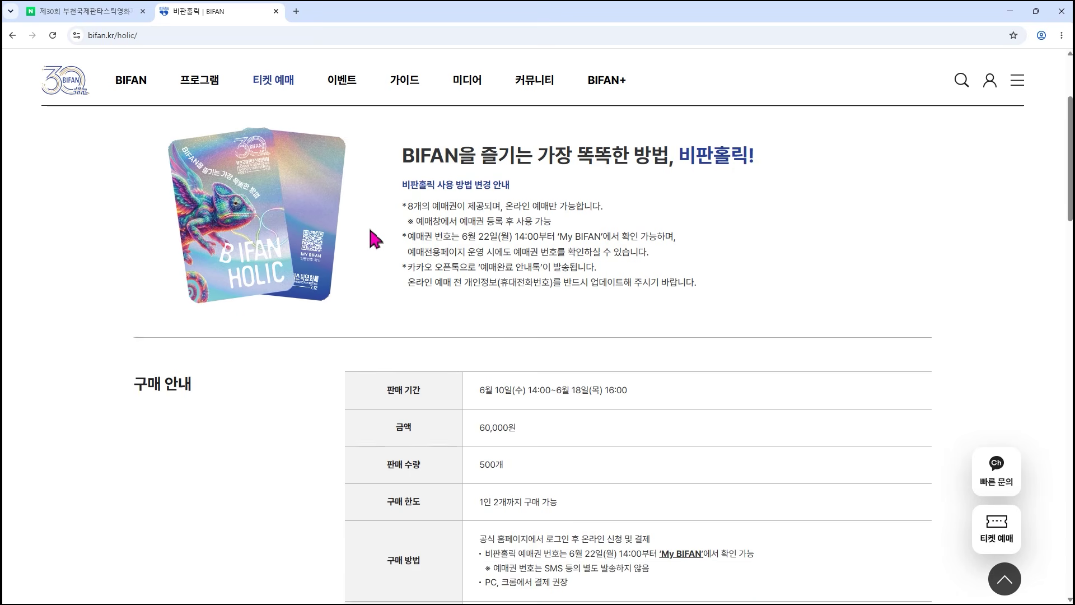
{"action": "scroll", "coordinate": [374, 240], "scroll_direction": "down", "scroll_amount": 4}
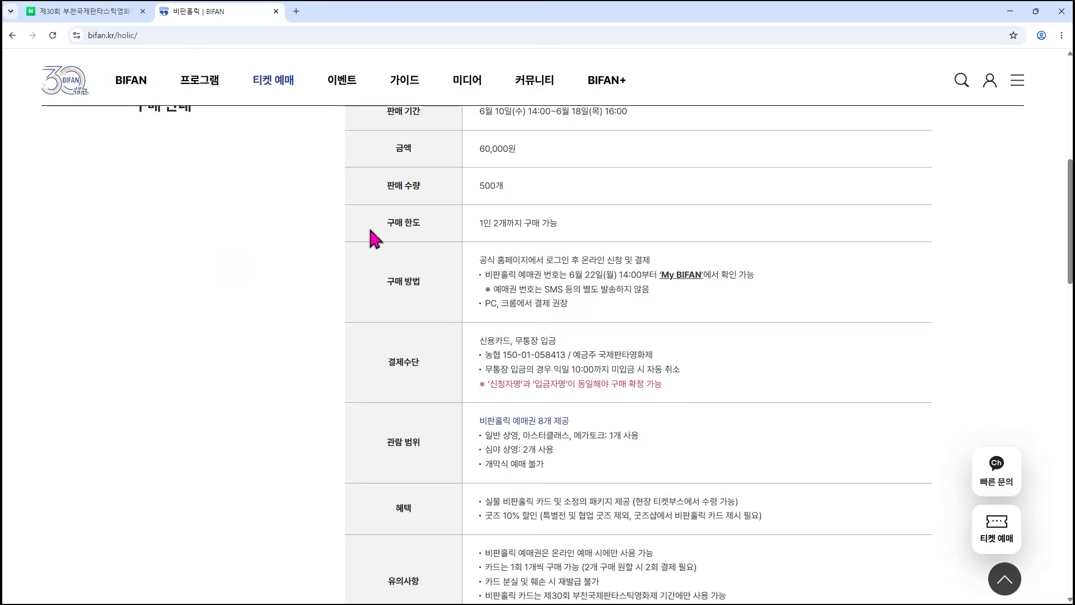
{"action": "left_click_drag", "start_coordinate": [480, 146], "coordinate": [533, 152]}
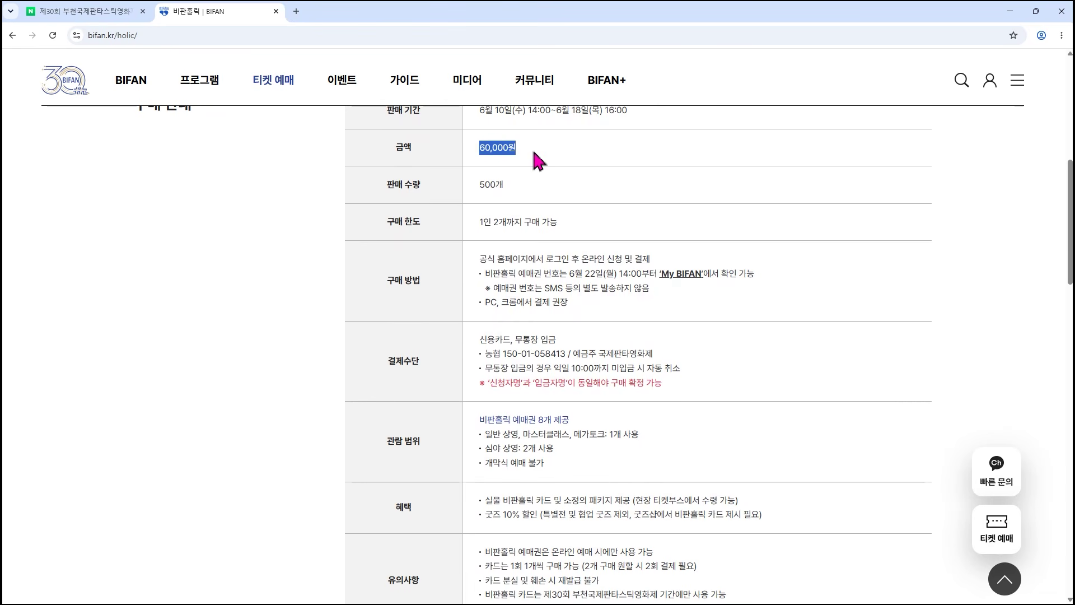
{"action": "left_click", "coordinate": [591, 220]}
{"action": "scroll", "coordinate": [591, 221], "scroll_direction": "down", "scroll_amount": 2}
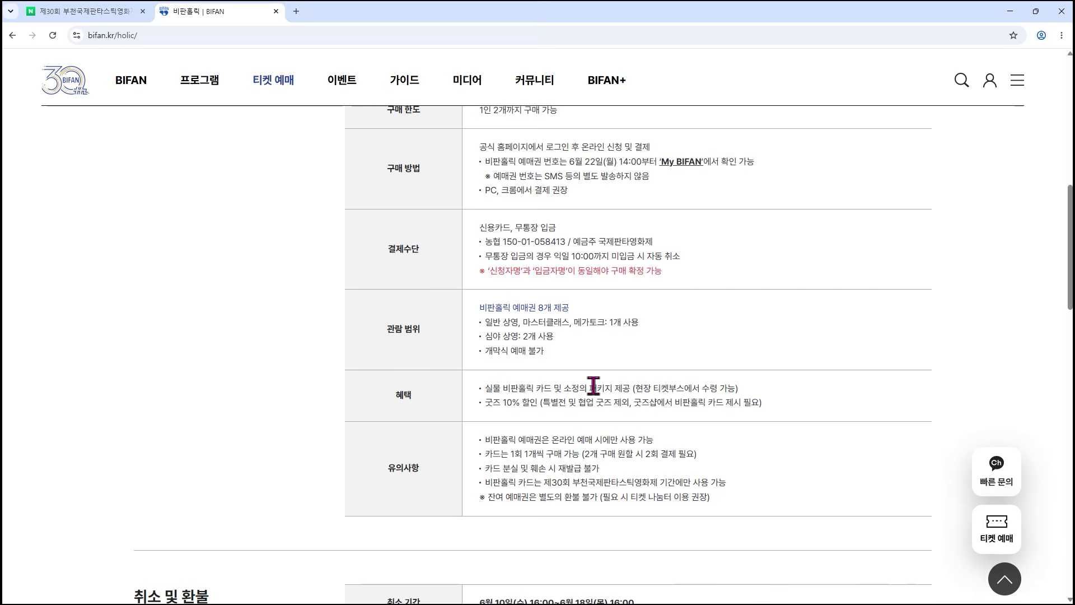
{"action": "scroll", "coordinate": [594, 397], "scroll_direction": "down", "scroll_amount": 5}
{"action": "scroll", "coordinate": [597, 397], "scroll_direction": "down", "scroll_amount": 3}
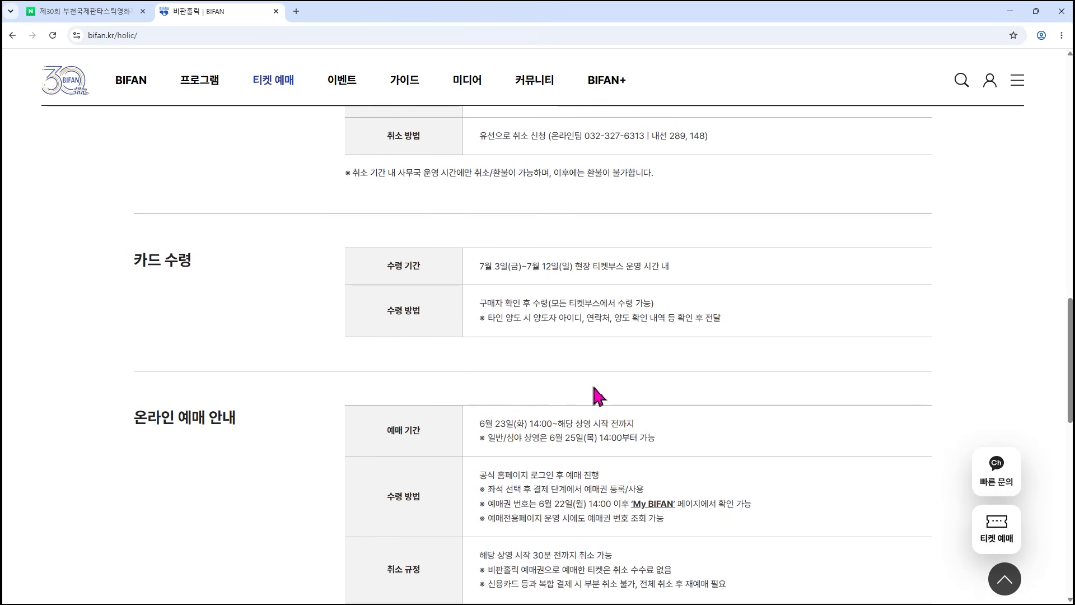
{"action": "scroll", "coordinate": [598, 397], "scroll_direction": "down", "scroll_amount": 5}
{"action": "scroll", "coordinate": [598, 396], "scroll_direction": "down", "scroll_amount": 5}
{"action": "scroll", "coordinate": [598, 397], "scroll_direction": "up", "scroll_amount": 15}
{"action": "scroll", "coordinate": [595, 392], "scroll_direction": "up", "scroll_amount": 5}
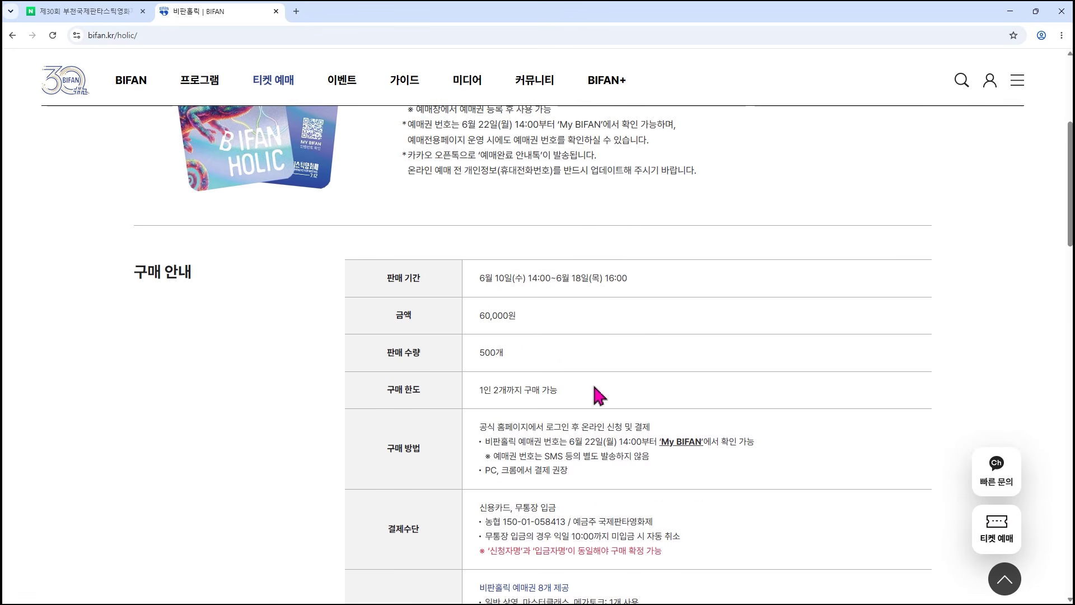
{"action": "scroll", "coordinate": [595, 392], "scroll_direction": "up", "scroll_amount": 5}
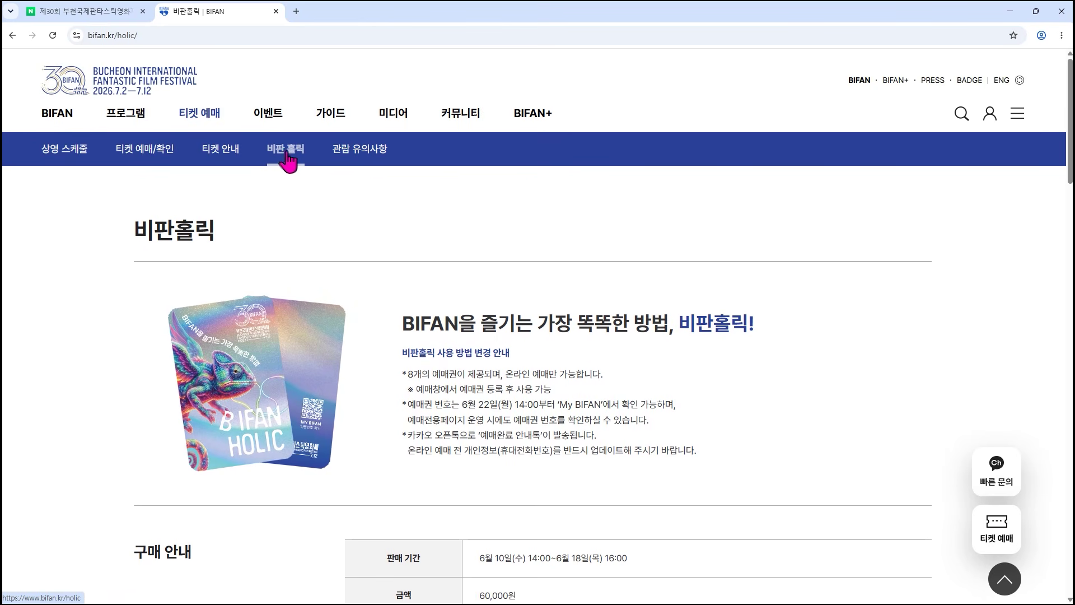
{"action": "left_click", "coordinate": [224, 153]}
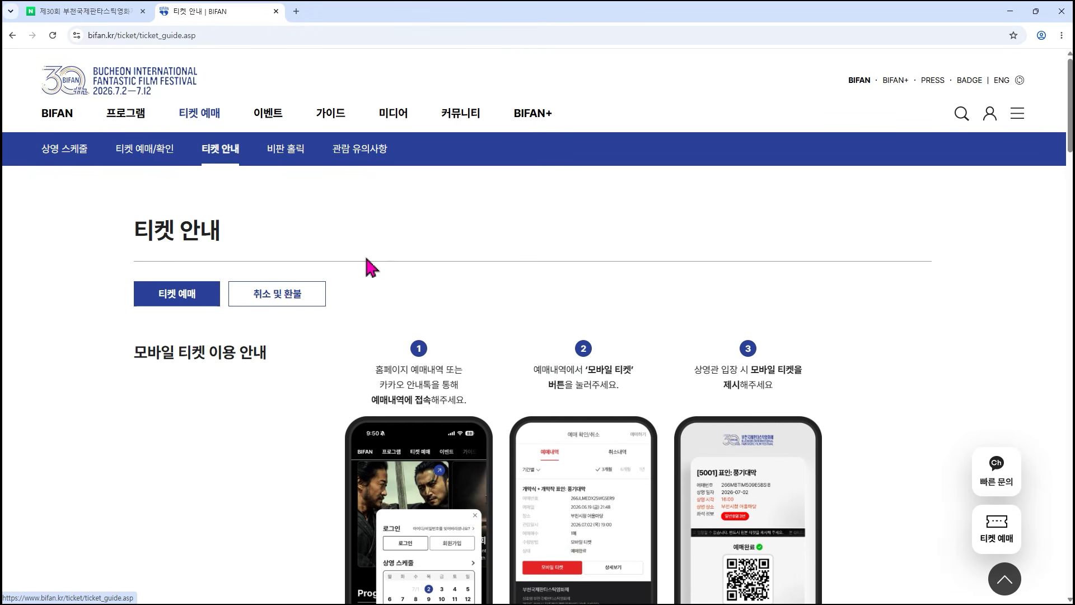
{"action": "scroll", "coordinate": [371, 266], "scroll_direction": "down", "scroll_amount": 8}
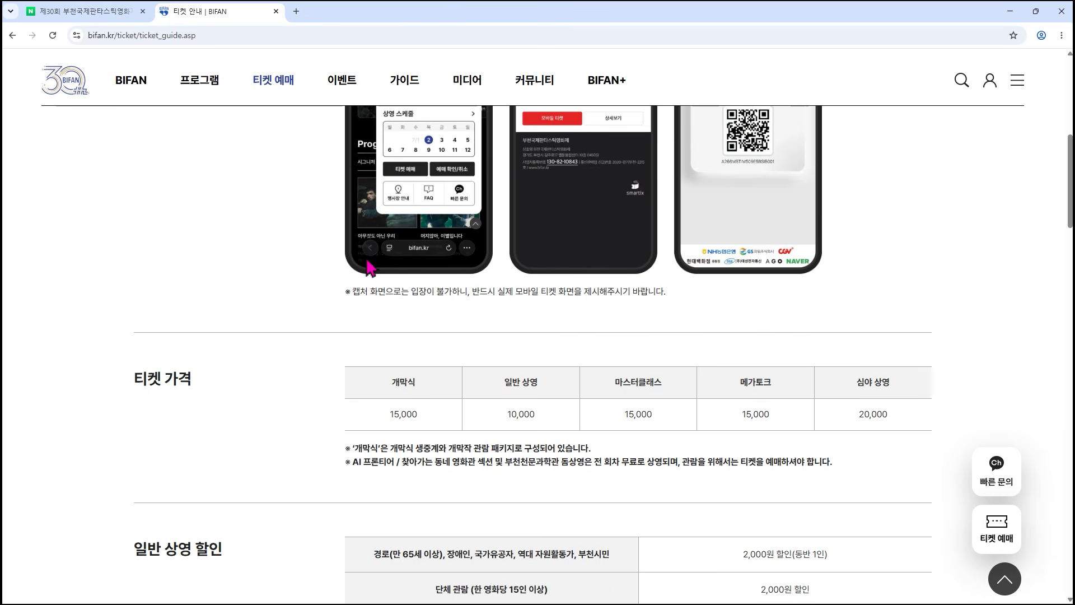
{"action": "scroll", "coordinate": [369, 268], "scroll_direction": "down", "scroll_amount": 2}
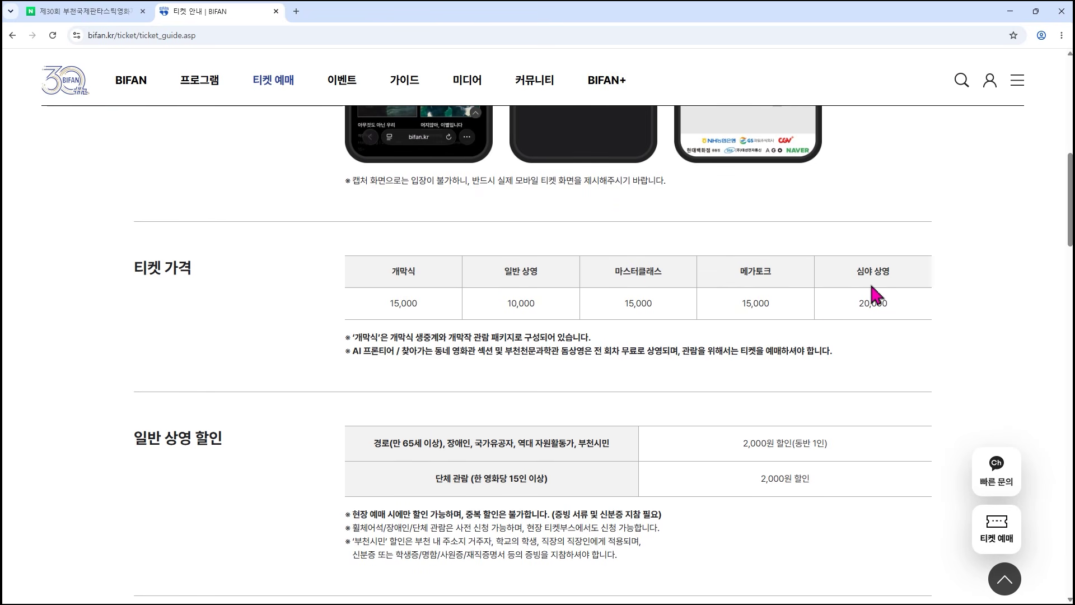
{"action": "scroll", "coordinate": [874, 294], "scroll_direction": "down", "scroll_amount": 7}
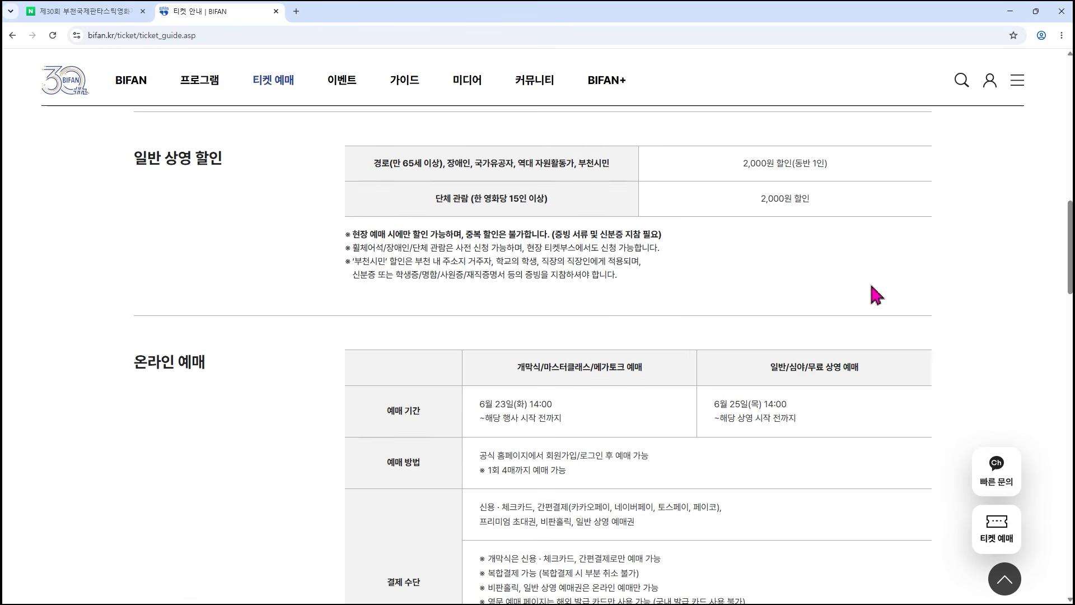
{"action": "scroll", "coordinate": [876, 294], "scroll_direction": "down", "scroll_amount": 3}
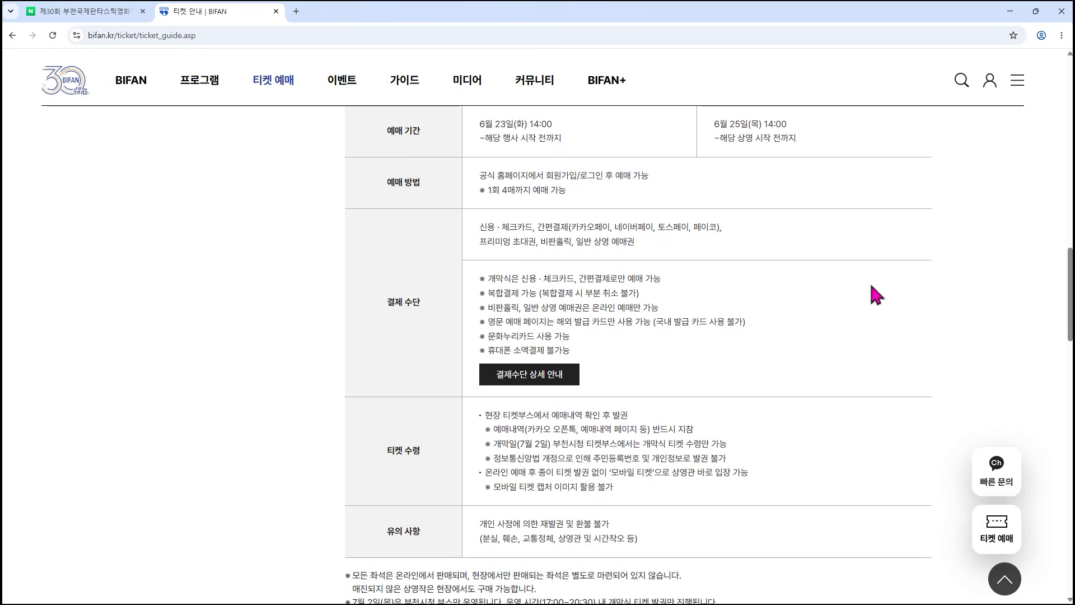
{"action": "scroll", "coordinate": [876, 294], "scroll_direction": "up", "scroll_amount": 2}
{"action": "scroll", "coordinate": [877, 294], "scroll_direction": "down", "scroll_amount": 1}
{"action": "scroll", "coordinate": [876, 294], "scroll_direction": "down", "scroll_amount": 11}
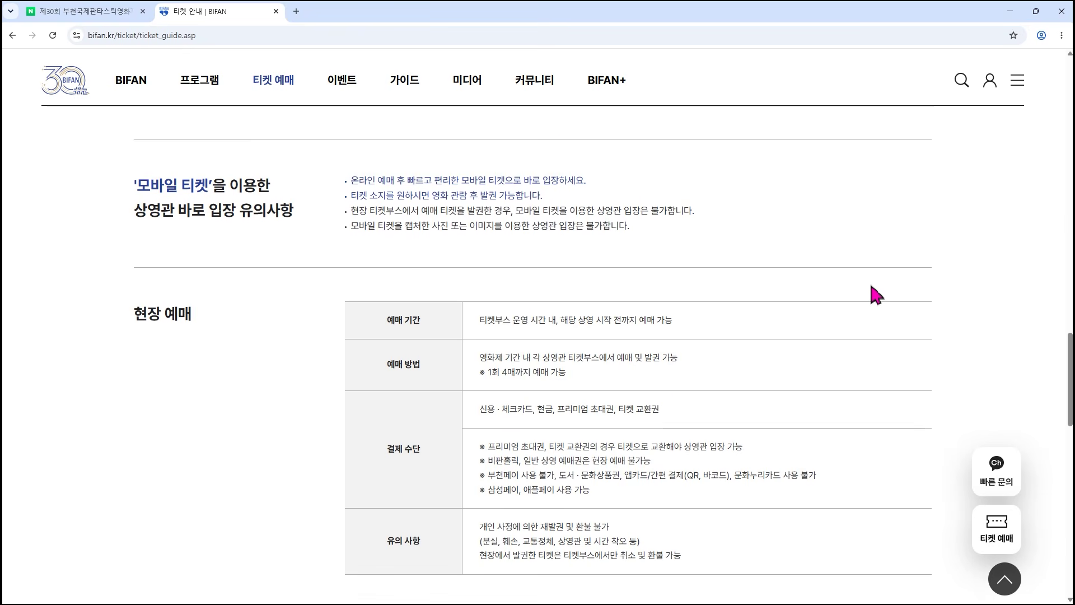
{"action": "mouse_move", "coordinate": [278, 92]}
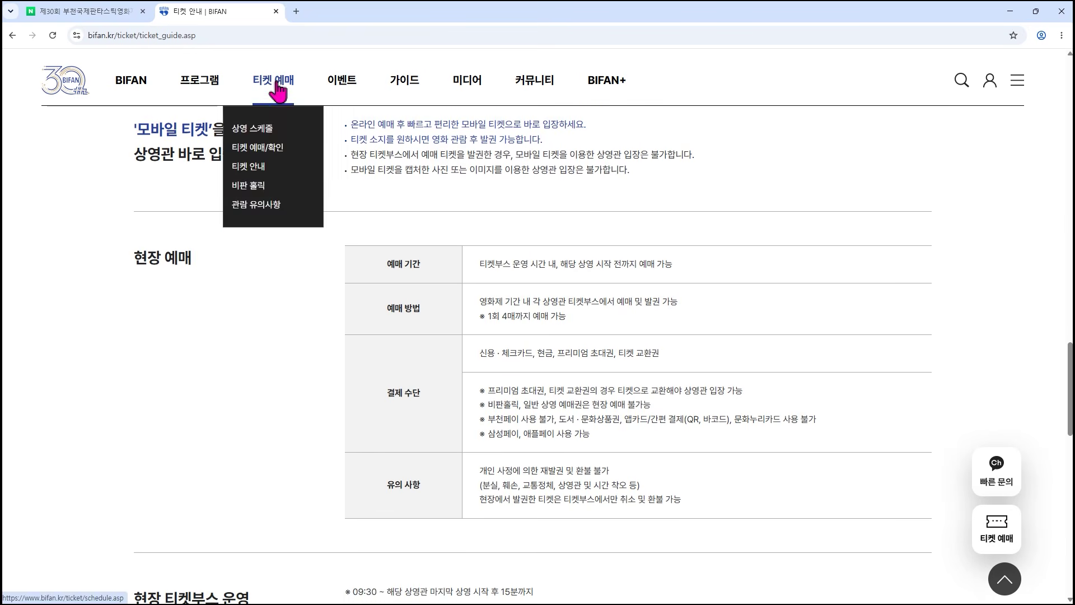
{"action": "left_click", "coordinate": [249, 187]}
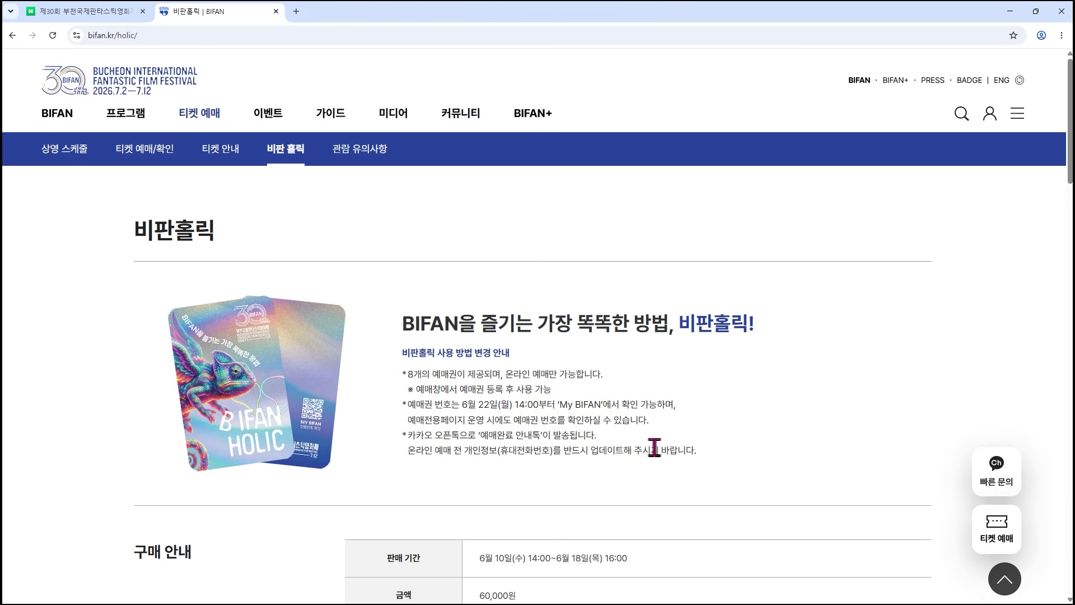
{"action": "scroll", "coordinate": [658, 449], "scroll_direction": "down", "scroll_amount": 2}
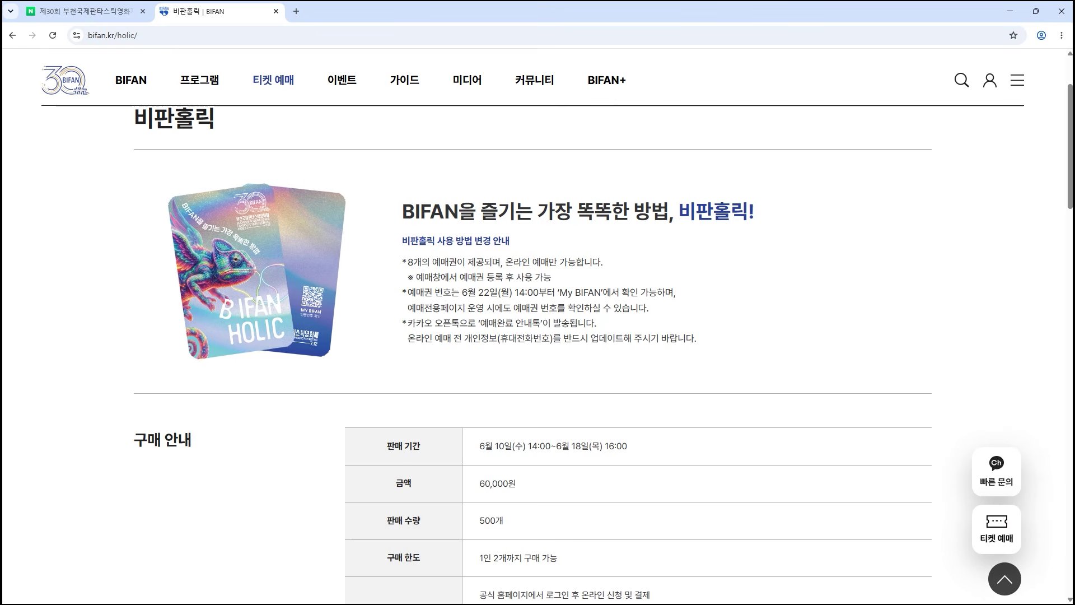
- Enter 60,000원 in the (12-4) cell and maximize the Hangul window
{"action": "key", "text": "alt+Tab"}
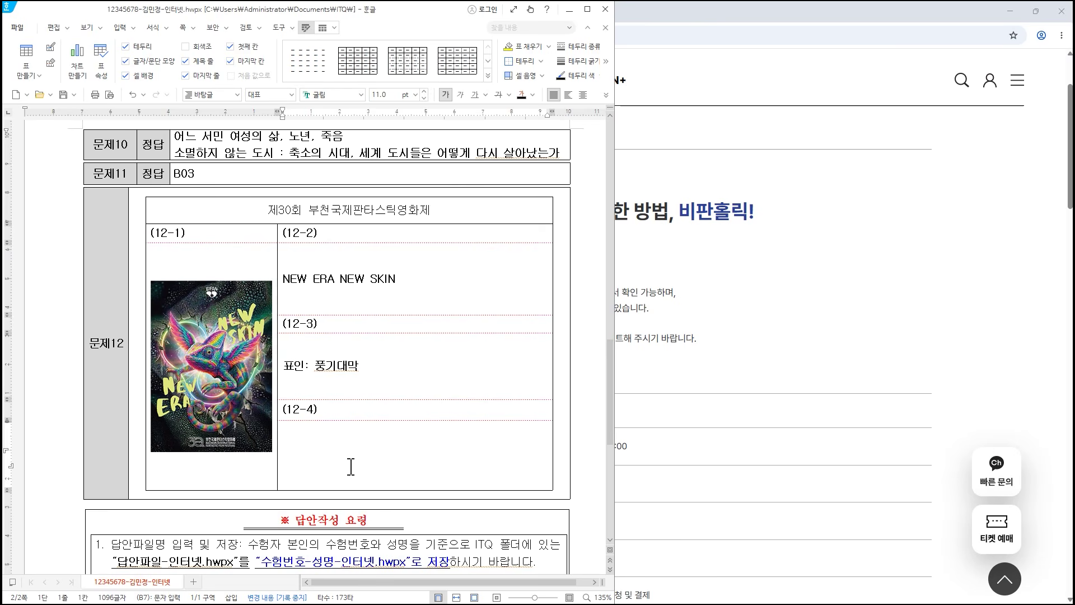
{"action": "type", "text": "60,000원"}
{"action": "left_click", "coordinate": [409, 458]}
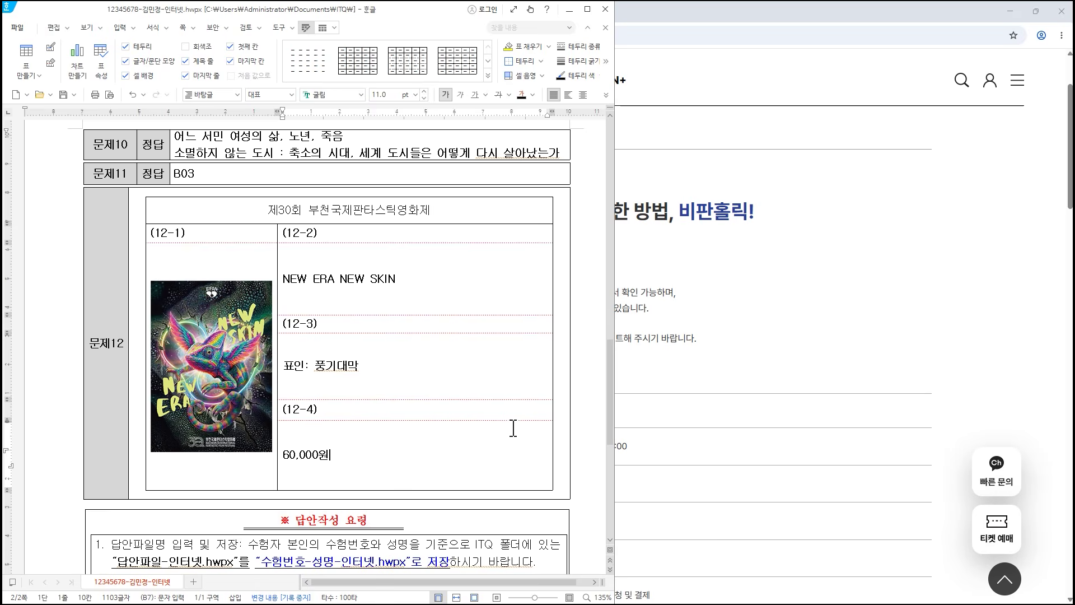
{"action": "left_click", "coordinate": [587, 9]}
{"action": "scroll", "coordinate": [616, 382], "scroll_direction": "down", "scroll_amount": 8}
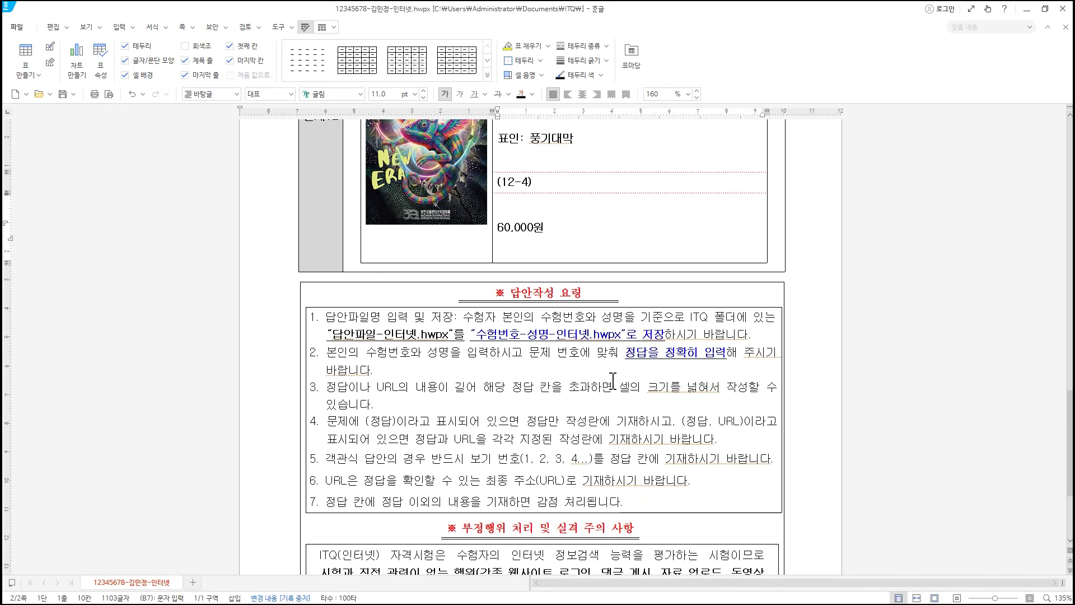
{"action": "scroll", "coordinate": [613, 381], "scroll_direction": "up", "scroll_amount": 3}
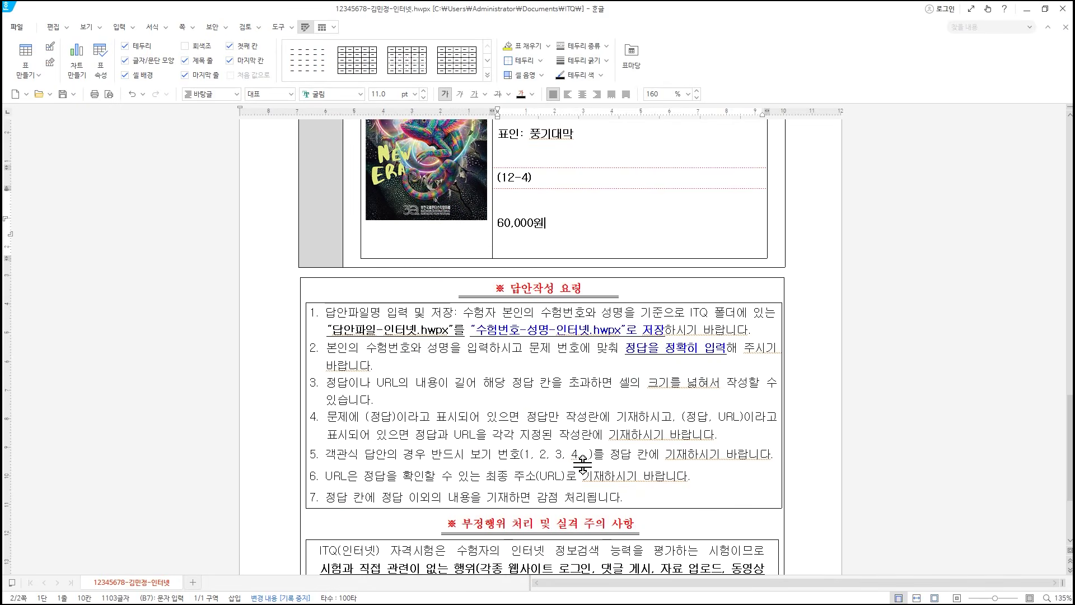
{"action": "scroll", "coordinate": [672, 406], "scroll_direction": "up", "scroll_amount": 5}
{"action": "scroll", "coordinate": [668, 434], "scroll_direction": "up", "scroll_amount": 10}
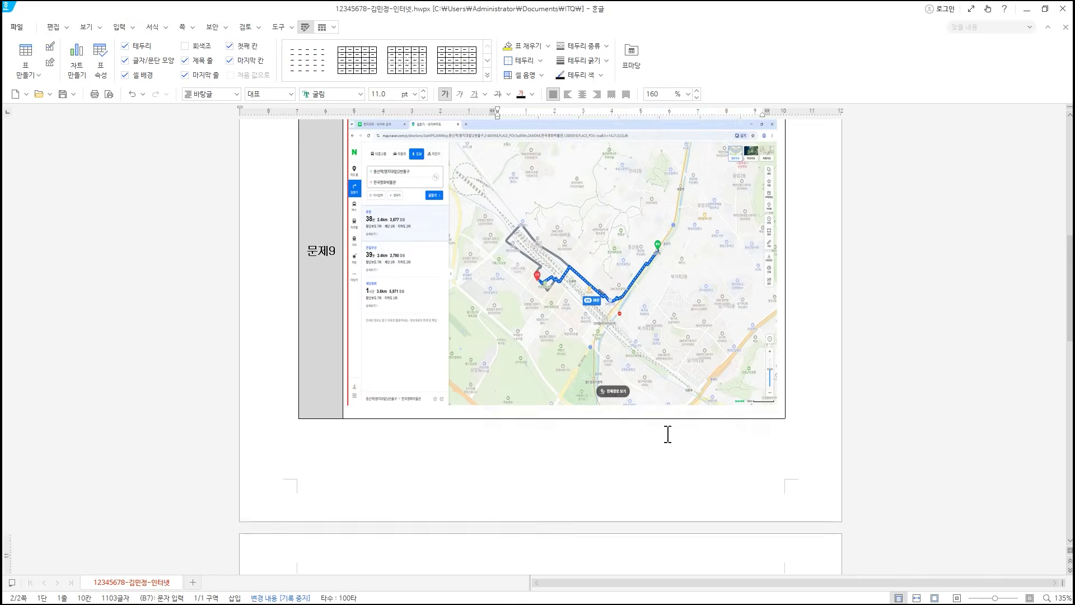
{"action": "scroll", "coordinate": [668, 434], "scroll_direction": "up", "scroll_amount": 2}
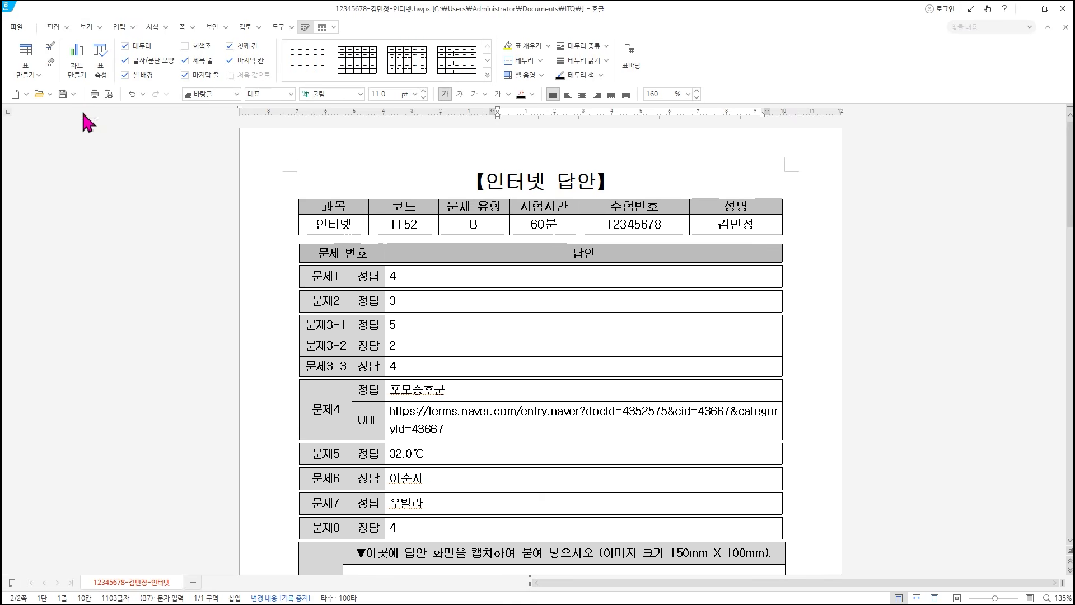
{"action": "left_click", "coordinate": [464, 277]}
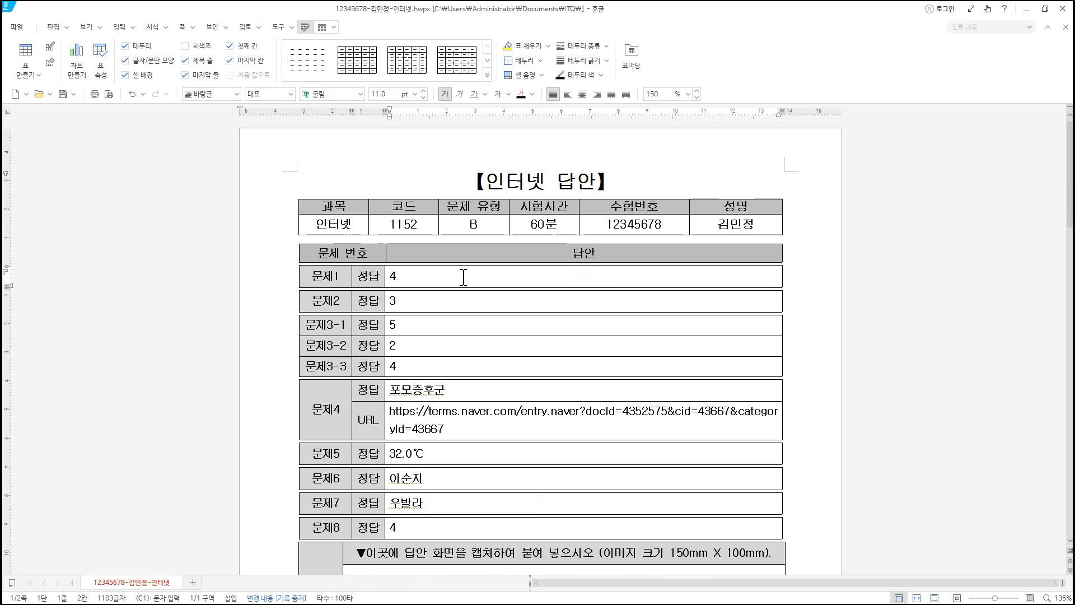
{"action": "scroll", "coordinate": [464, 276], "scroll_direction": "down", "scroll_amount": 3}
{"action": "left_click", "coordinate": [463, 302]}
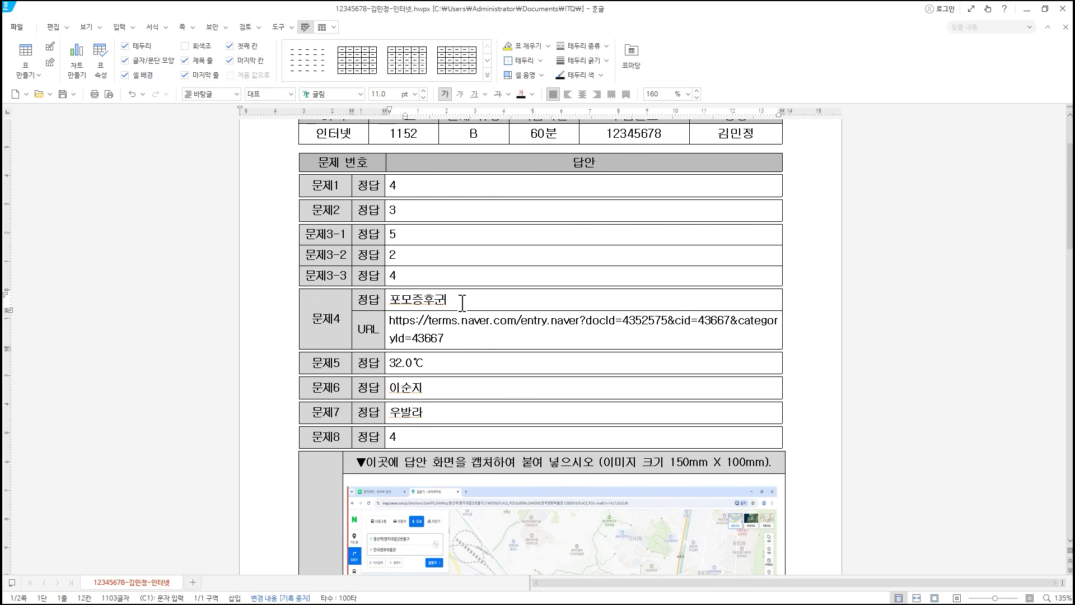
{"action": "left_click_drag", "start_coordinate": [426, 363], "coordinate": [414, 362]}
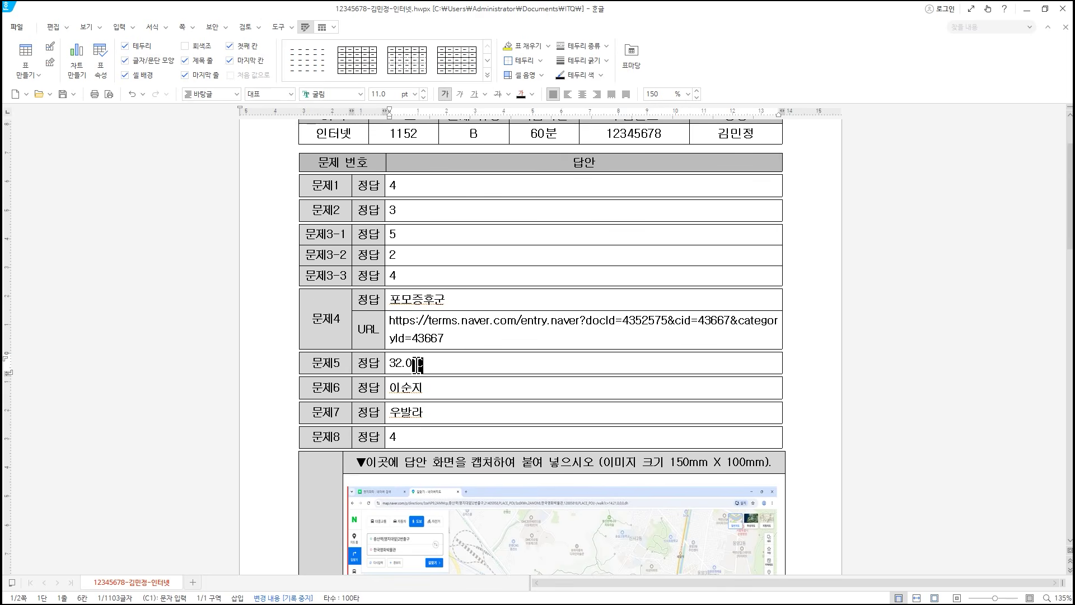
{"action": "left_click", "coordinate": [405, 437]}
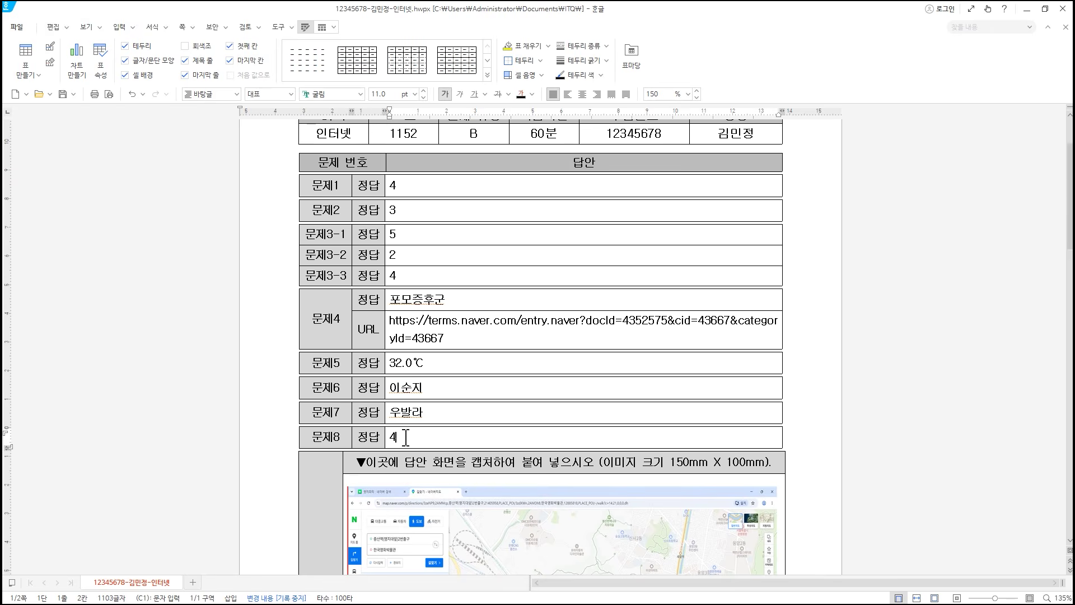
{"action": "left_click", "coordinate": [452, 340]}
{"action": "scroll", "coordinate": [453, 340], "scroll_direction": "down", "scroll_amount": 1}
{"action": "scroll", "coordinate": [452, 341], "scroll_direction": "down", "scroll_amount": 15}
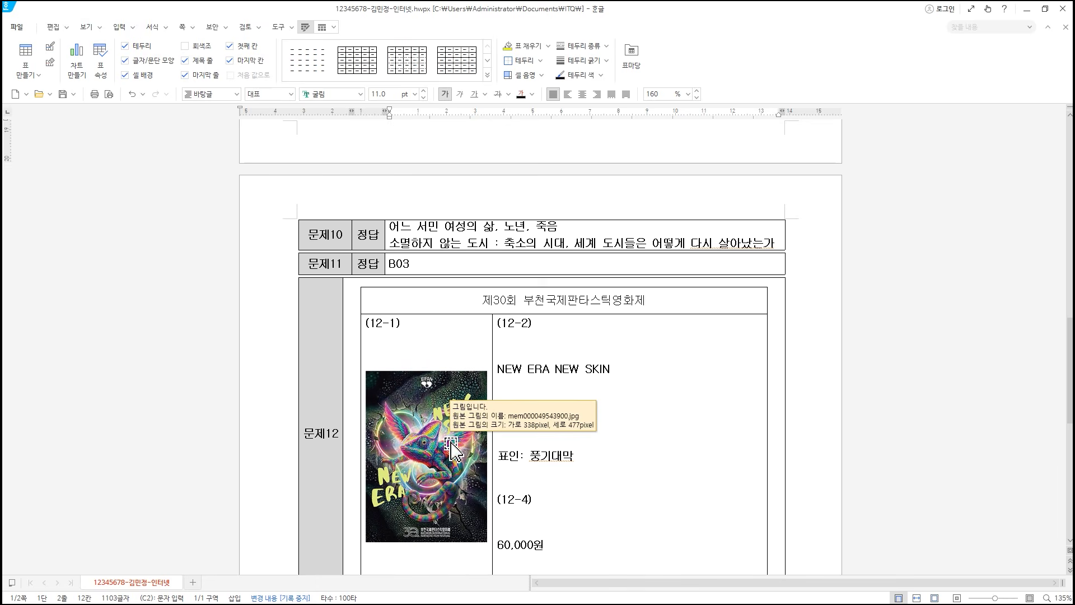
{"action": "left_click", "coordinate": [604, 461]}
{"action": "scroll", "coordinate": [605, 461], "scroll_direction": "up", "scroll_amount": 10}
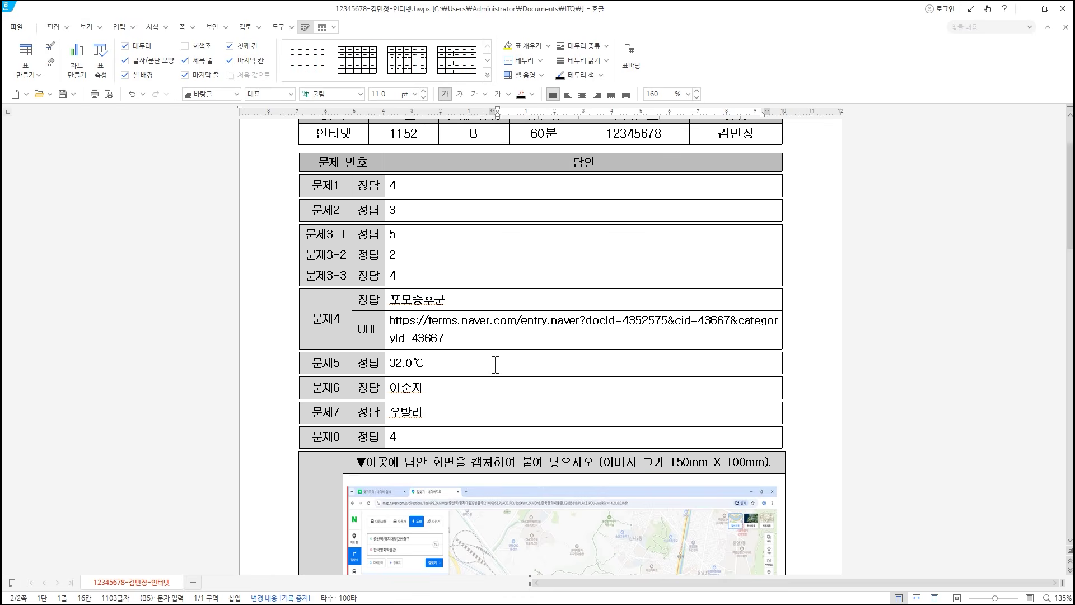
{"action": "left_click", "coordinate": [444, 364]}
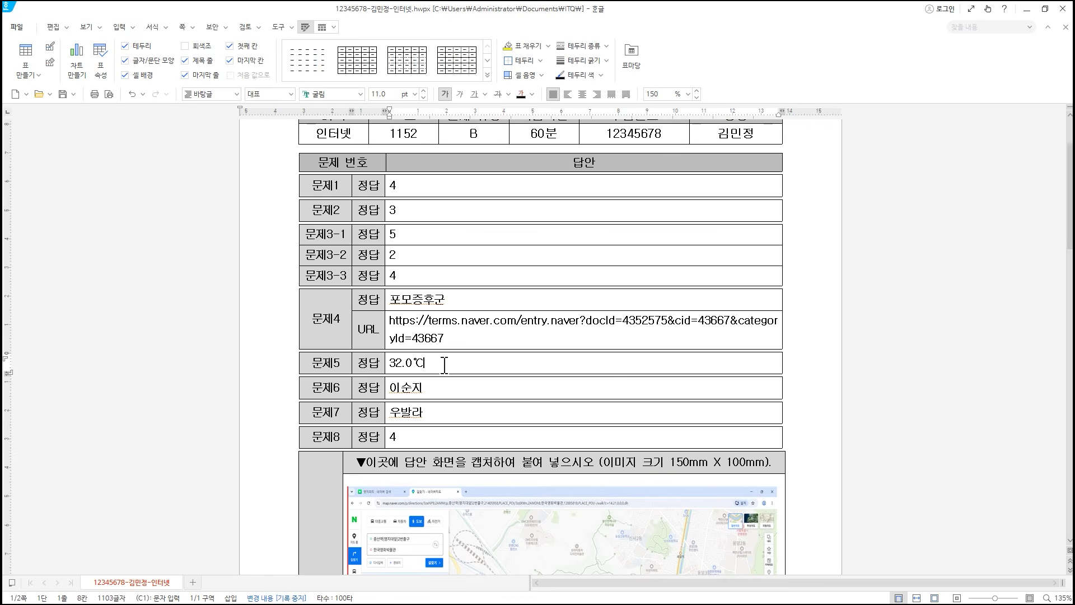